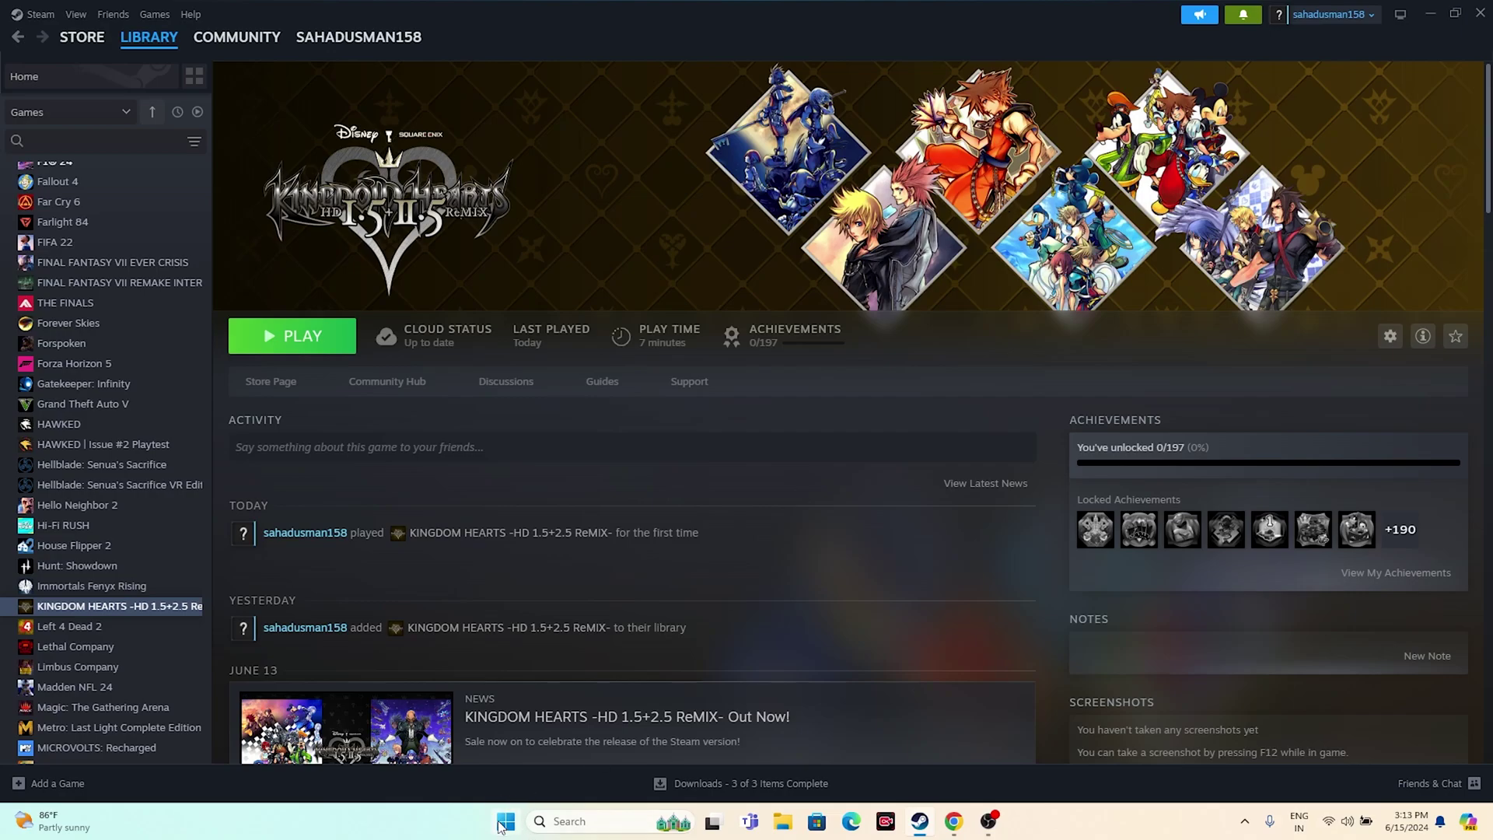
click(502, 822)
click(939, 767)
click(933, 734)
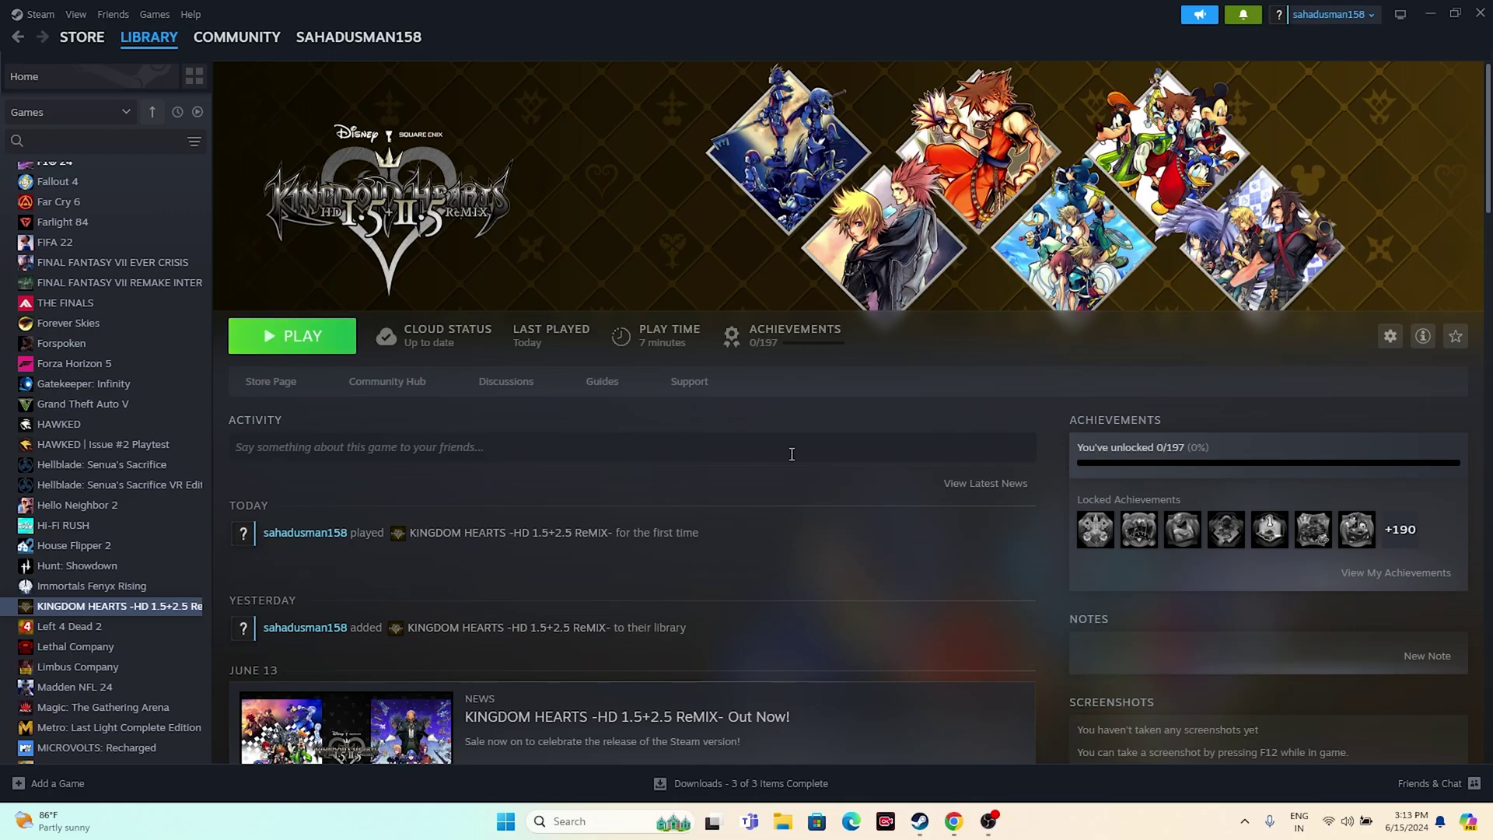
click(1430, 13)
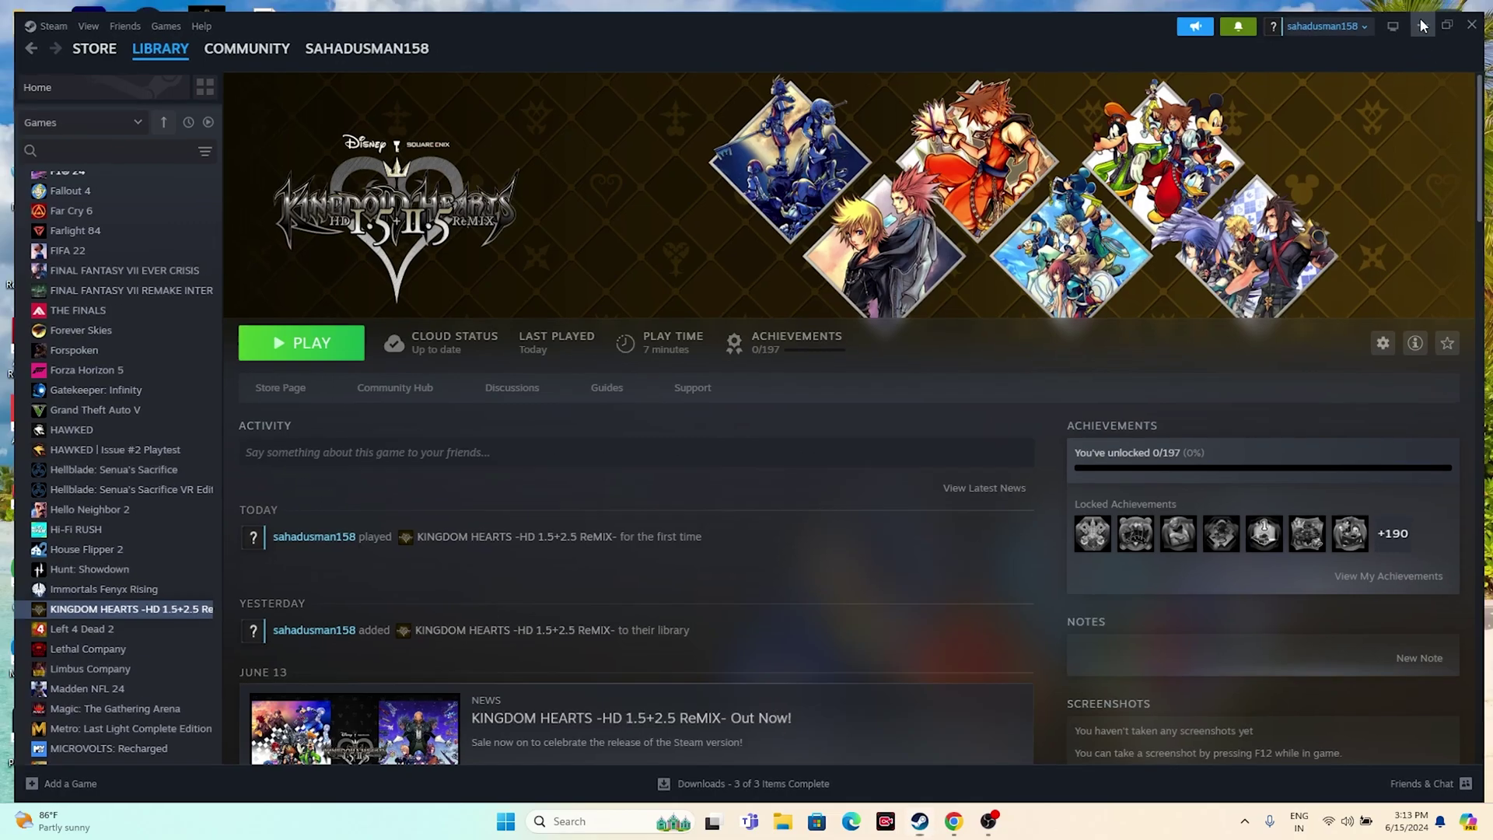
click(919, 821)
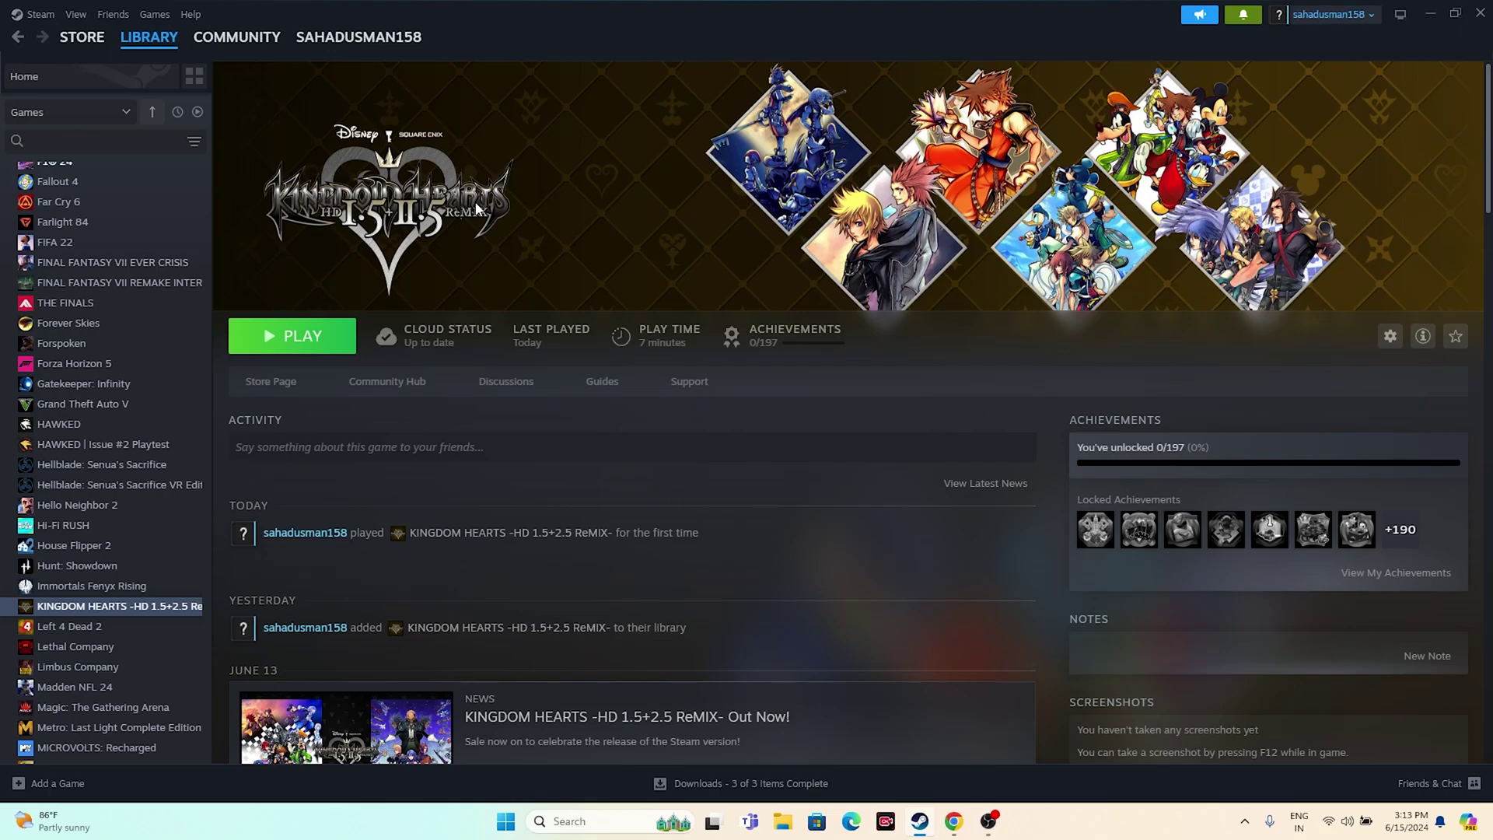
Browse the installed files of KINGDOM HEARTS -HD 1.5+2.5 ReMIX- from its Steam properties and locate the KINGDOM HEARTS II FINAL MIX application
scroll(150, 305, down, 3)
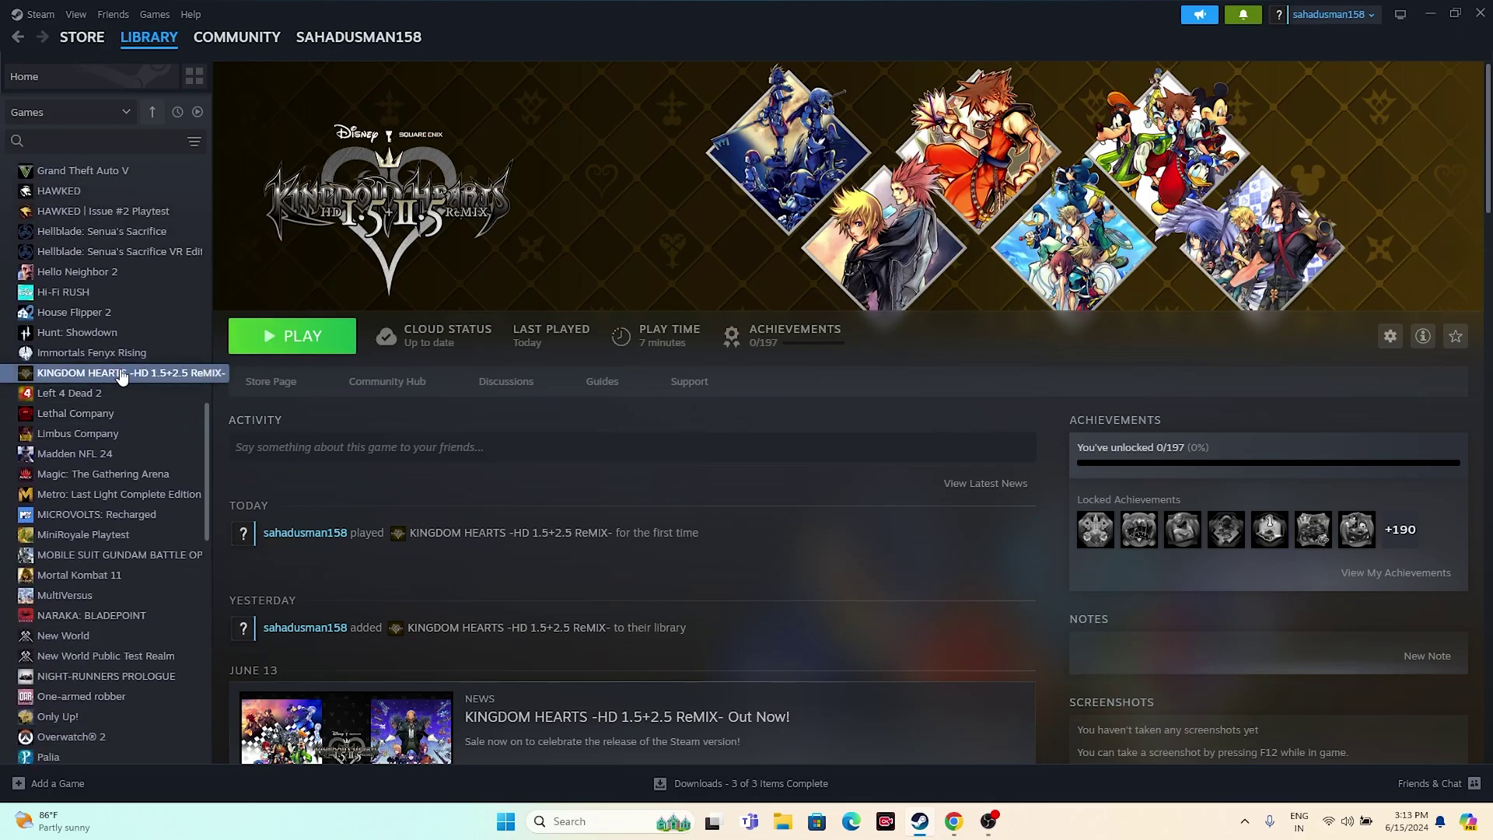
right_click(122, 374)
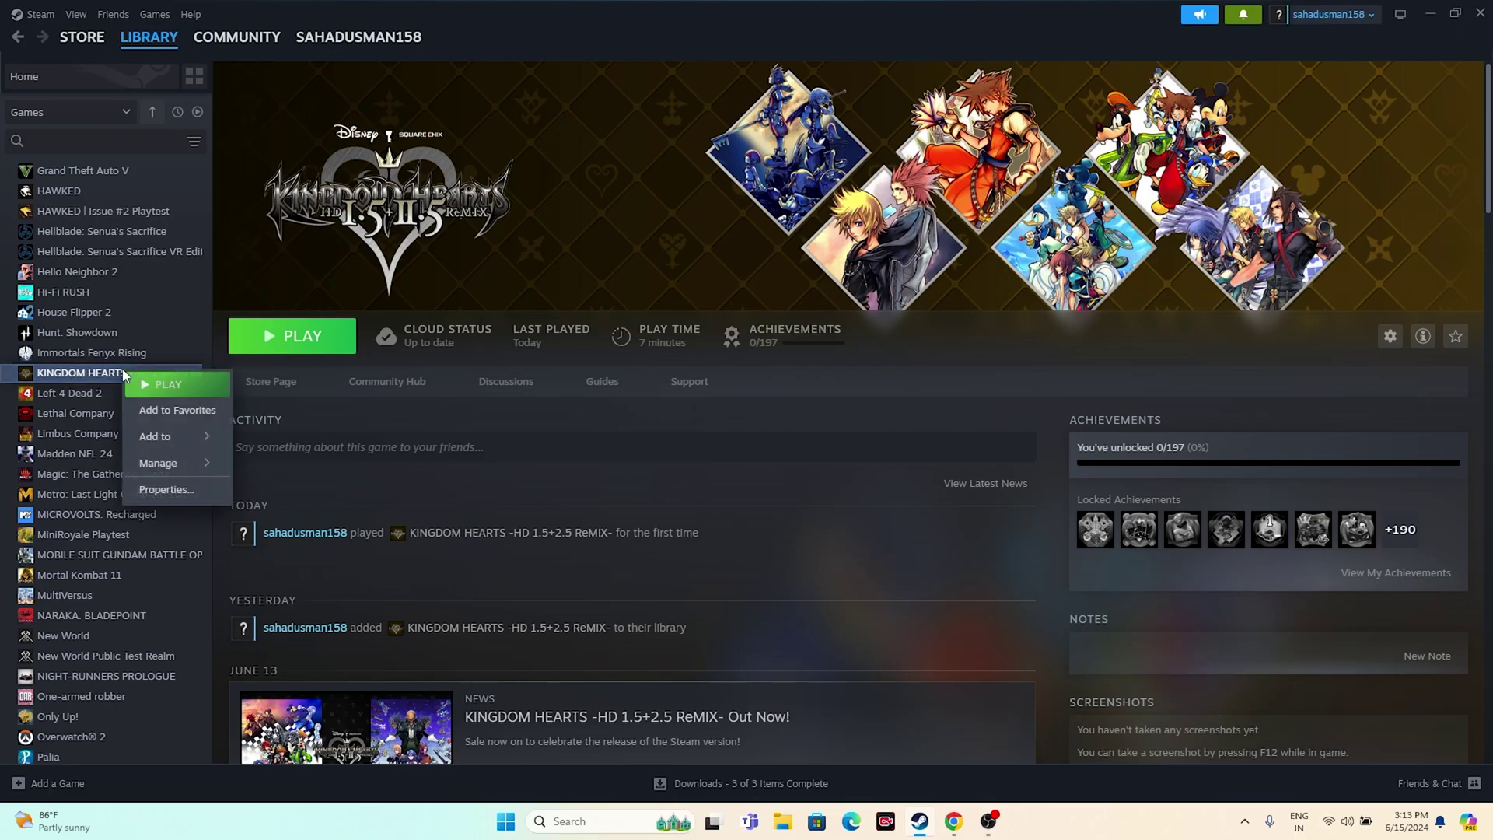
click(155, 488)
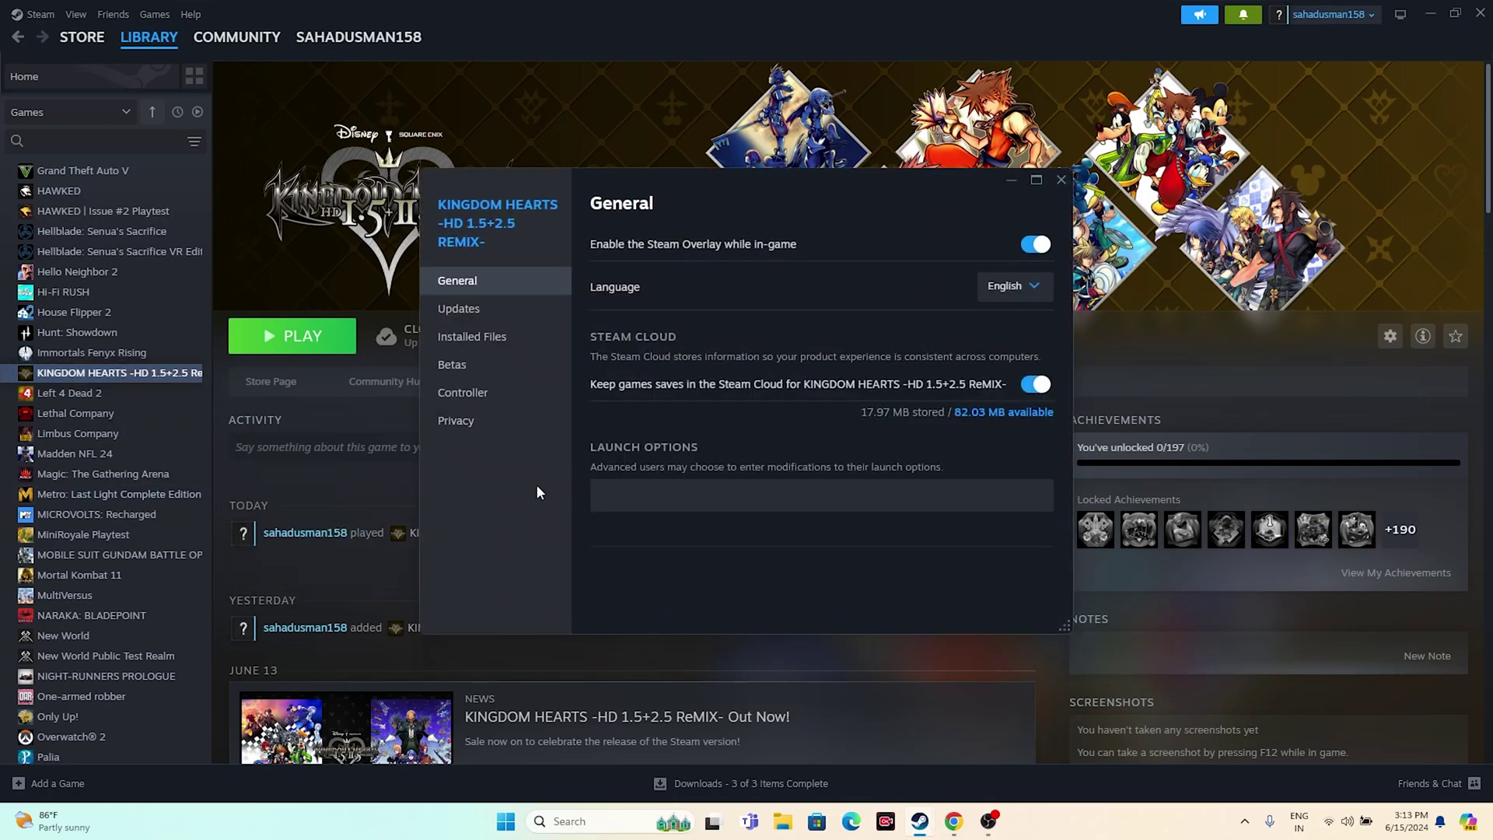
click(495, 336)
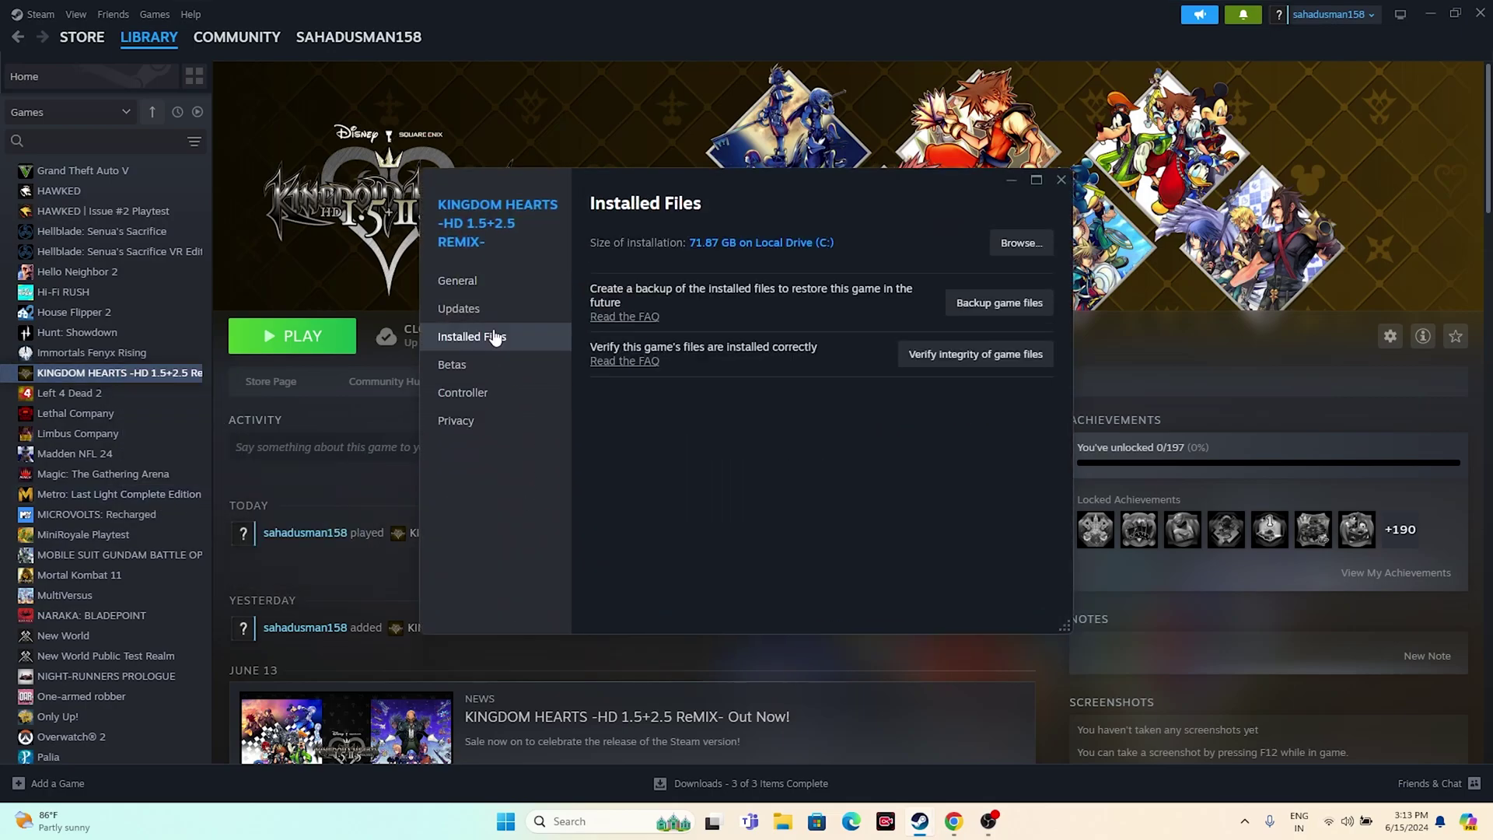
click(1017, 249)
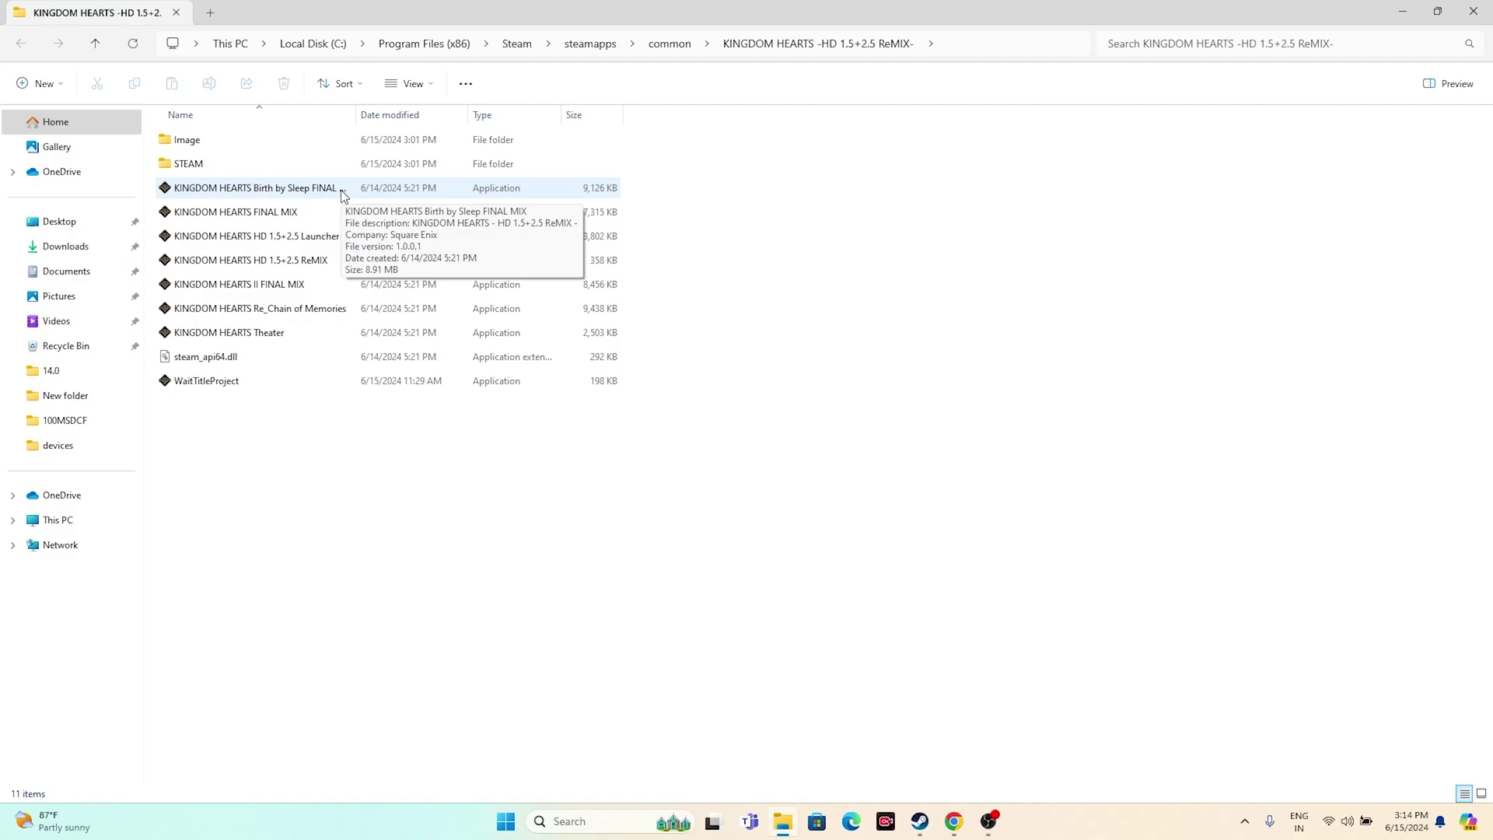
click(571, 290)
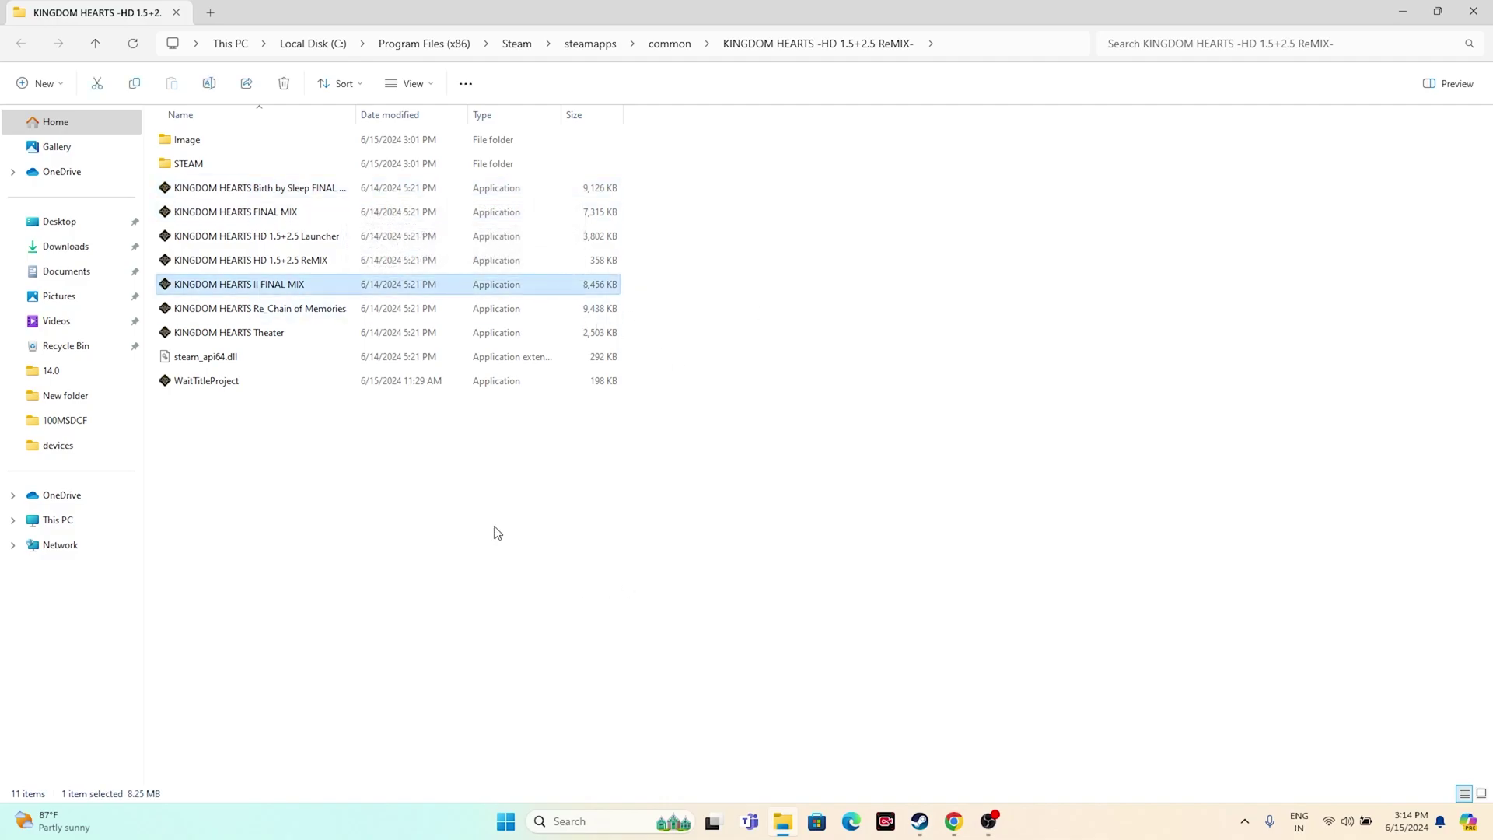
Close the install folder and the game's properties window, and minimise Steam to reach the desktop
click(1473, 11)
click(1060, 179)
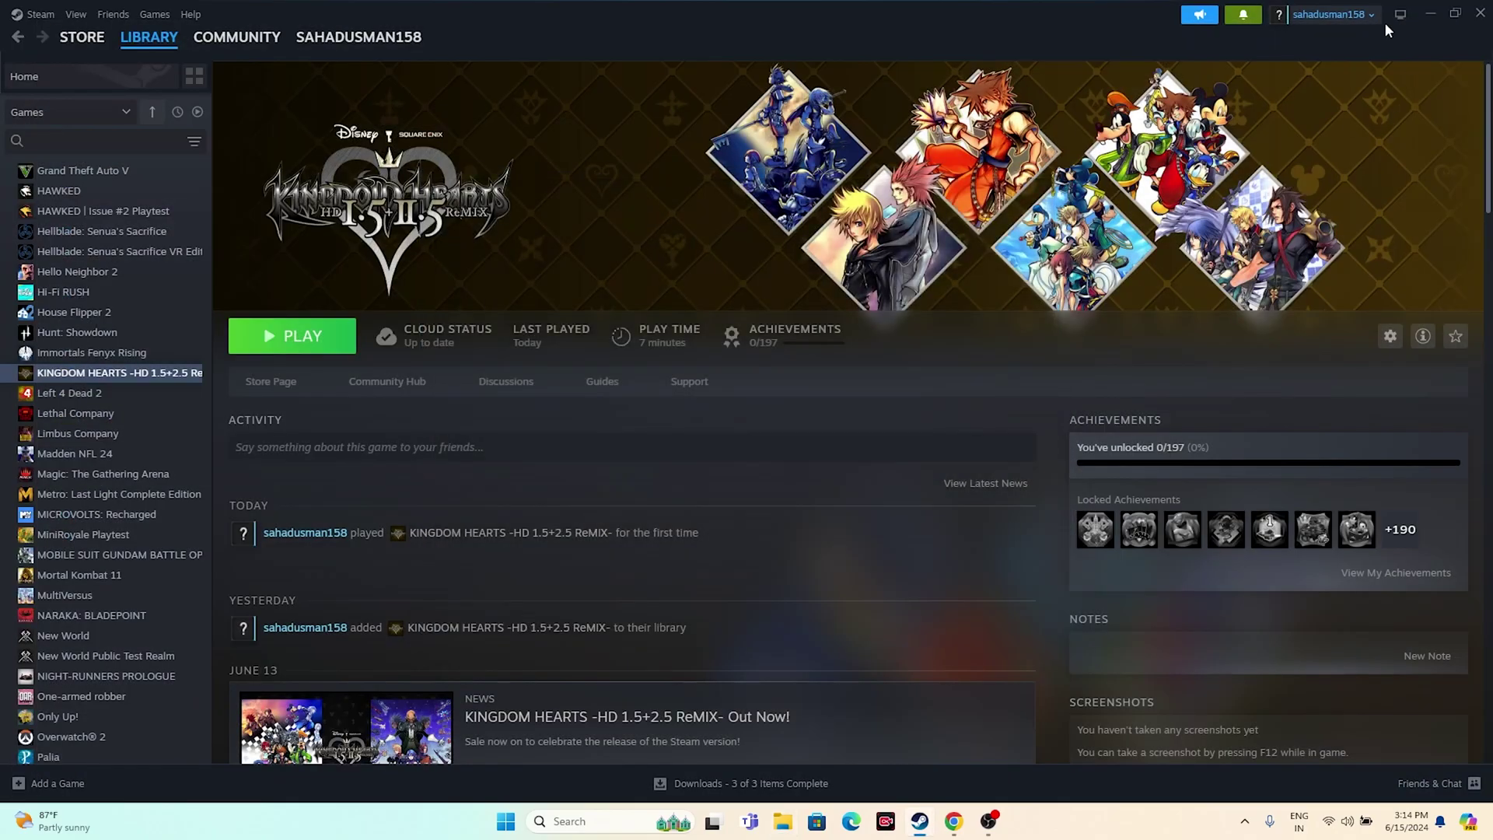
click(1430, 13)
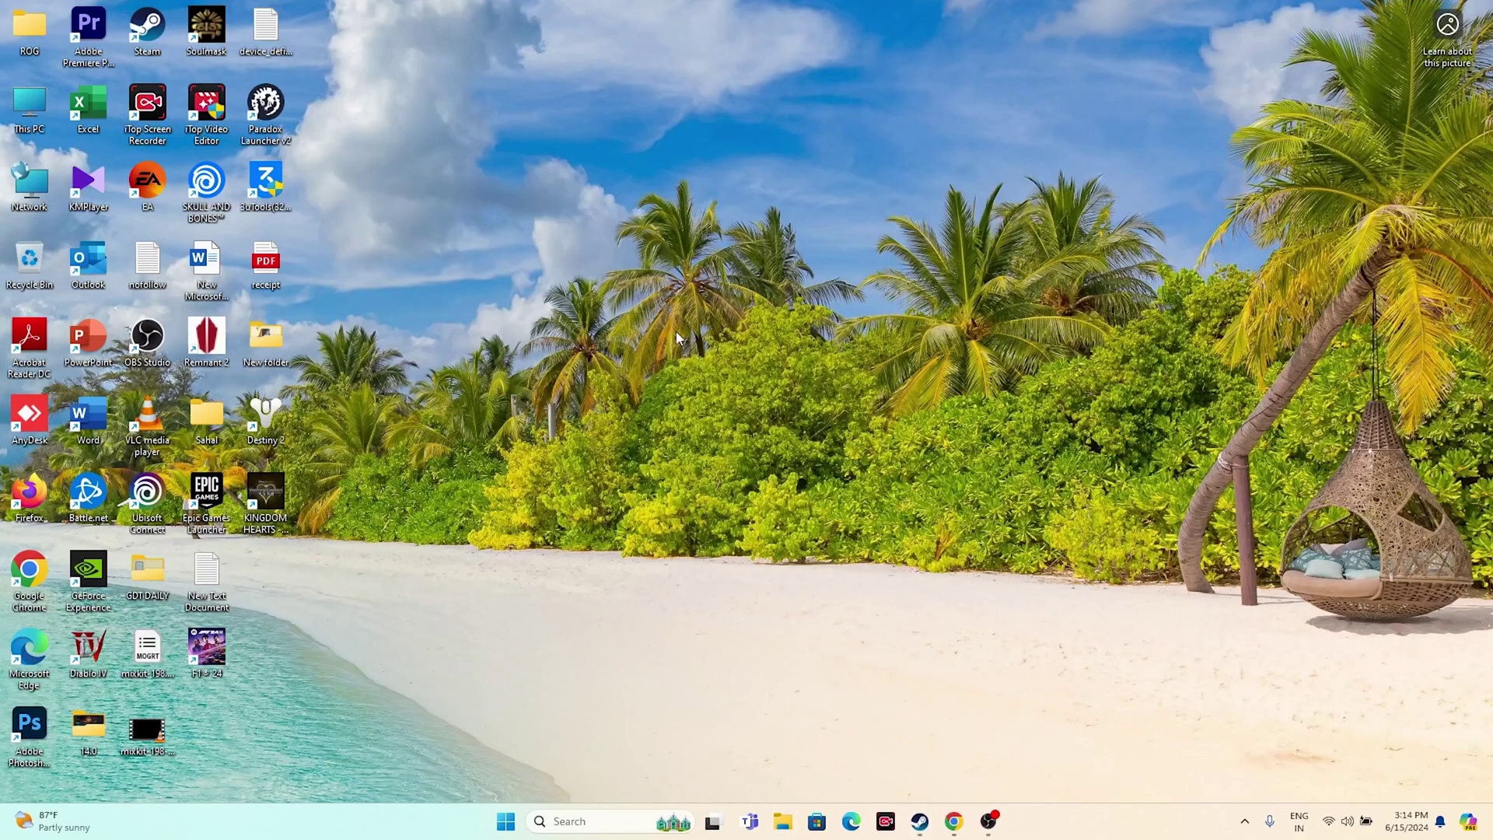
Open the folder C:\Program Files (x86)\Steam\steamapps\common\KINGDOM HEARTS -HD 1.5+2.5 ReMIX- in File Explorer, starting from This PC
double_click(27, 116)
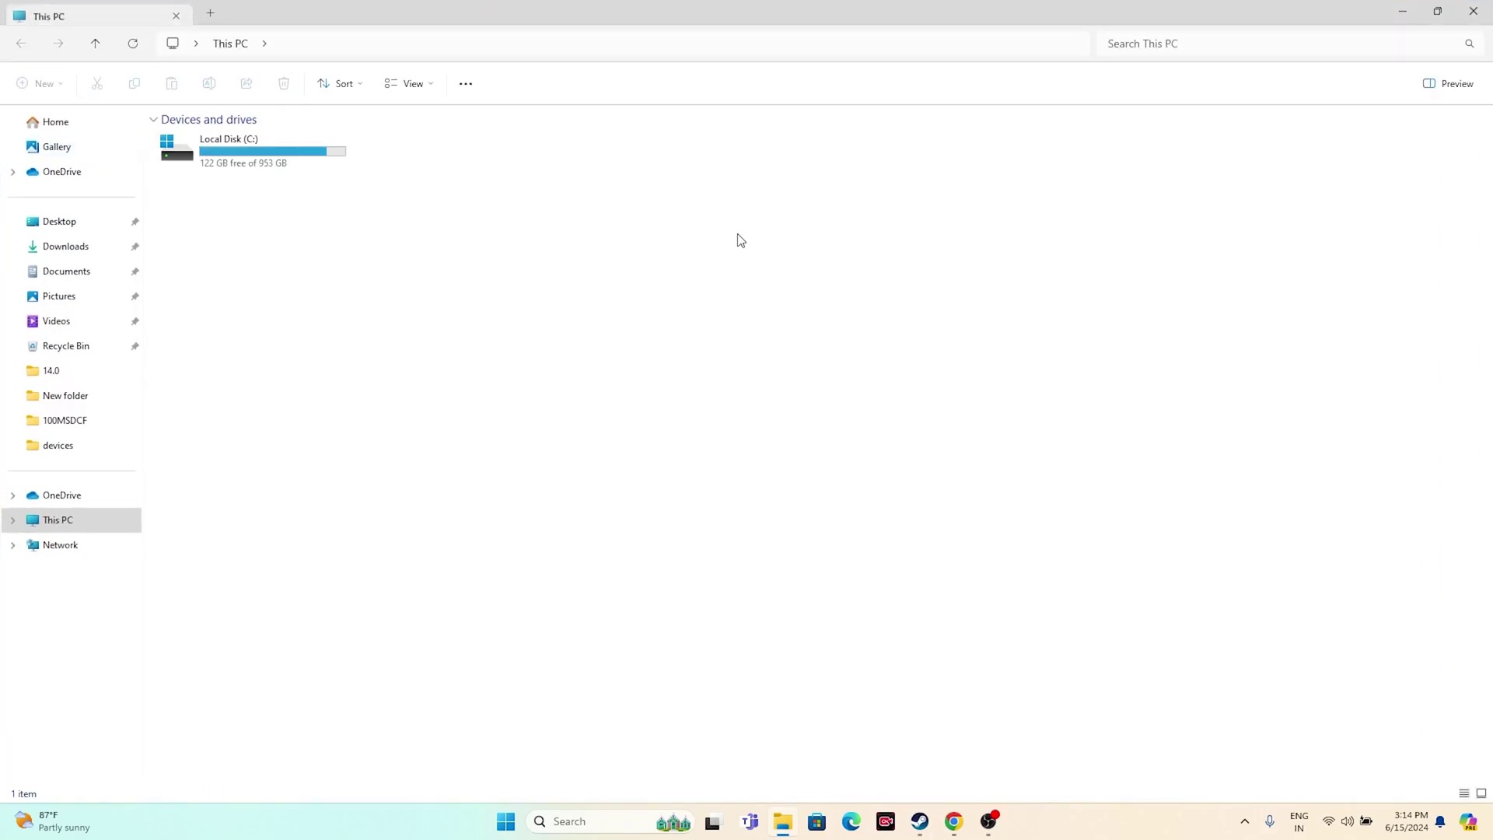
double_click(262, 167)
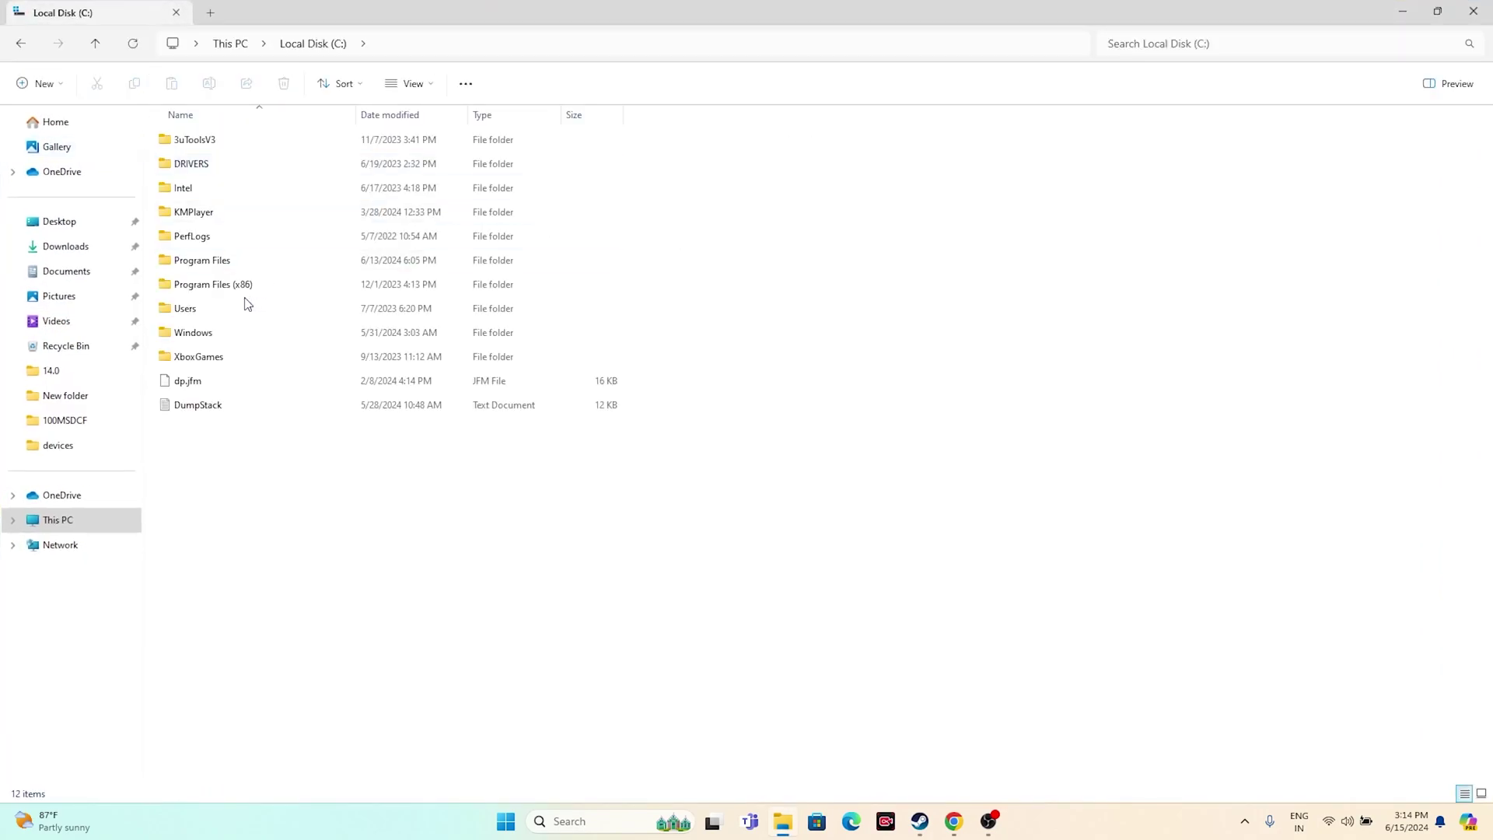
double_click(207, 286)
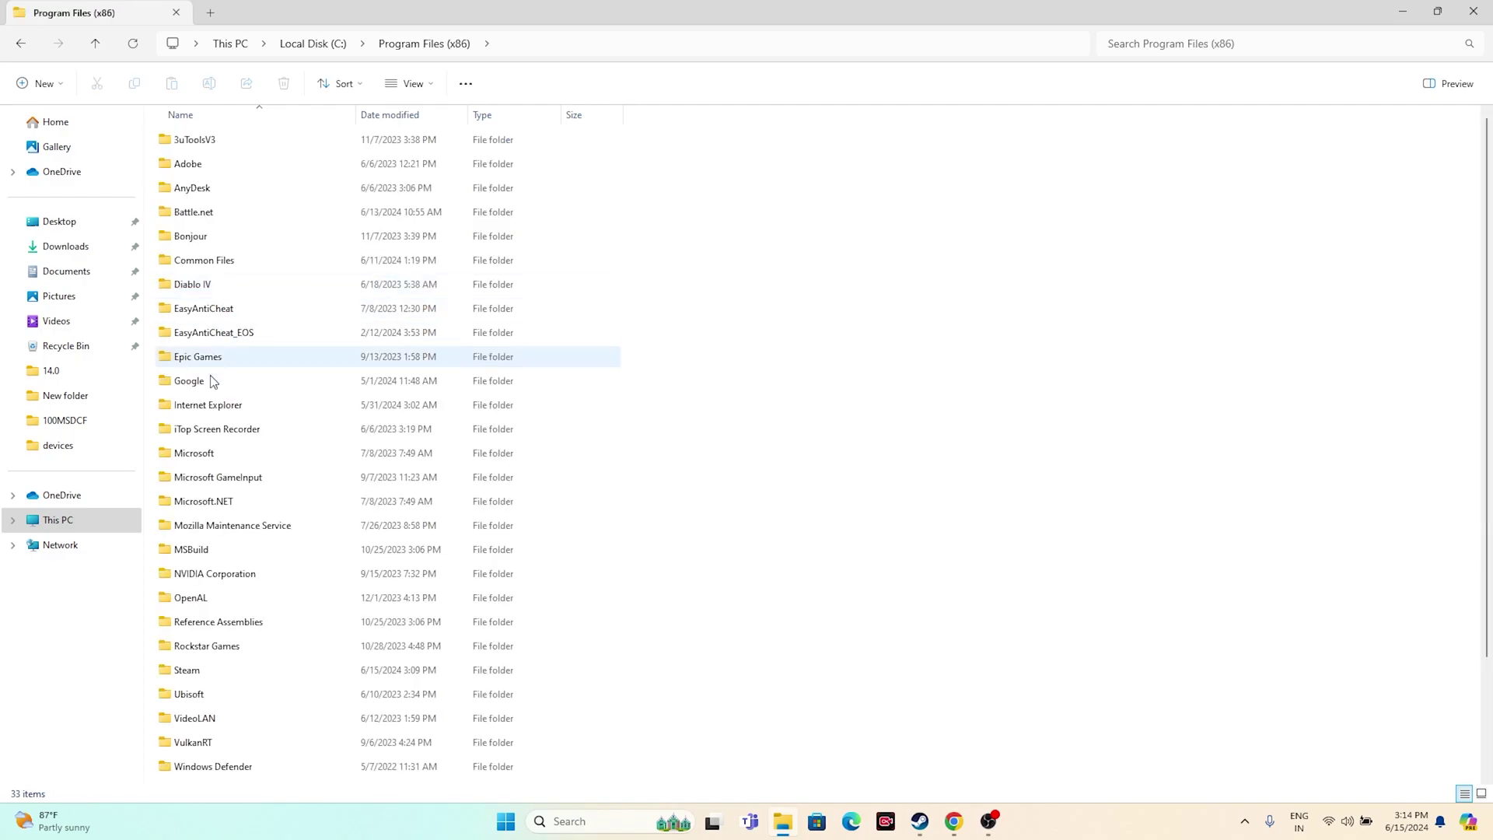
scroll(205, 513, down, 2)
double_click(194, 536)
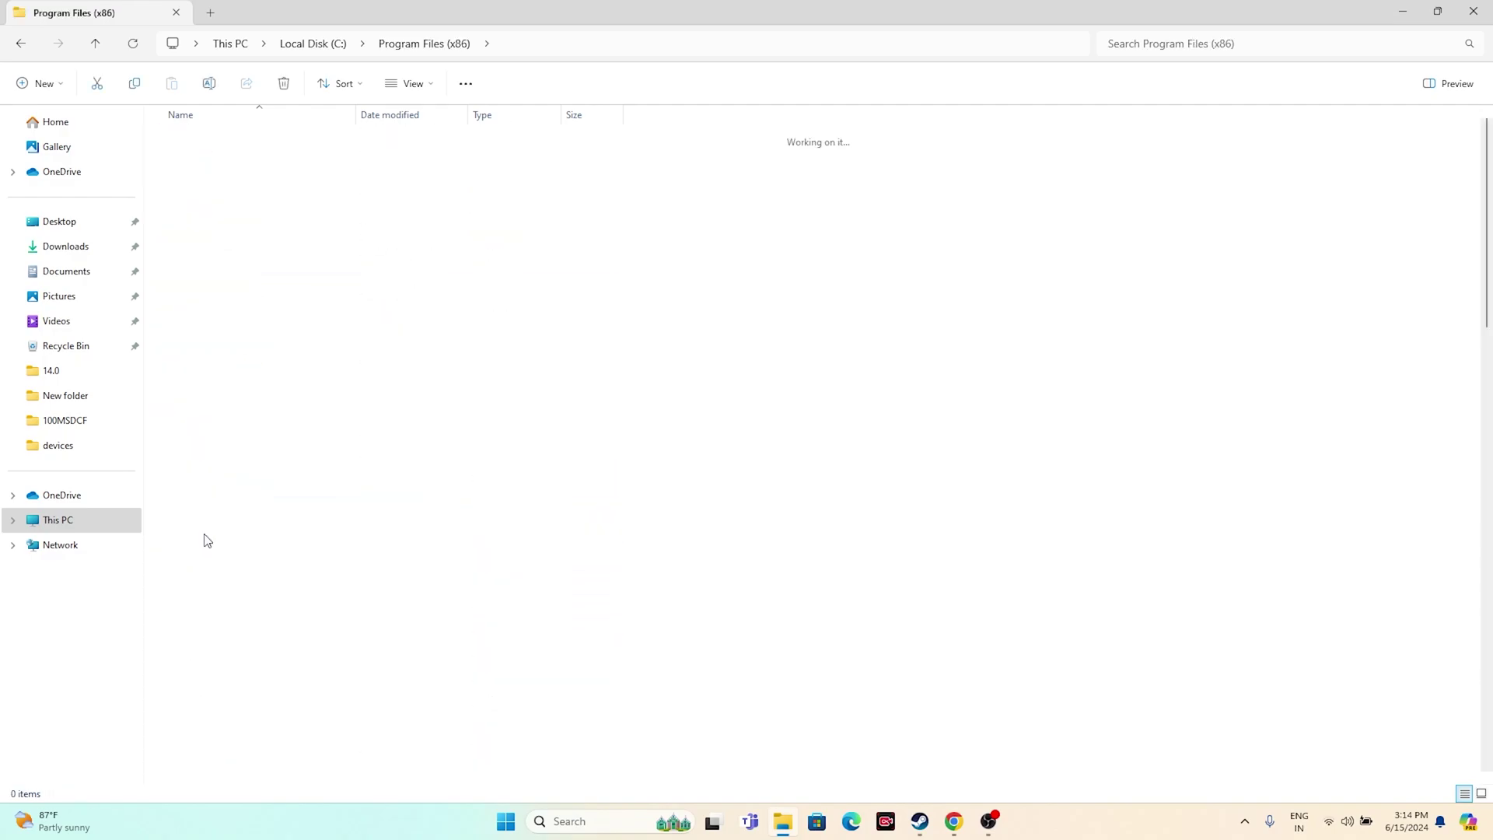
double_click(214, 509)
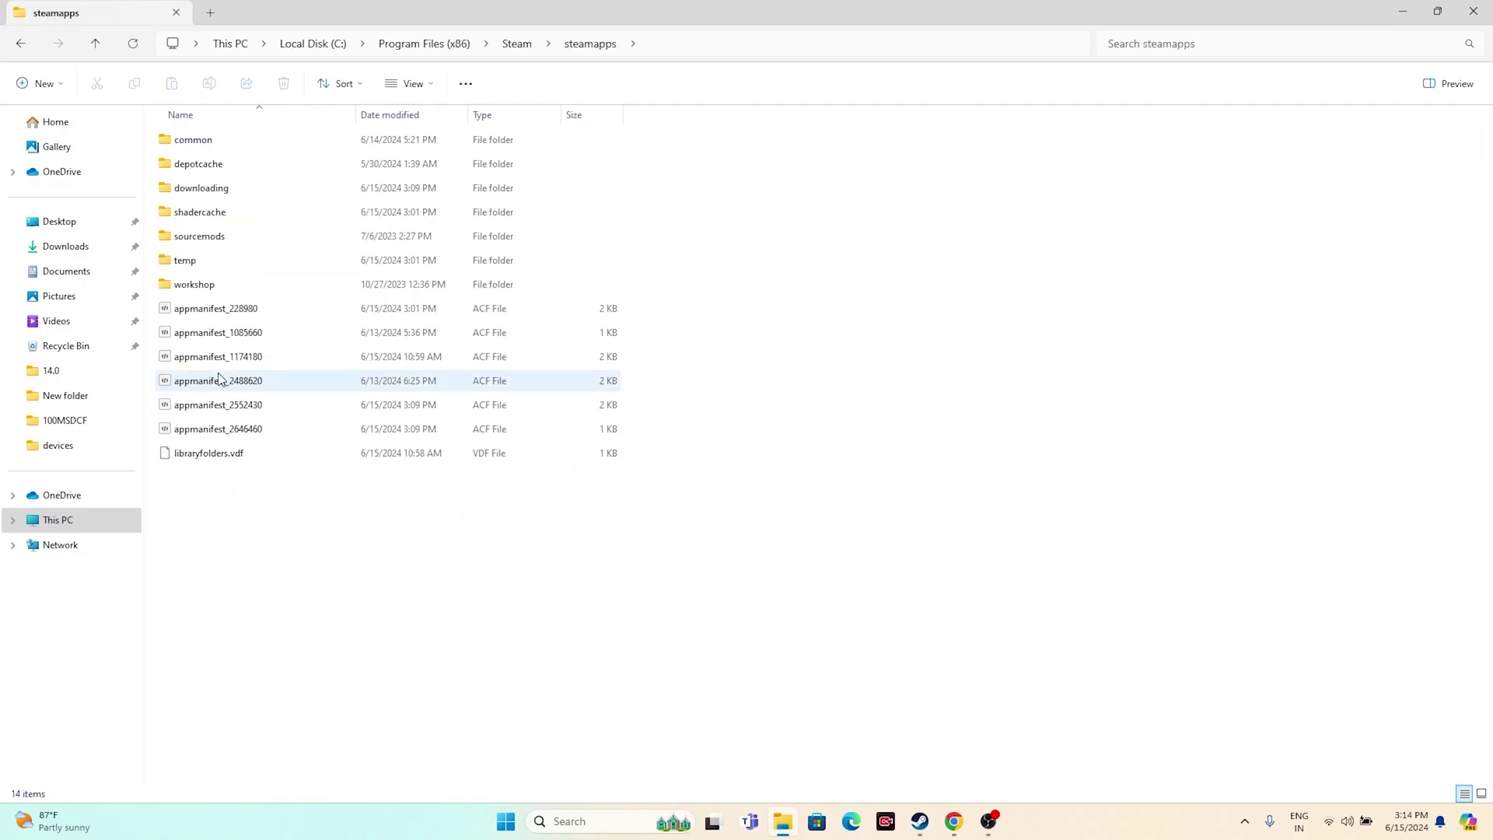
click(223, 147)
double_click(223, 148)
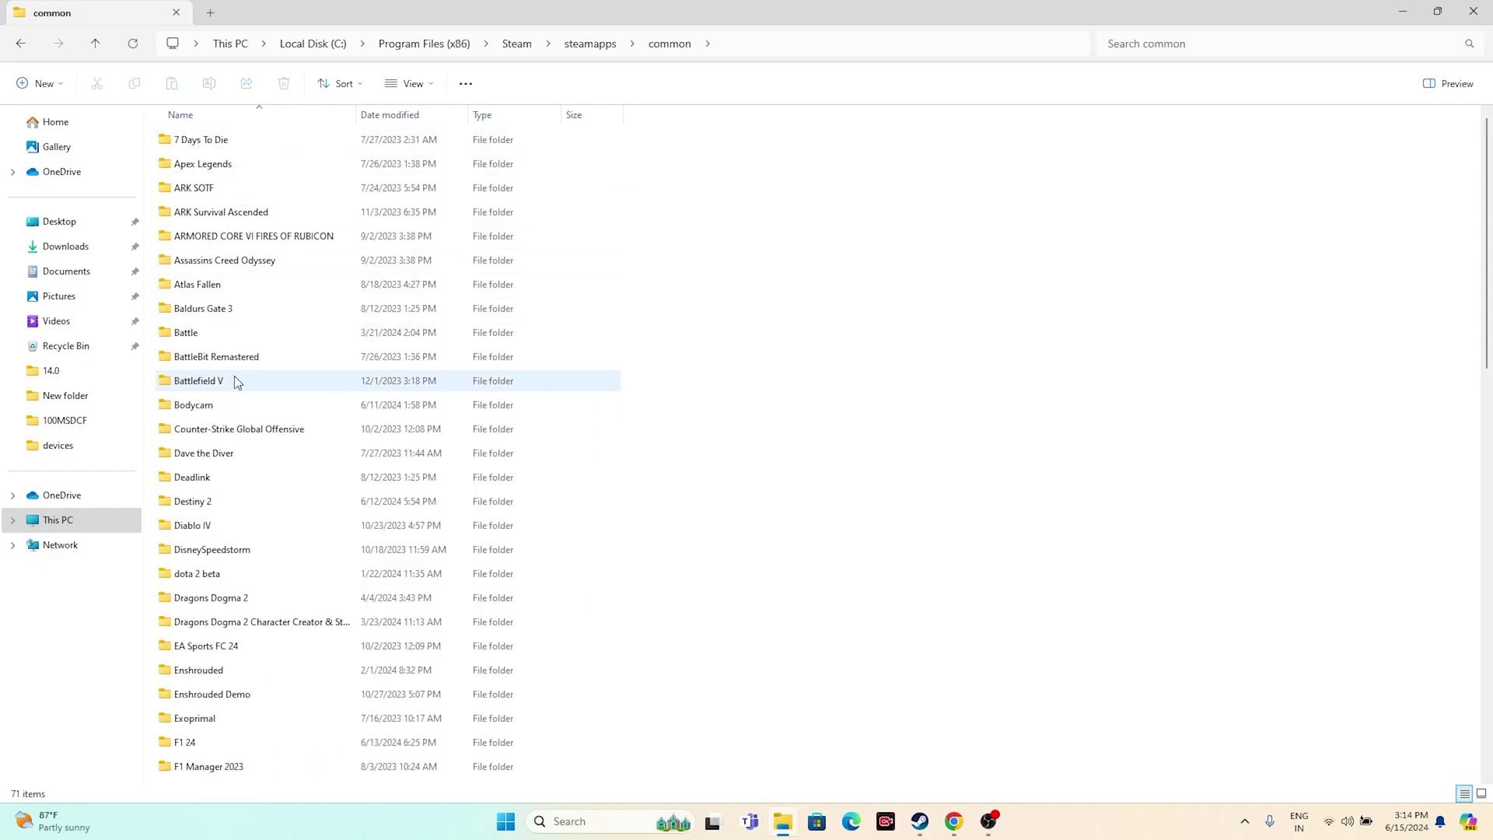
scroll(233, 381, down, 4)
scroll(239, 378, down, 3)
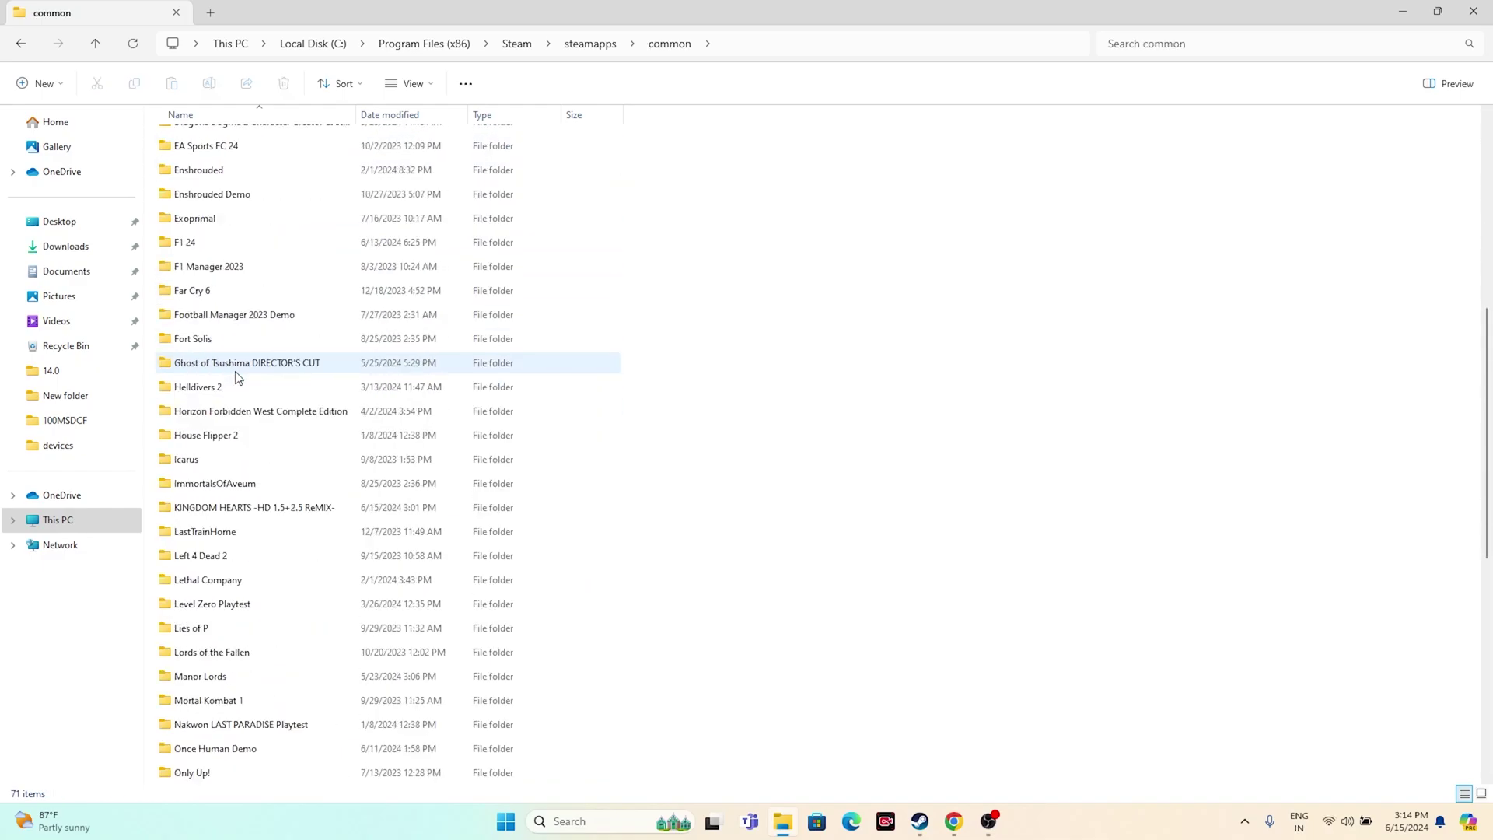
double_click(259, 509)
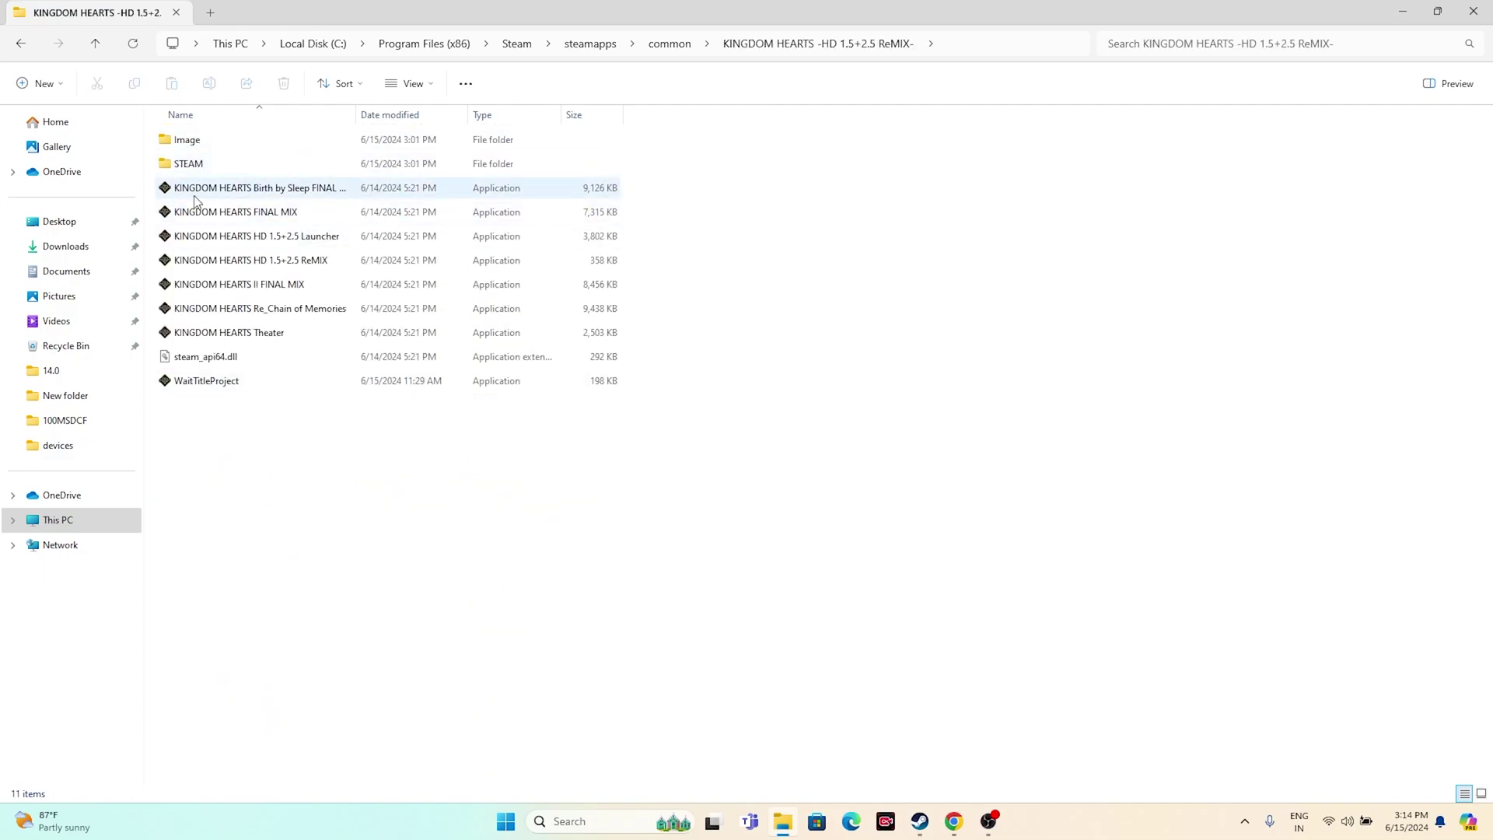
Set the KINGDOM HEARTS II FINAL MIX application to always run as an administrator and save its properties
click(285, 289)
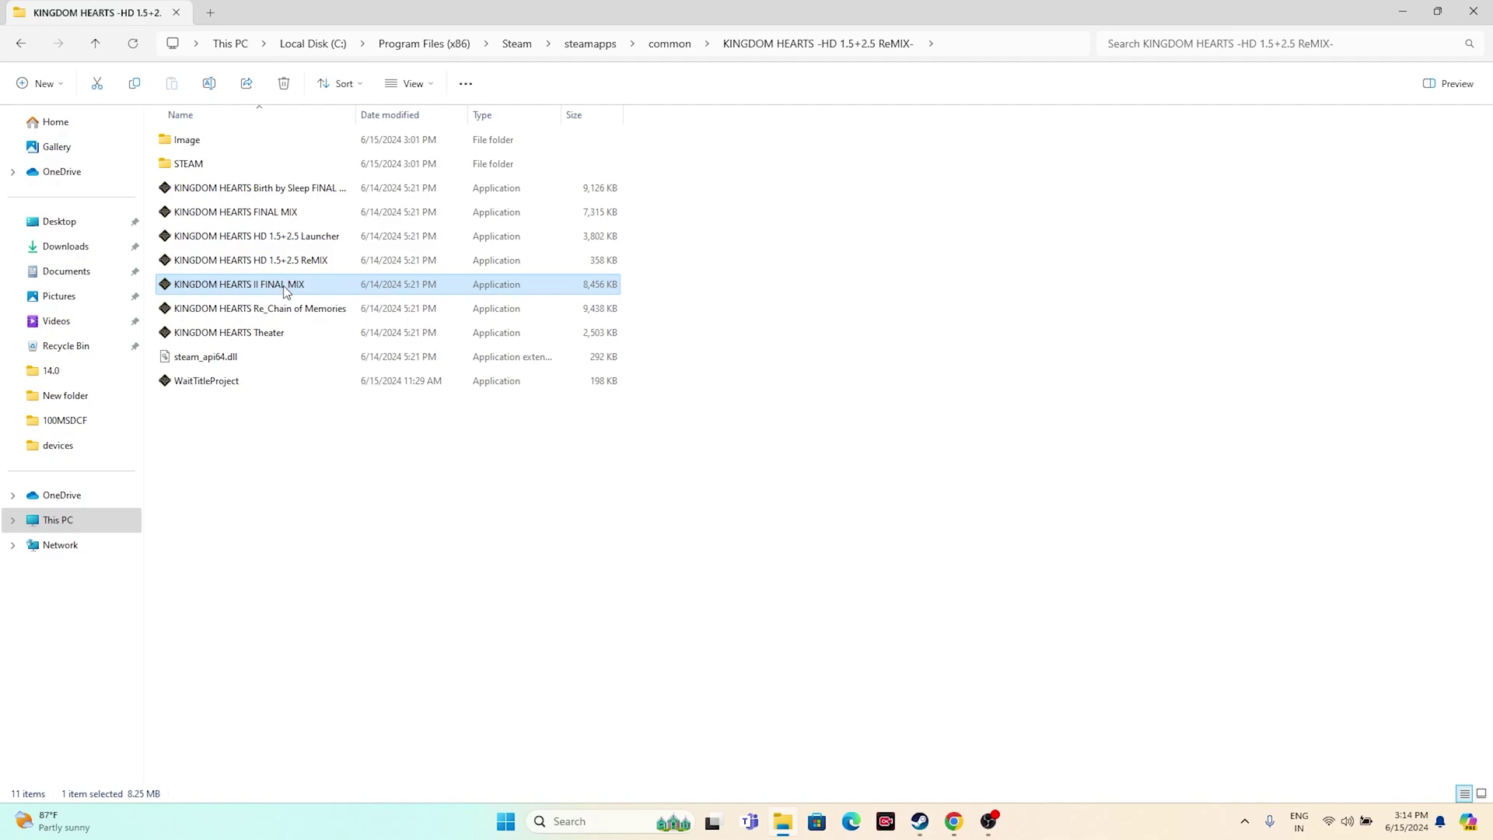
right_click(323, 286)
click(394, 581)
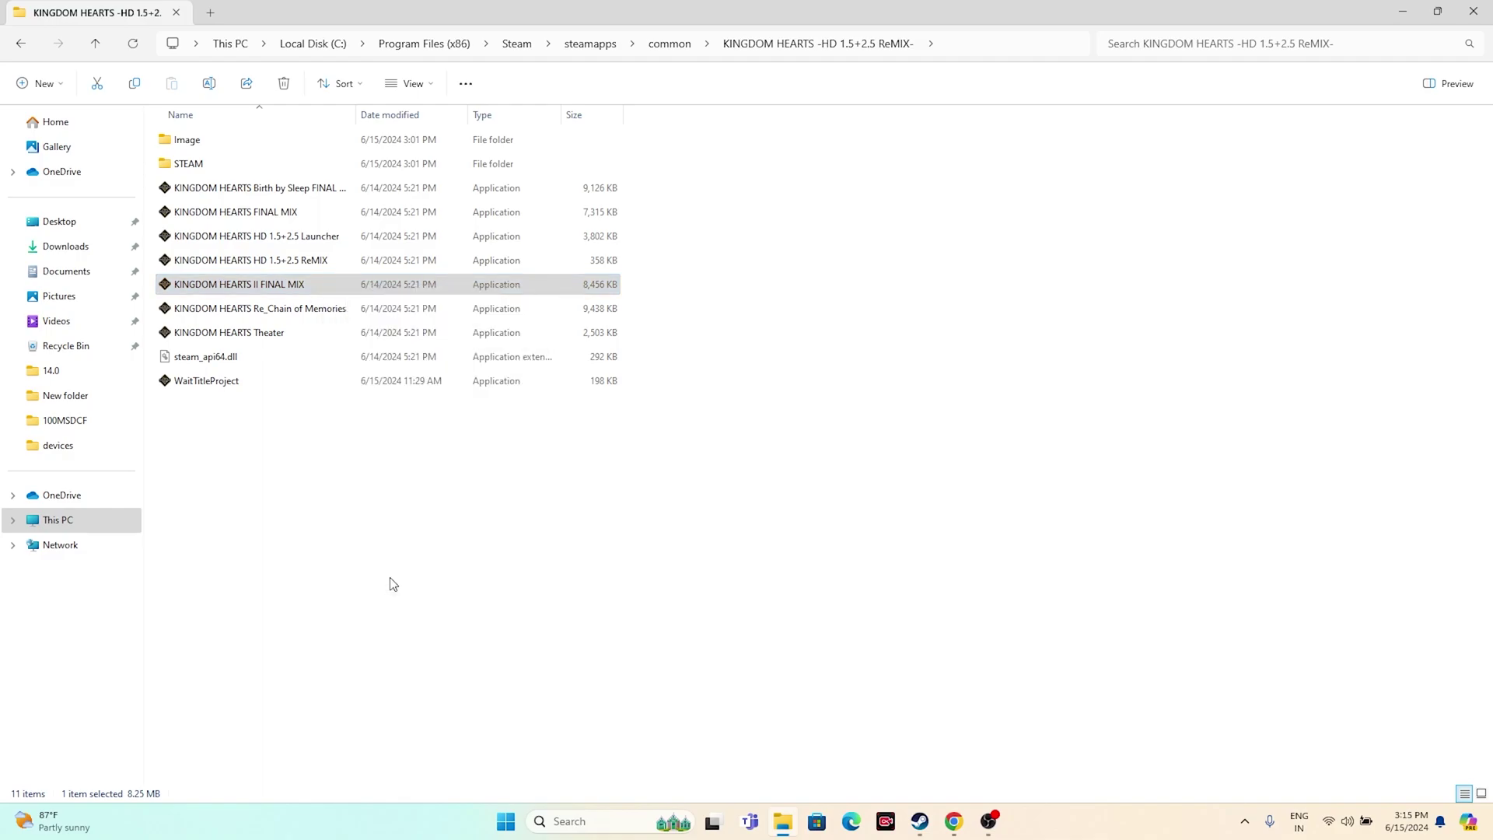
click(397, 660)
click(441, 339)
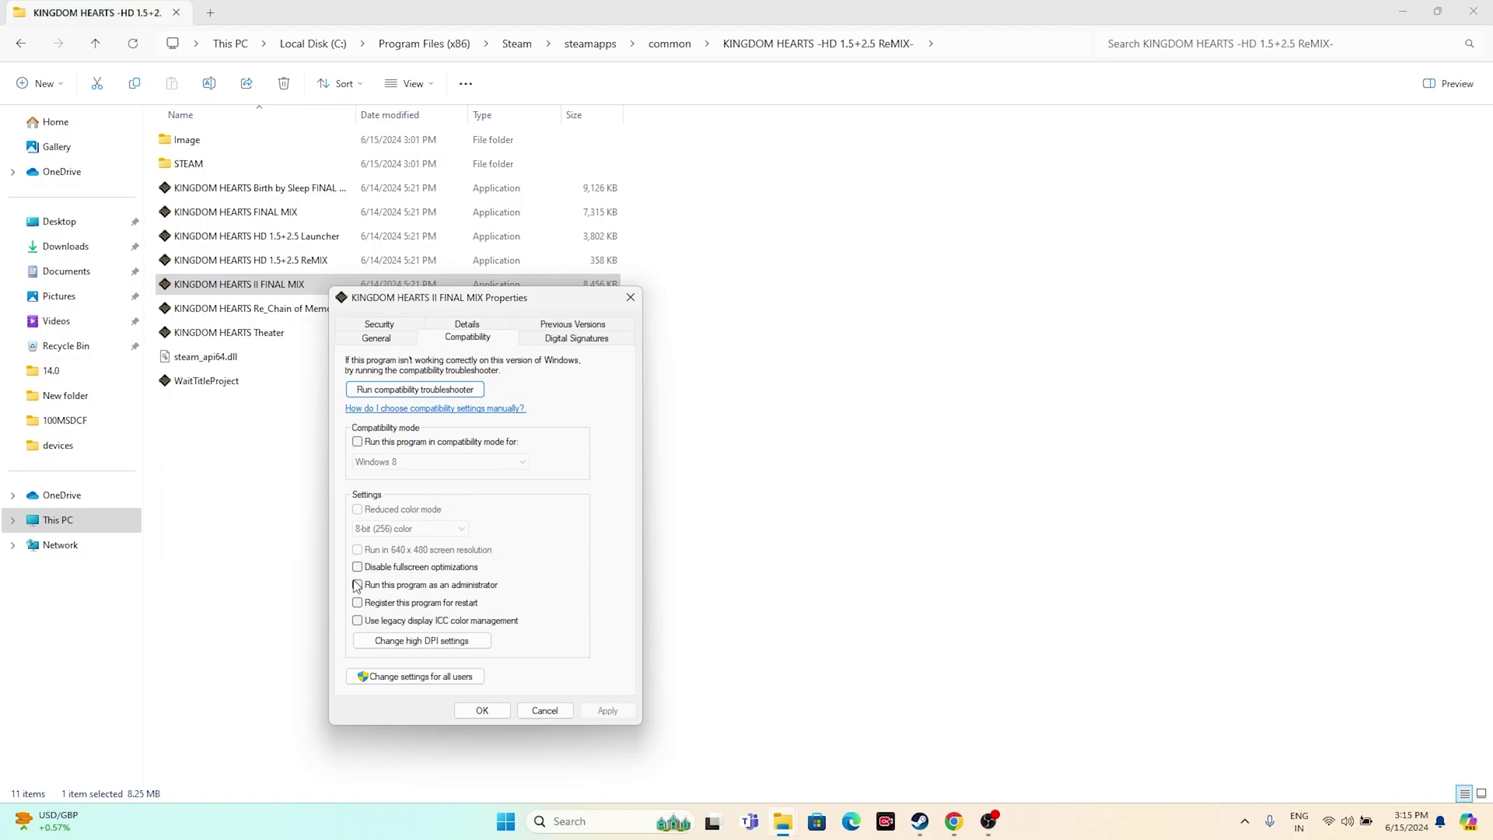
click(357, 584)
click(607, 709)
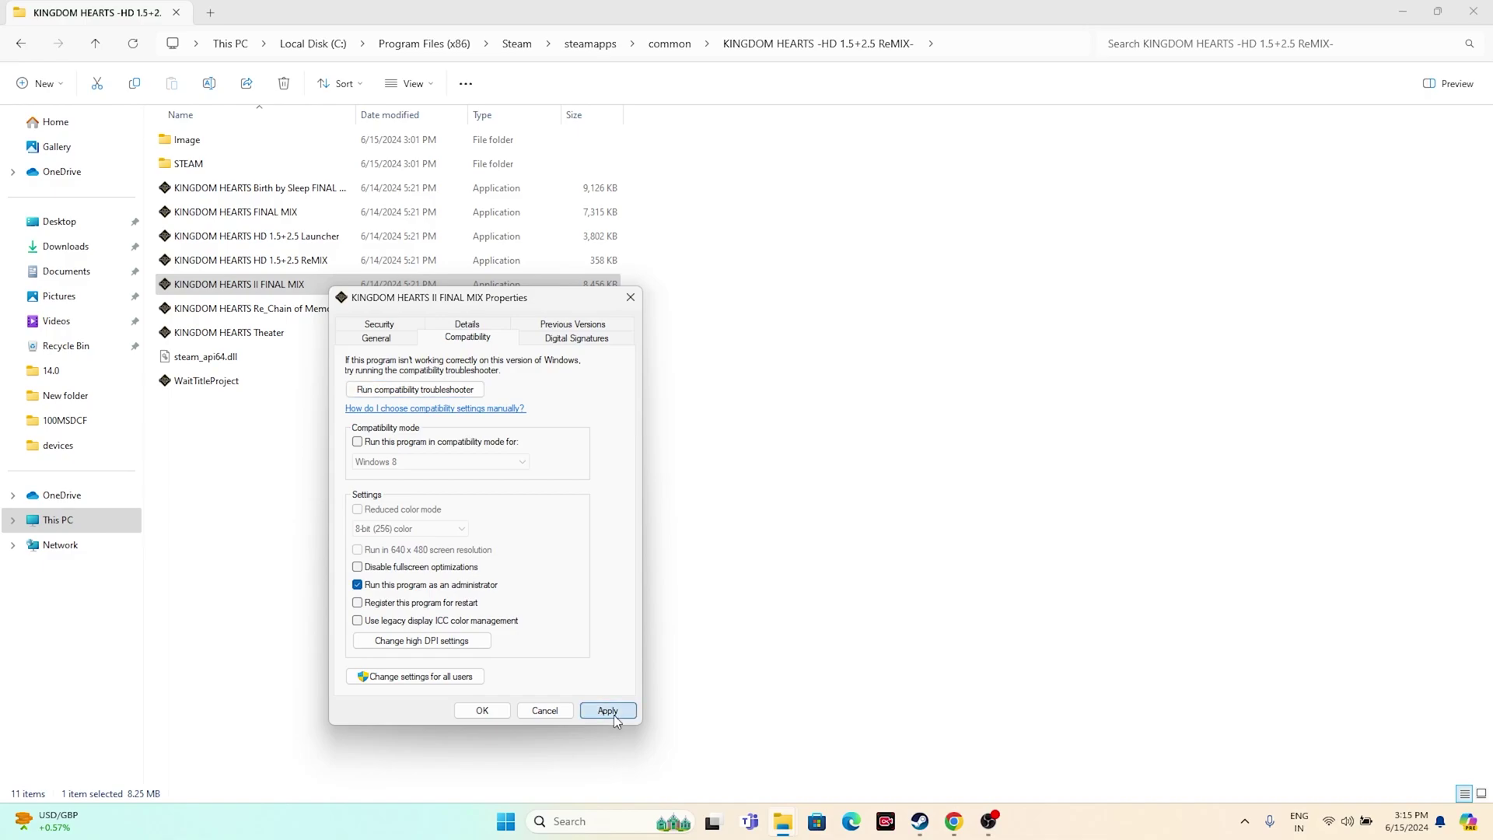
click(481, 710)
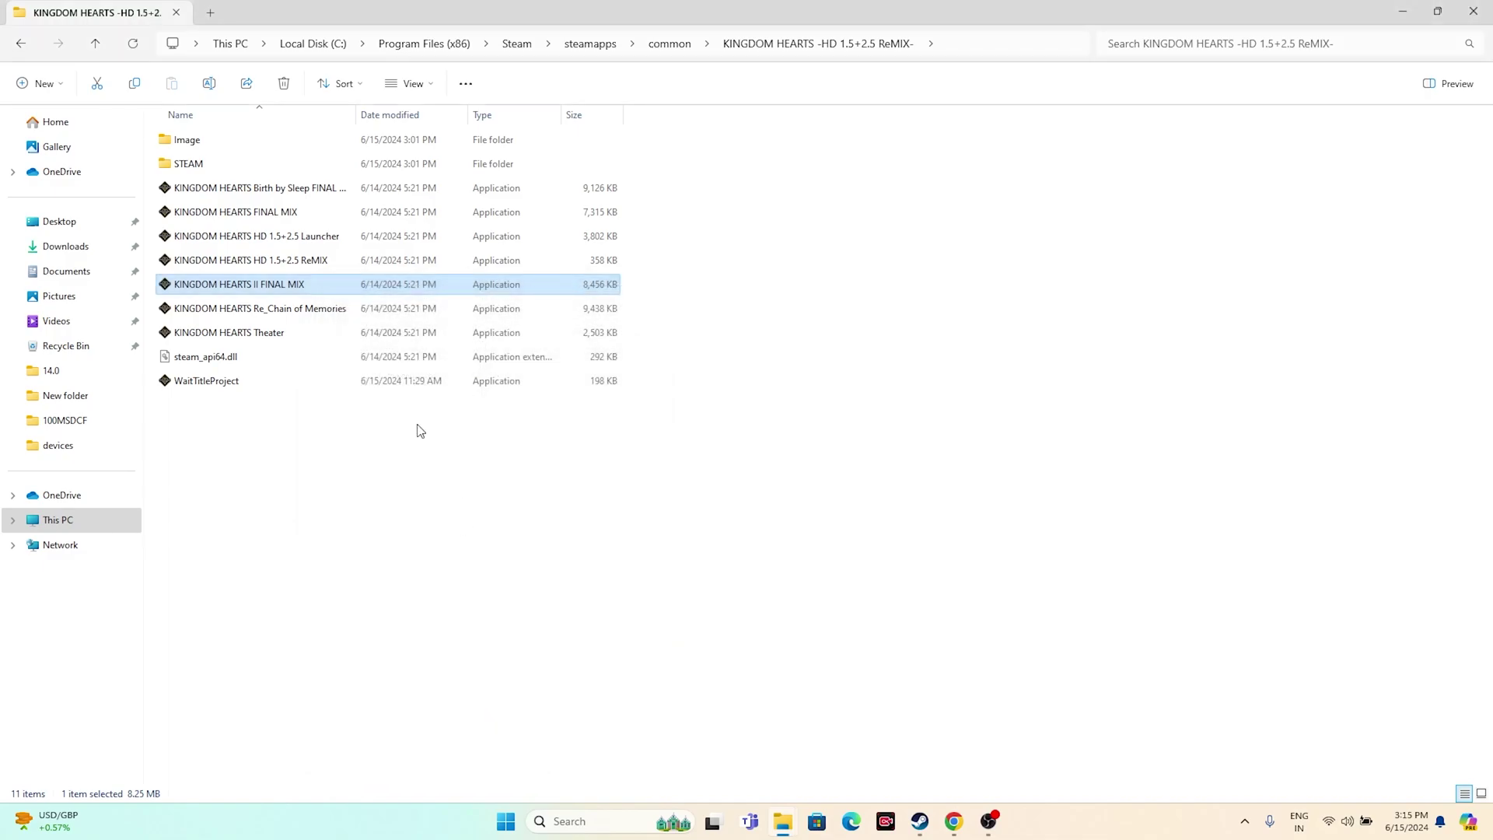
Enable compatibility mode in the properties of KINGDOM HEARTS II FINAL MIX and set it to Windows 7
right_click(325, 286)
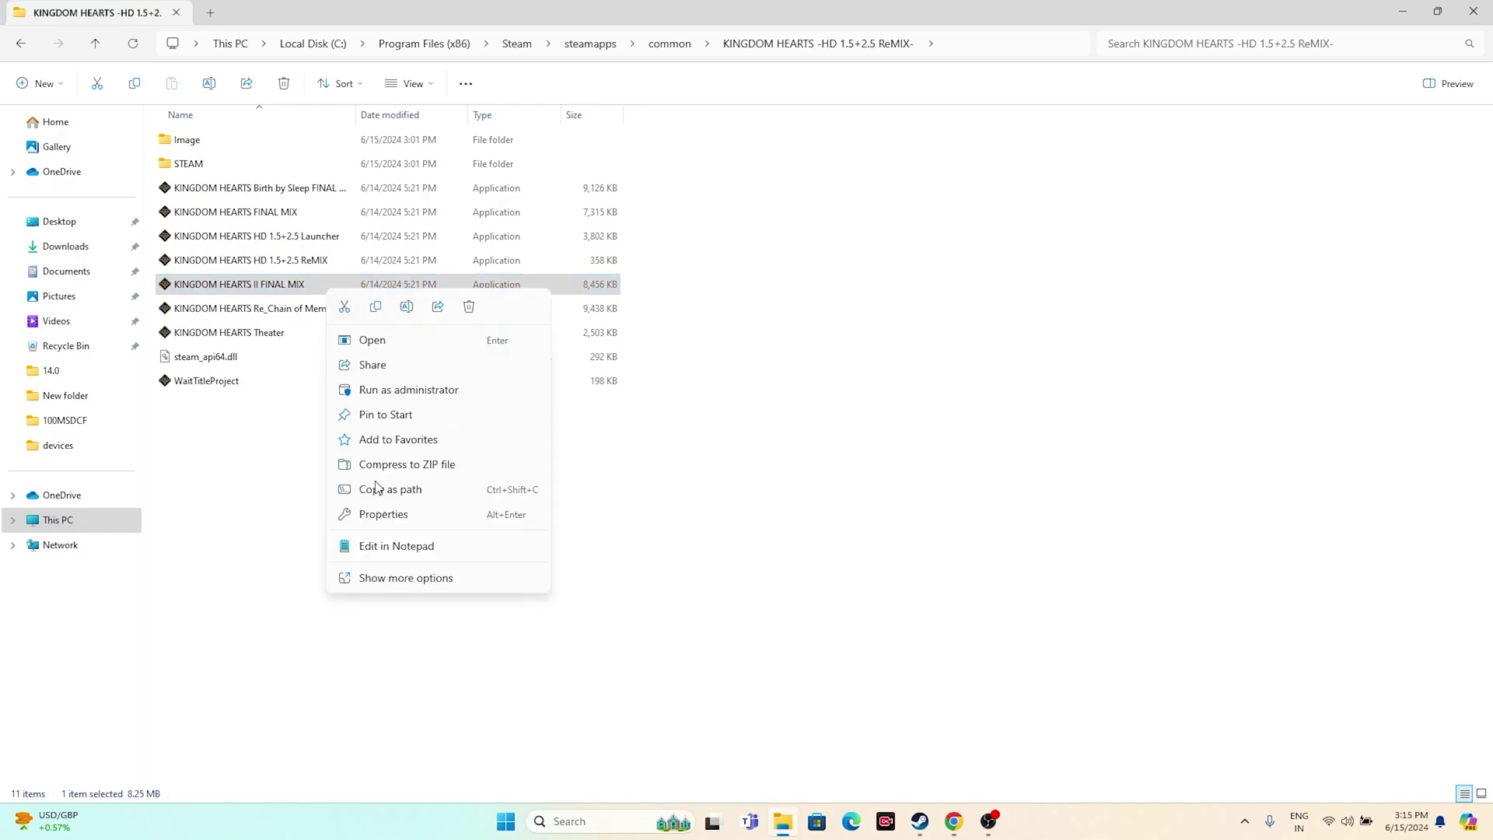
click(387, 576)
click(391, 669)
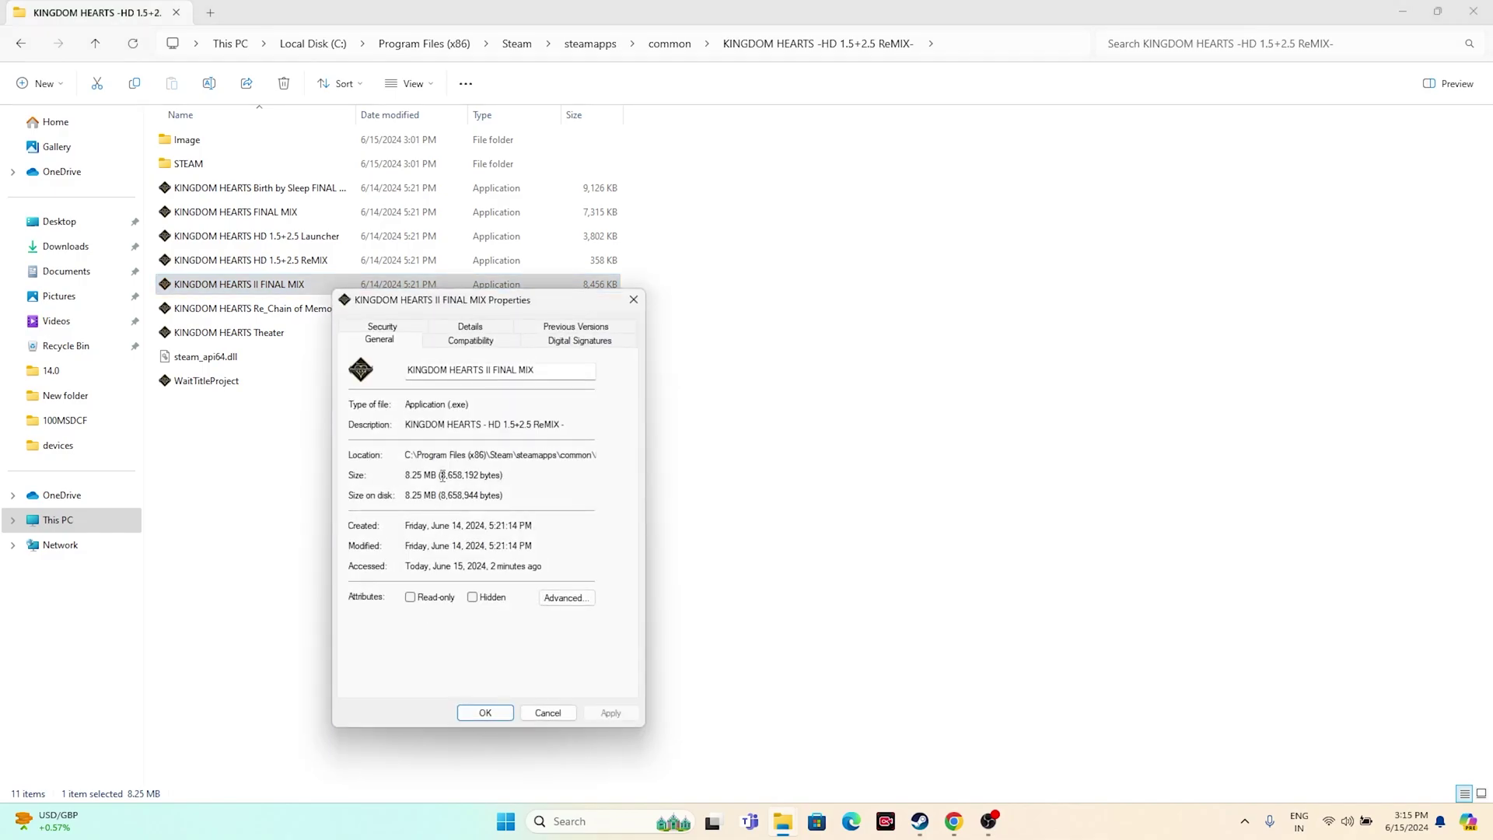
click(470, 340)
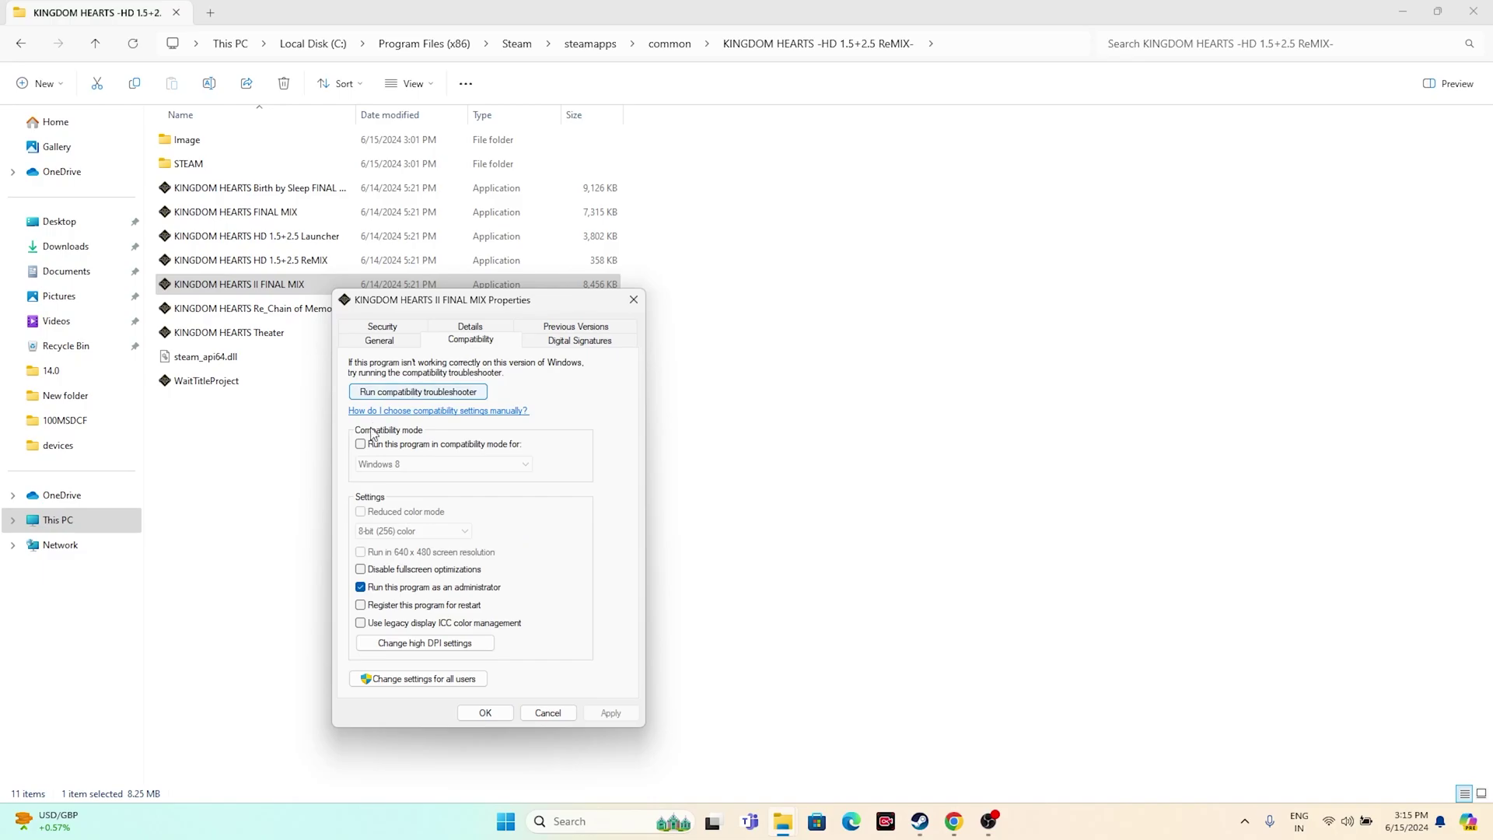
click(438, 447)
click(524, 463)
click(434, 500)
click(432, 464)
click(410, 509)
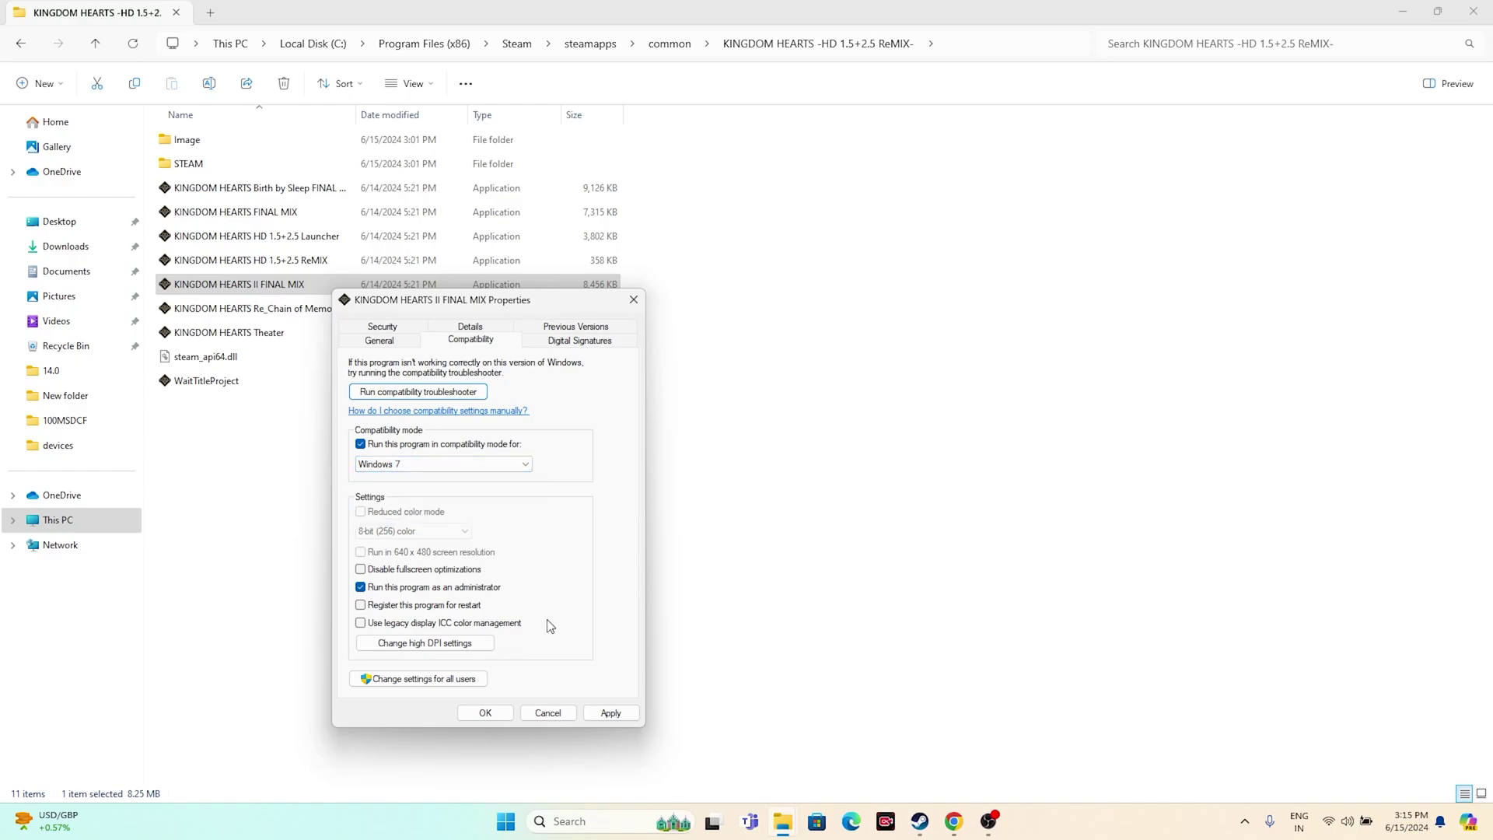
Set the application's compatibility mode to Windows 8, save the properties, and close the game folder
click(408, 465)
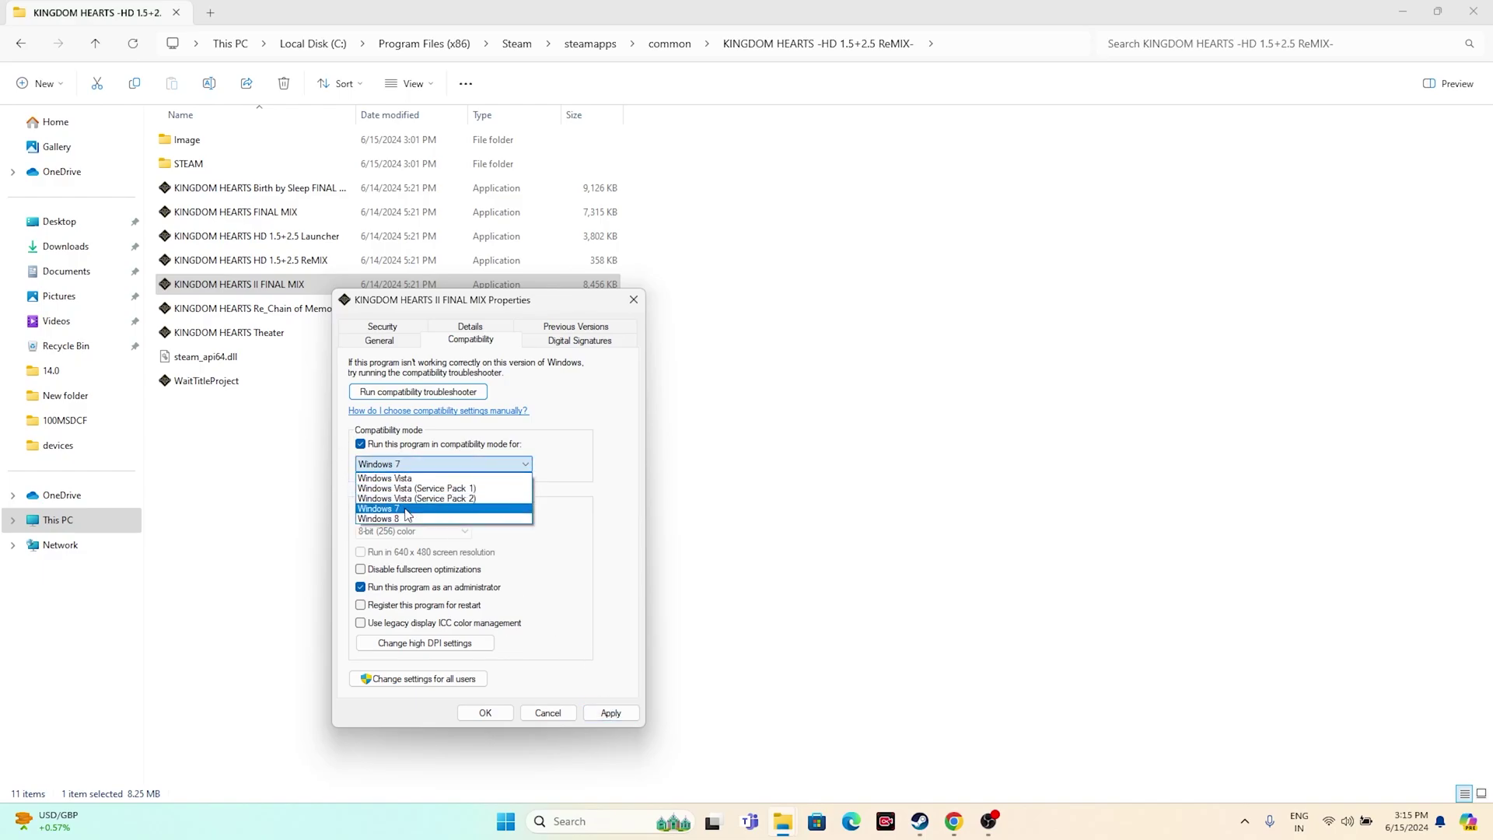
click(405, 519)
click(611, 712)
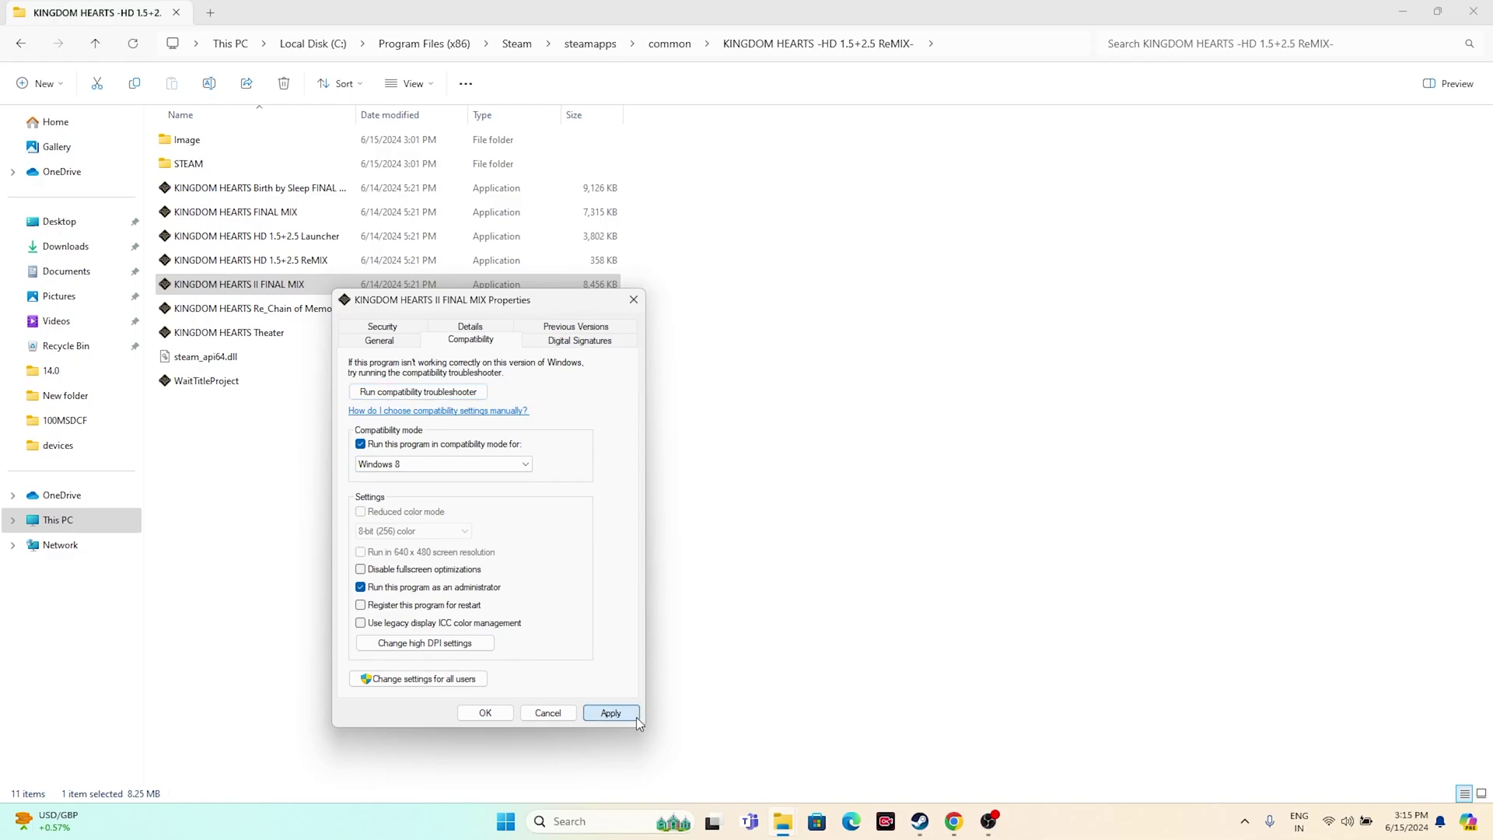
click(484, 712)
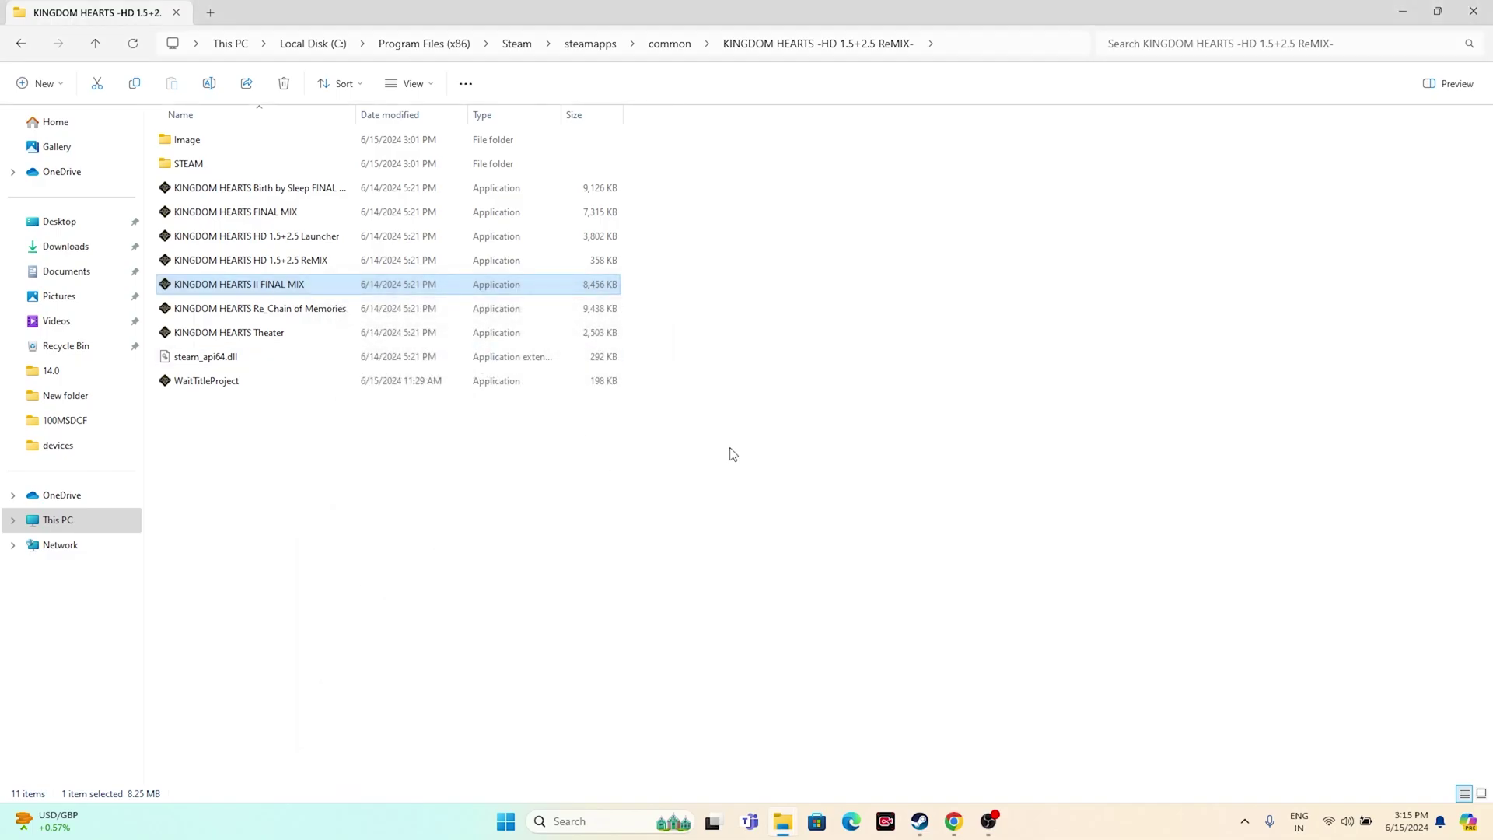
click(1473, 11)
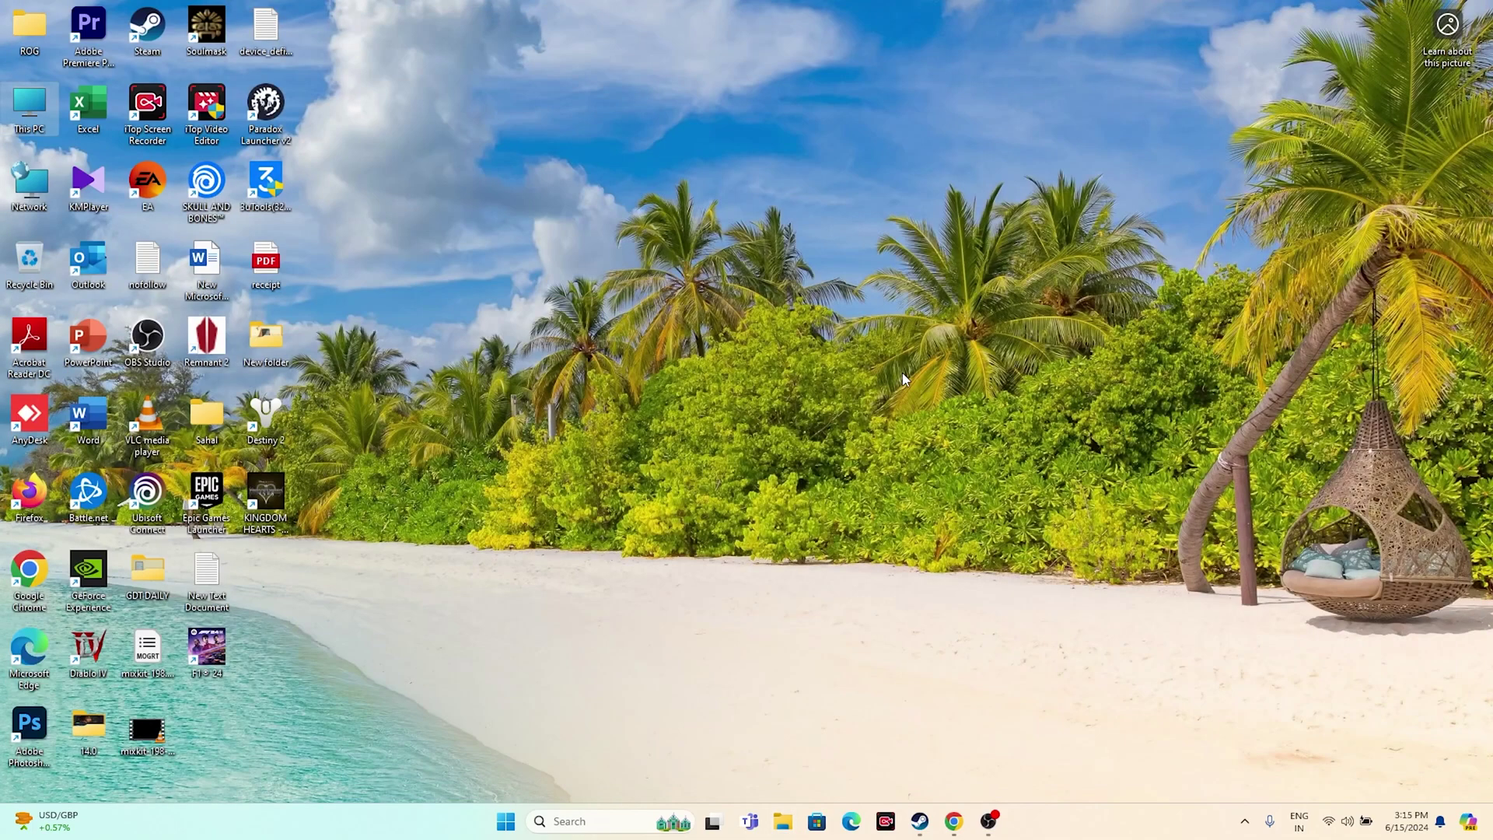
click(926, 826)
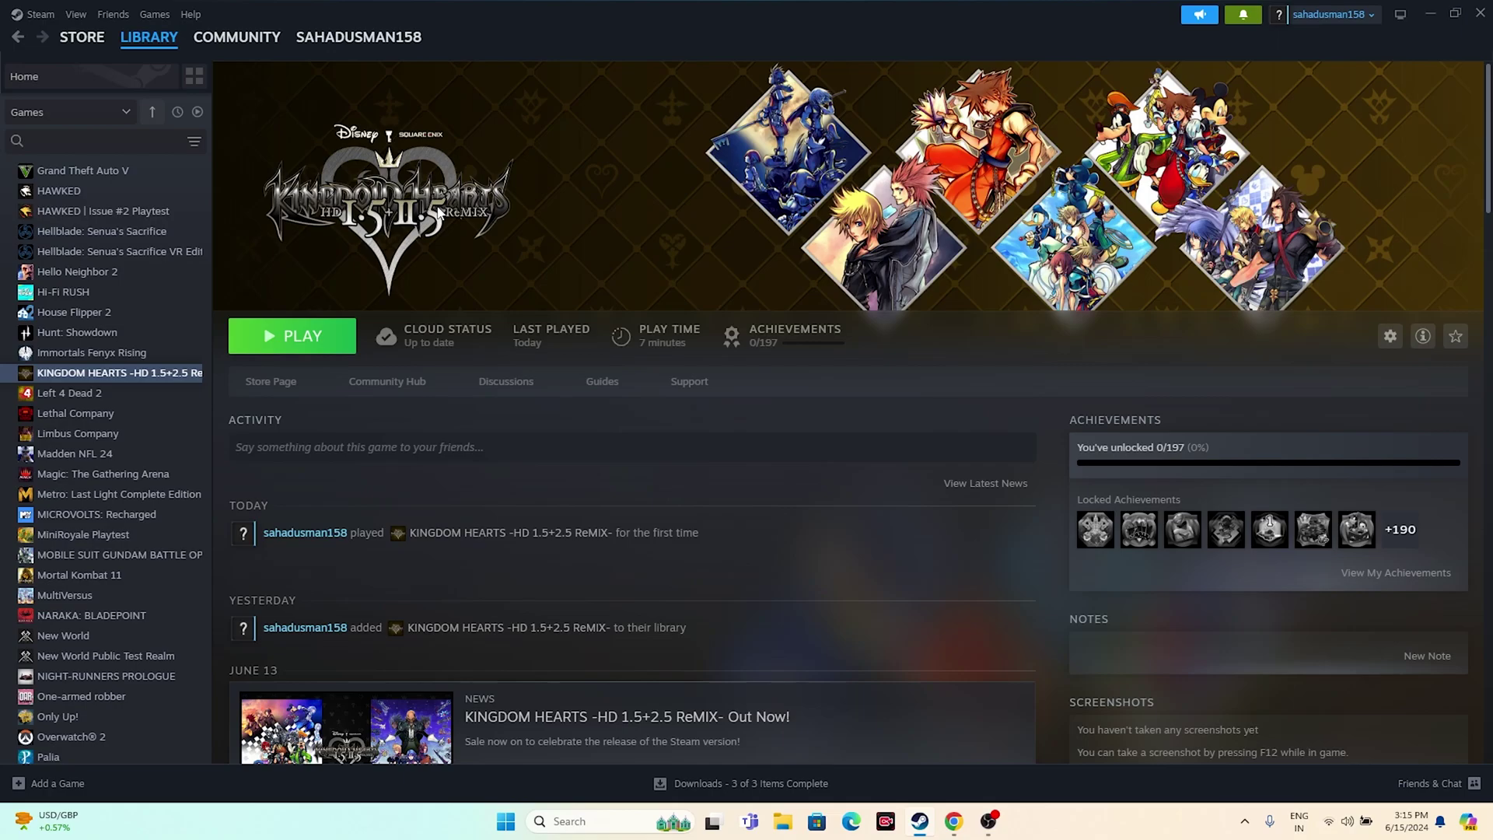
click(1419, 23)
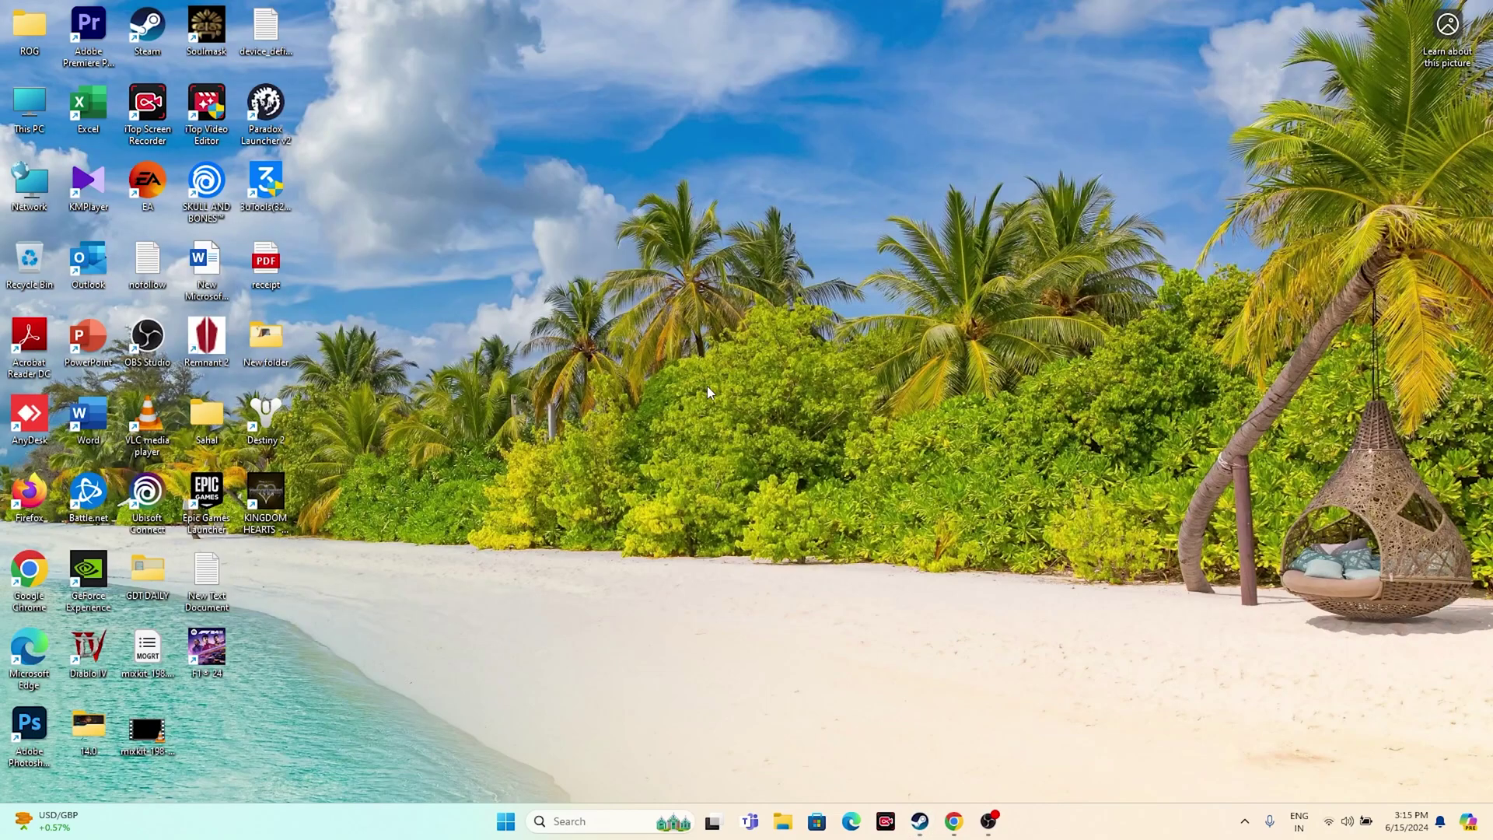
Open the Date & time page in the Windows Settings to check the automatic time zone and time options
click(575, 824)
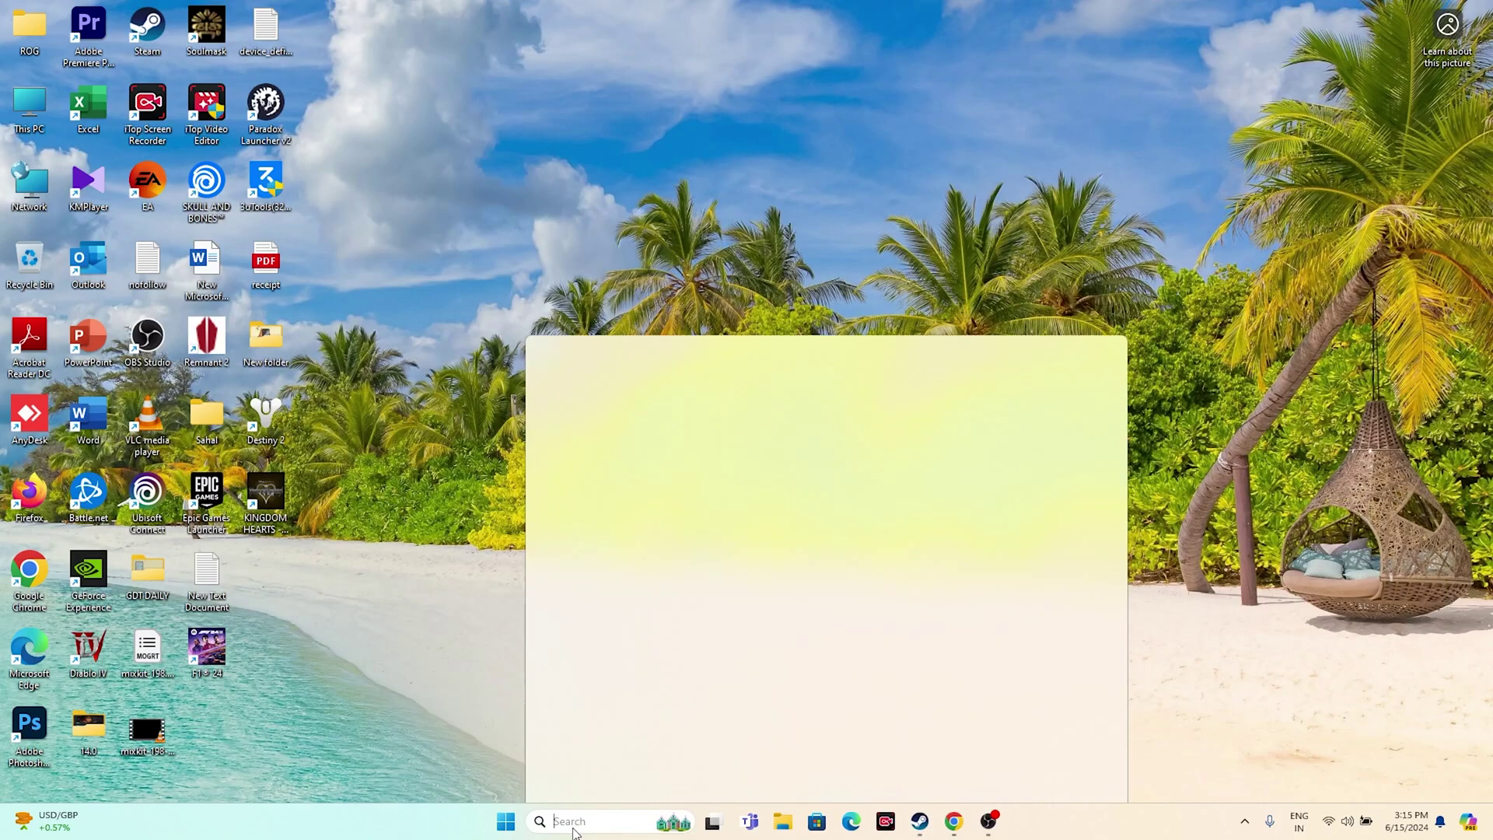
click(607, 524)
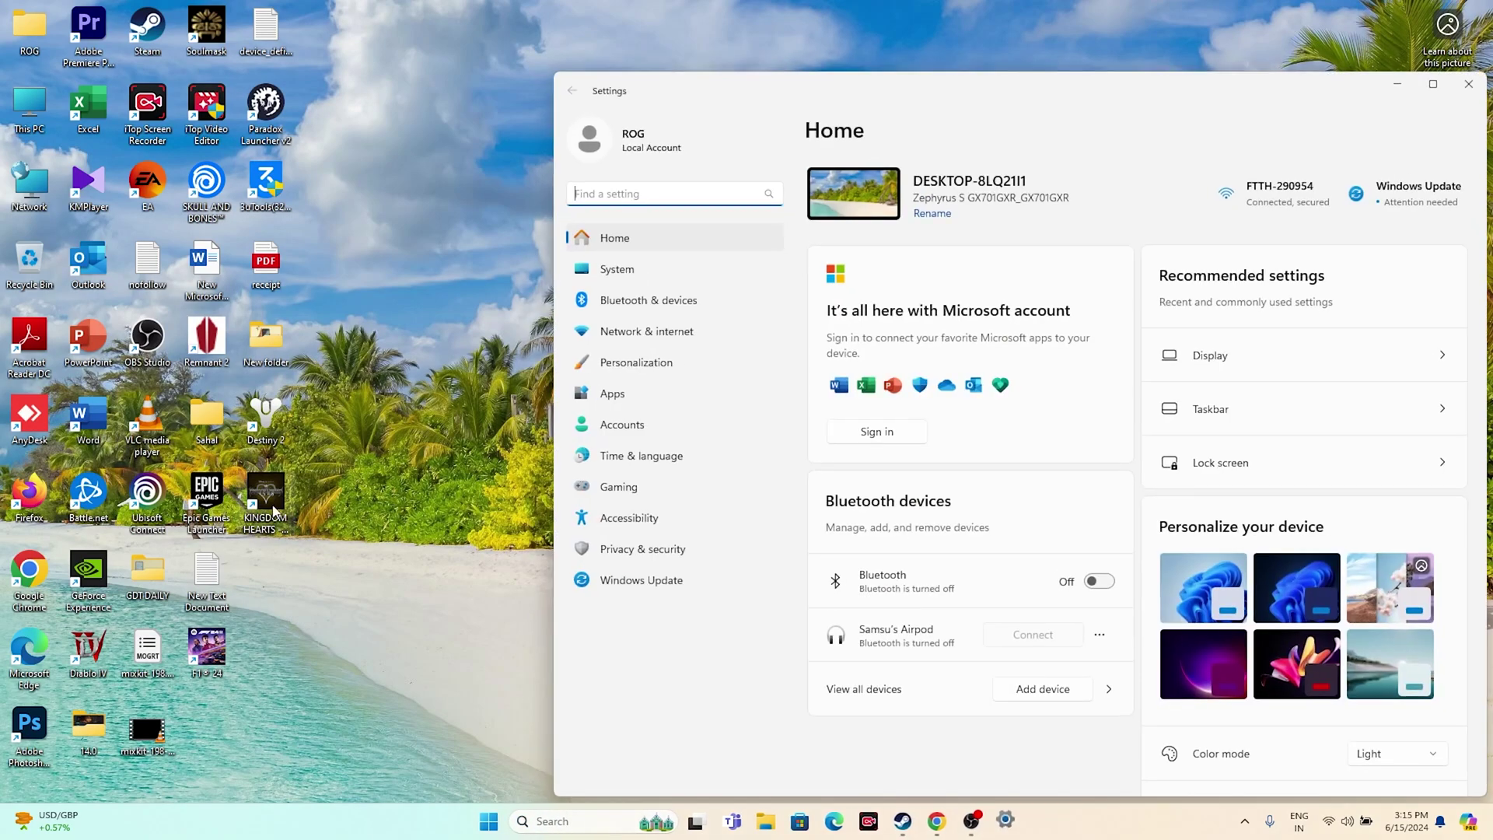
click(666, 462)
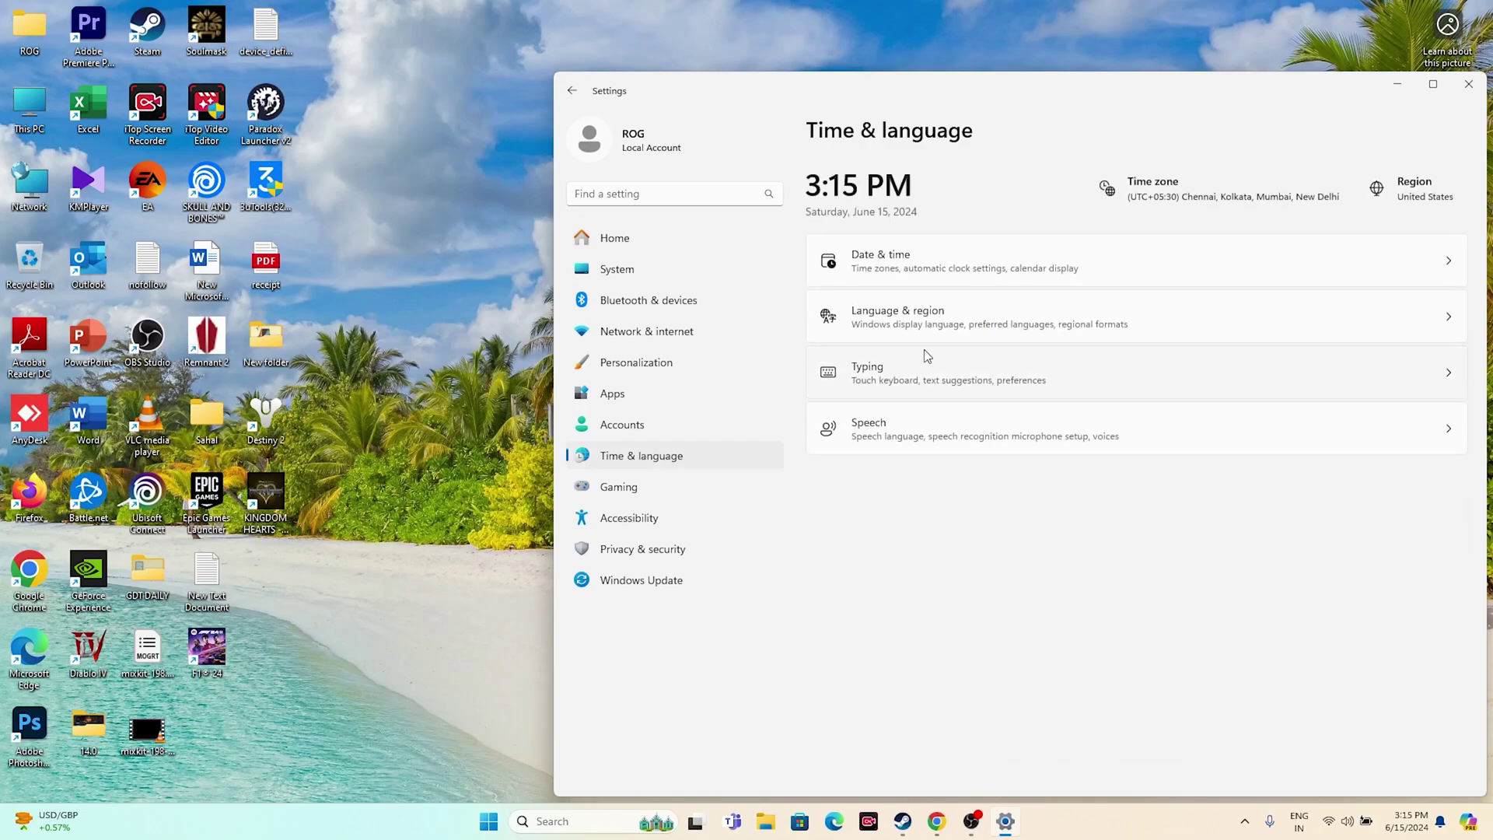
click(945, 272)
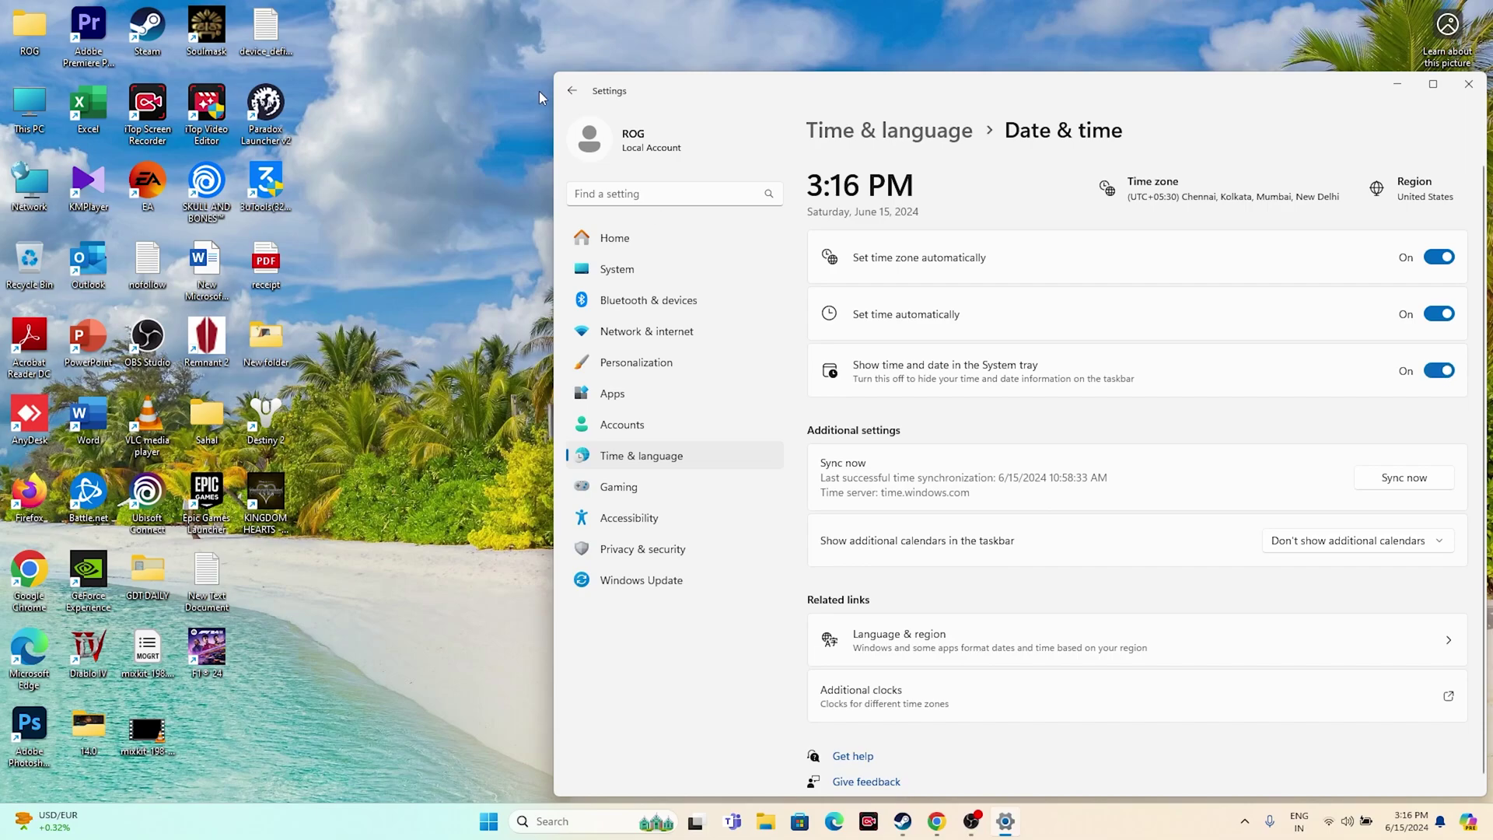
Review the country or region choices in the Language & region settings, and close Settings
click(571, 90)
click(899, 314)
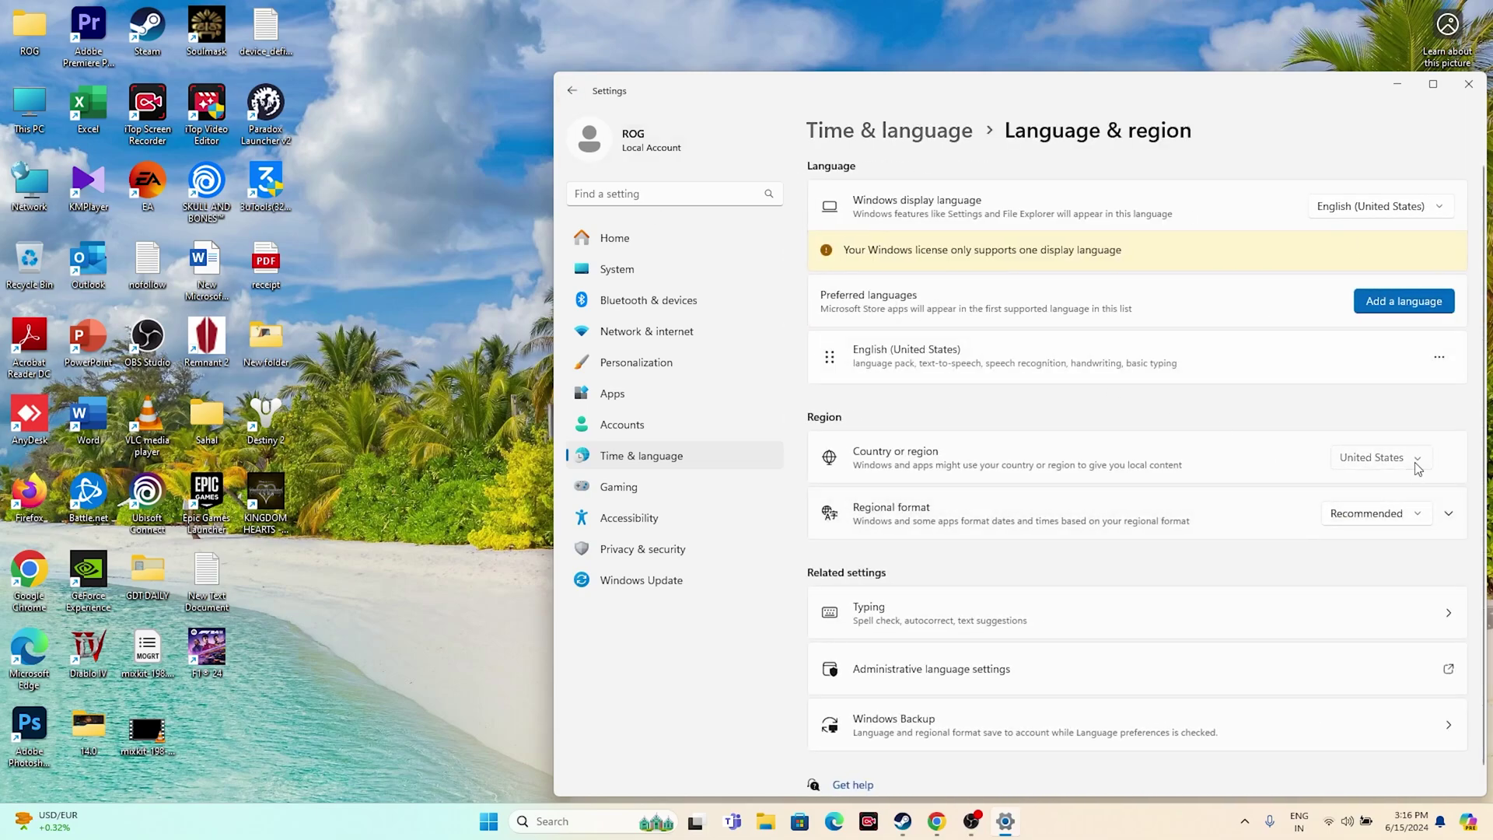
click(1411, 465)
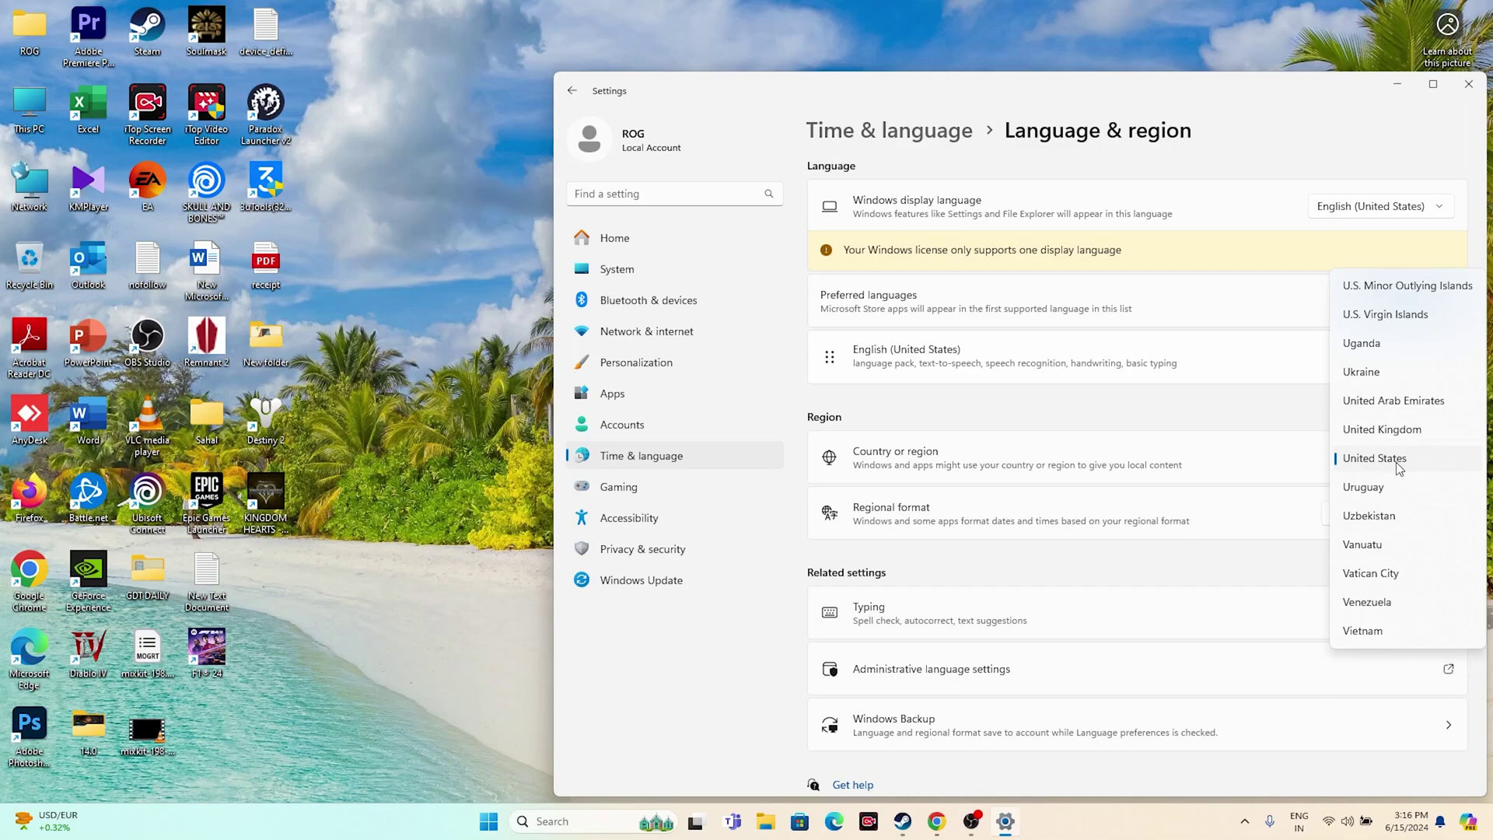
click(1432, 84)
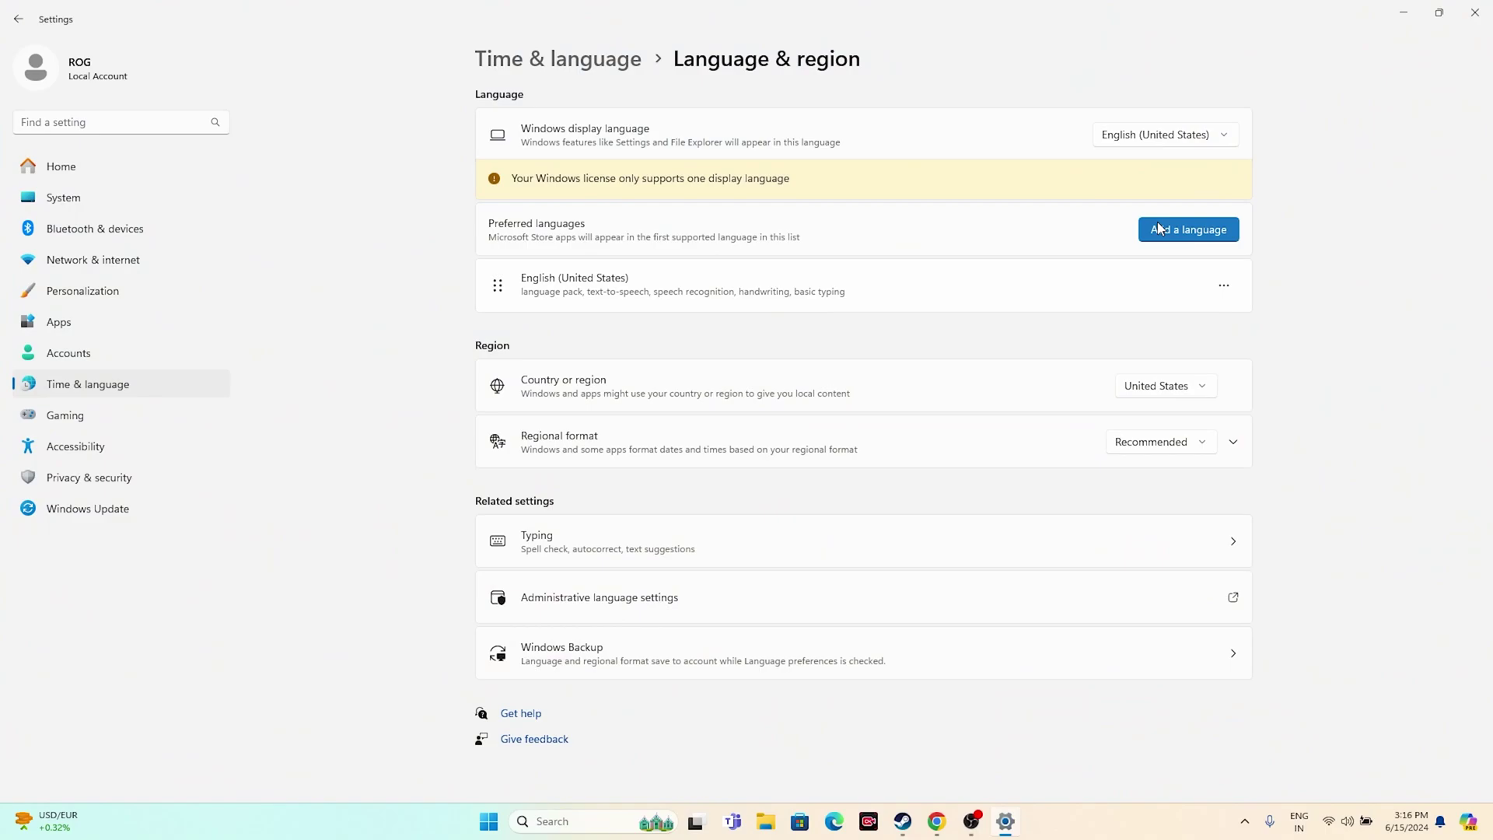
click(1473, 14)
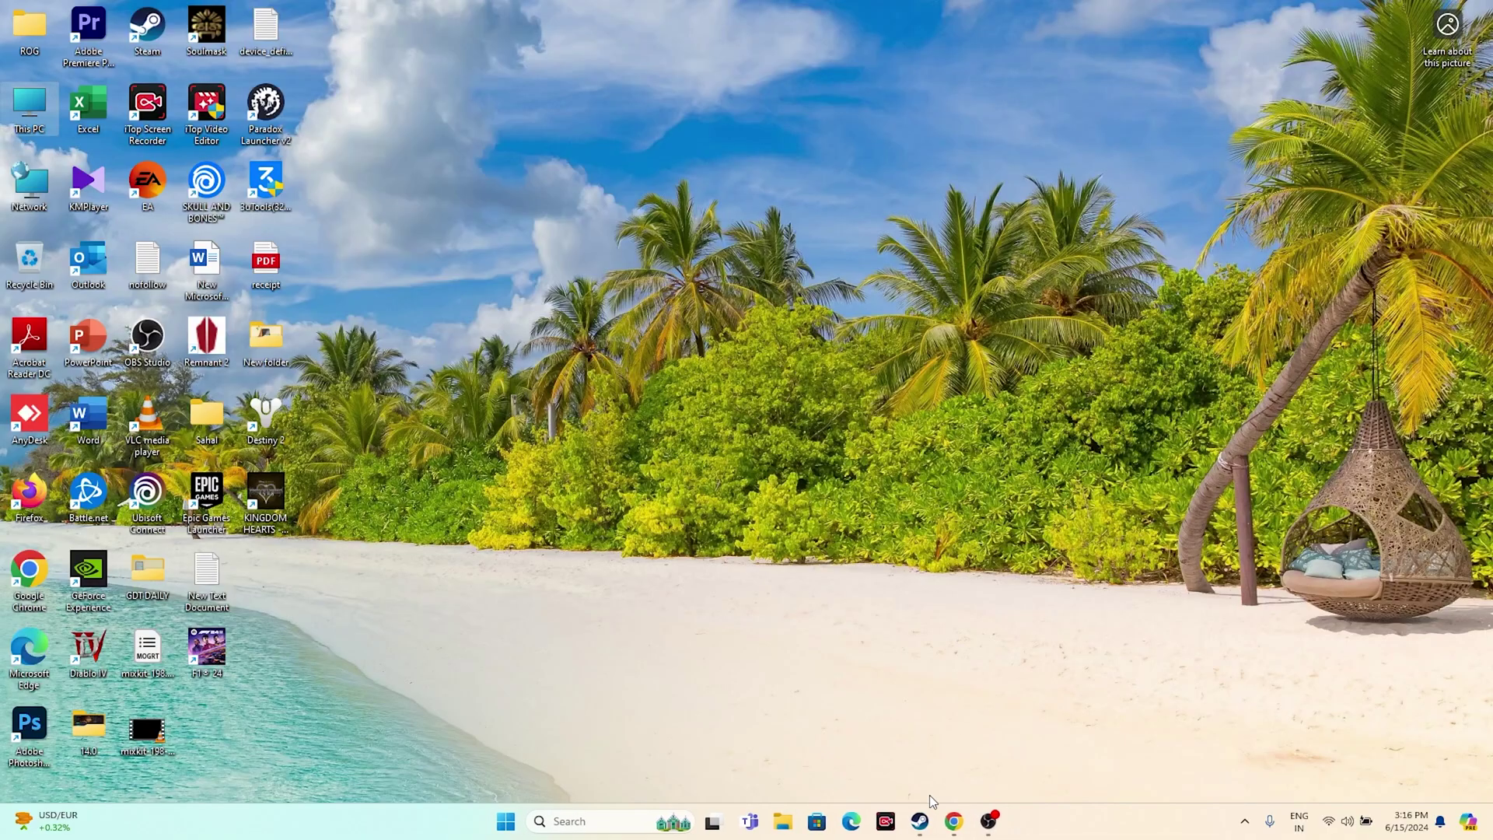
View the Documents folder in File Explorer, checking the KINGDOM HEARTS -HD 1.5+2.5 ReMIX- library page in Steam before and after
click(920, 821)
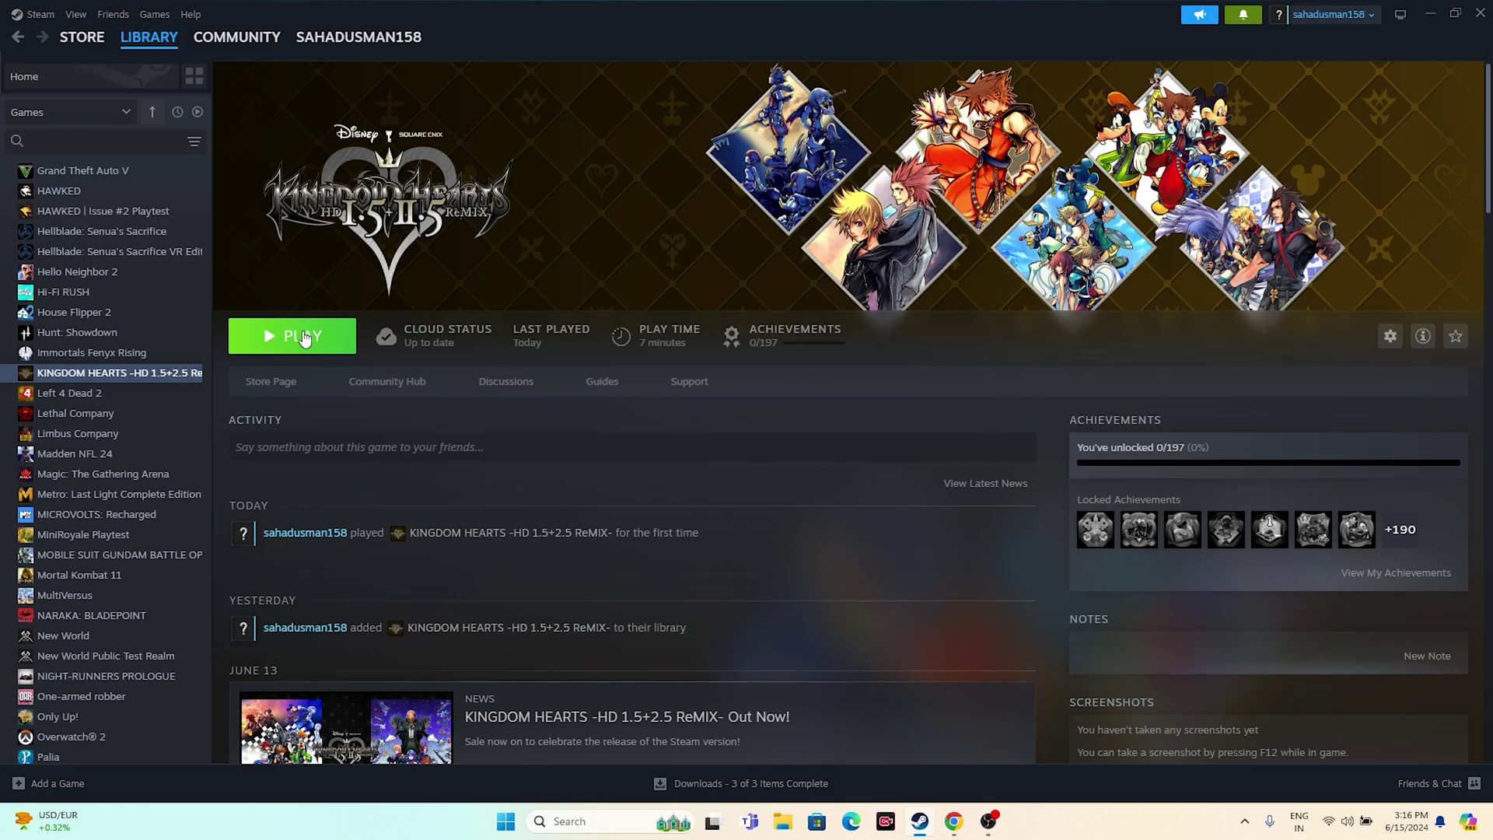
click(1430, 14)
click(784, 820)
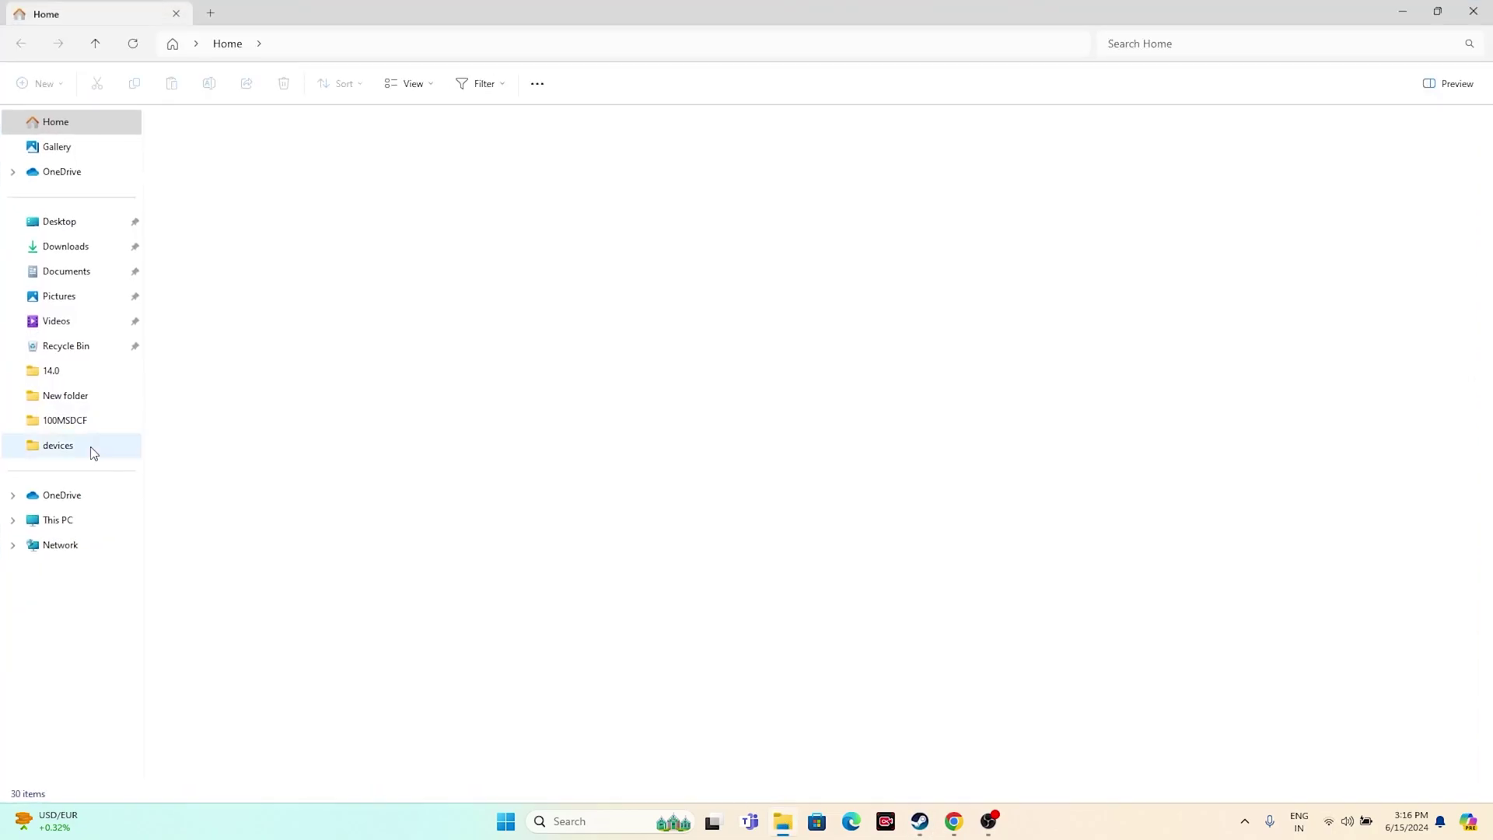
click(75, 272)
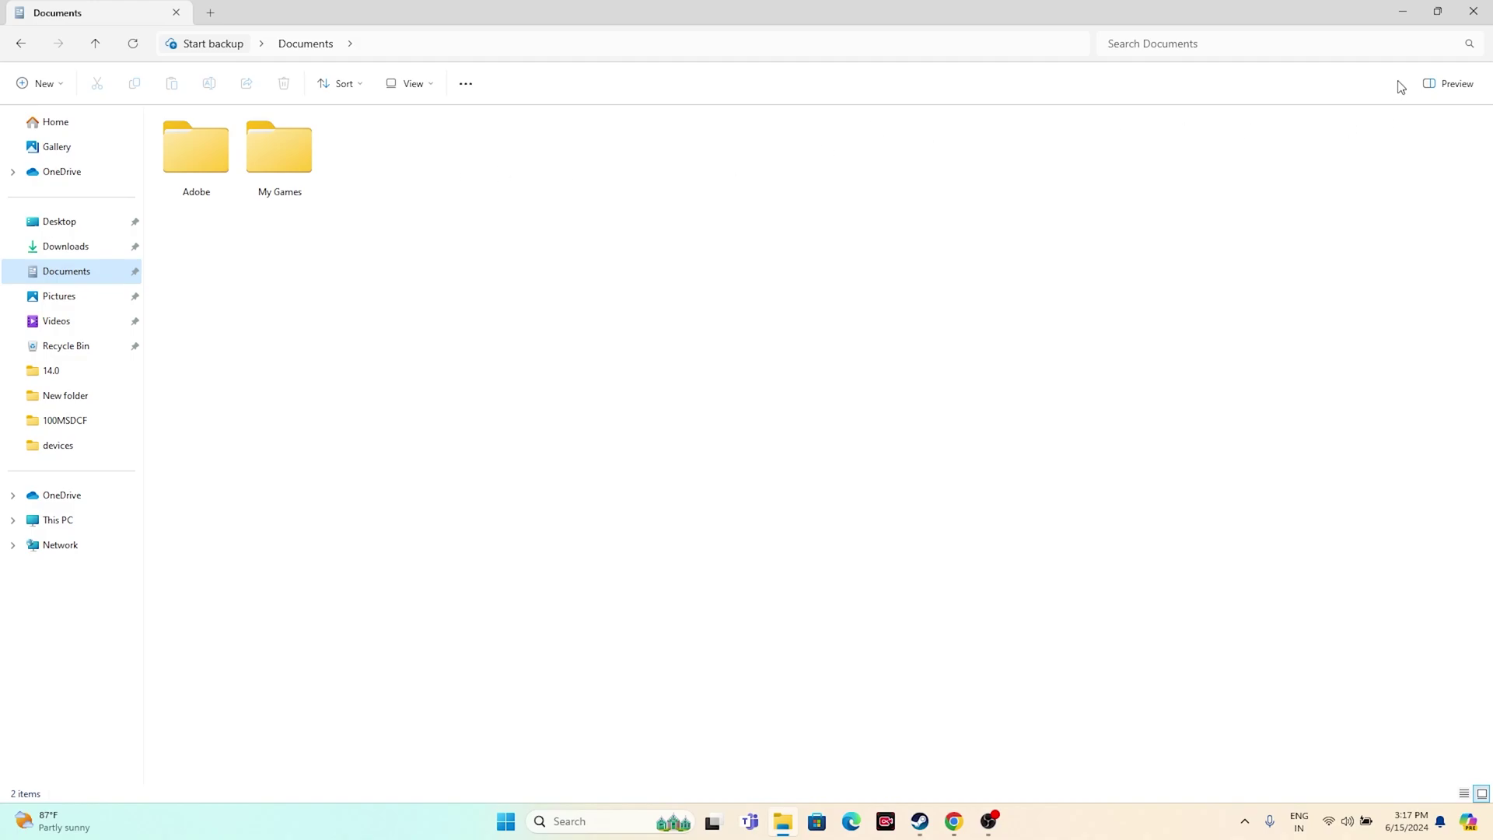
click(1473, 11)
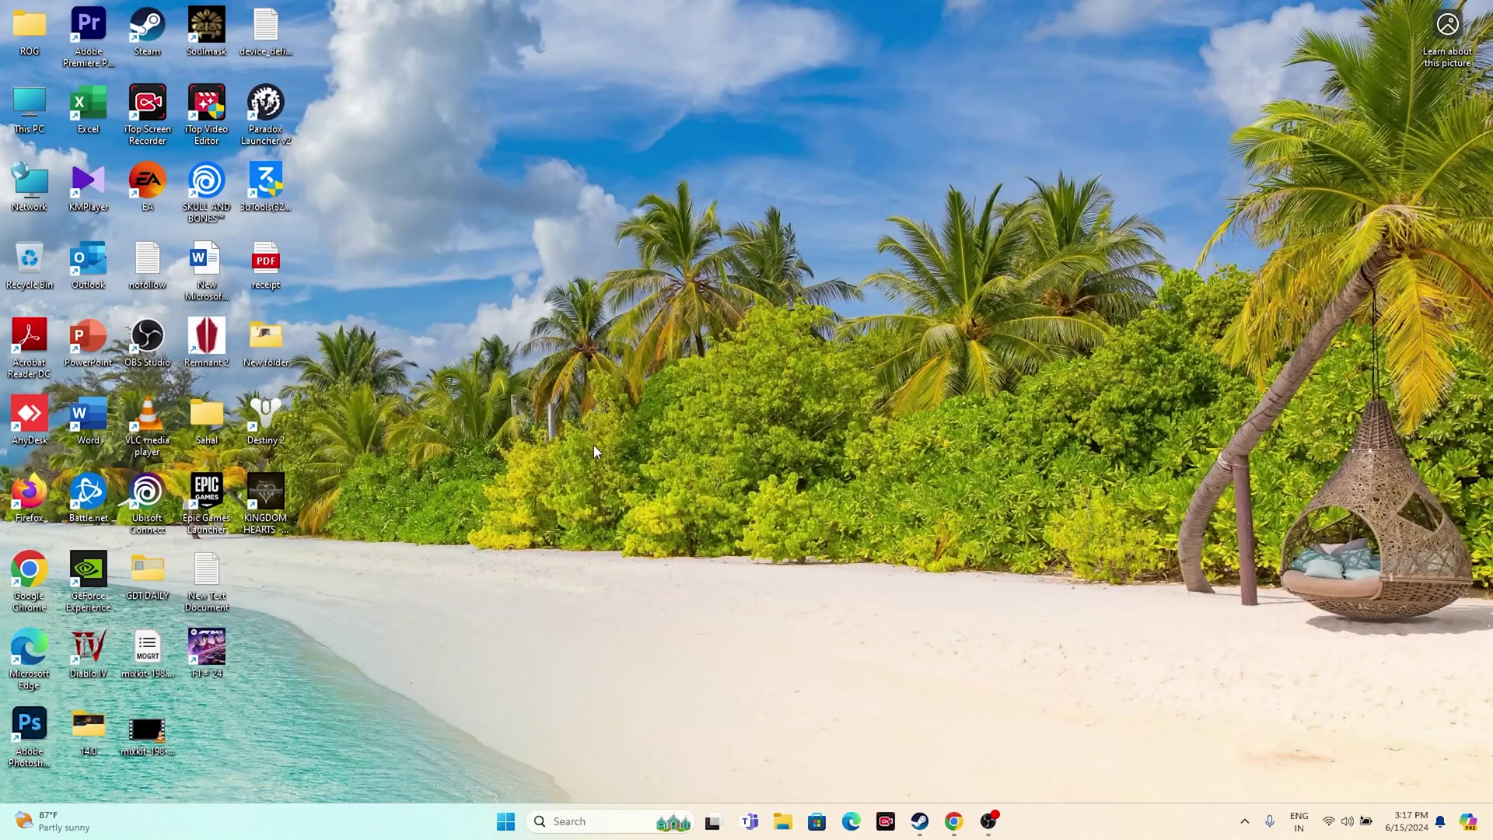
click(919, 821)
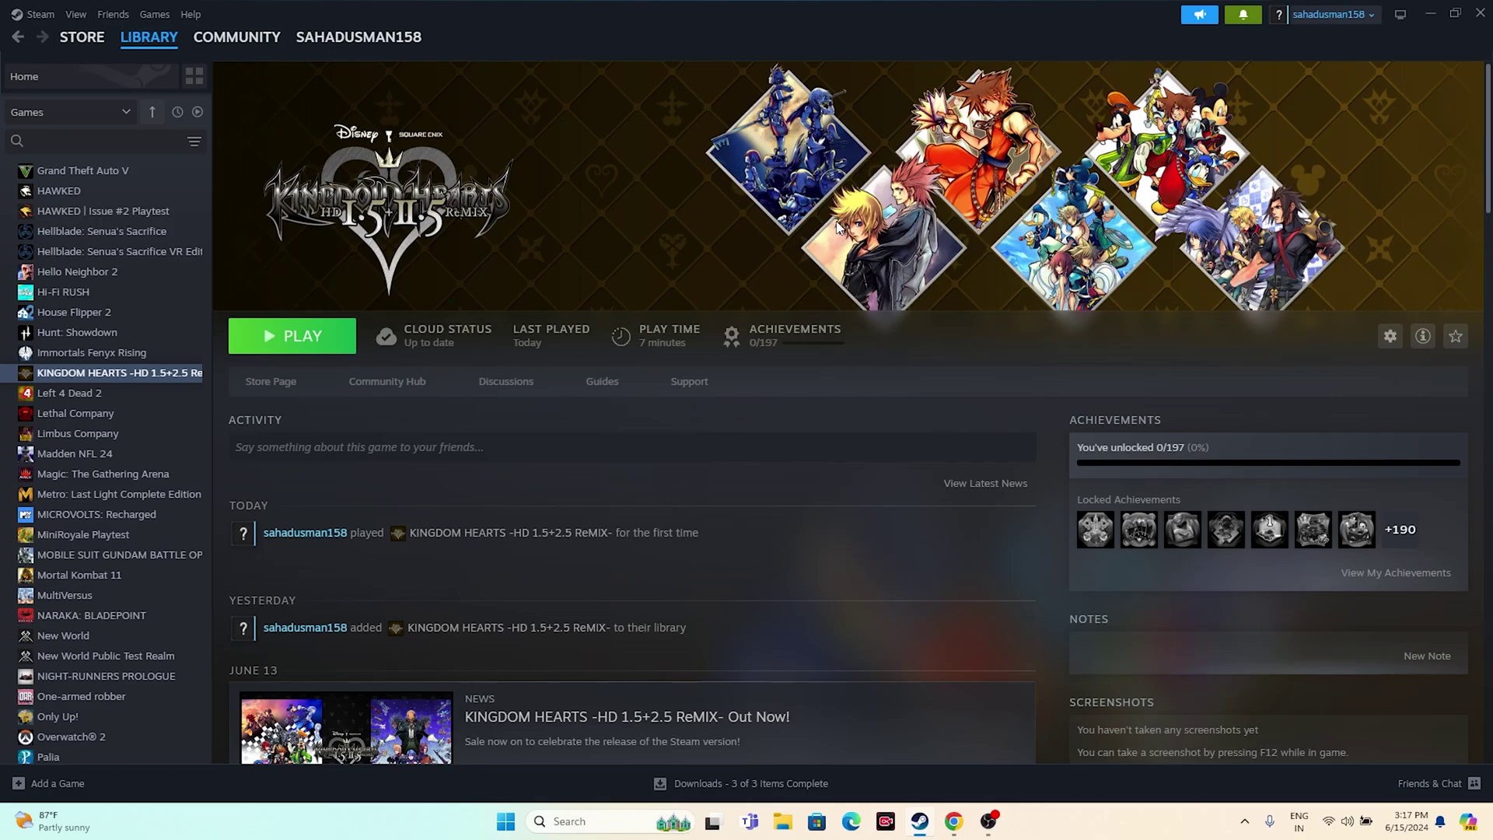
click(1429, 13)
Open the Windows Defender Firewall allowed apps list through Control Panel and locate KINGDOM HEARTS -HD 1.5+2.5 ReMIX- in it
click(549, 819)
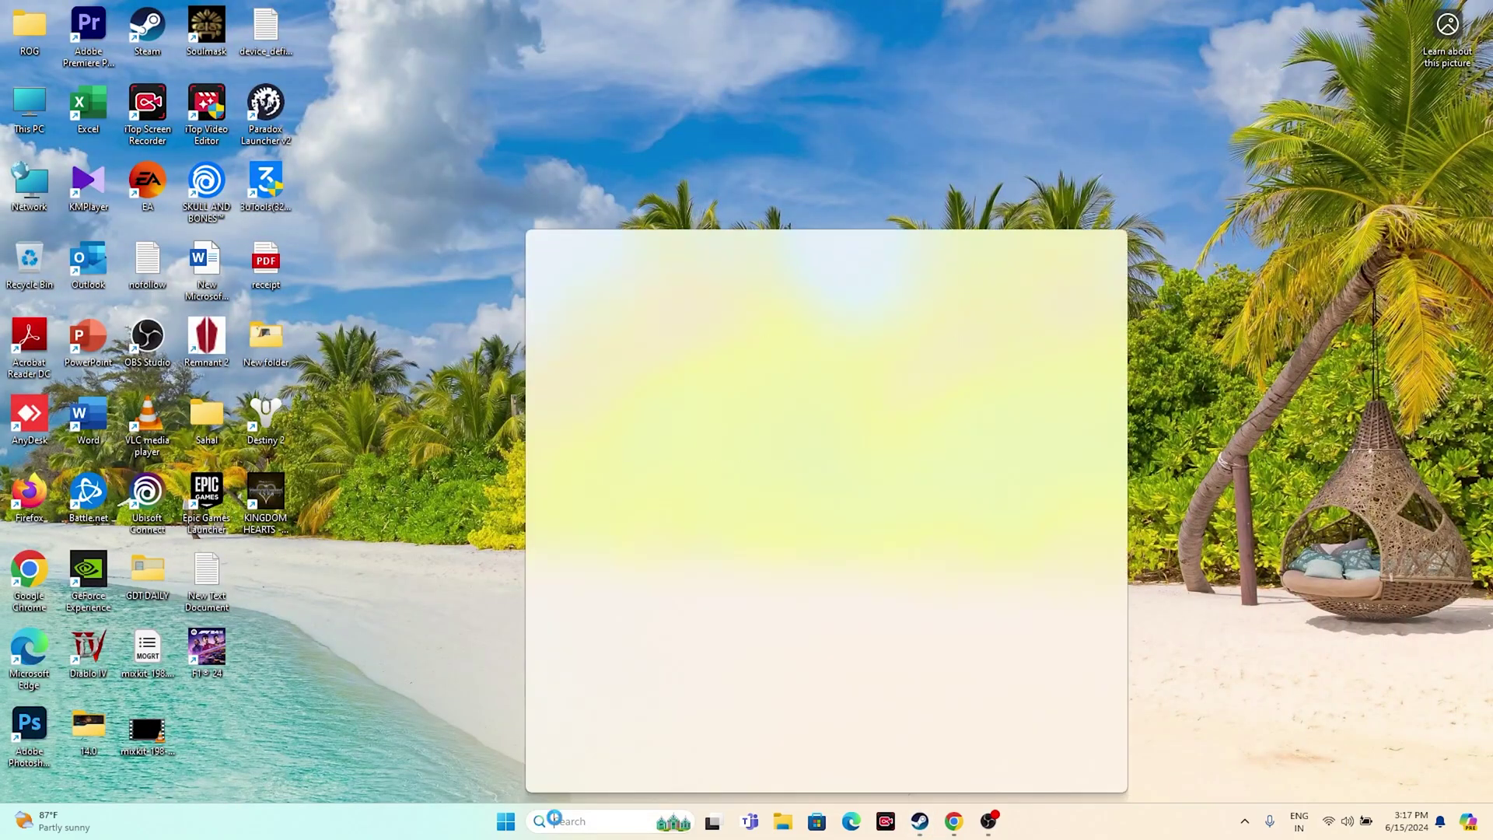
text(Control Panel)
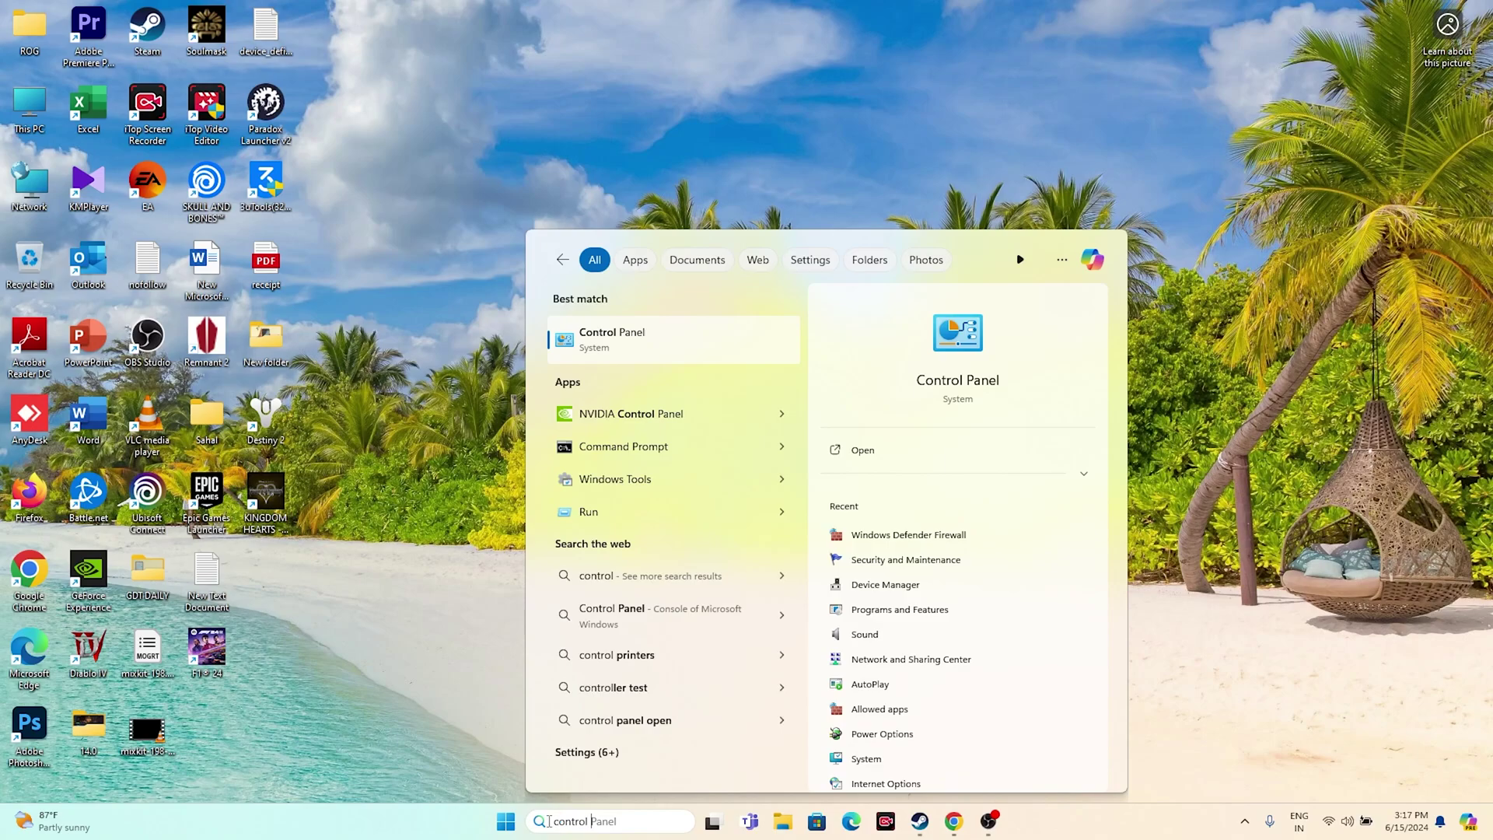
click(608, 336)
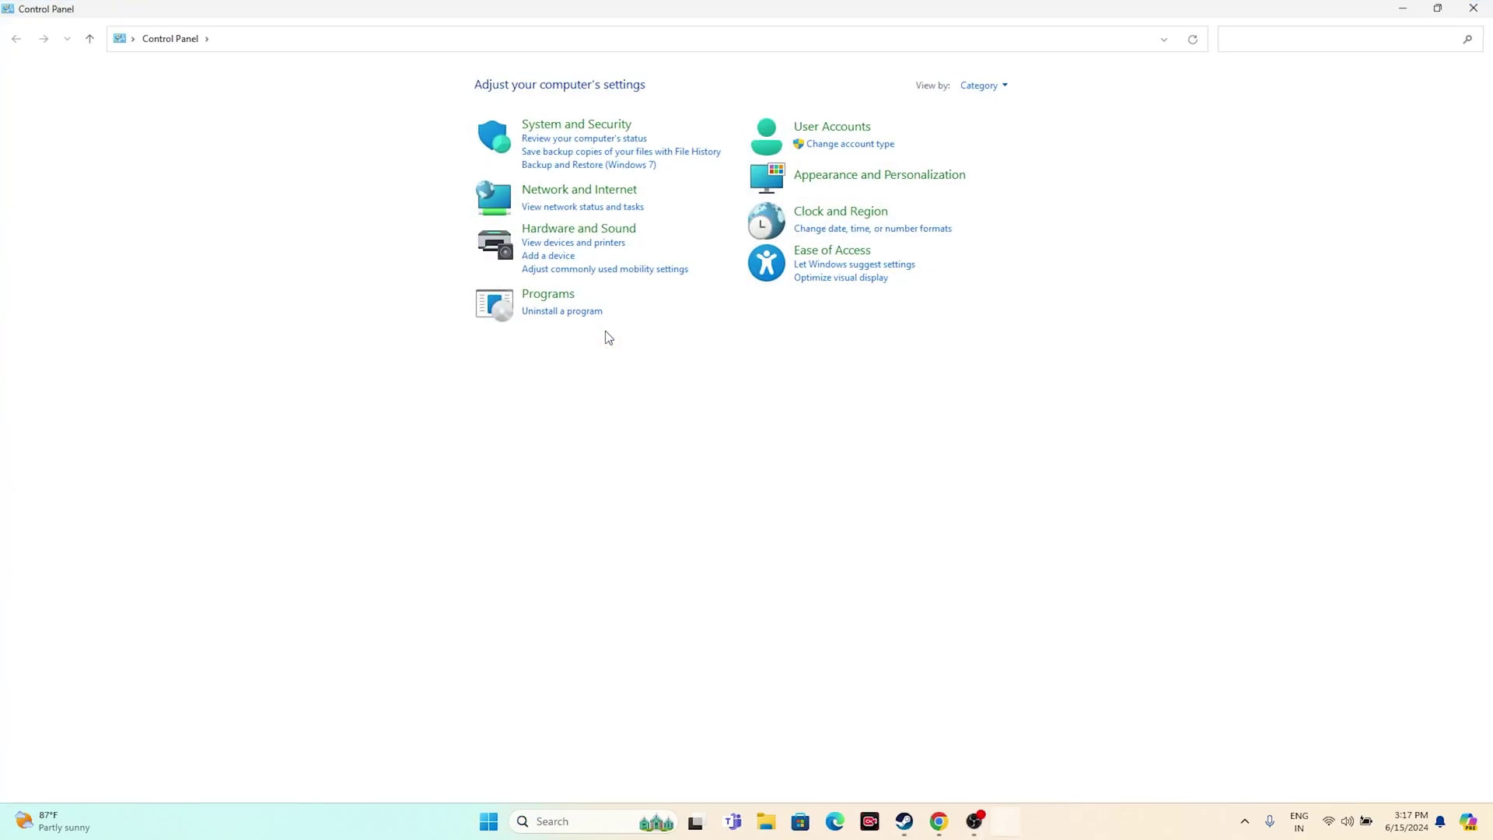
click(568, 125)
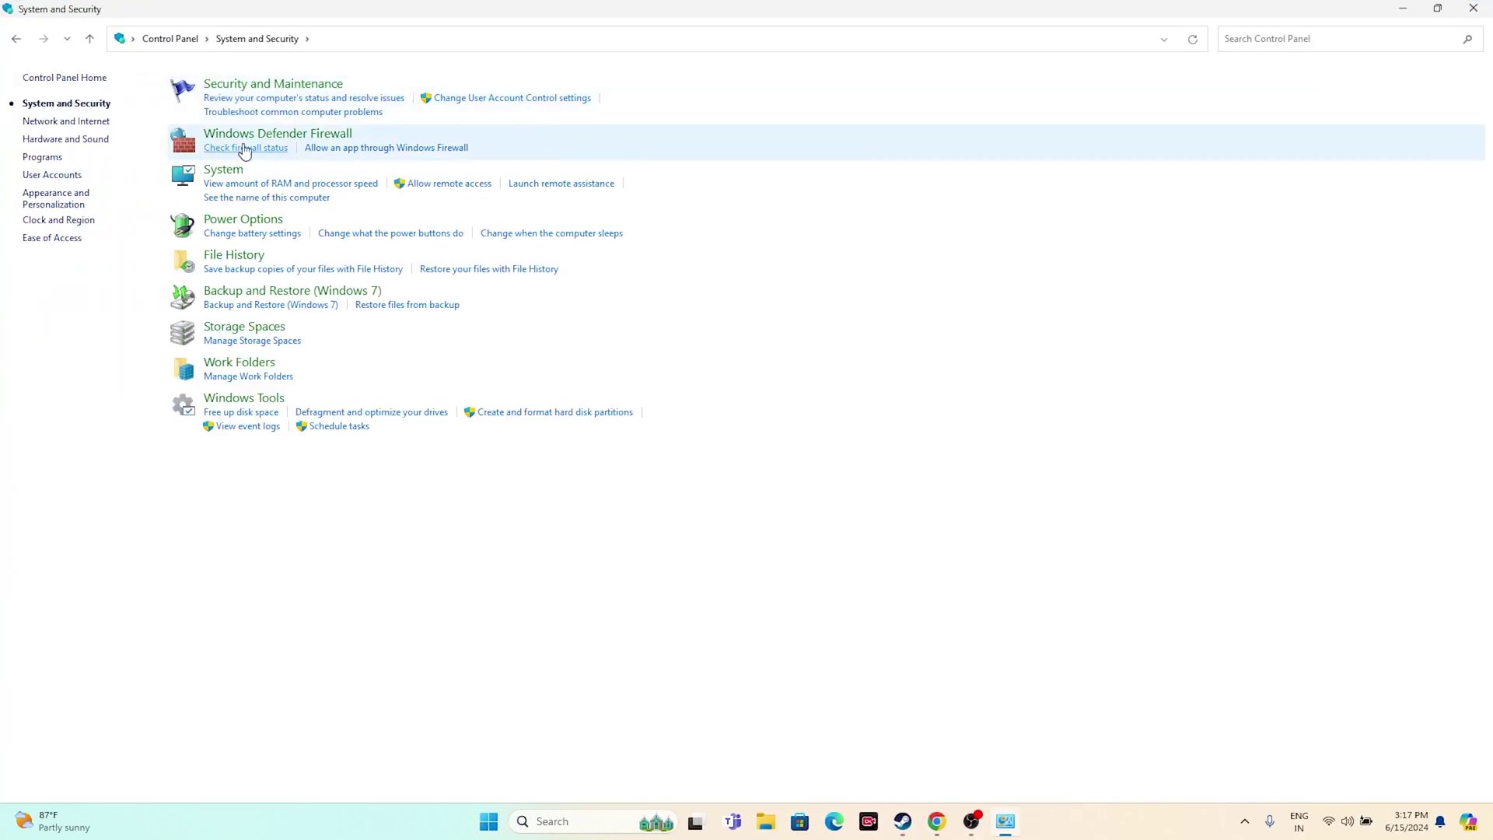
click(287, 139)
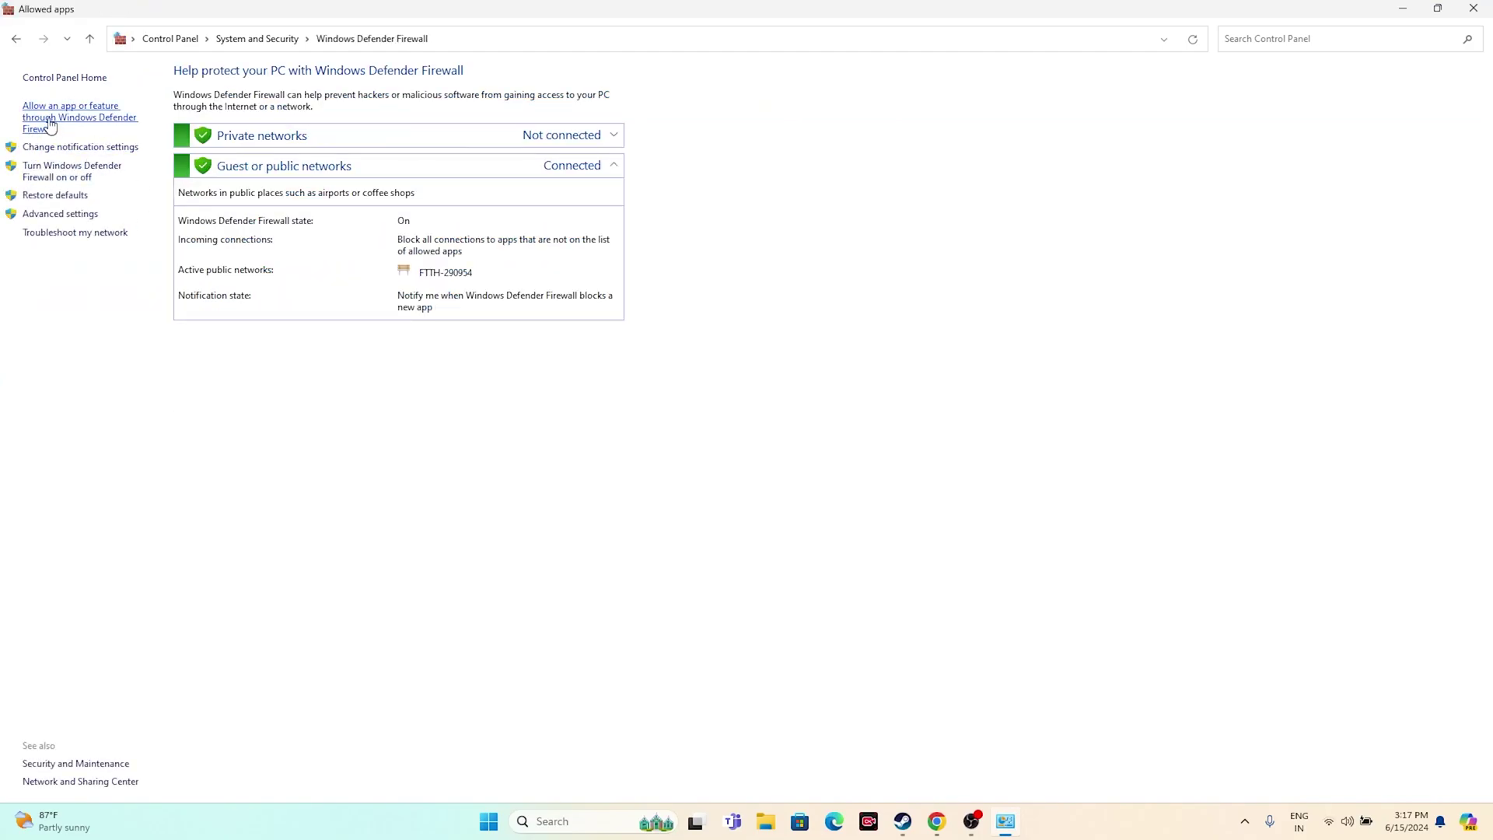
click(49, 124)
scroll(568, 263, down, 15)
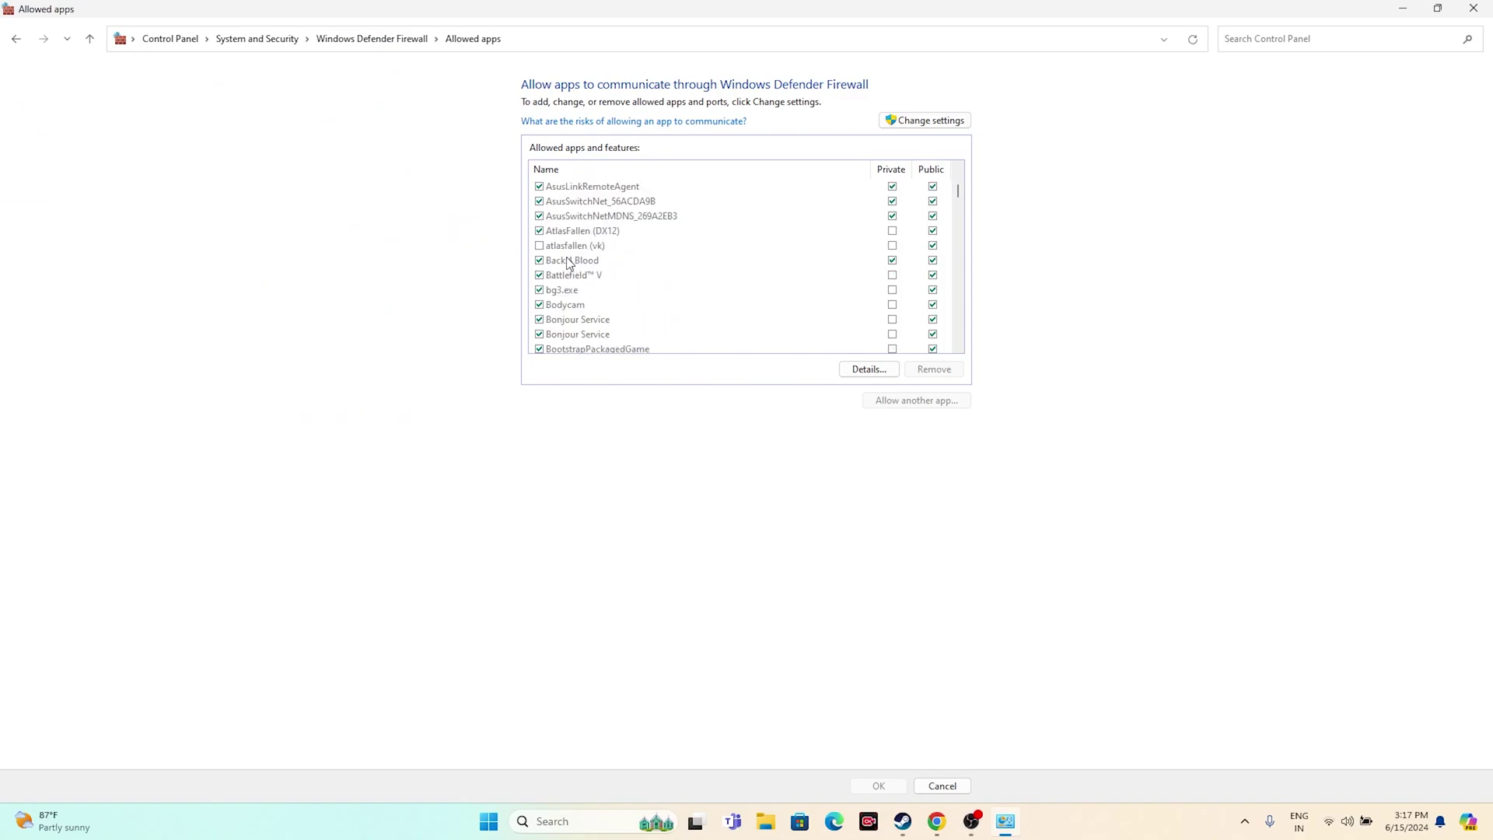
scroll(569, 263, down, 9)
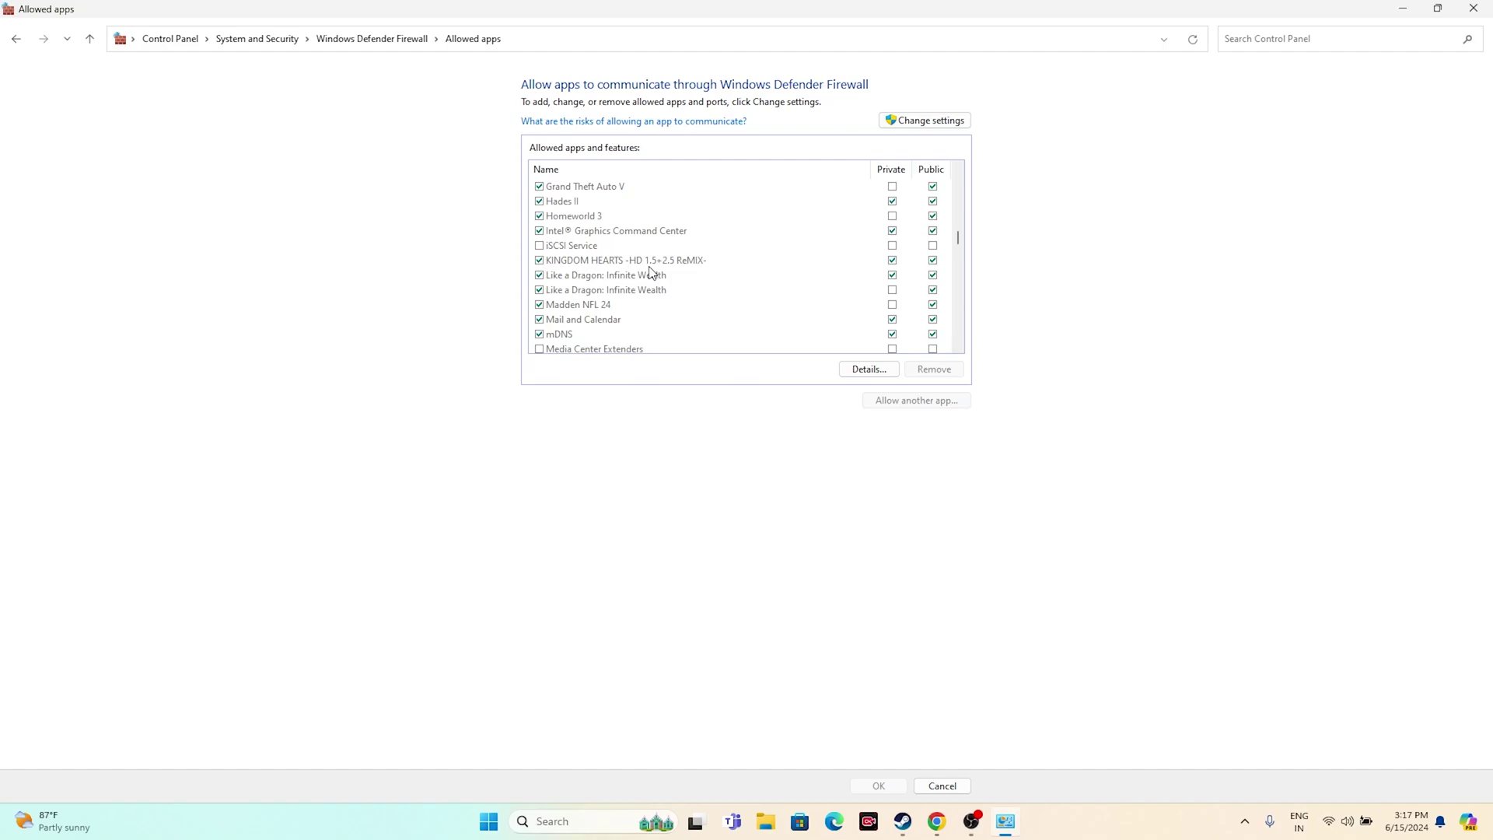
Unlock the allowed apps list for changes and start browsing for another app to allow through the firewall
click(948, 117)
click(918, 402)
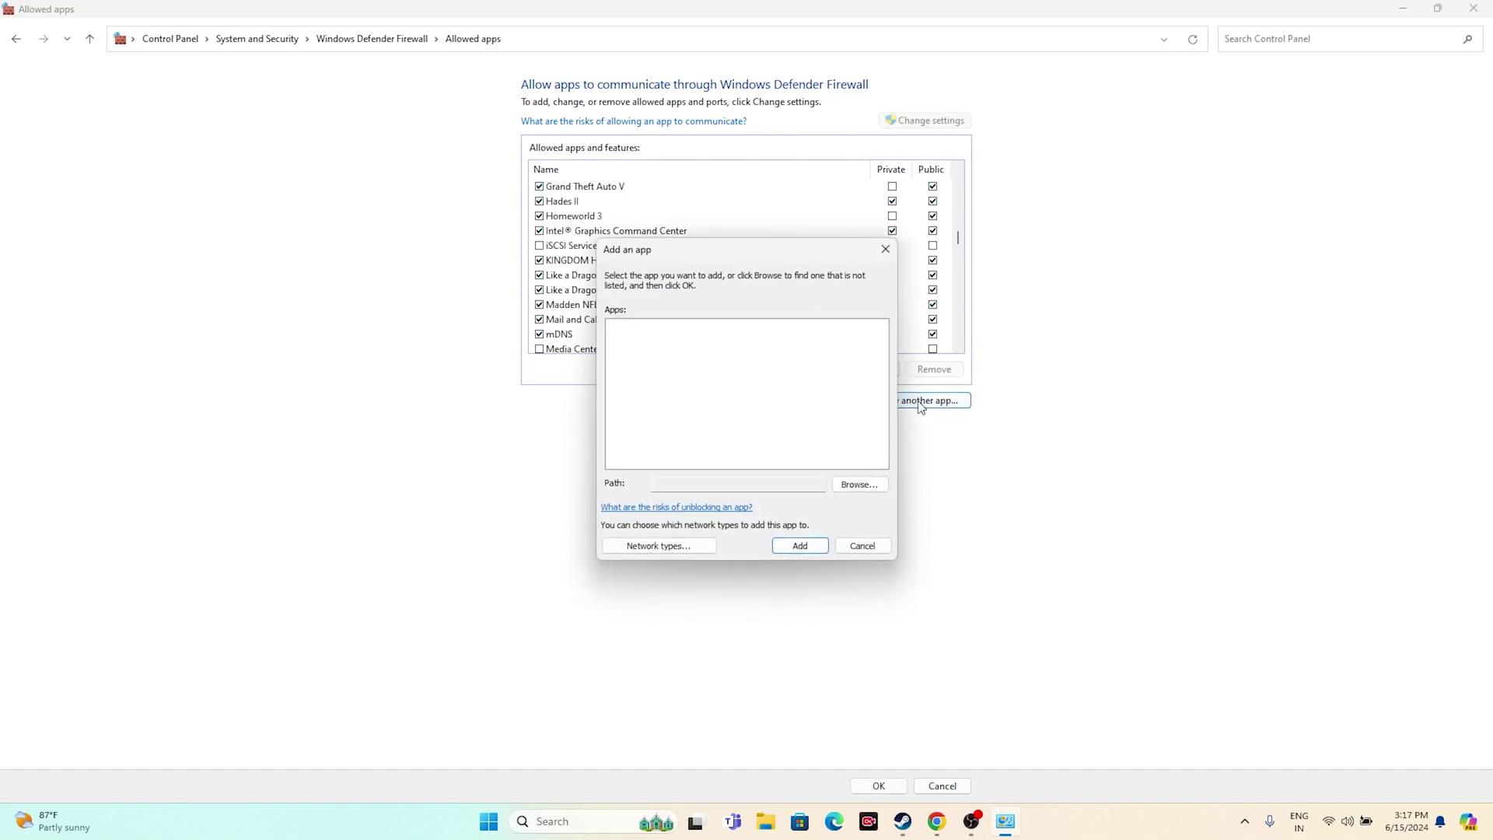
click(858, 484)
scroll(653, 467, down, 3)
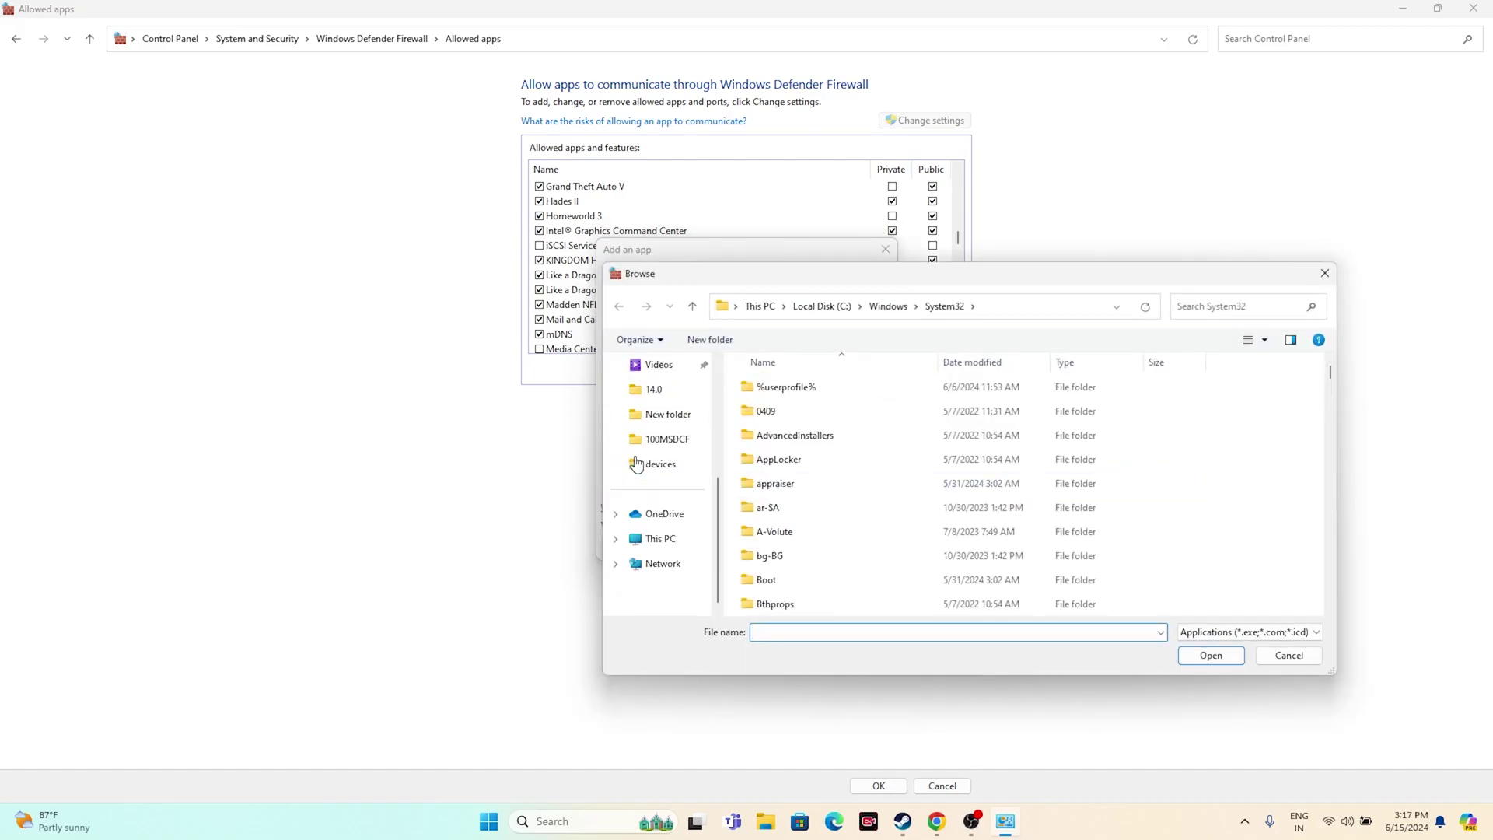
Navigate the browse dialog to C:\Program Files (x86)\Steam\steamapps\common
click(660, 538)
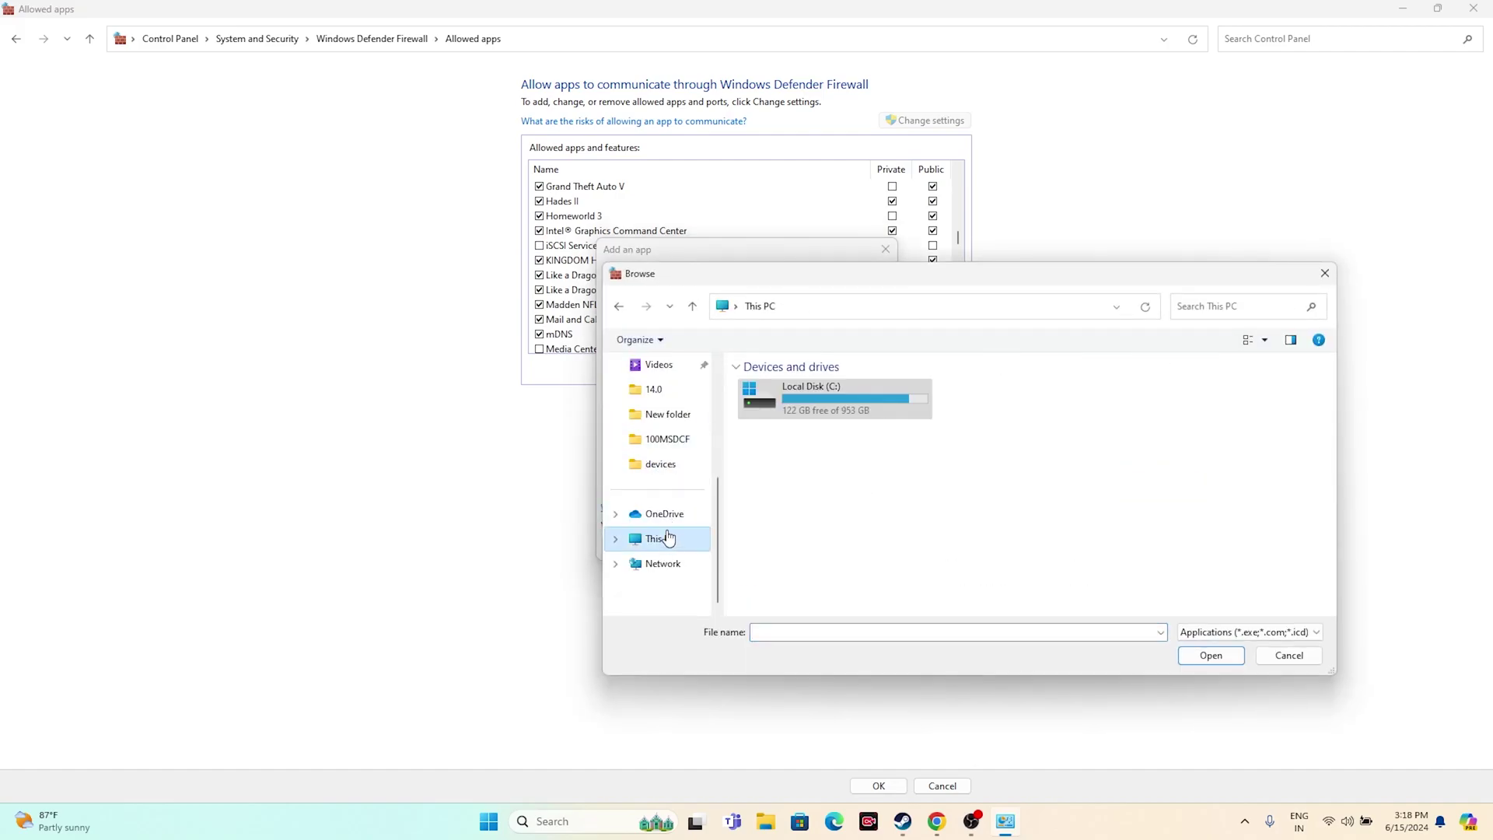
double_click(865, 402)
double_click(826, 531)
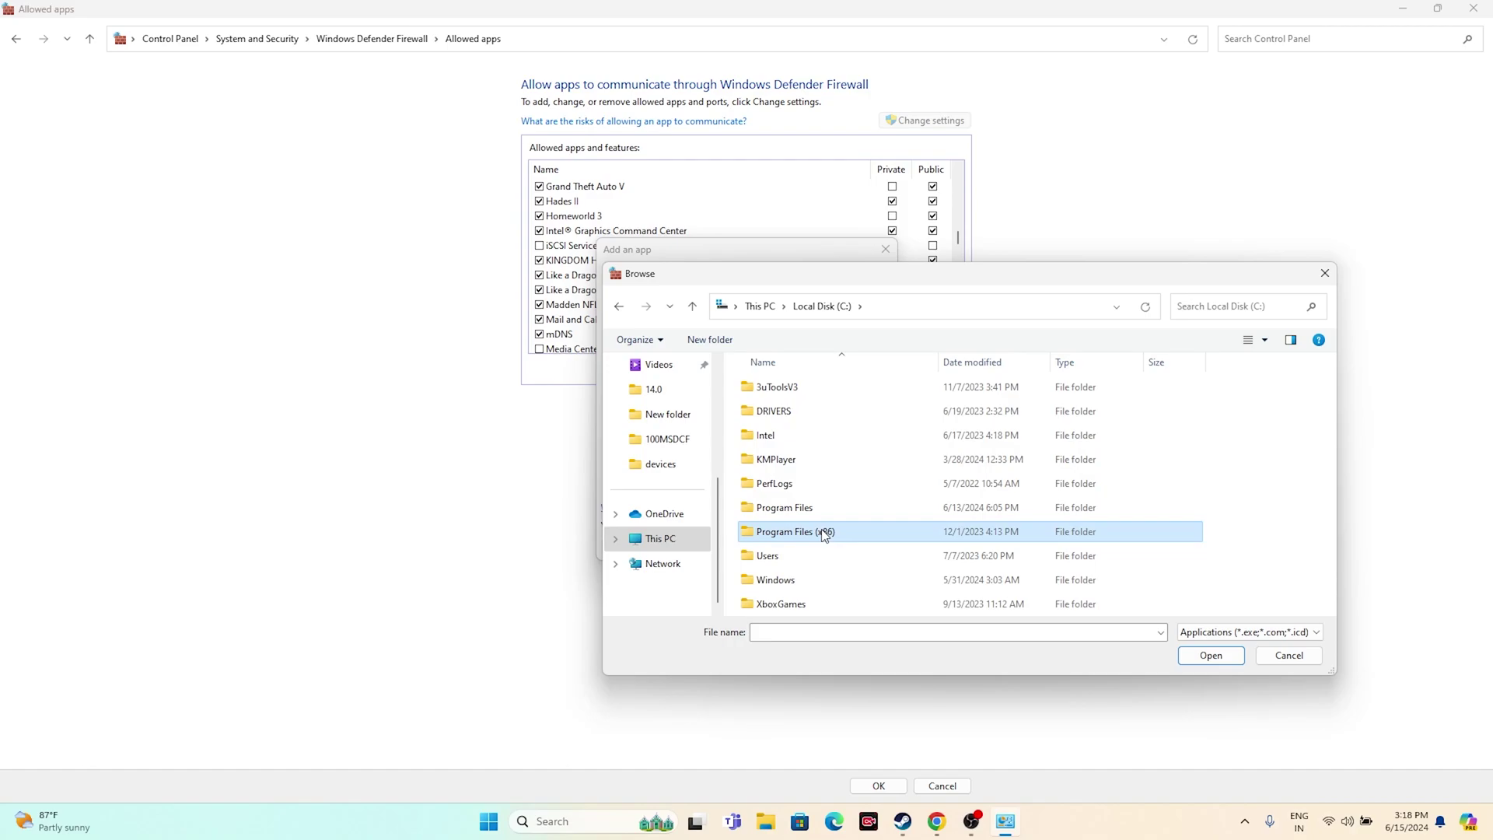
scroll(777, 458, down, 6)
double_click(785, 553)
scroll(807, 475, down, 5)
double_click(808, 533)
double_click(797, 387)
Open the KINGDOM HEARTS -HD 1.5+2.5 ReMIX- folder in the browse dialog, and cancel adding an app to the firewall list
scroll(809, 440, down, 3)
scroll(810, 439, down, 8)
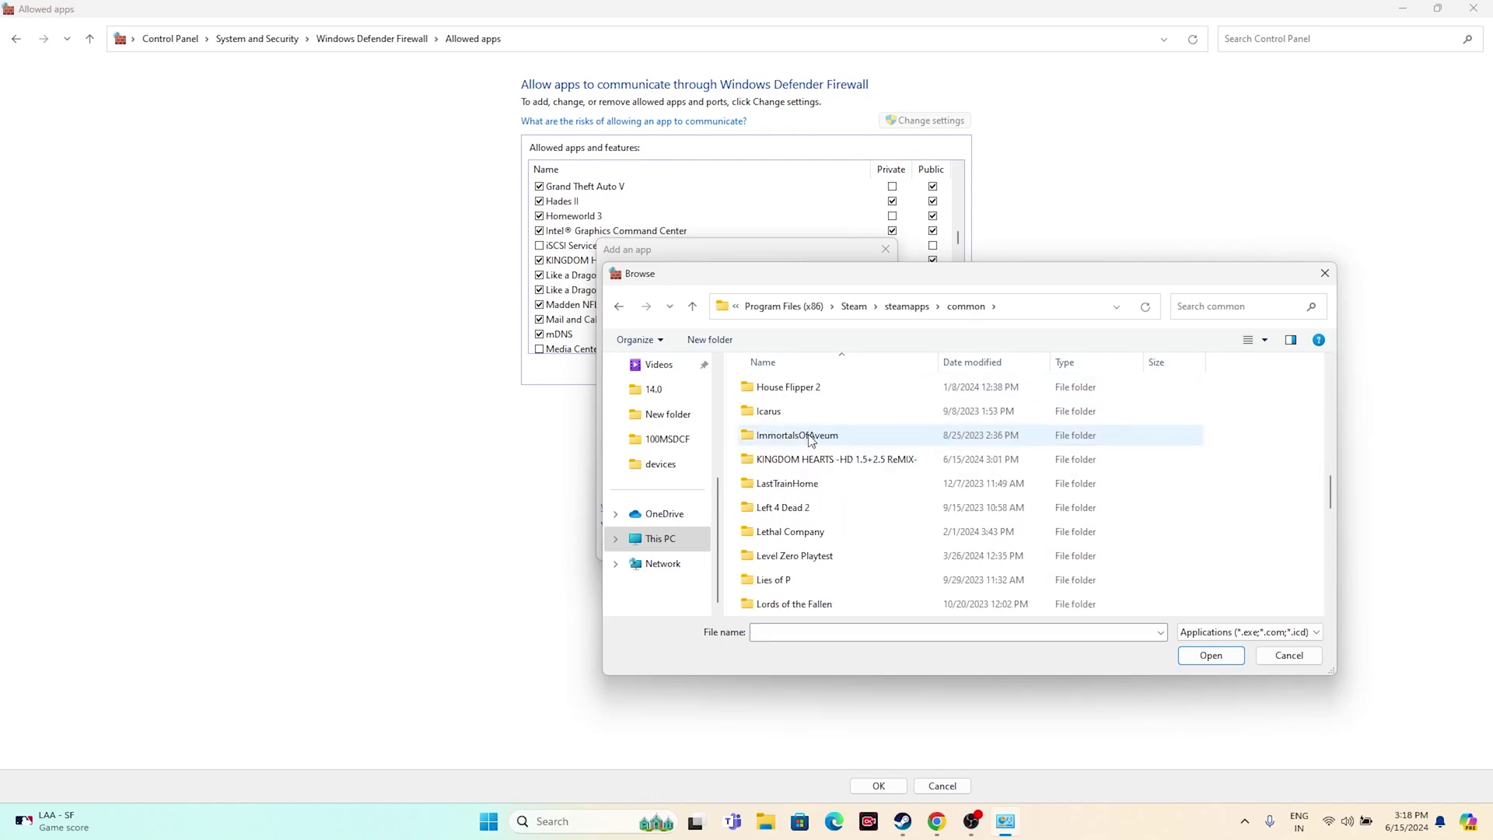
scroll(810, 440, down, 8)
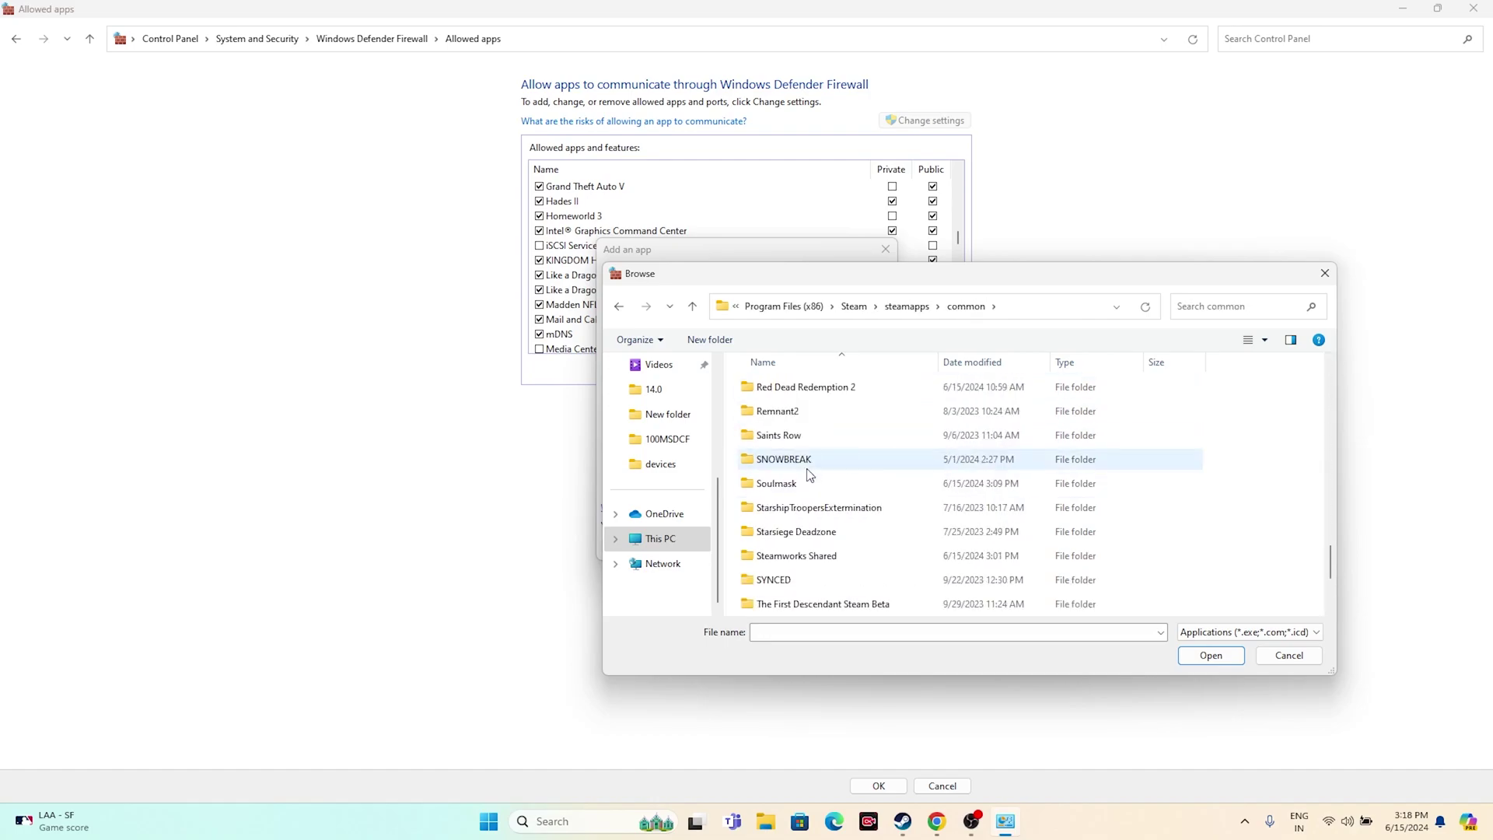
scroll(812, 486, up, 4)
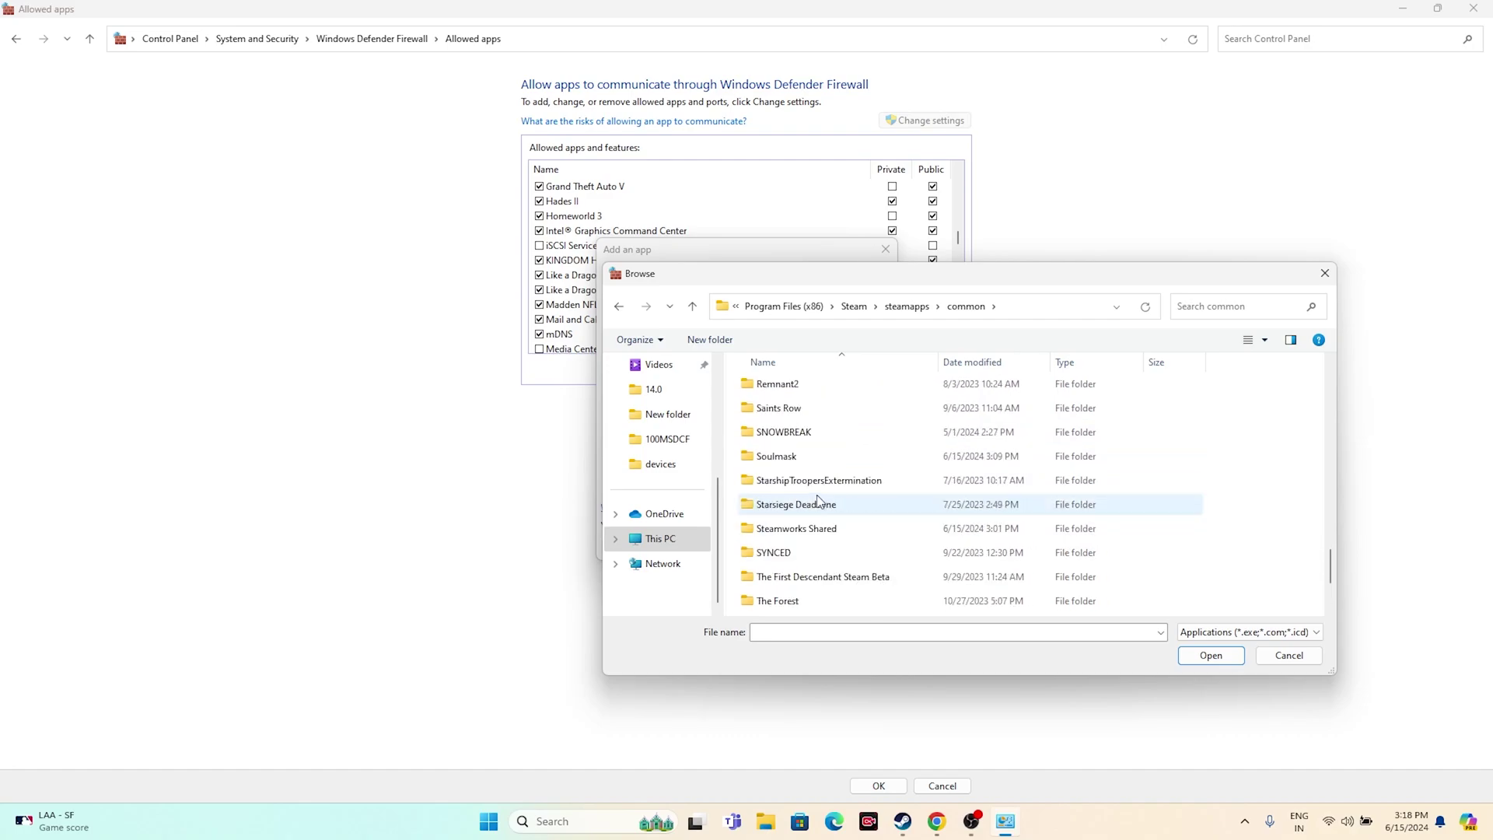
scroll(818, 500, up, 6)
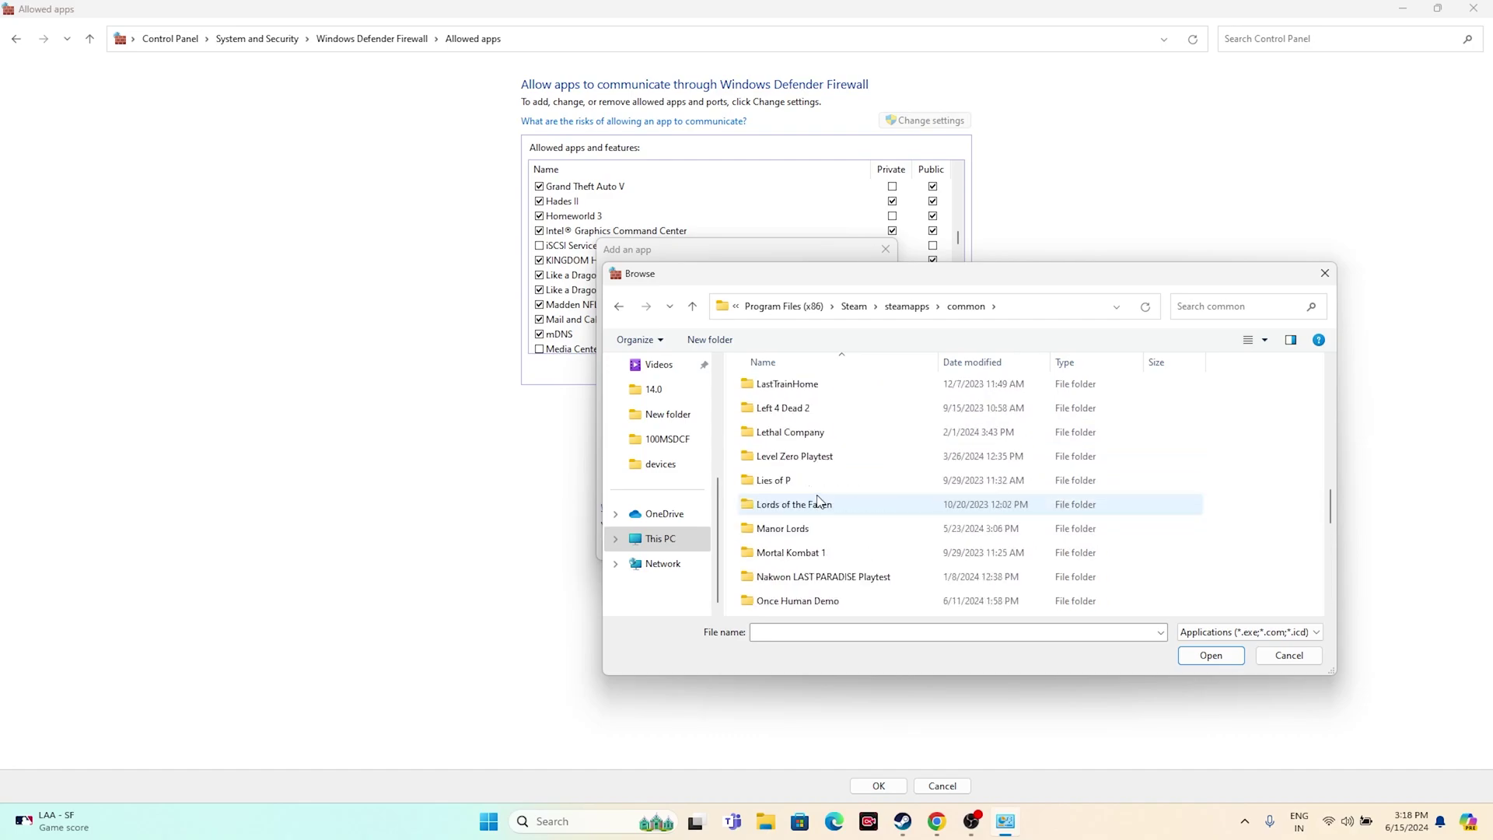
double_click(809, 433)
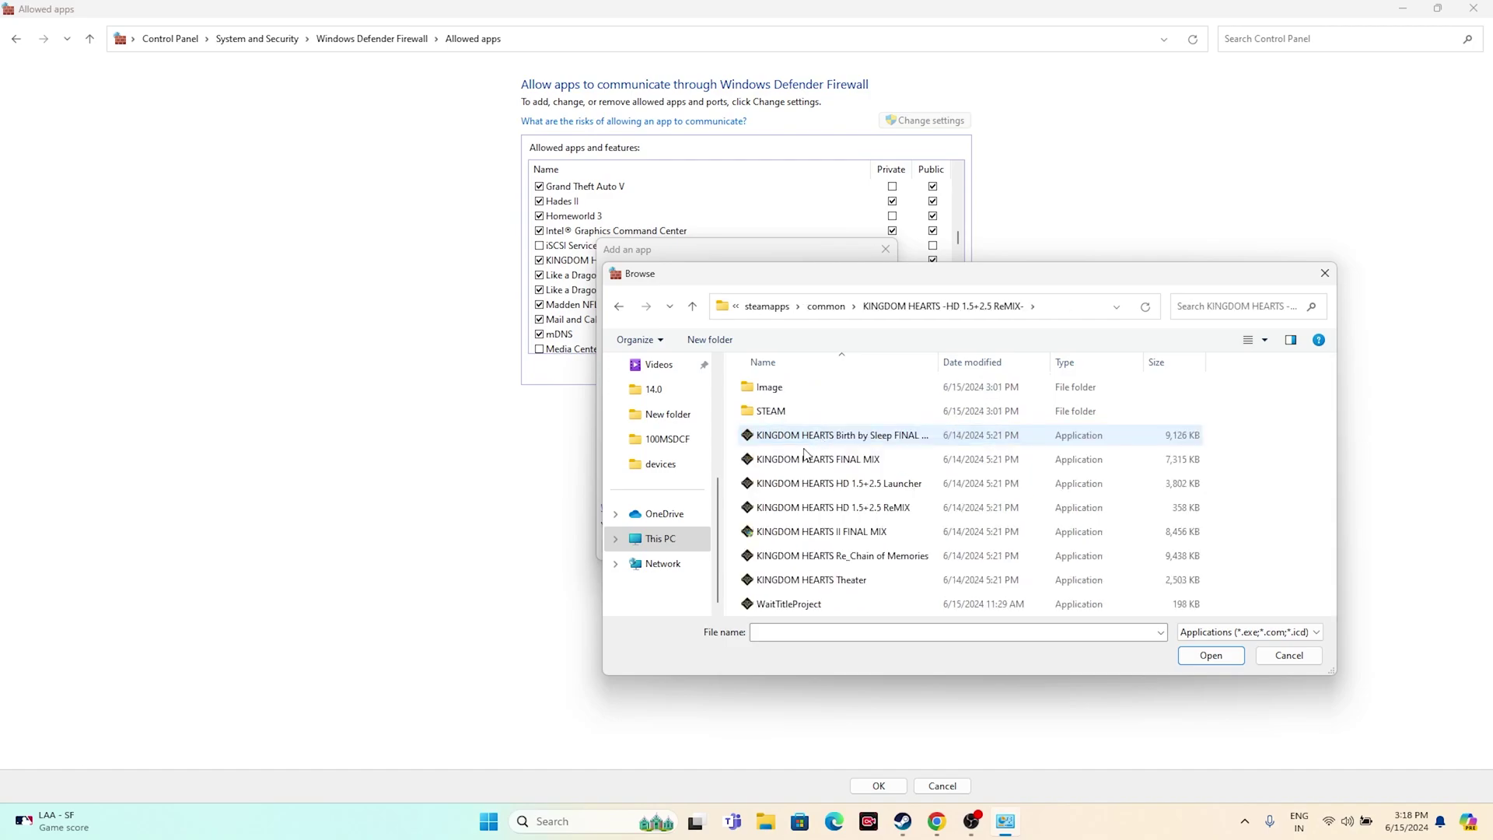
click(1313, 663)
click(884, 250)
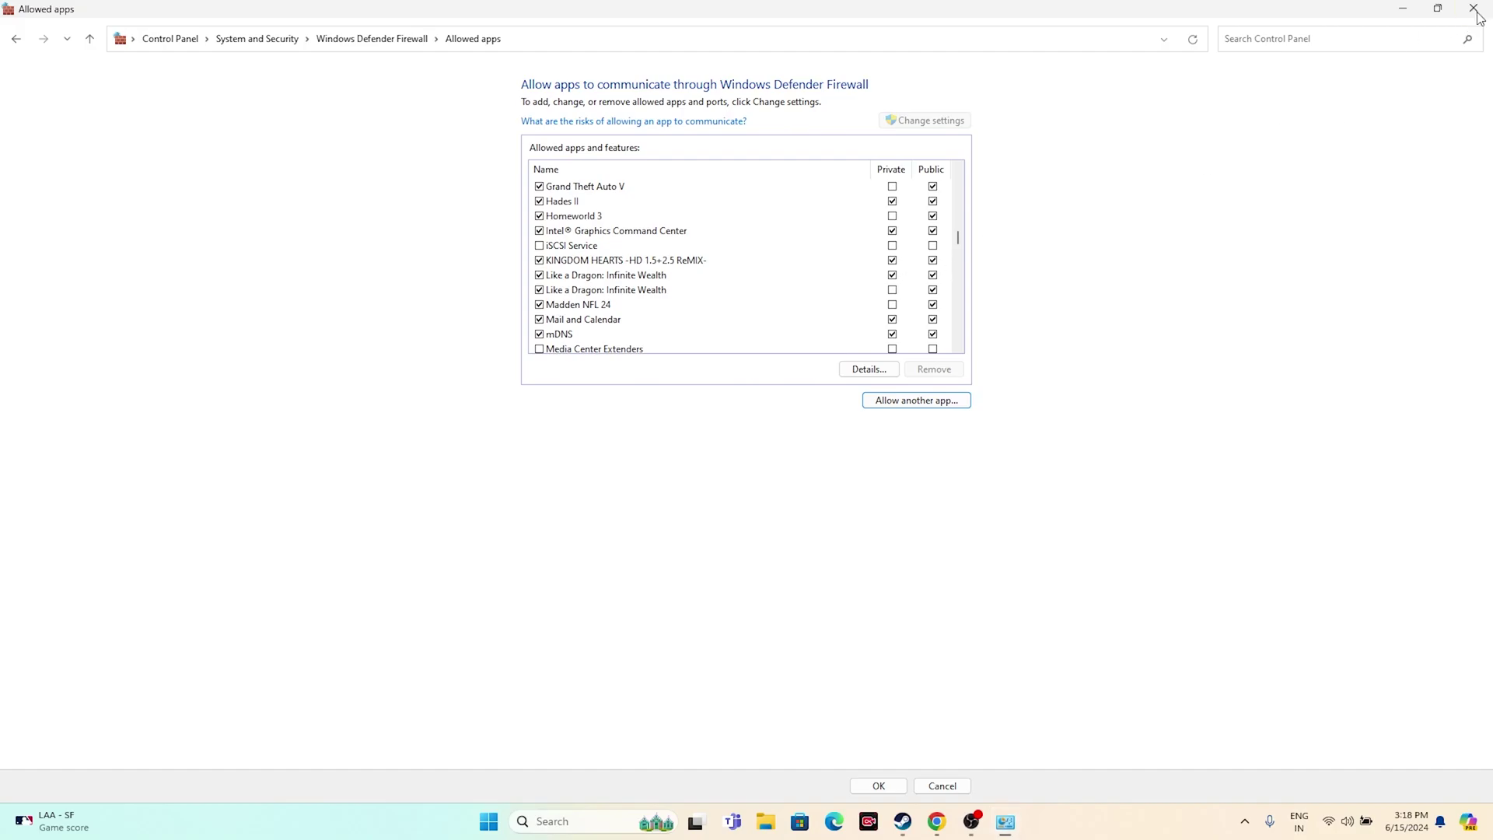
click(942, 785)
Switch to Steam and open the F1 24 page from the game library
click(954, 821)
click(953, 821)
click(919, 821)
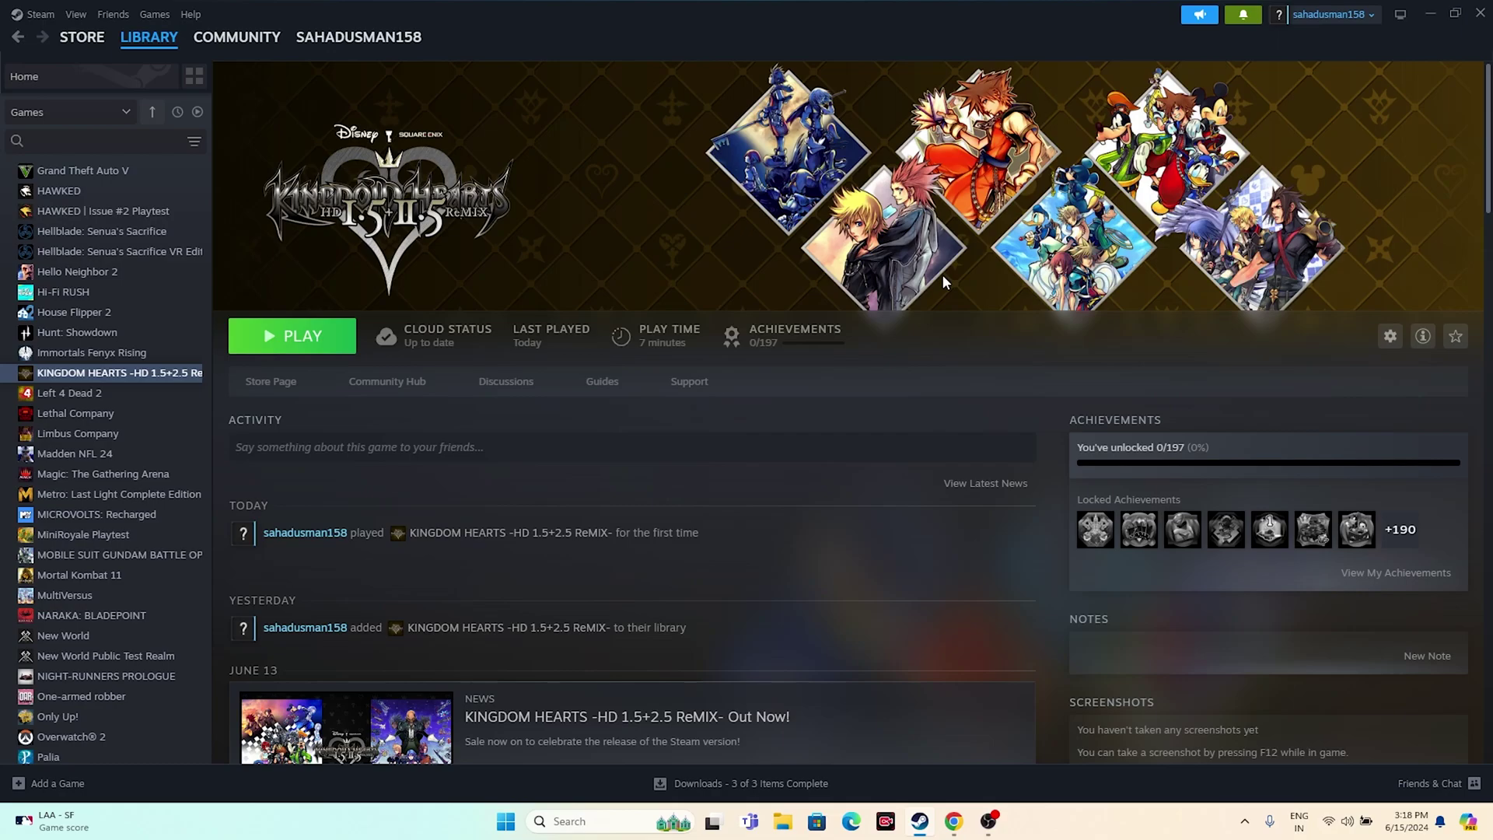
scroll(128, 462, down, 15)
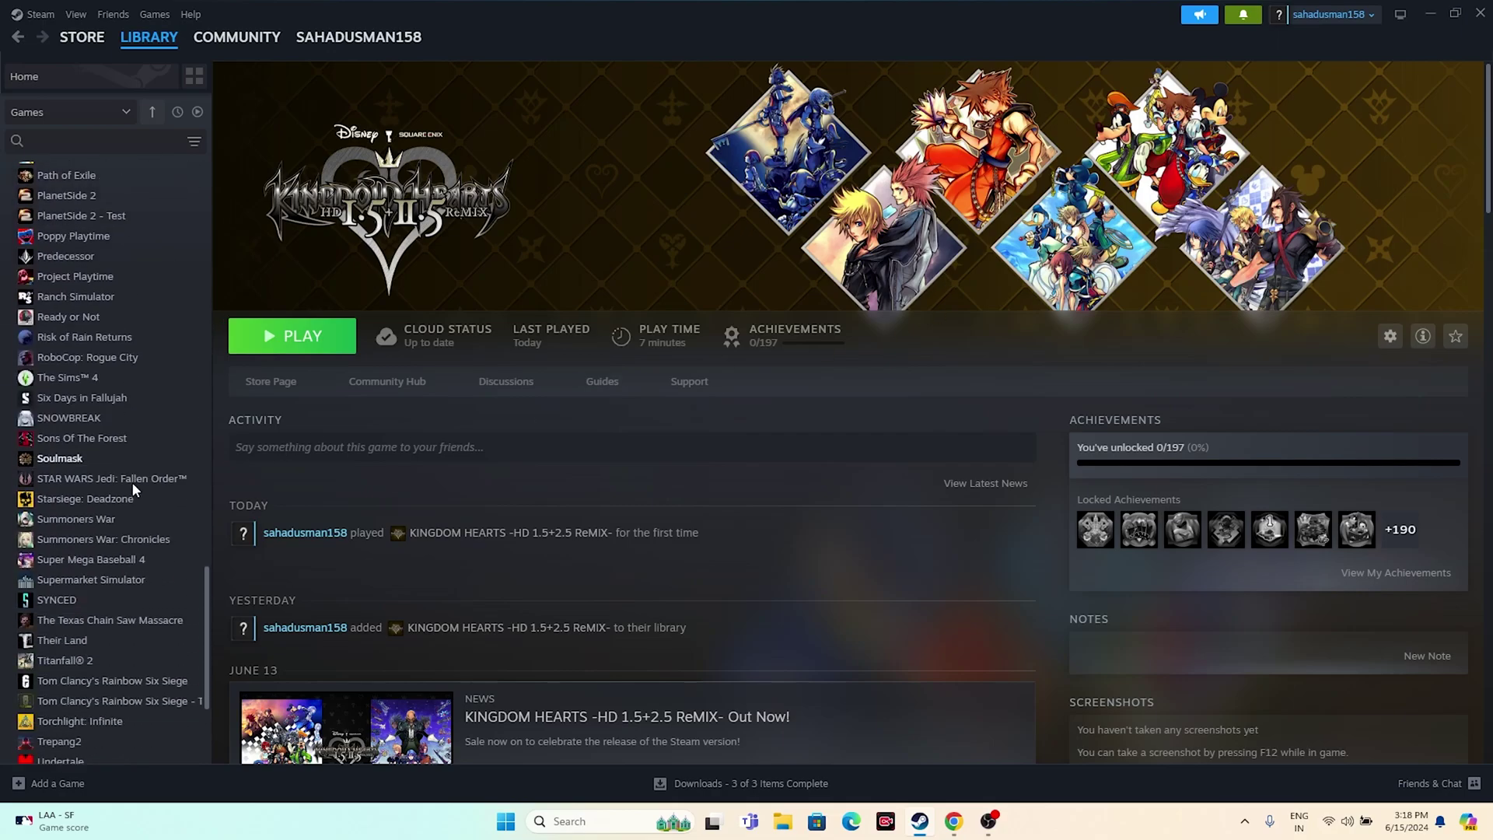
scroll(132, 484, up, 15)
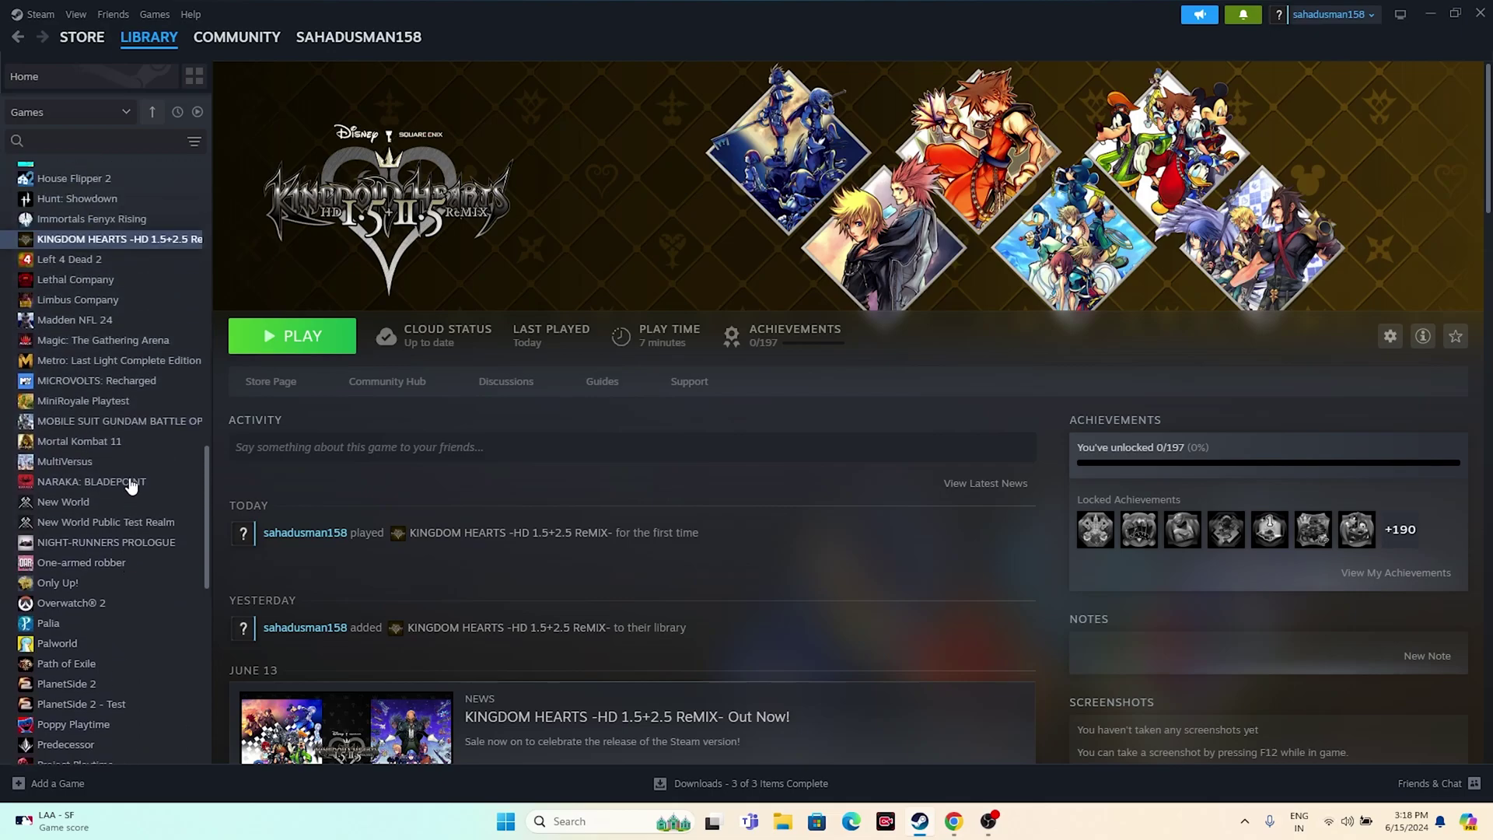
scroll(129, 484, up, 5)
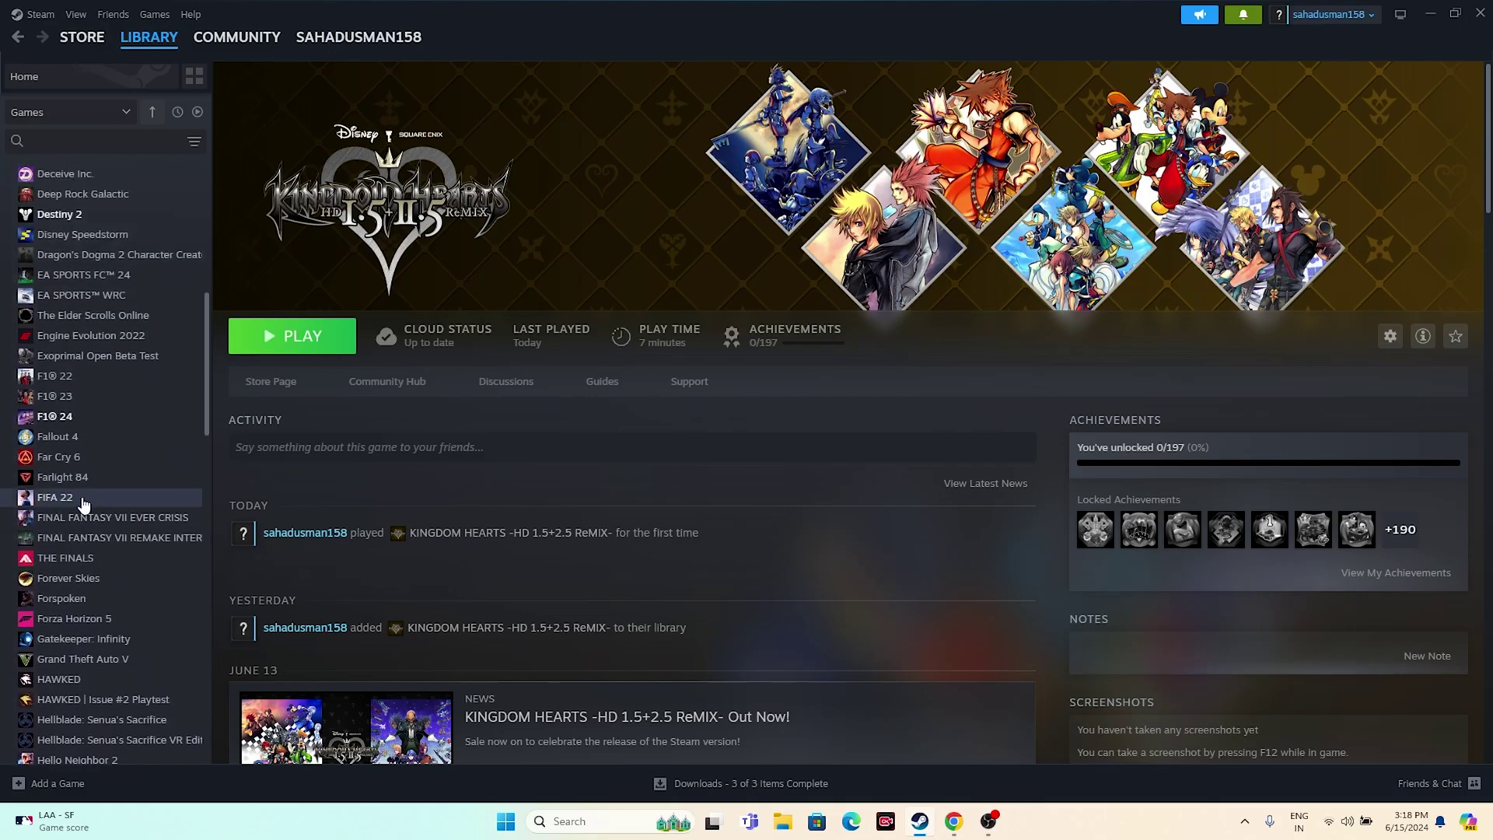
scroll(98, 488, up, 1)
click(98, 491)
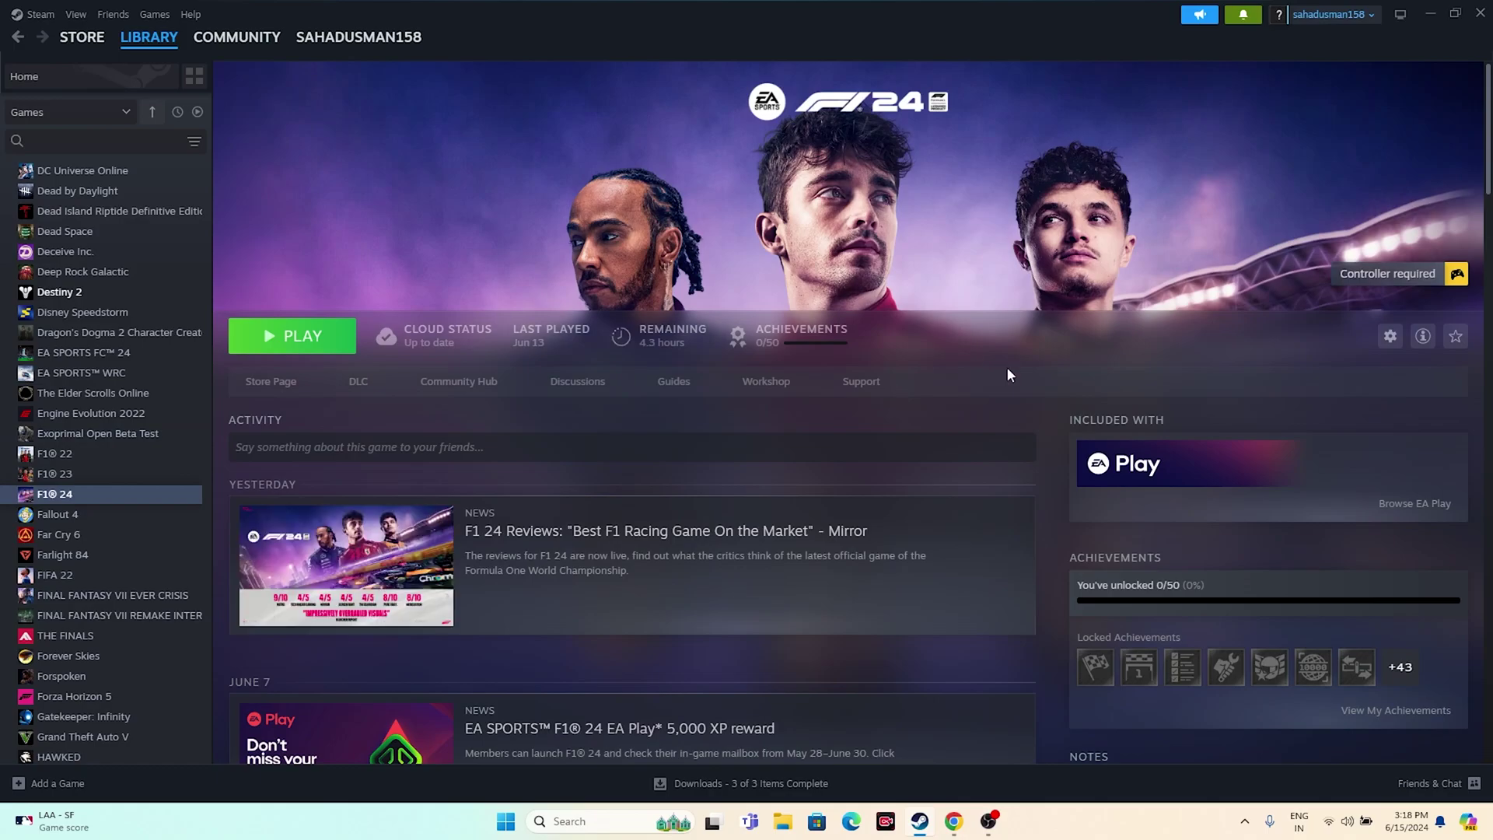
Open the KINGDOM HEARTS -HD 1.5+2.5 ReMIX- page from the game library, and minimize Steam
scroll(140, 420, down, 7)
click(149, 397)
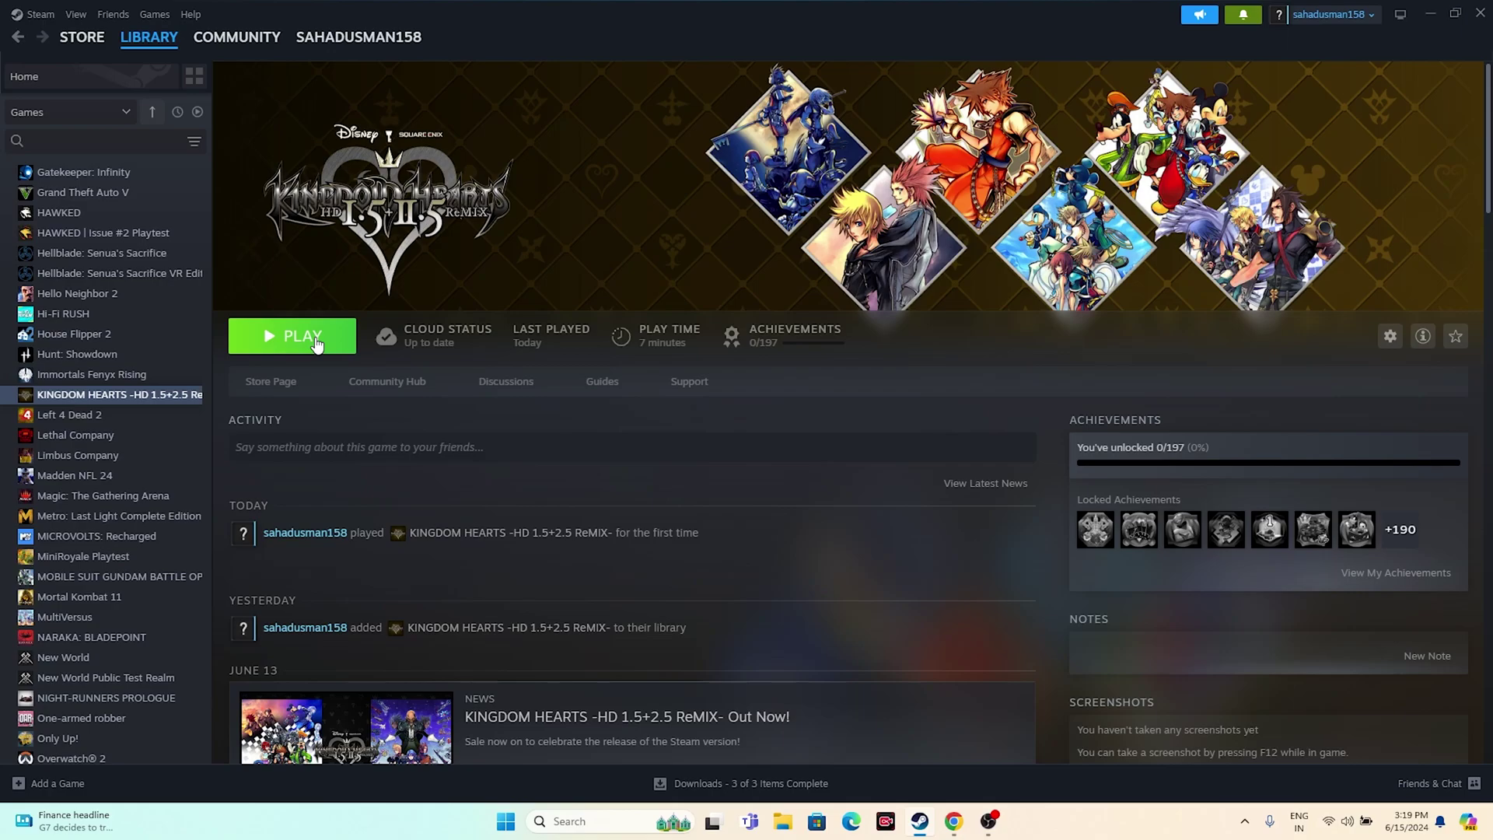
click(1429, 13)
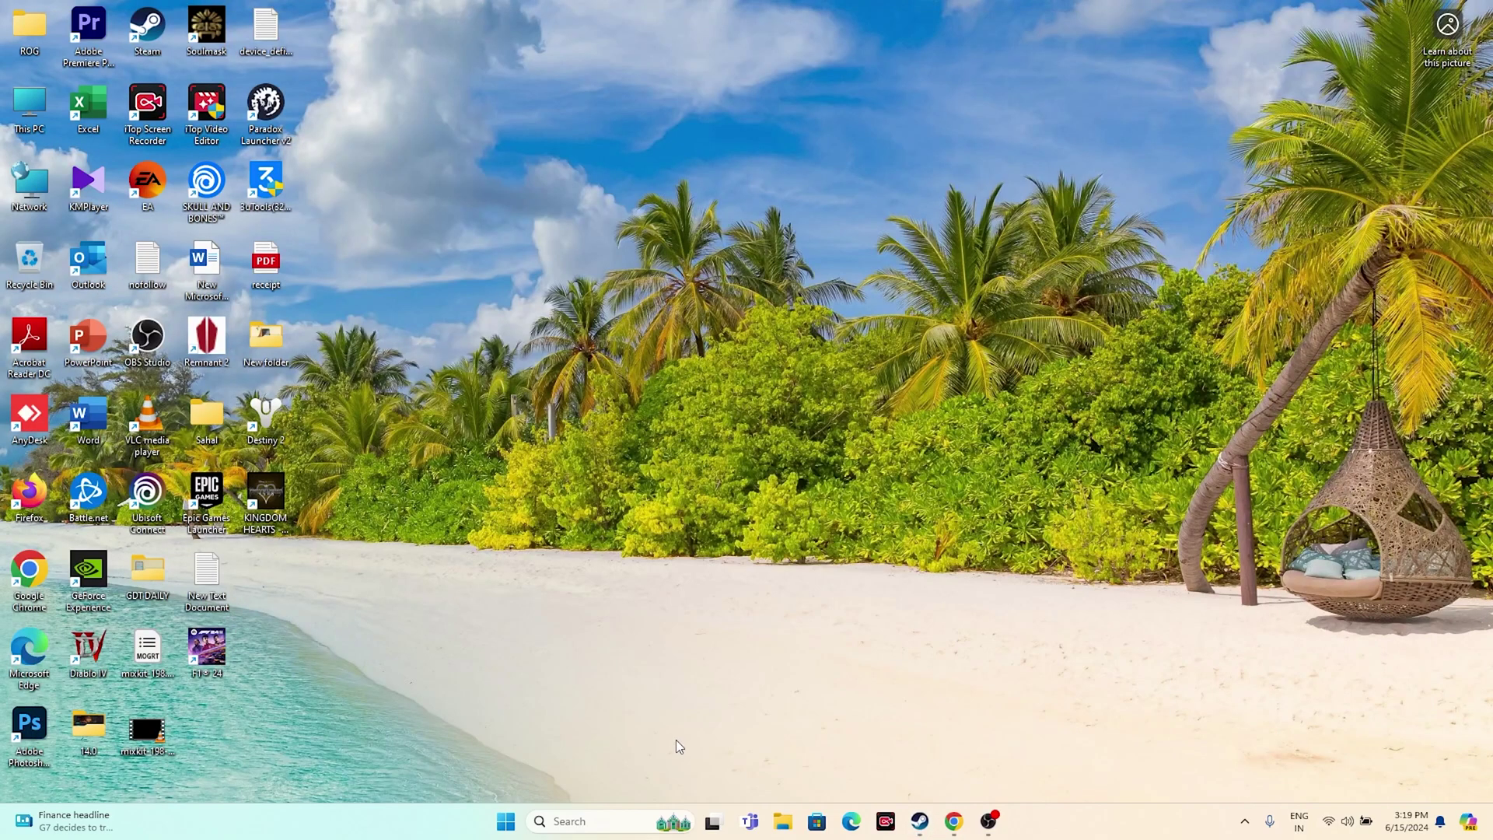
Open the services list in System Configuration, disable all services, and hide all Microsoft services
click(618, 823)
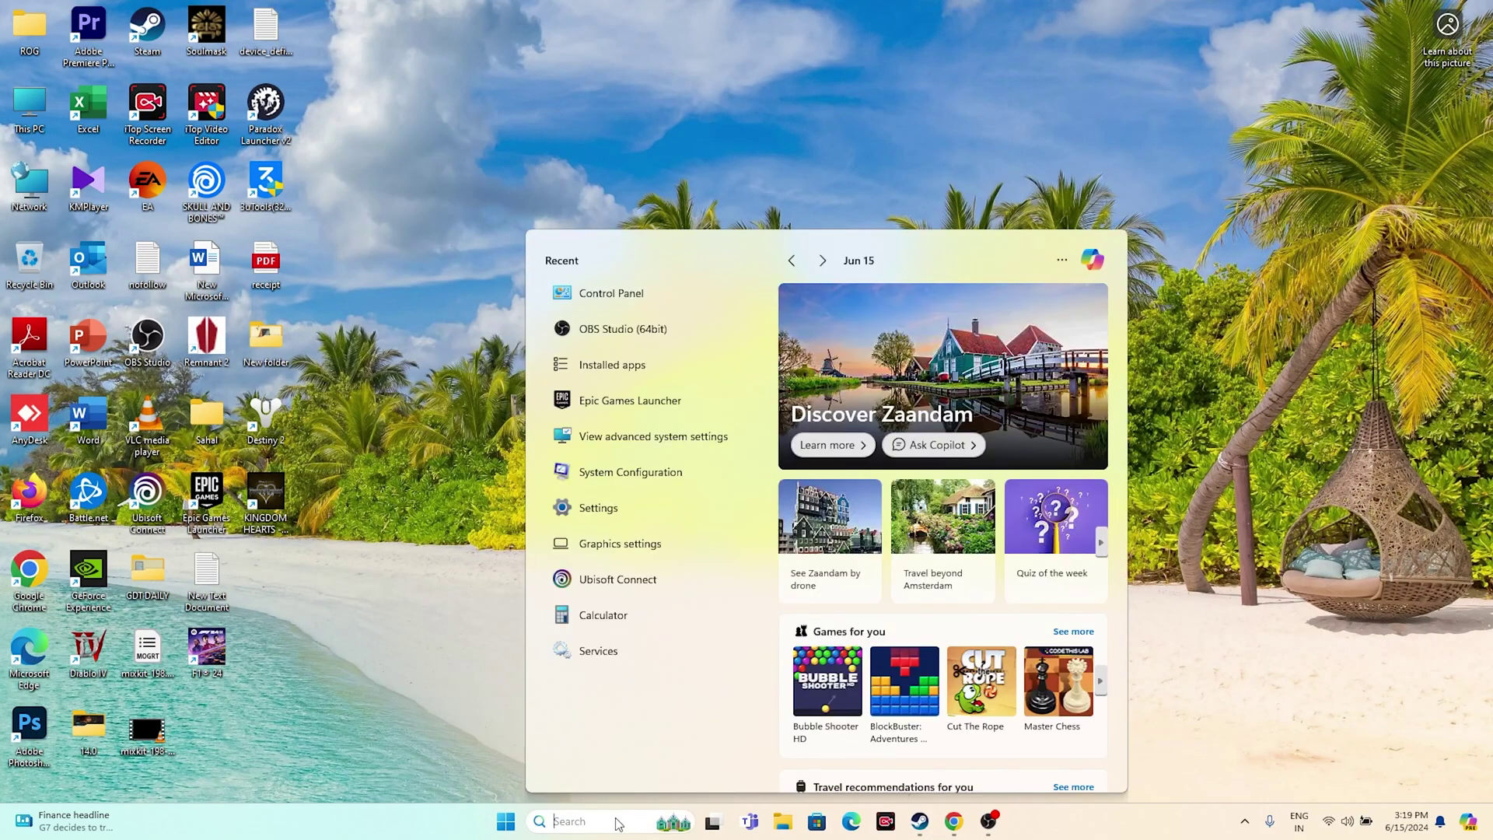
click(642, 475)
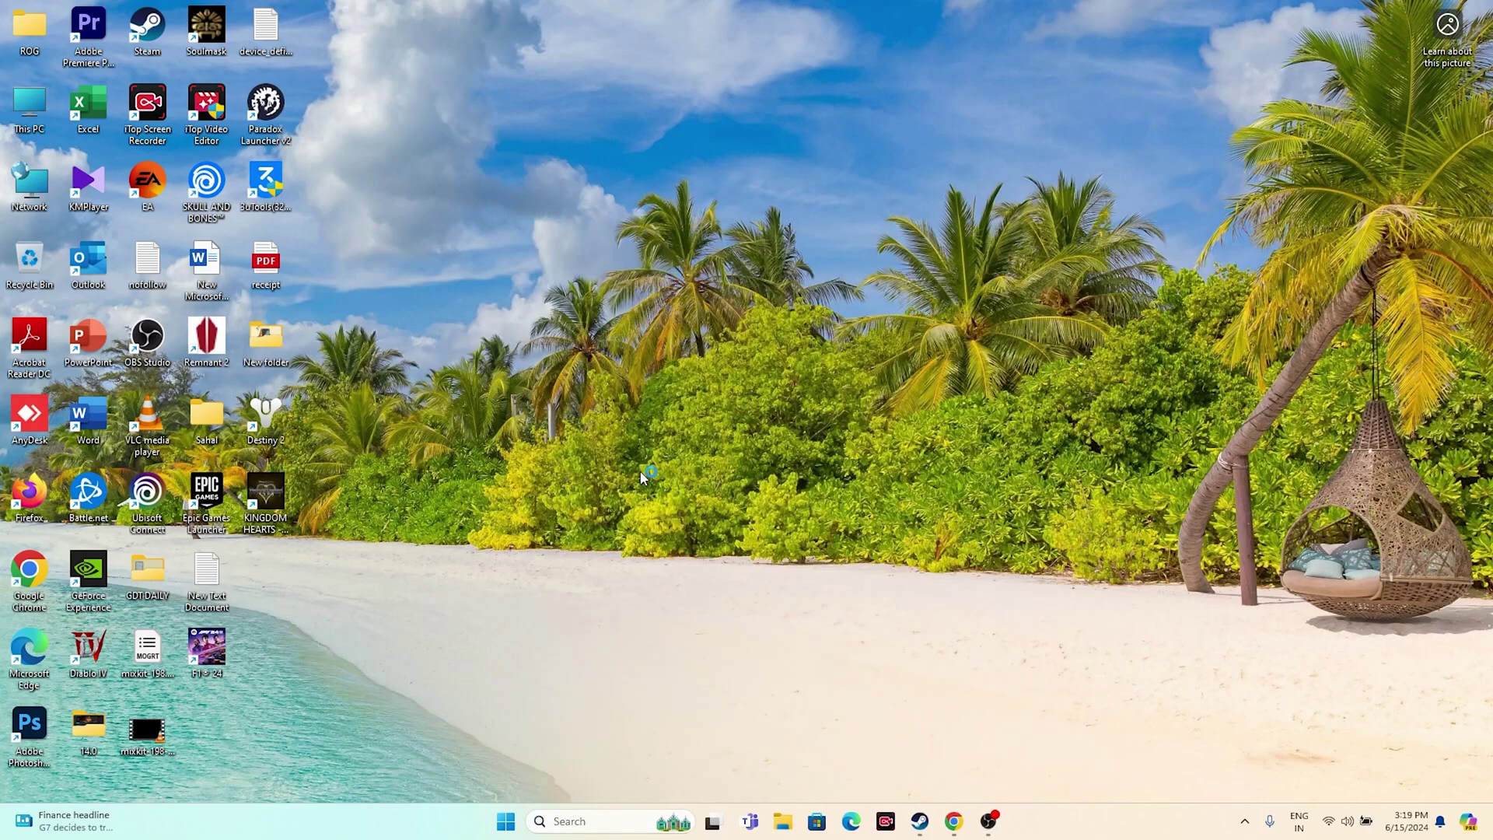
click(621, 289)
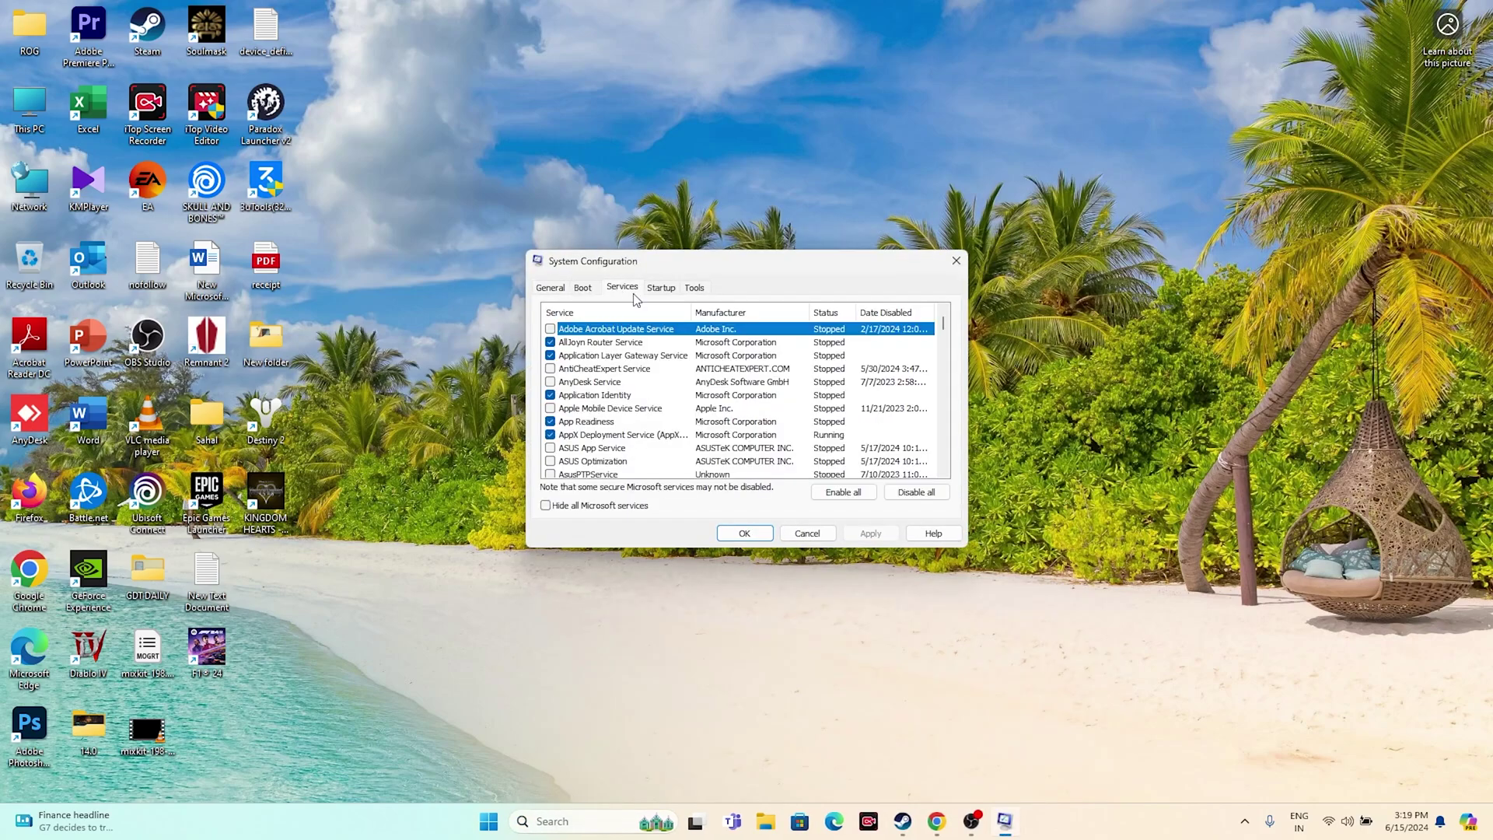
click(911, 494)
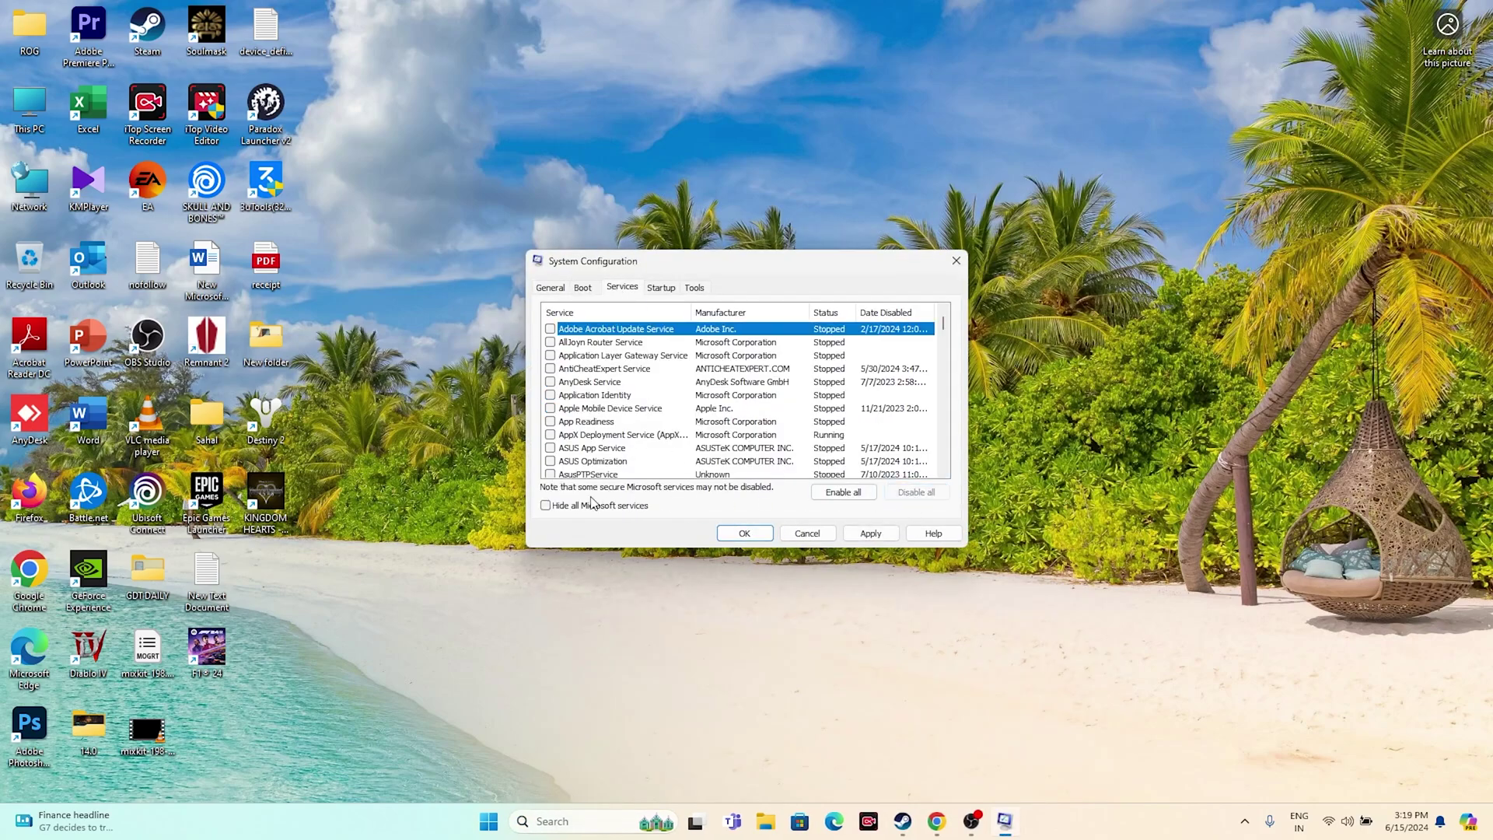
click(546, 506)
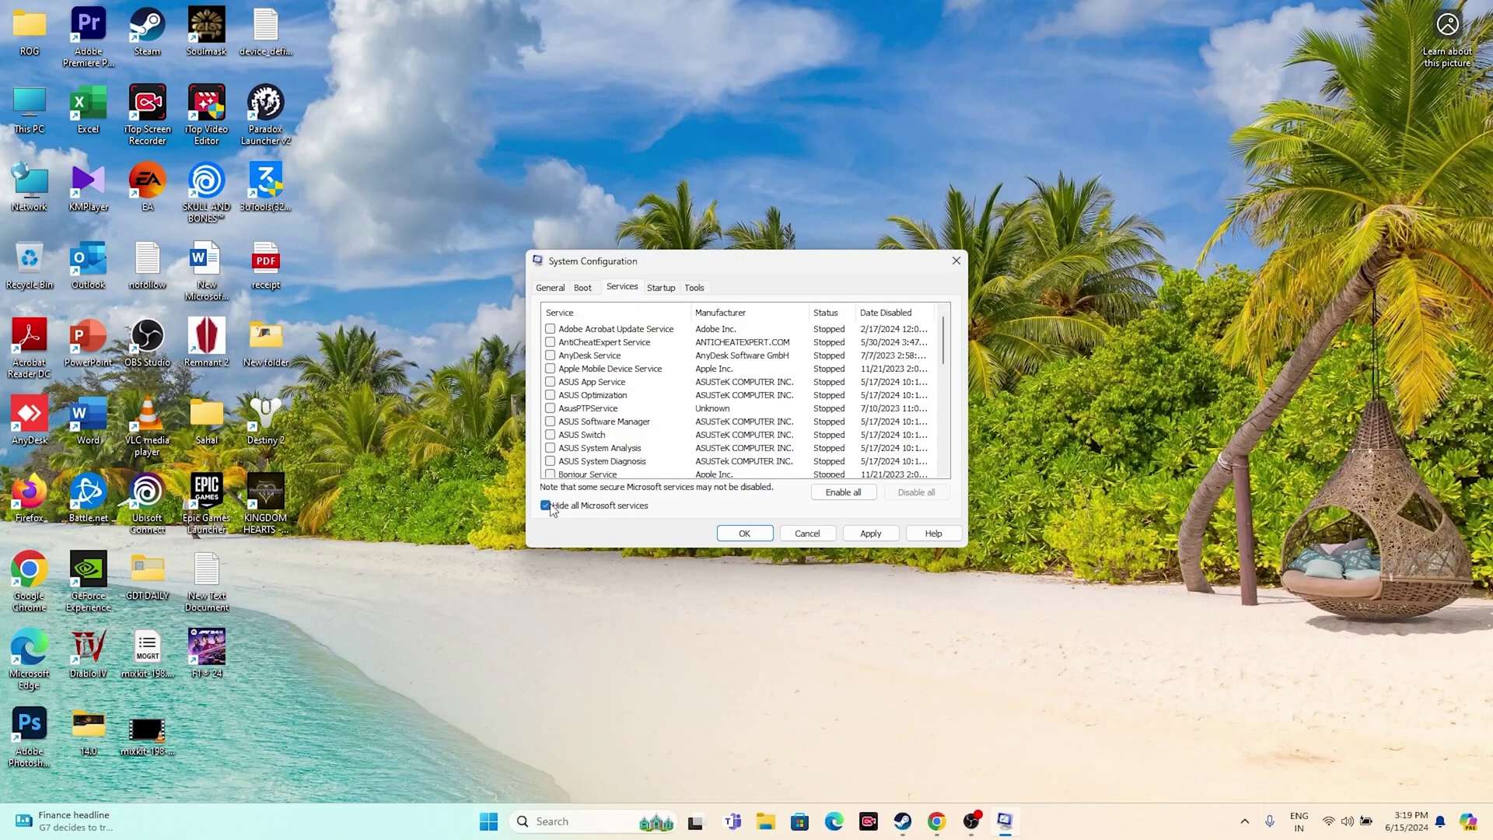
Apply the service changes and exit System Configuration without restarting the computer
click(869, 533)
click(733, 534)
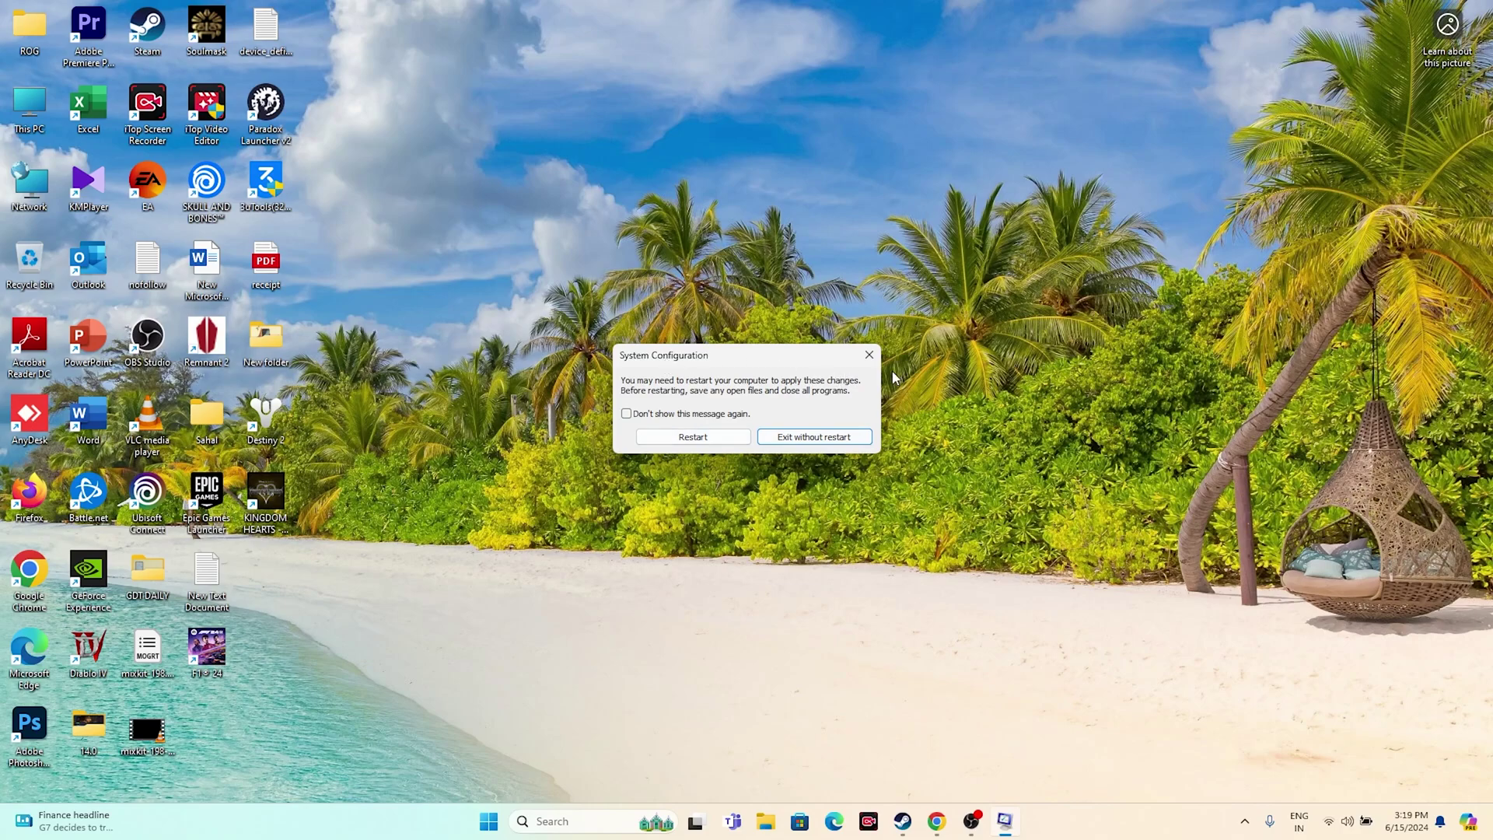
click(825, 441)
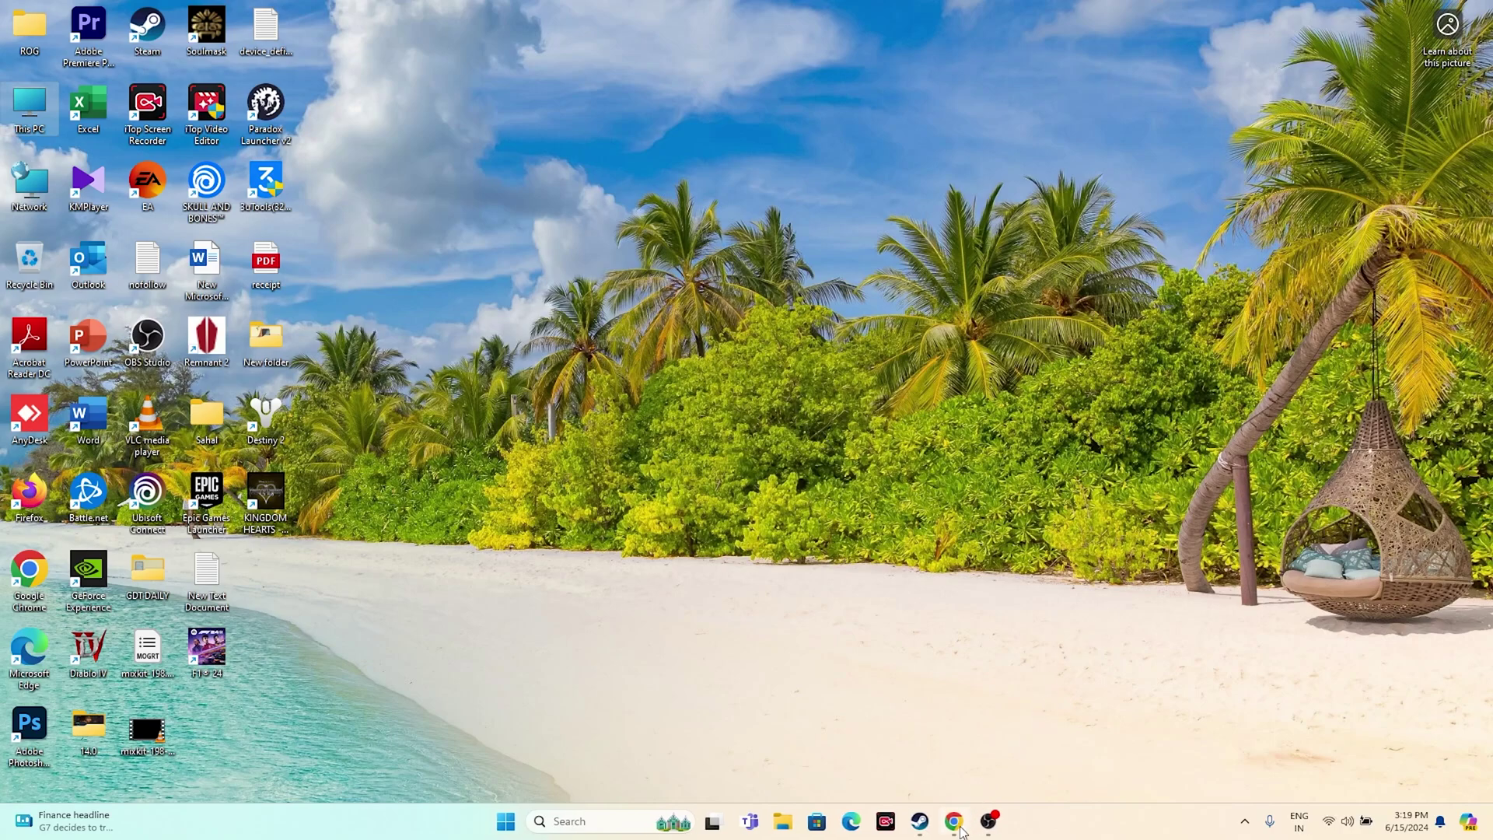
Switch to Steam and turn off the in-game Steam Overlay in the KINGDOM HEARTS -HD 1.5+2.5 ReMIX- properties
click(919, 821)
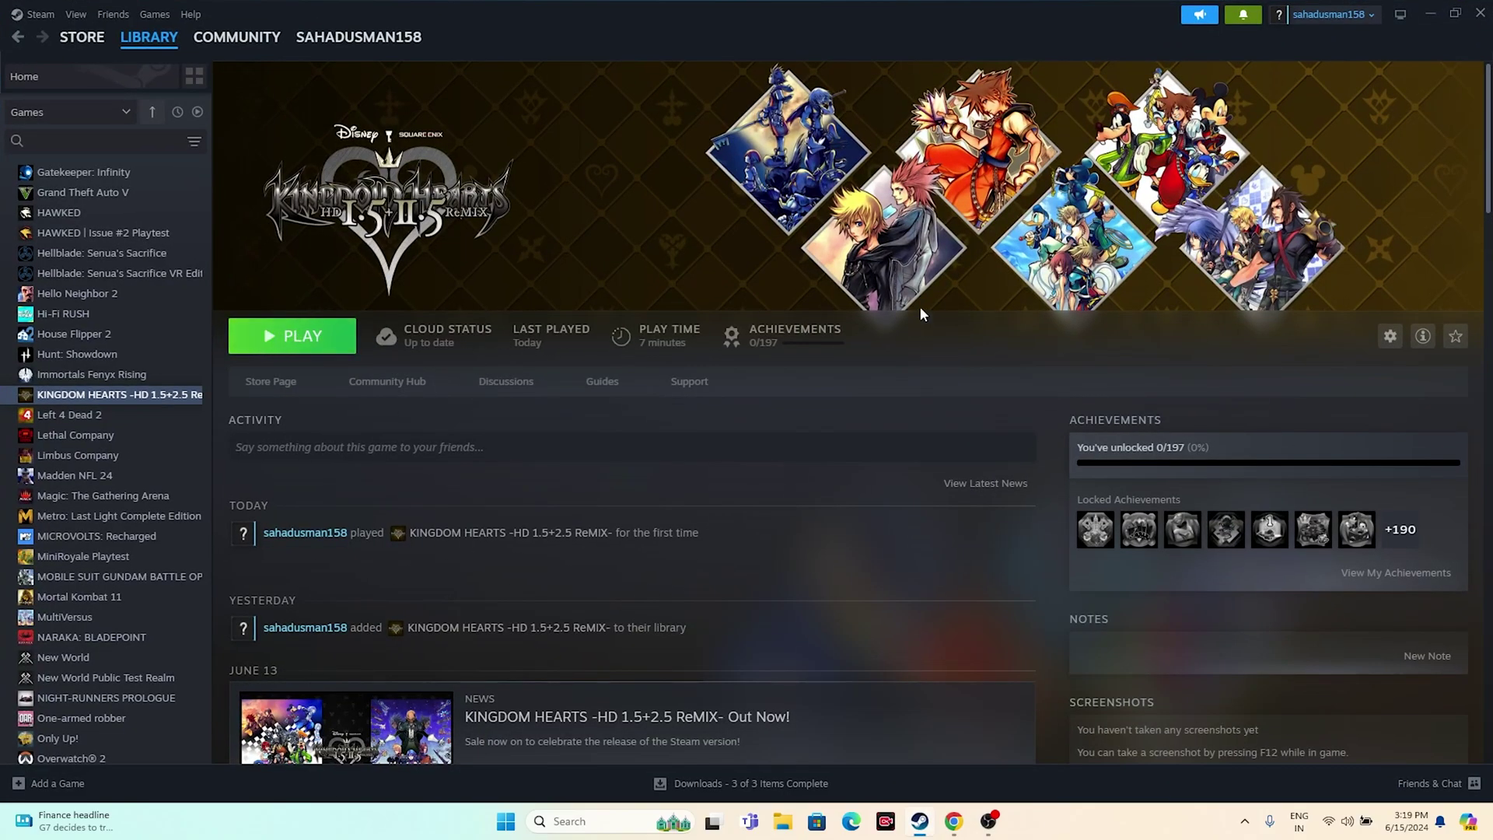
right_click(141, 397)
click(167, 512)
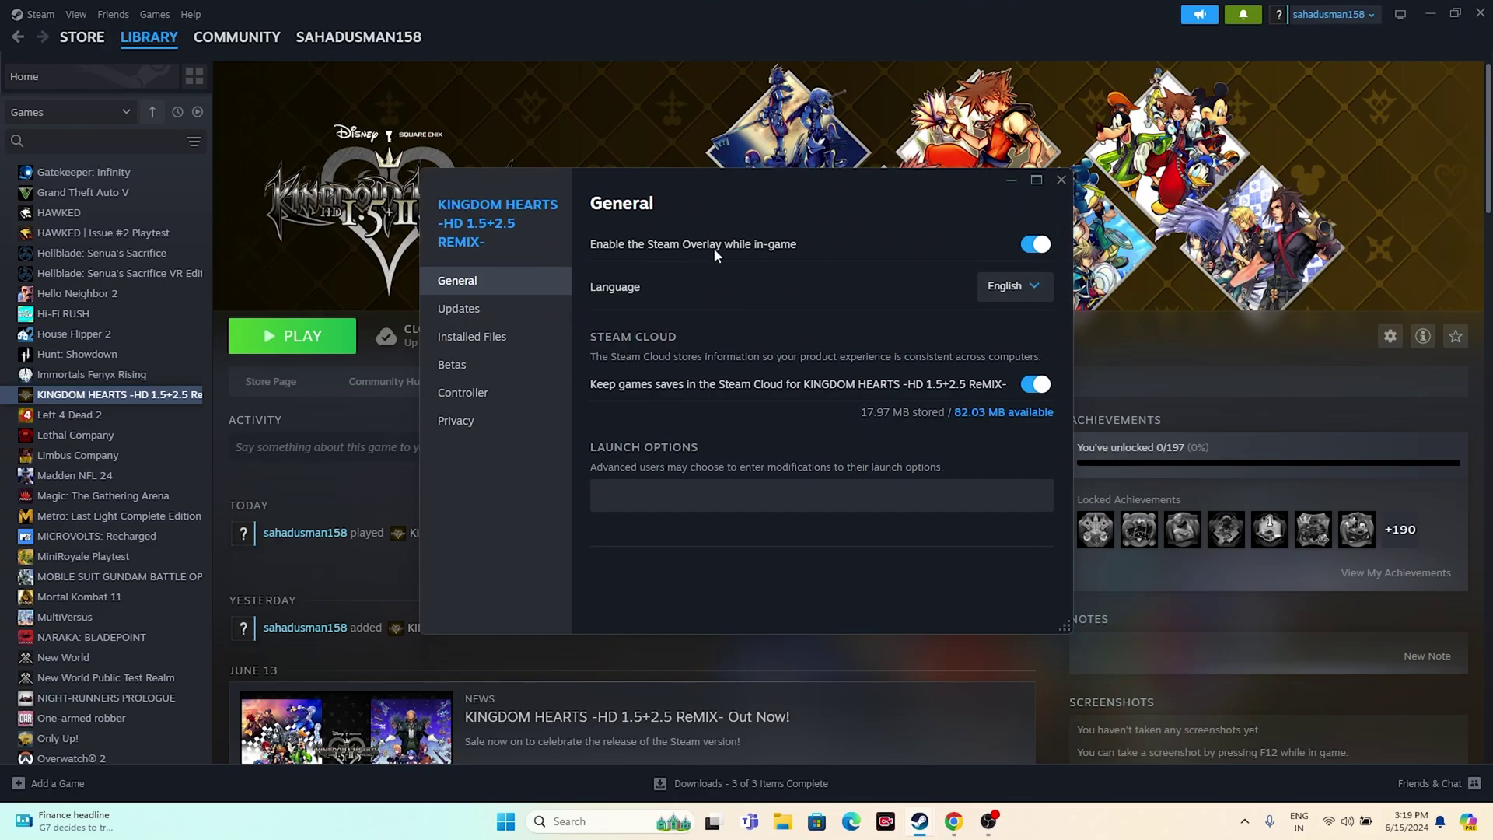
click(1033, 246)
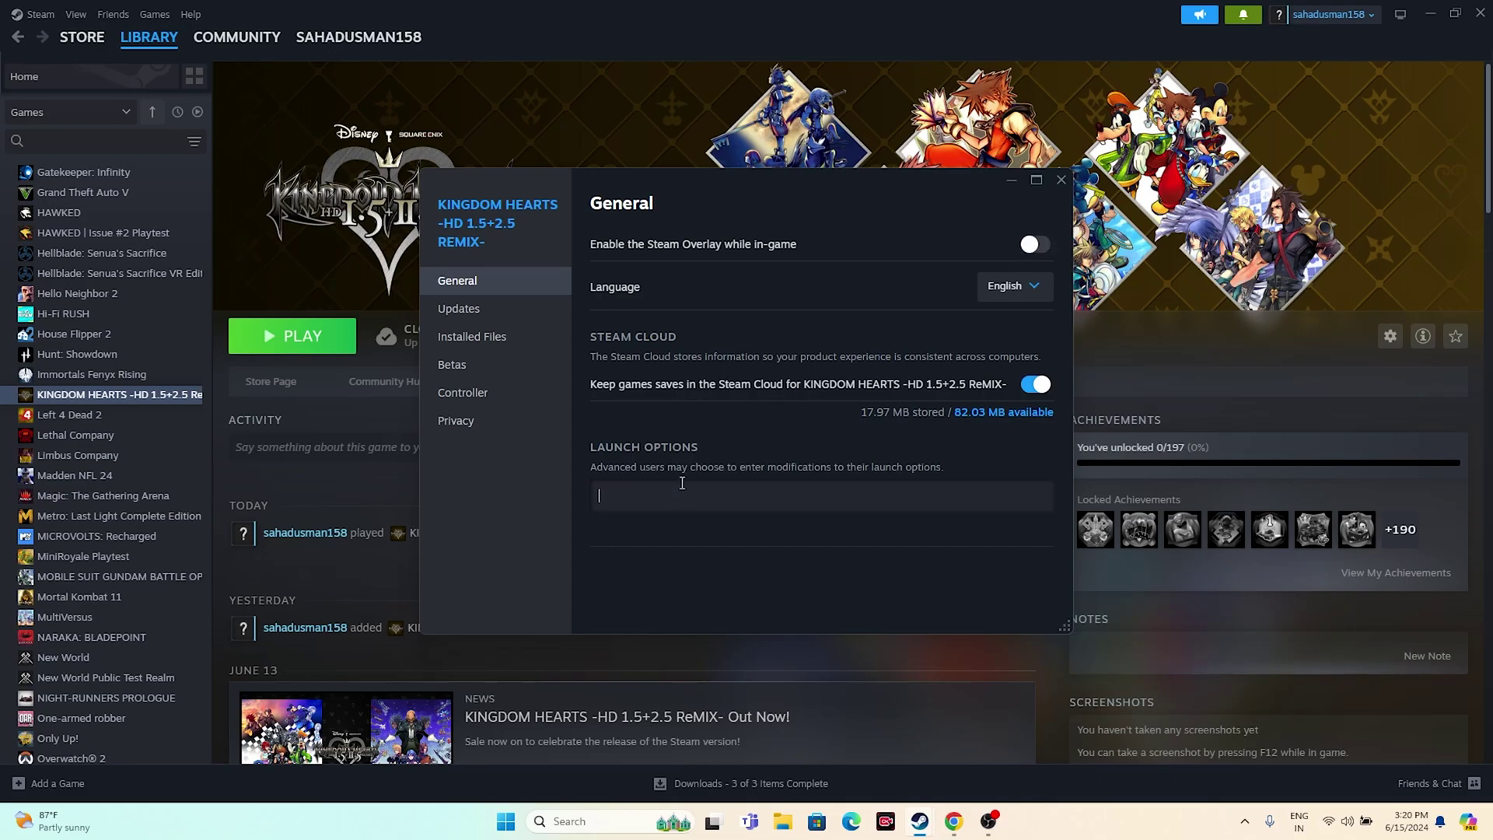
Enter a DirectX version launch option for KINGDOM HEARTS -HD 1.5+2.5 ReMIX- and close its properties
text(dx112)
key(BackSpace)
key(BackSpace)
text(3d1)
click(1060, 179)
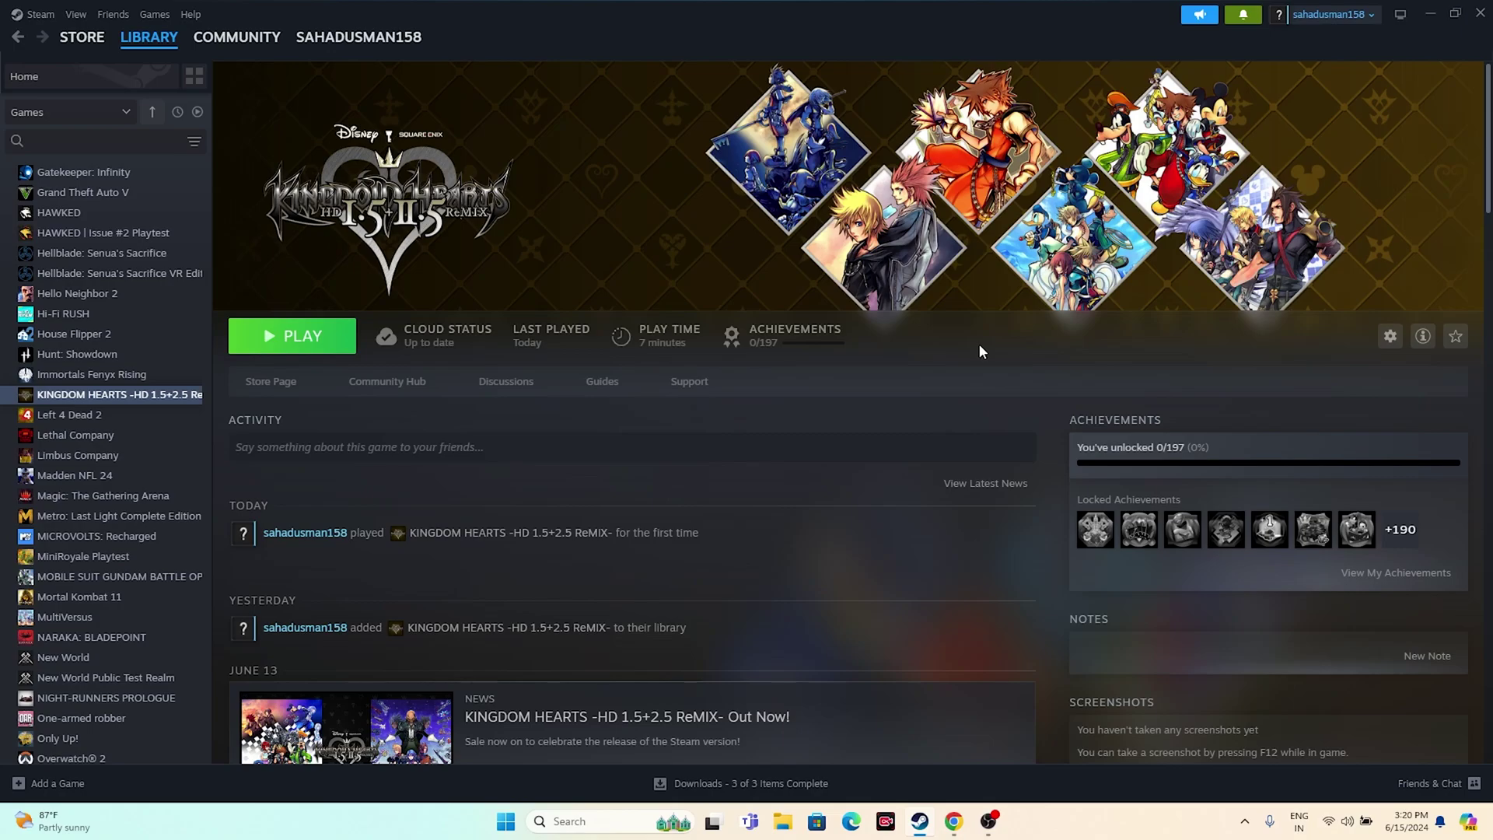
Minimize Steam and open Task Manager in a maximized window
click(1431, 13)
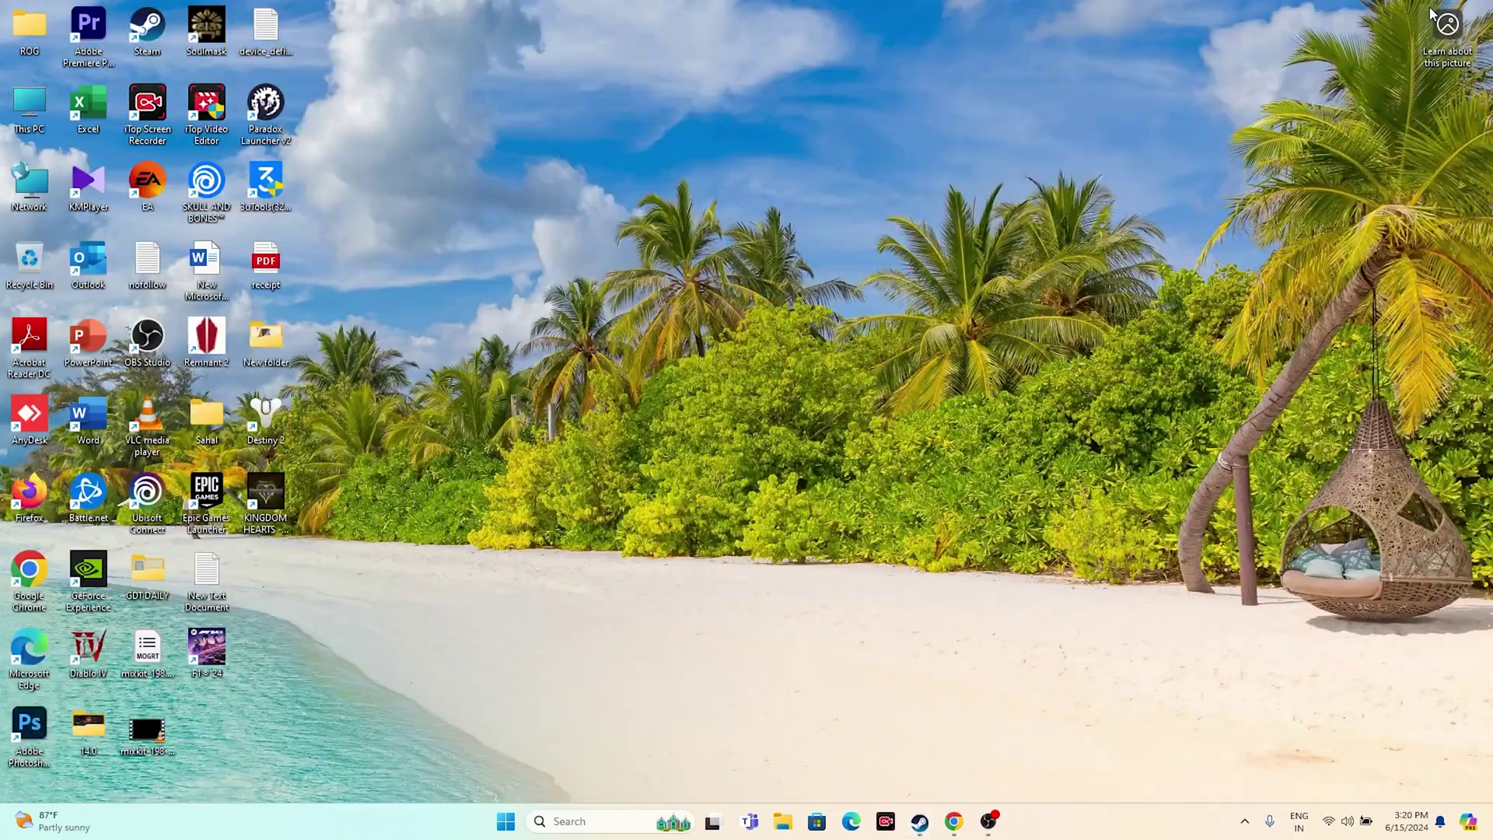
right_click(502, 821)
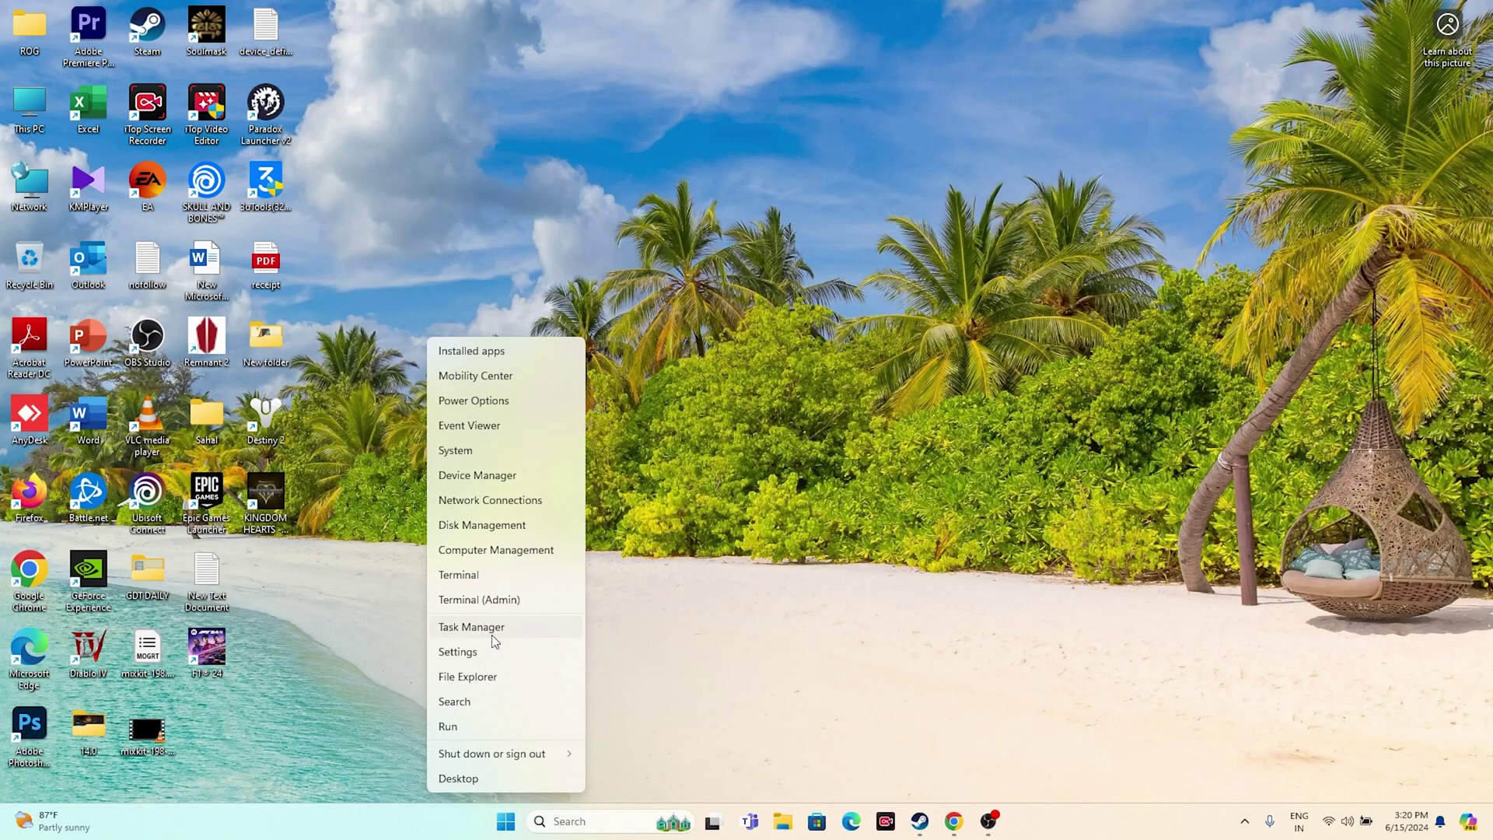
click(491, 634)
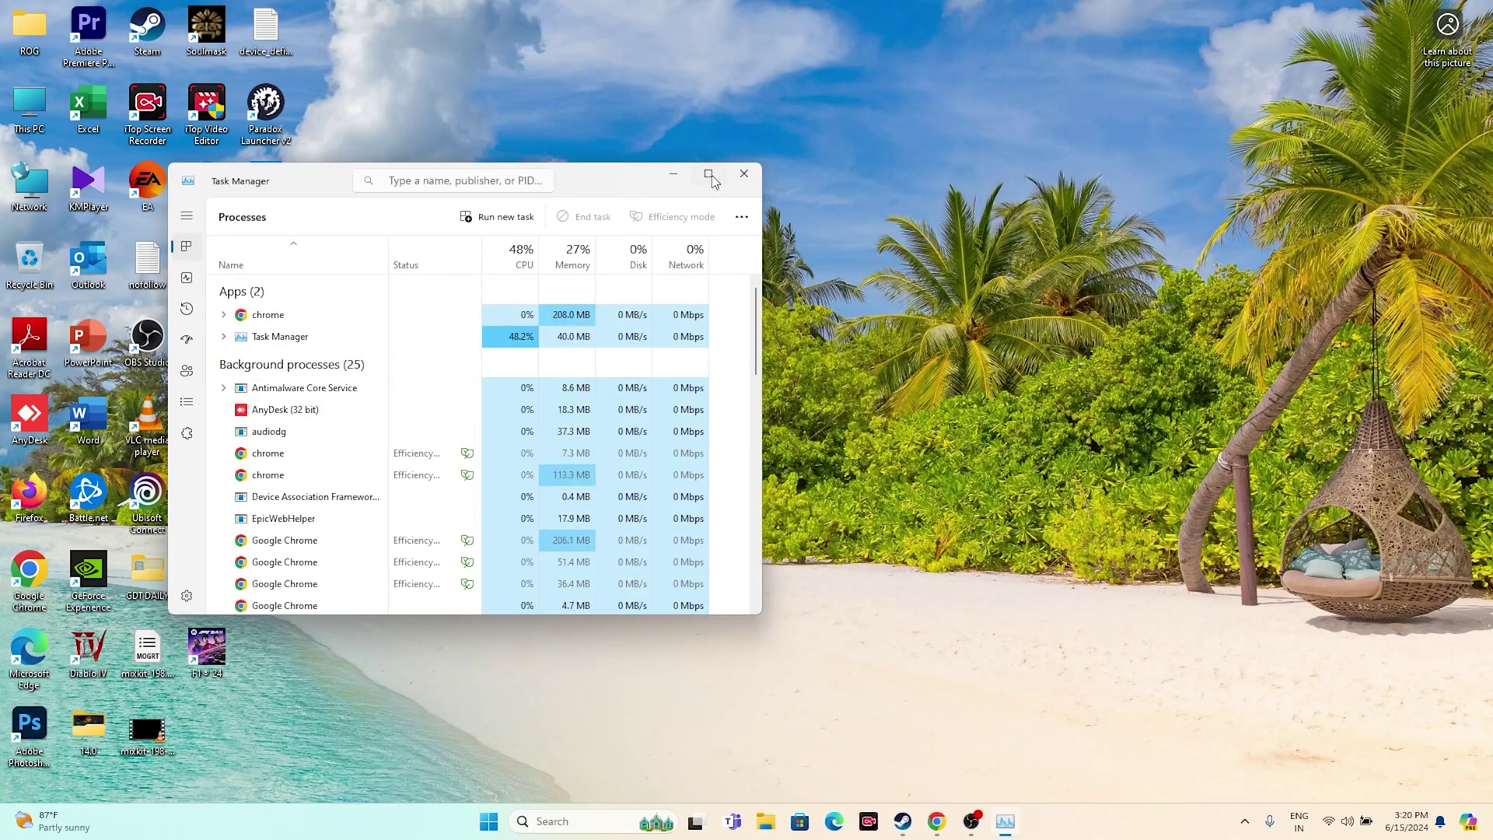
click(710, 174)
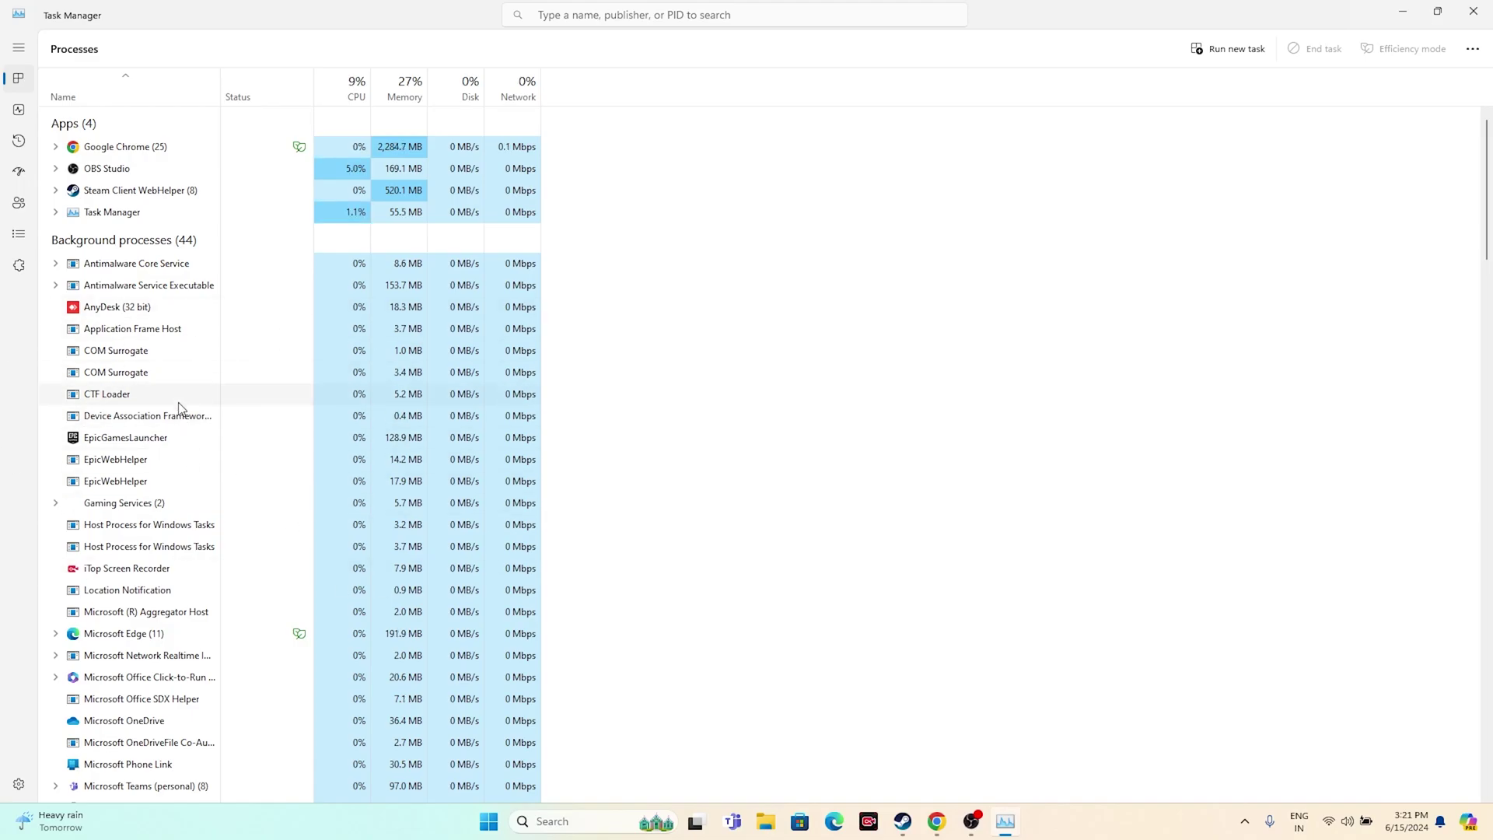
End the EpicGamesLauncher background process in Task Manager
scroll(187, 380, down, 4)
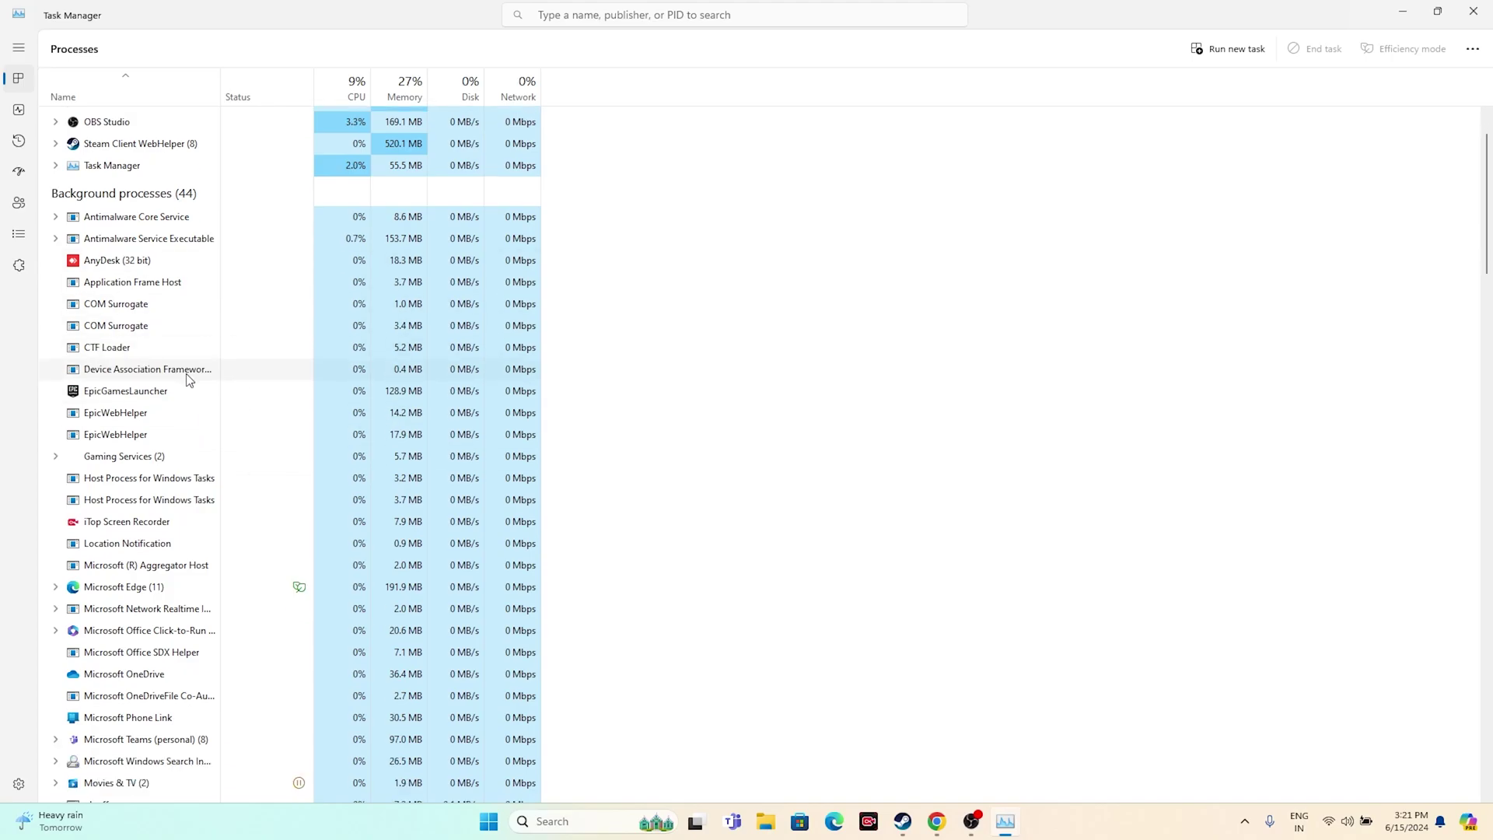
scroll(187, 387, up, 4)
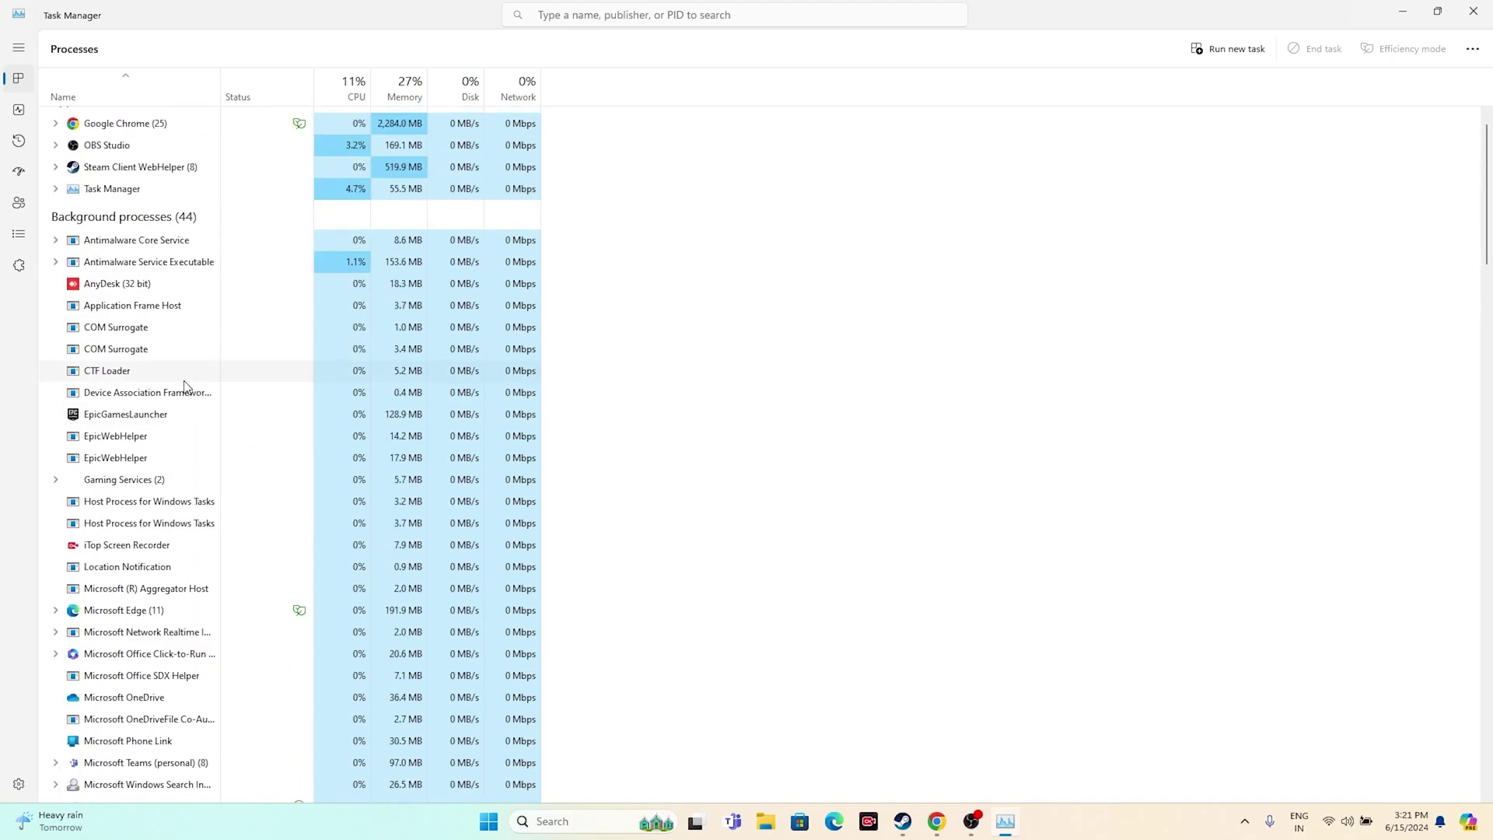
click(184, 439)
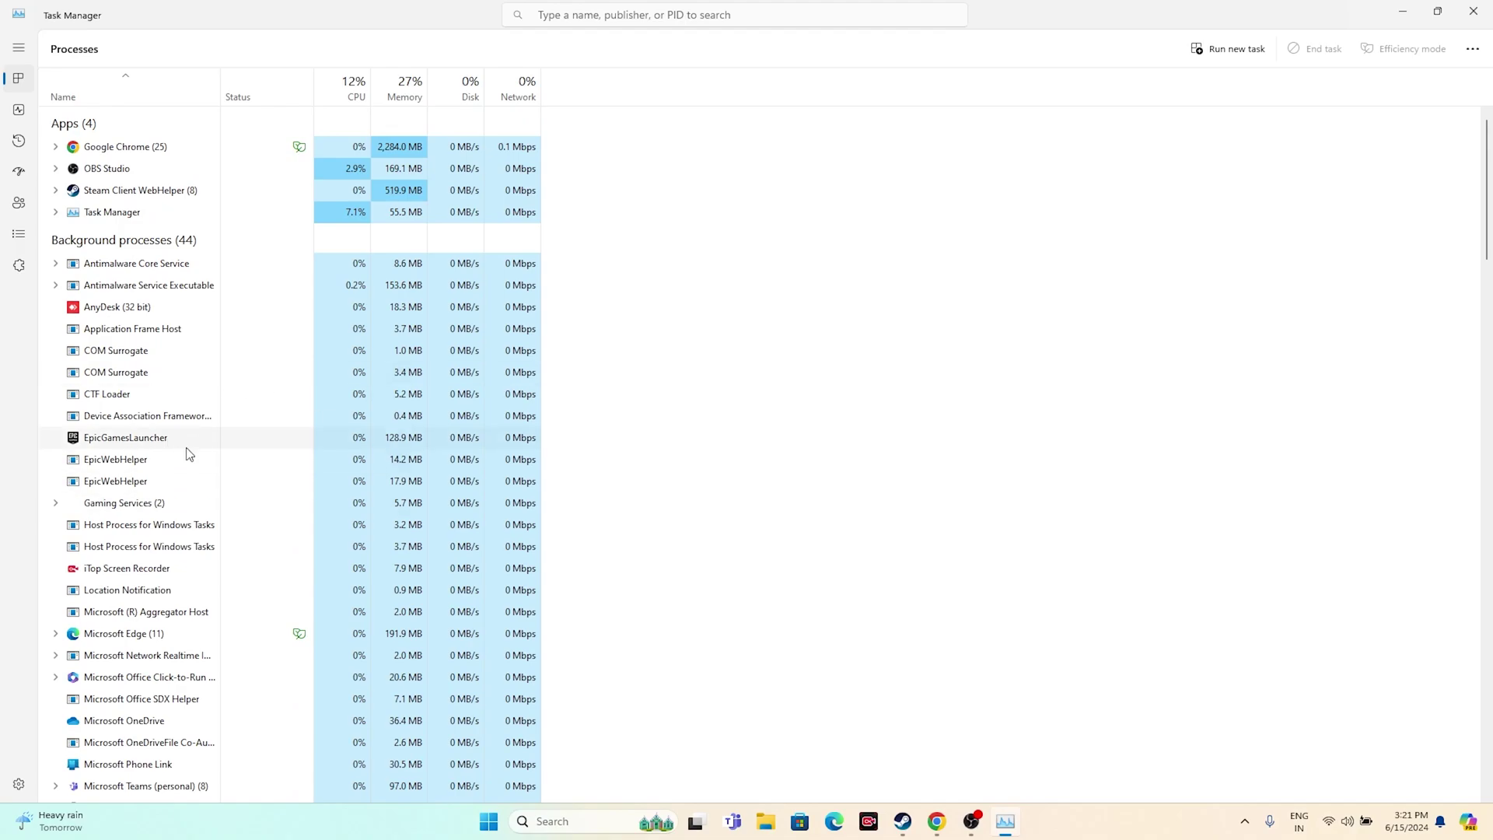
right_click(187, 440)
key(Escape)
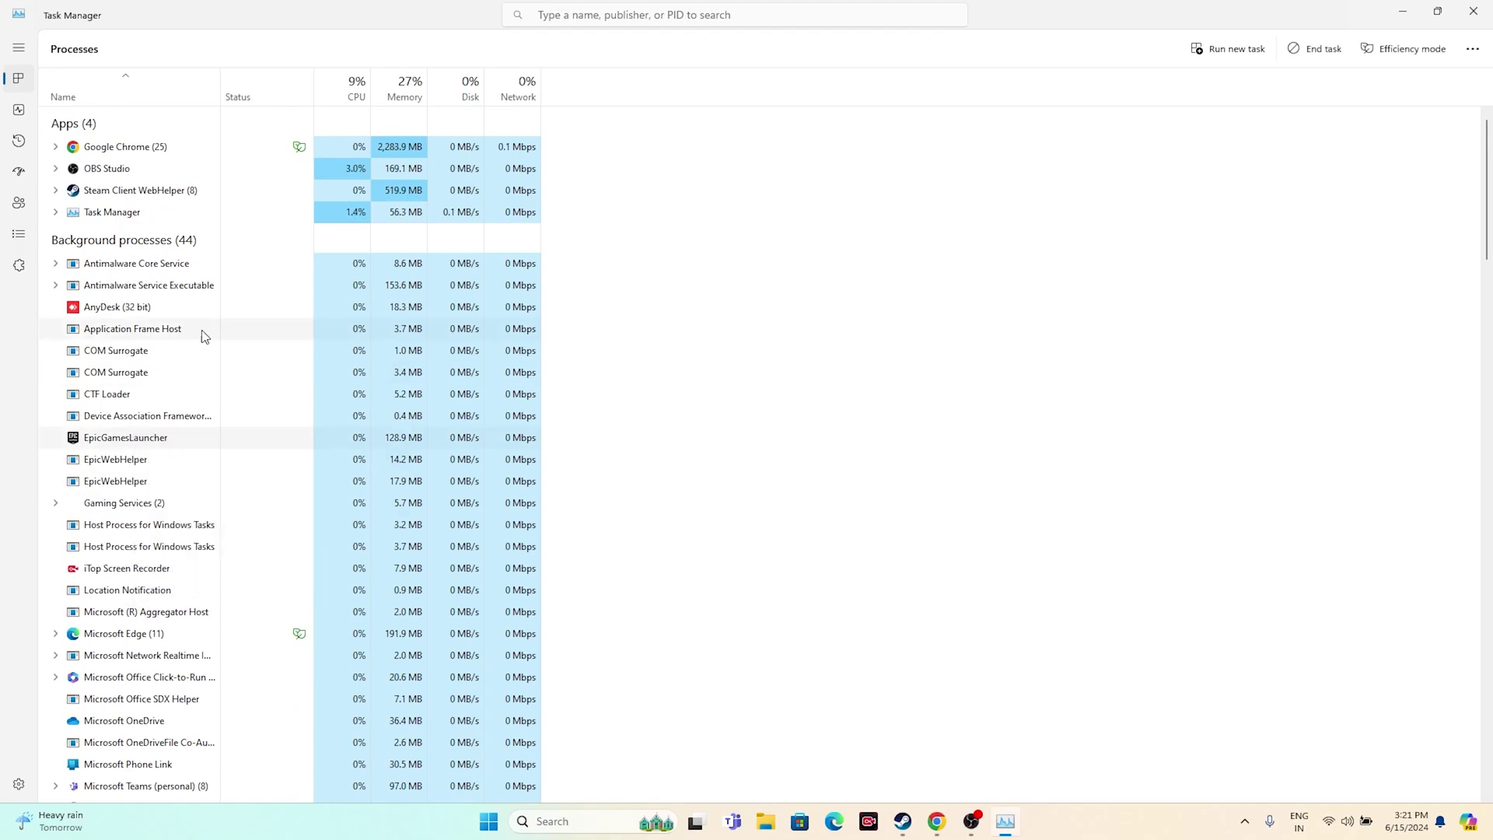
key(Delete)
Look through the remaining background processes for other unneeded apps, and close Task Manager
scroll(150, 354, down, 1)
scroll(151, 354, down, 6)
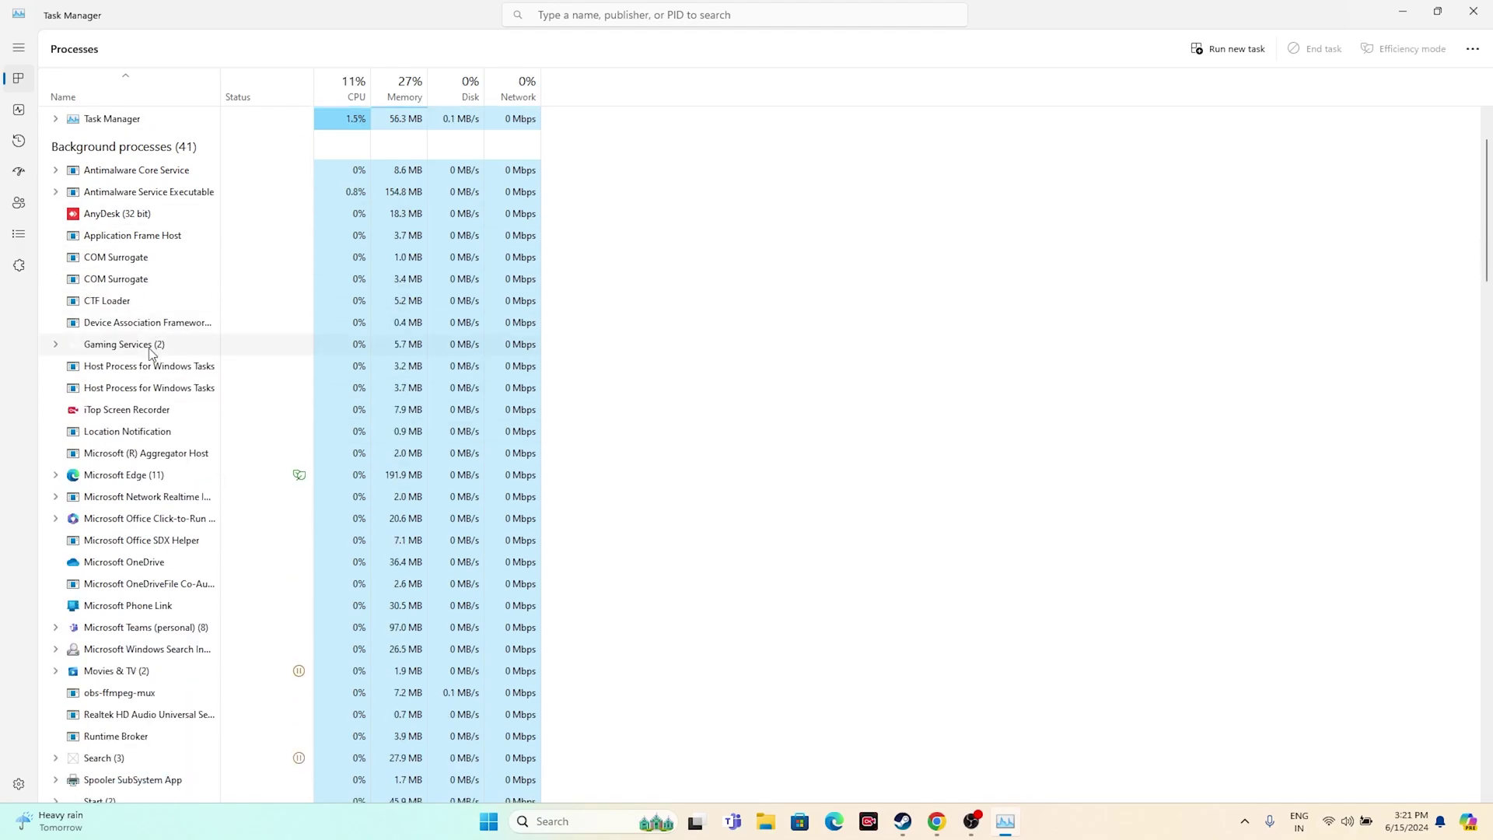
scroll(152, 354, down, 9)
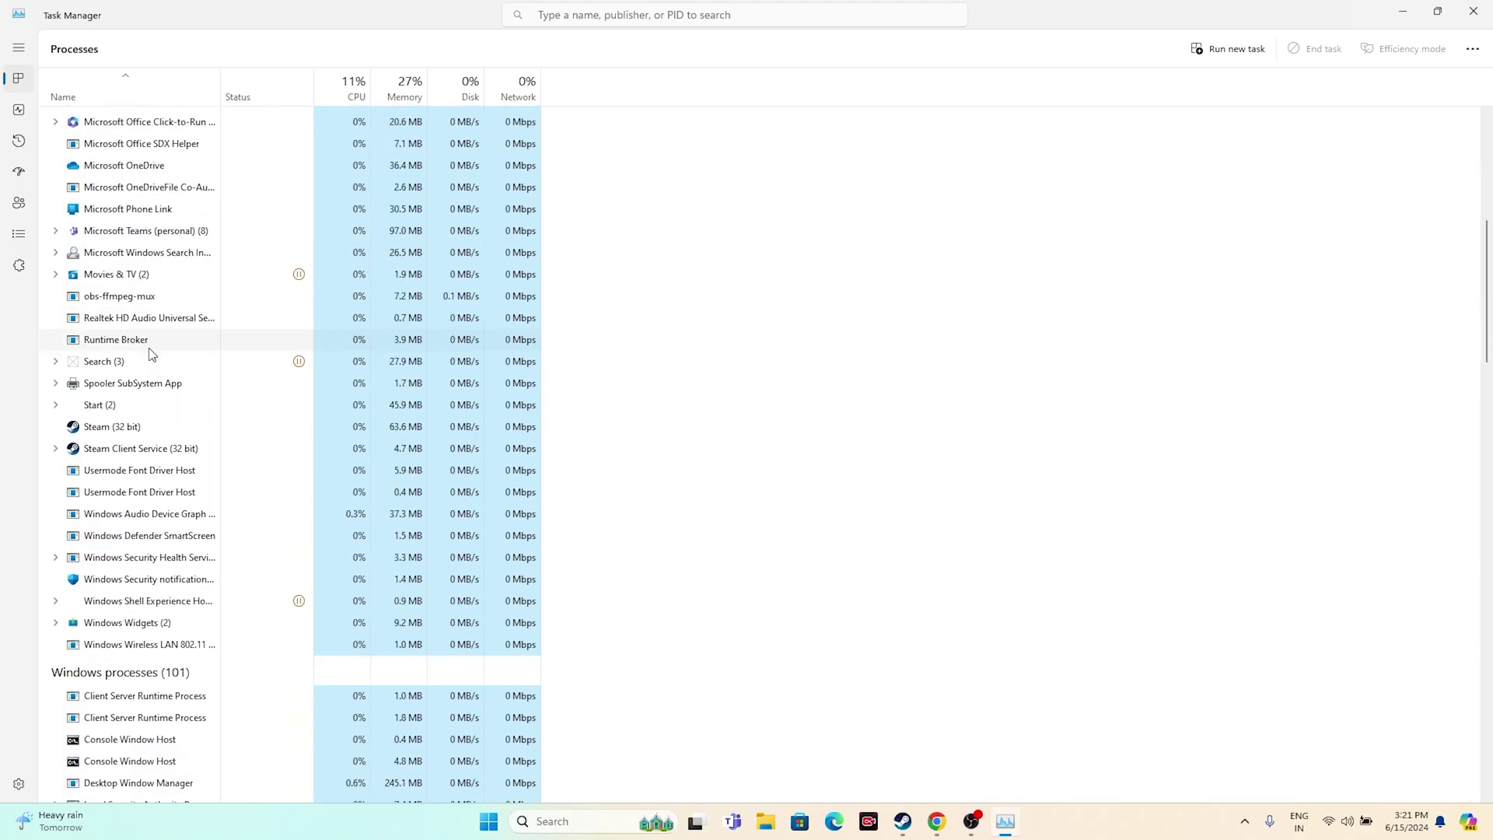
scroll(151, 353, up, 15)
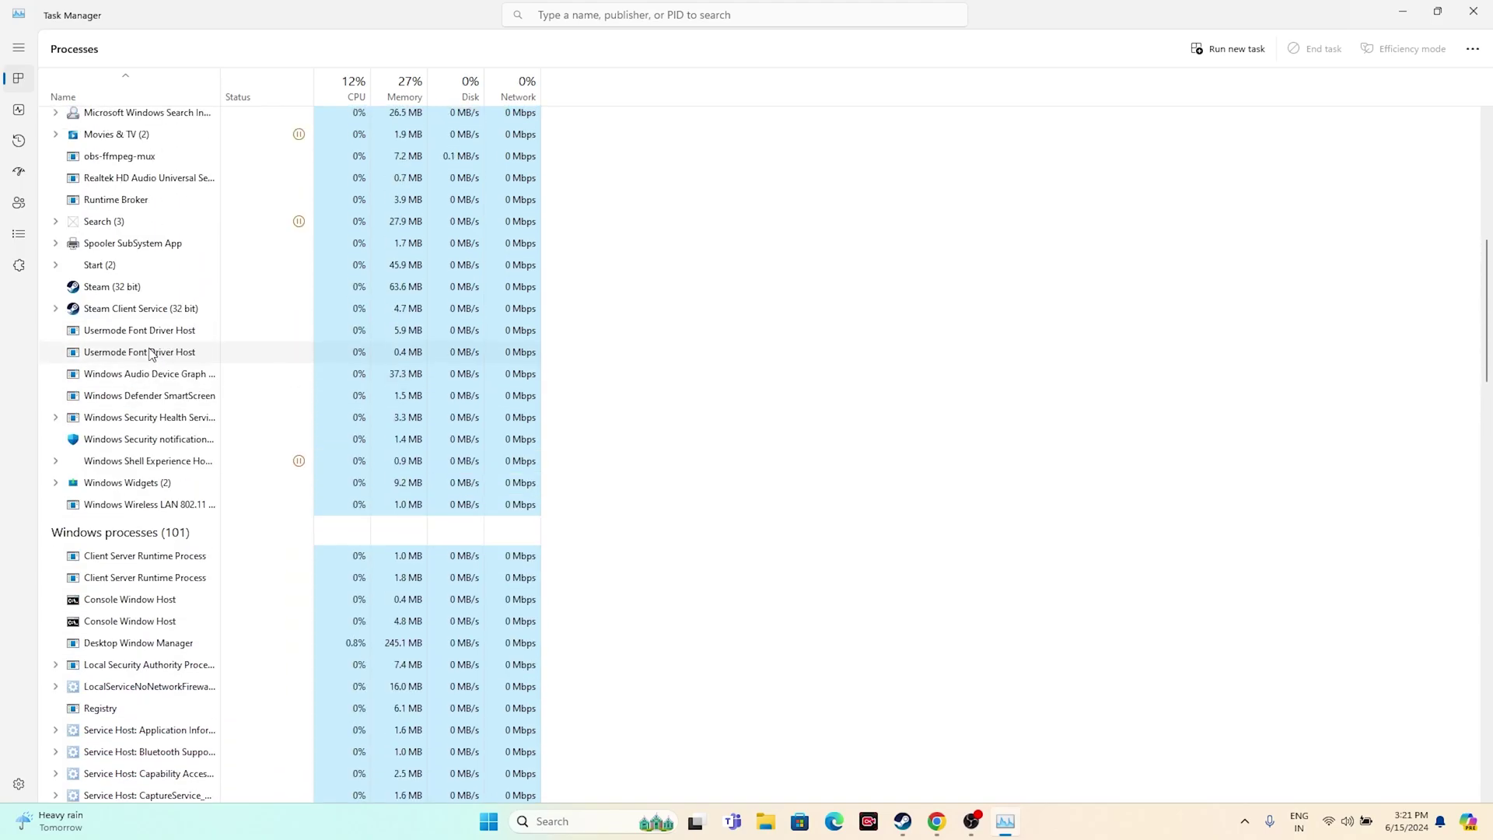
scroll(152, 354, up, 1)
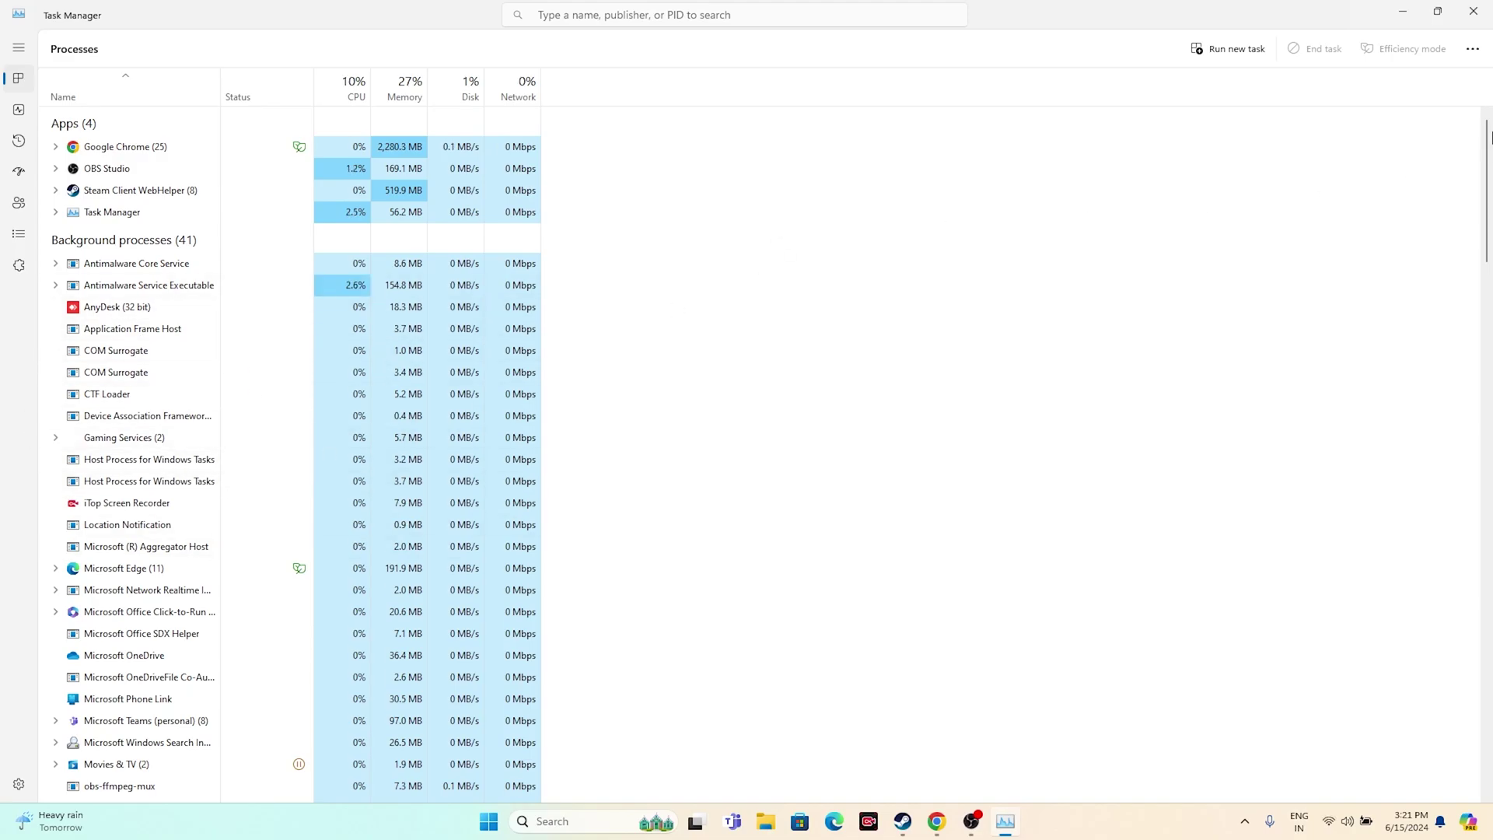
click(1471, 13)
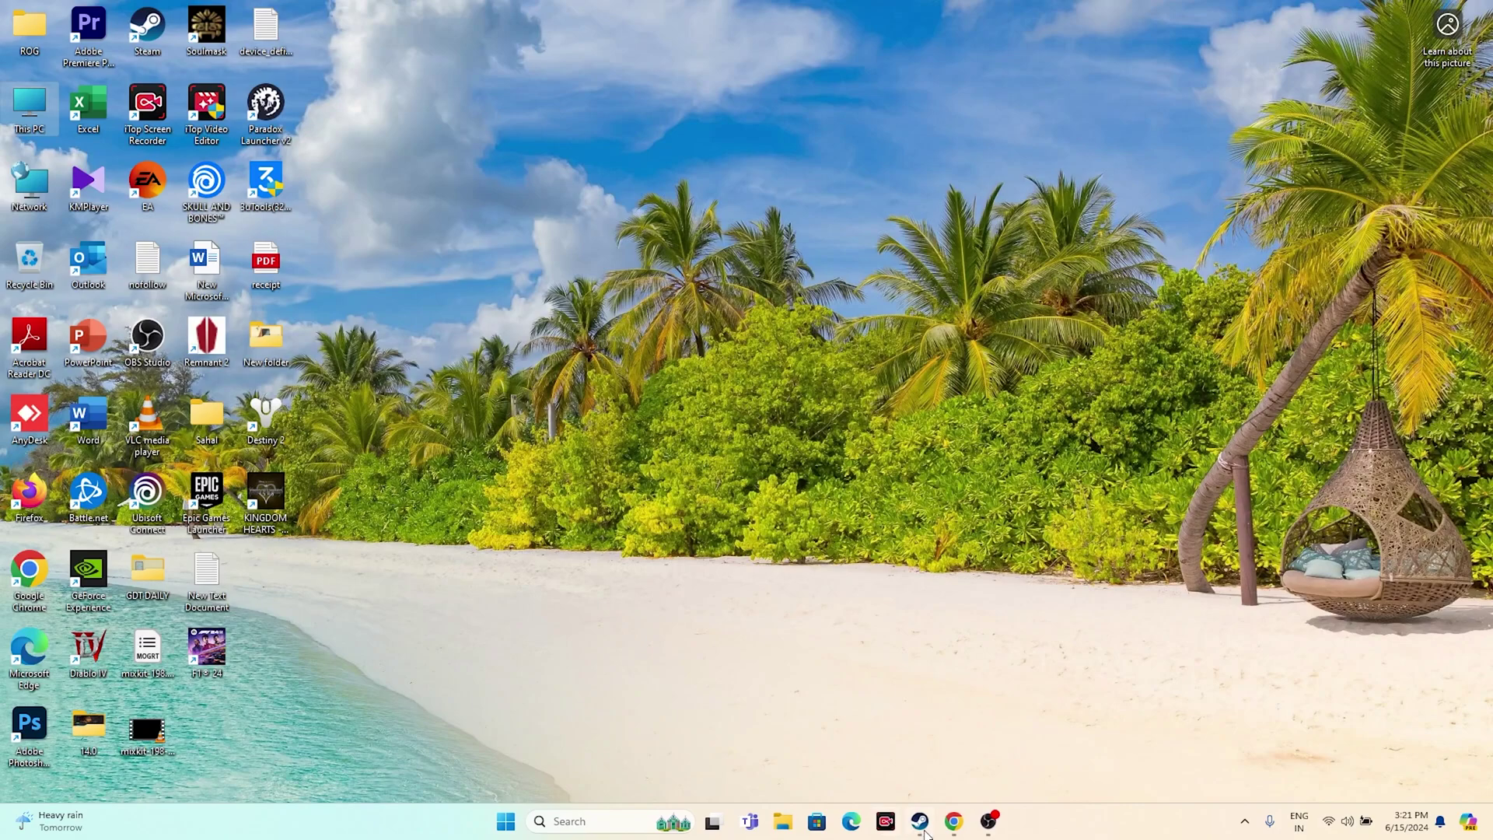
click(919, 821)
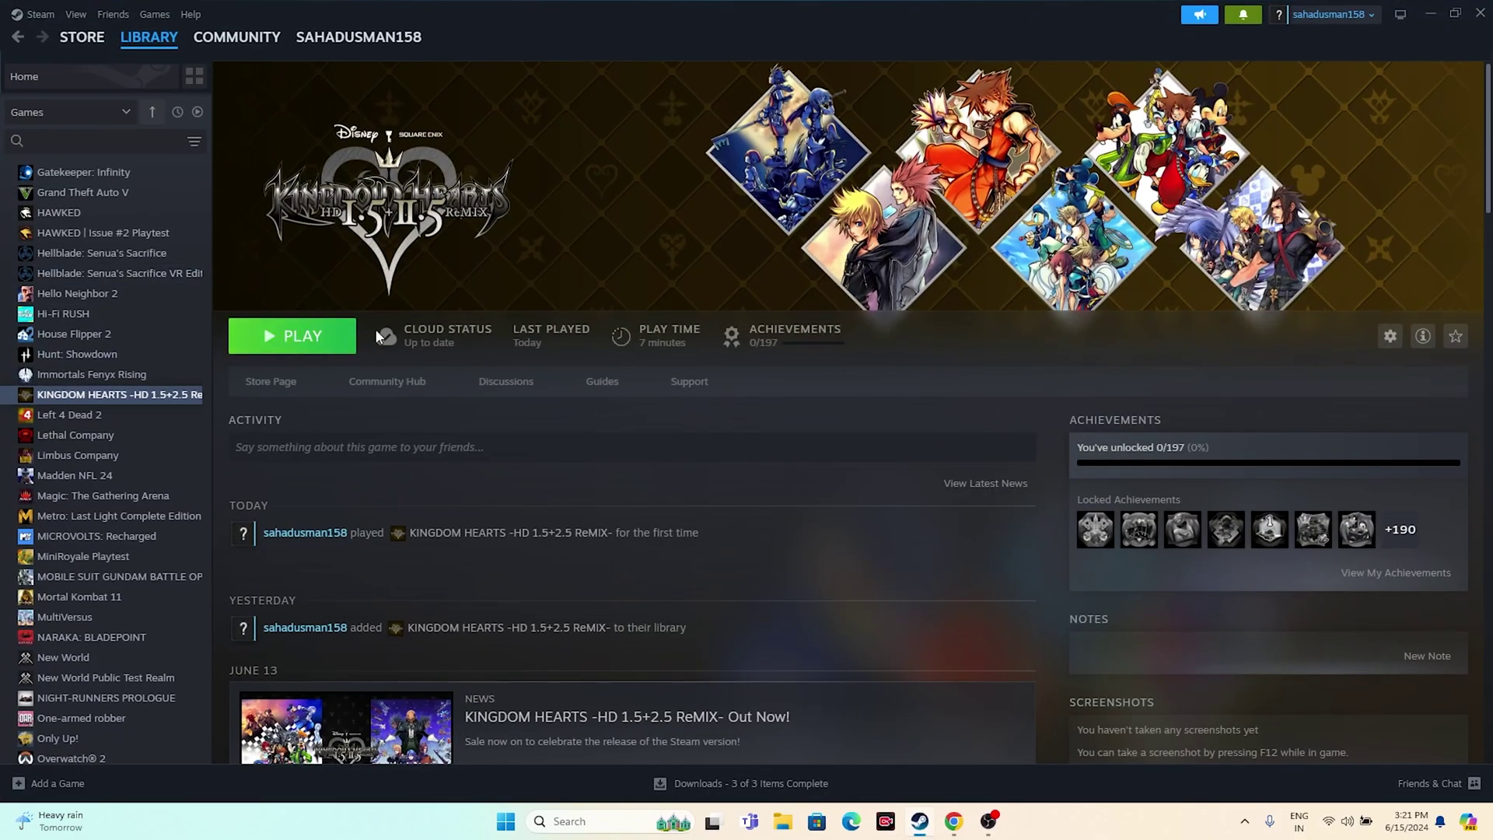
mouse_move(378, 336)
double_click(1427, 22)
Search Windows for the graphics settings, open them, and look over the list of apps with custom options
click(558, 821)
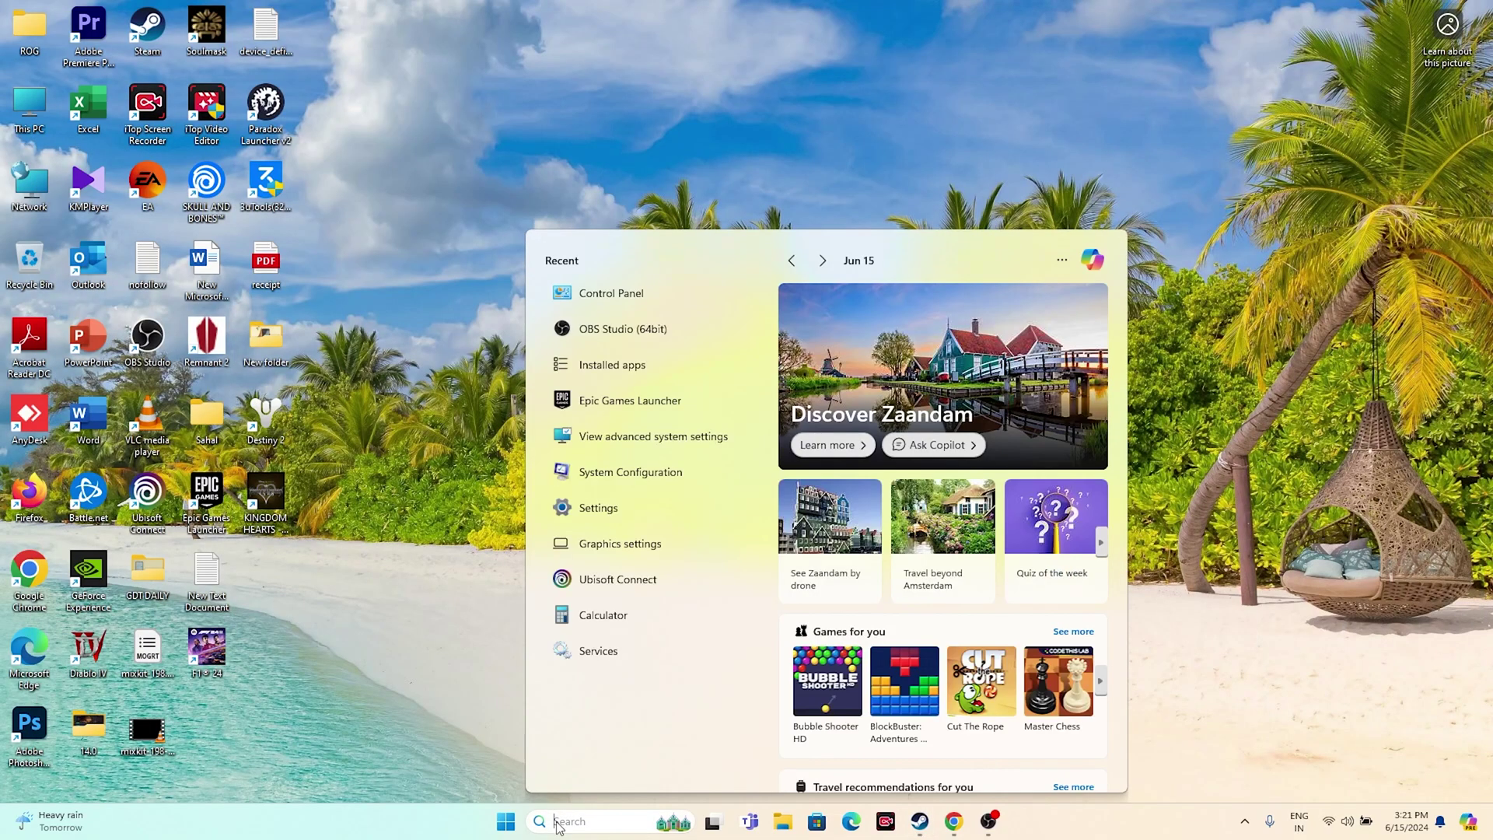
text(graphi)
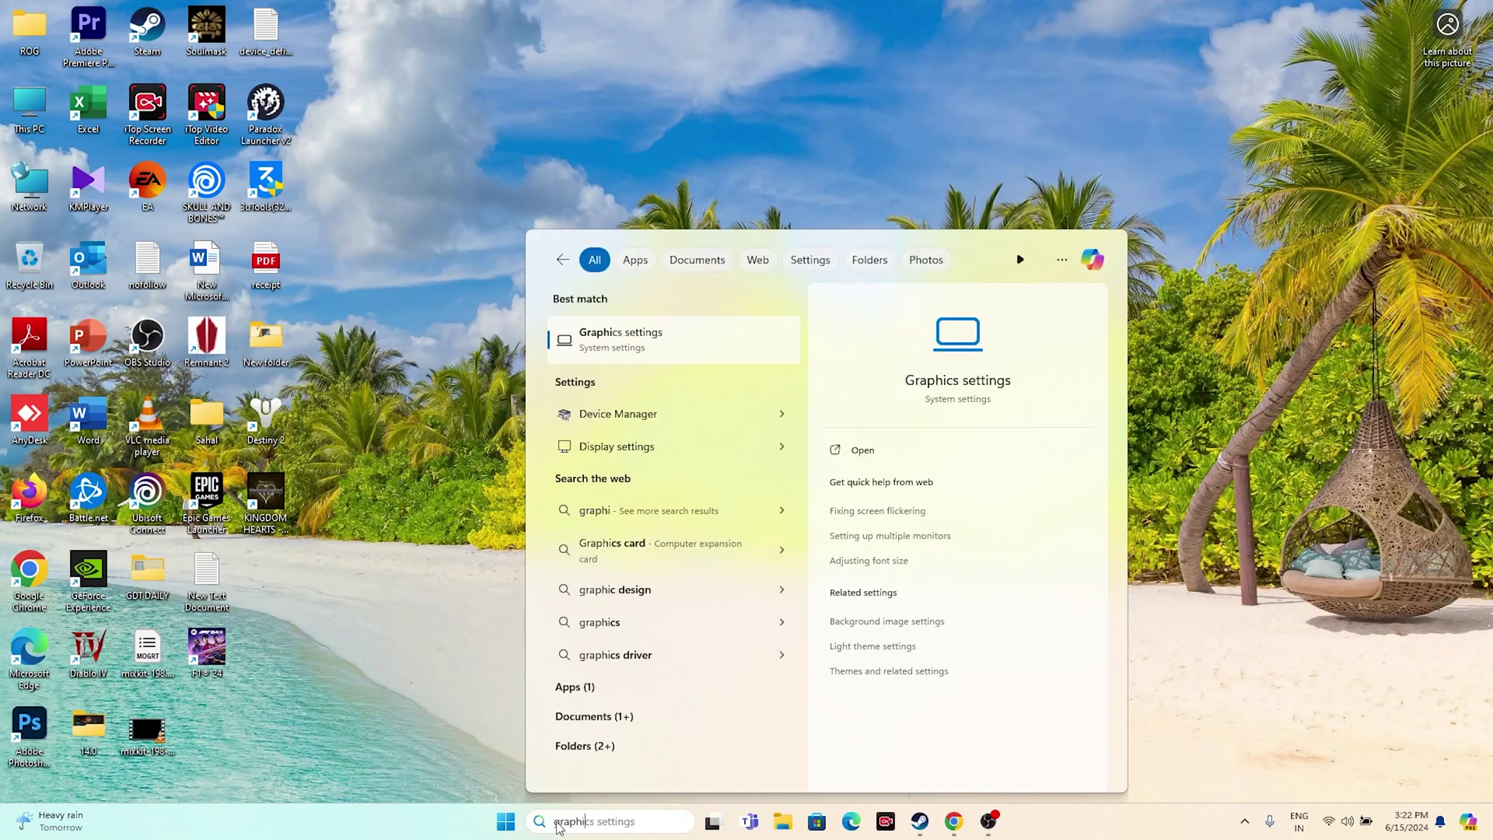
click(673, 335)
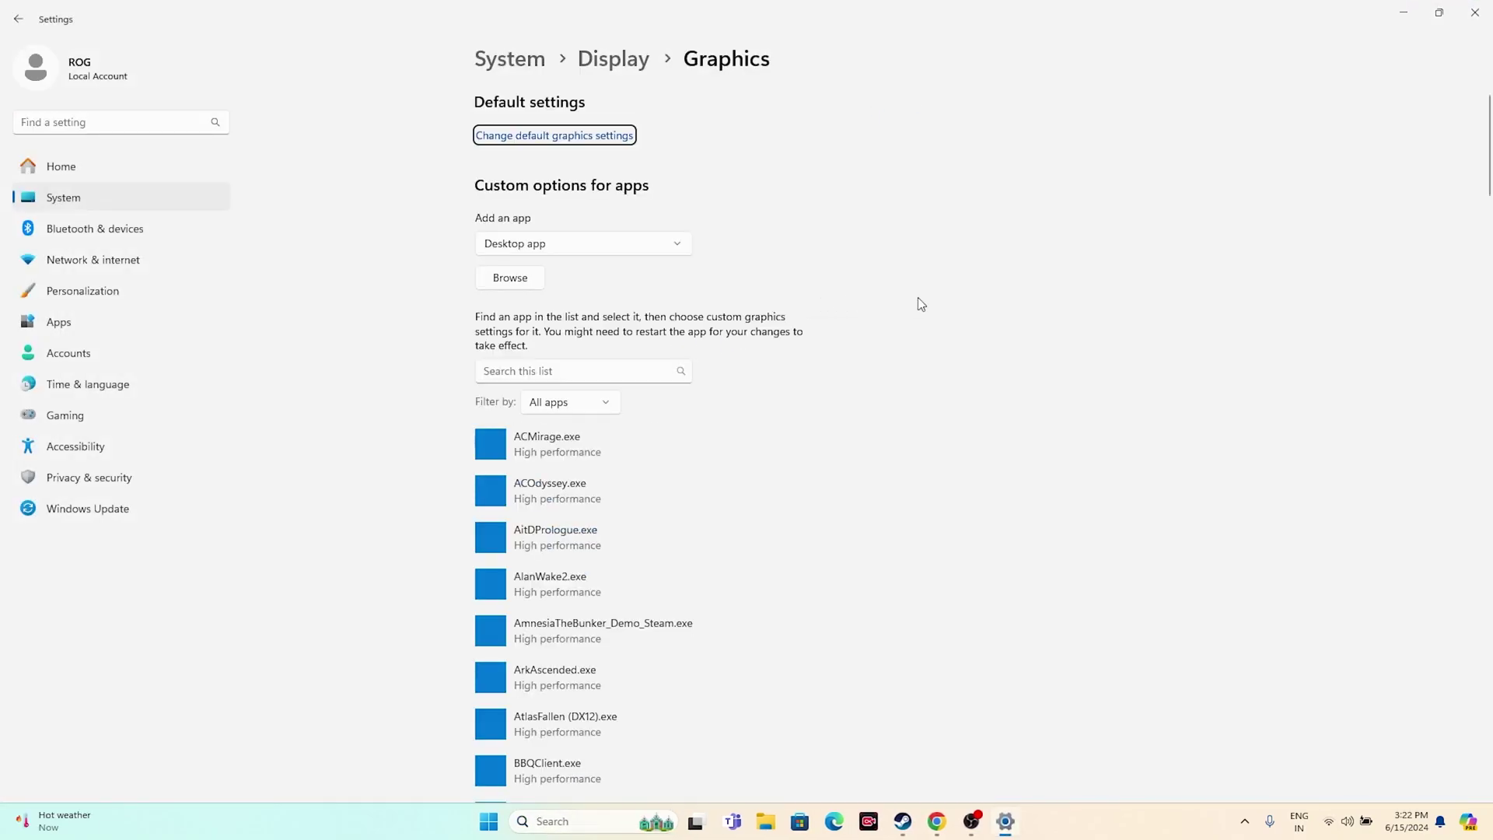
scroll(921, 303, down, 2)
scroll(923, 302, down, 3)
scroll(923, 302, up, 5)
Browse for a desktop app to add to the graphics list, navigating to C:\Program Files (x86)\Steam\steamapps\common
click(510, 280)
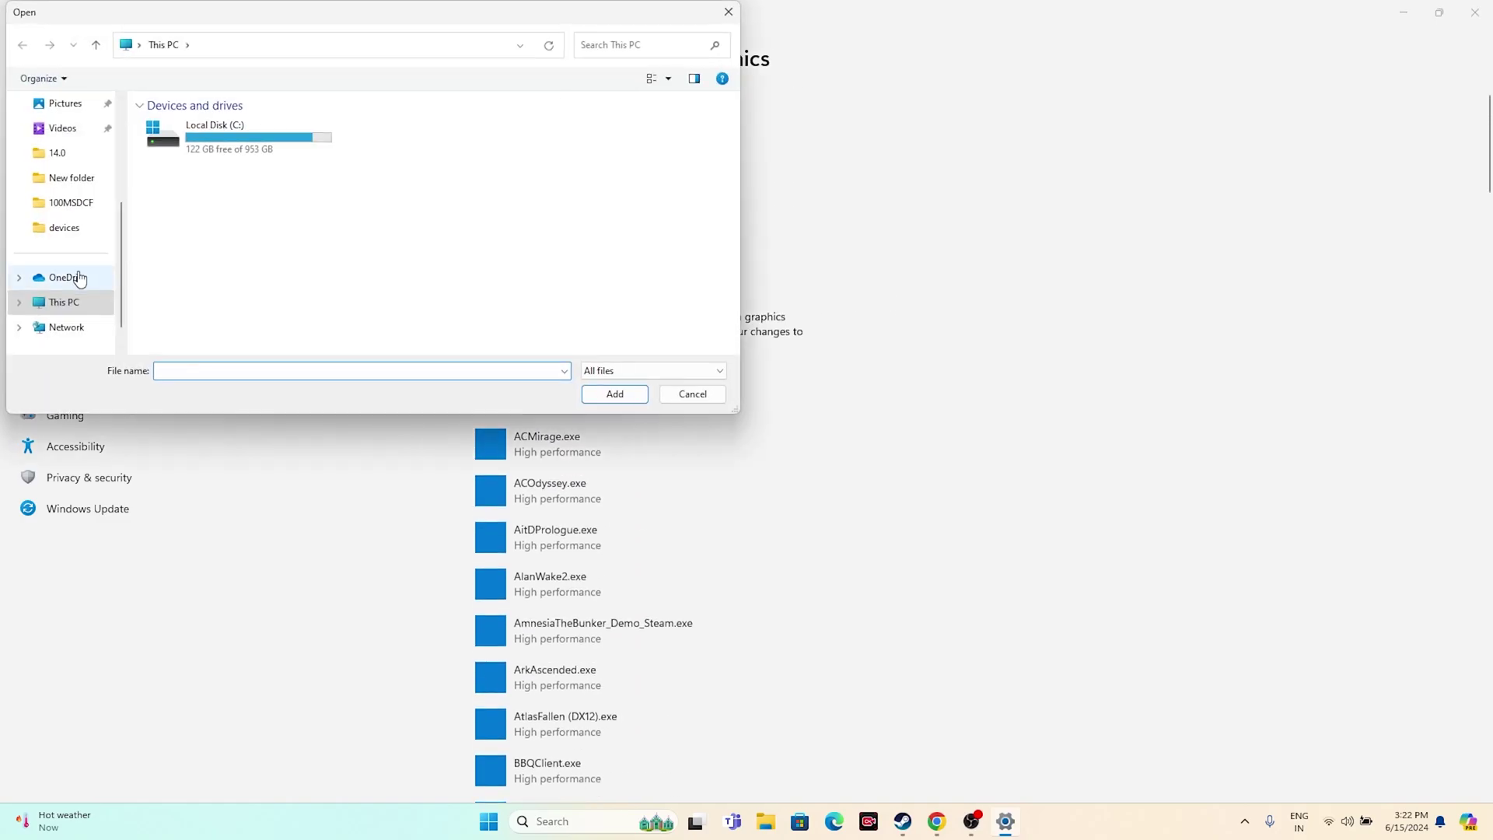
double_click(255, 143)
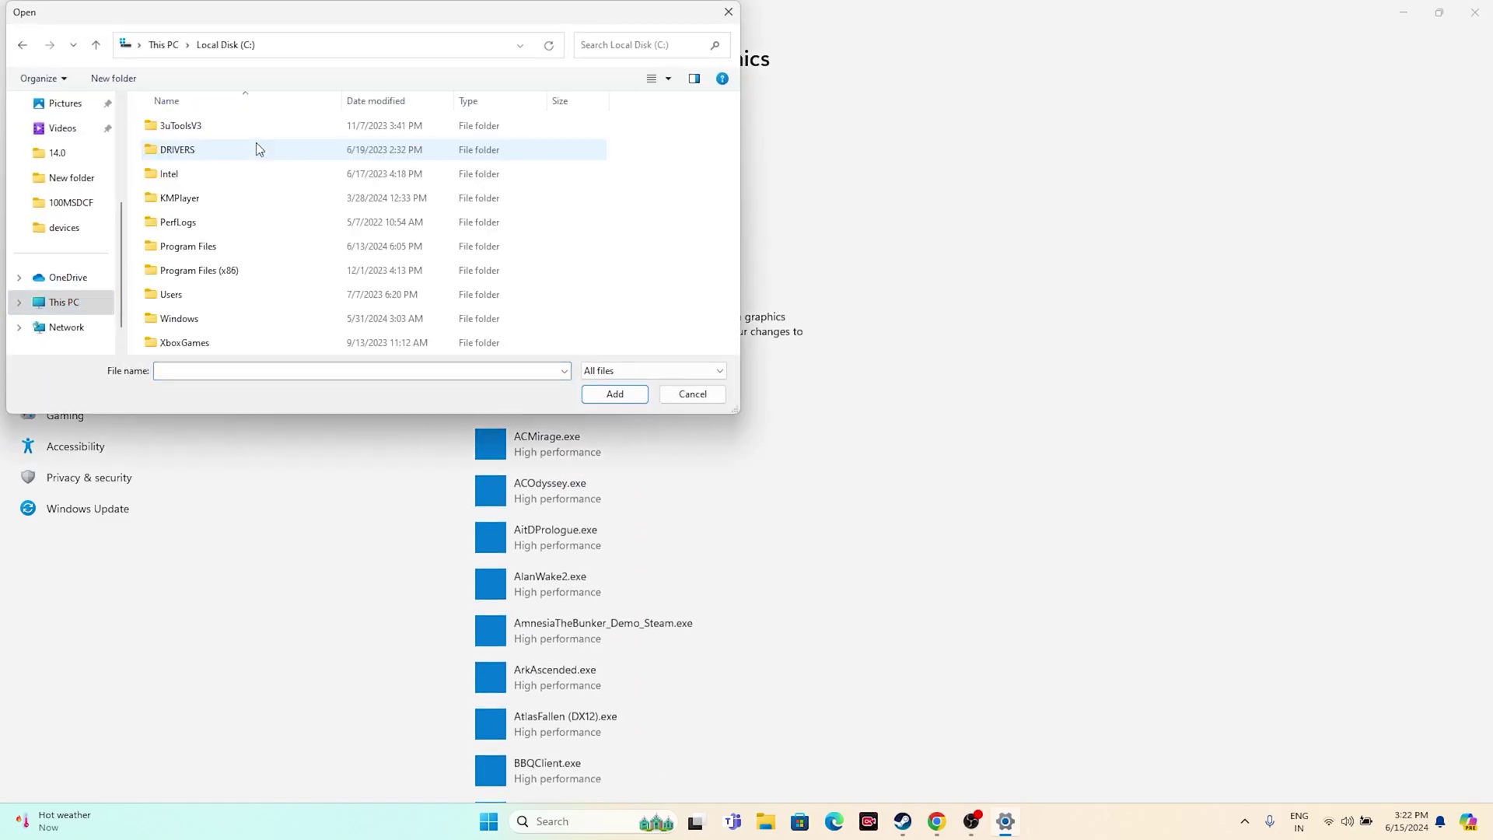
double_click(225, 270)
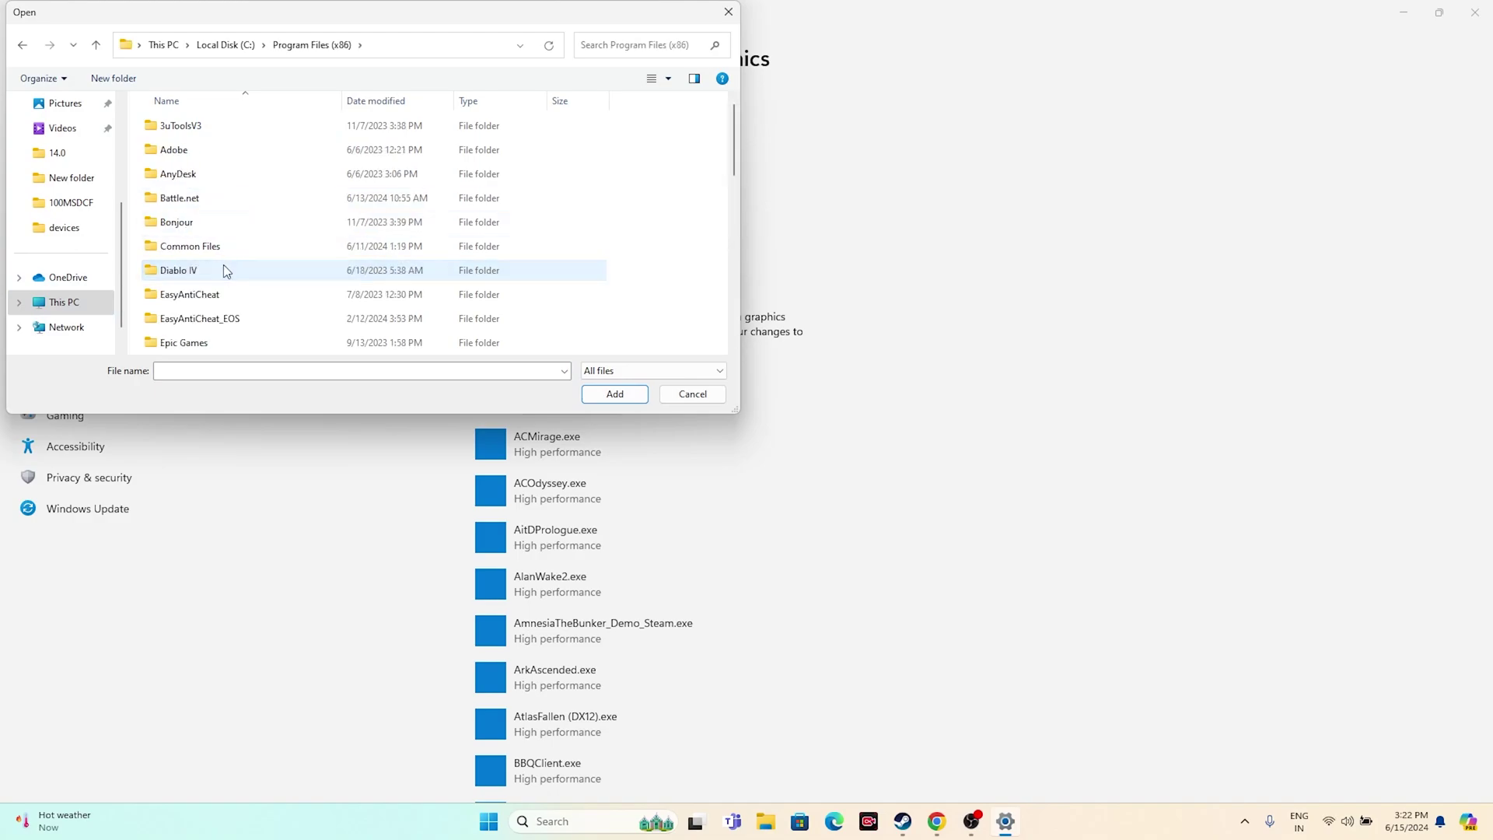
scroll(225, 264, down, 7)
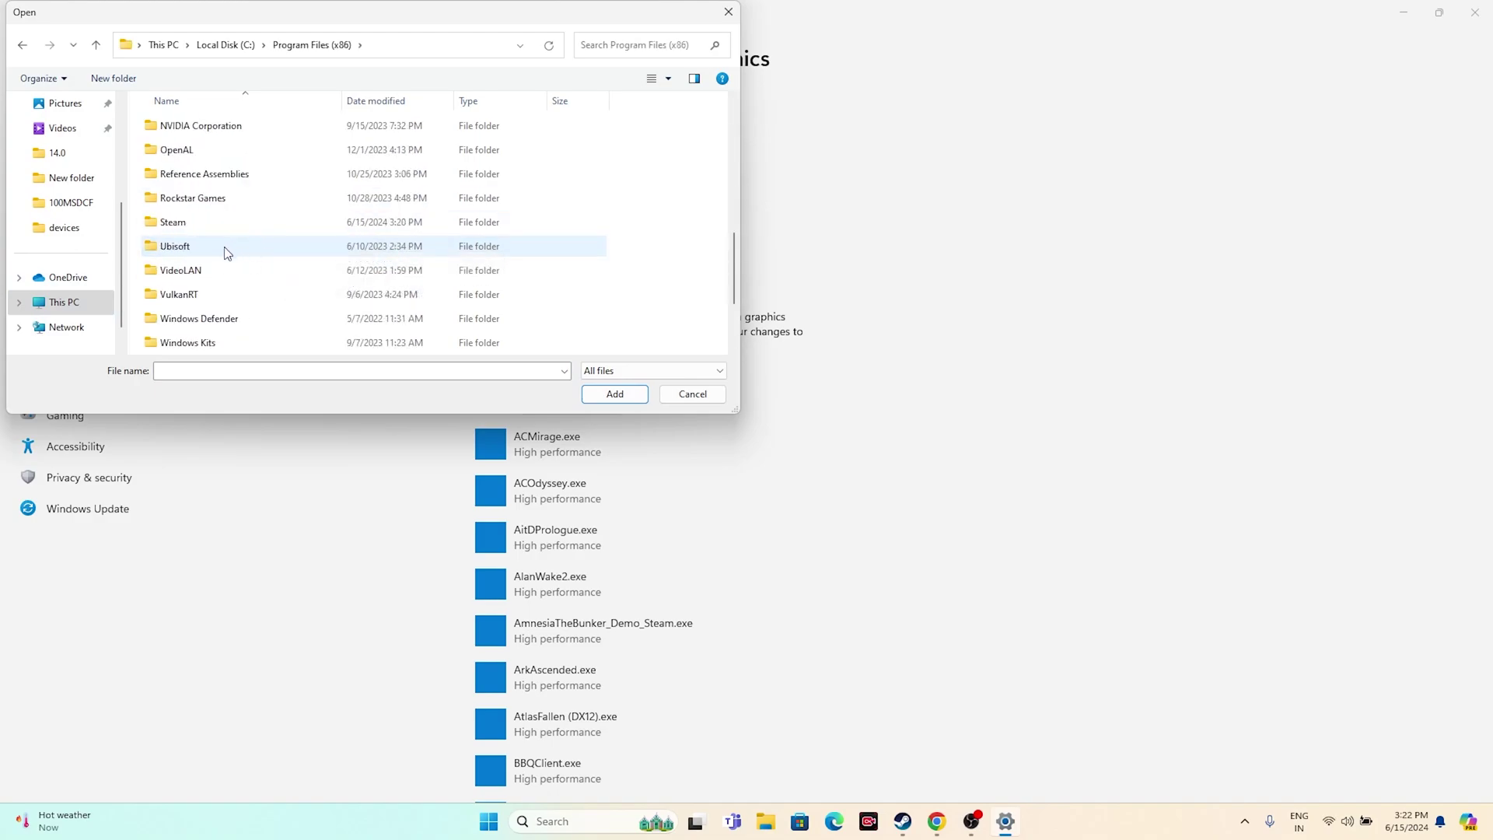
double_click(197, 224)
scroll(264, 233, down, 4)
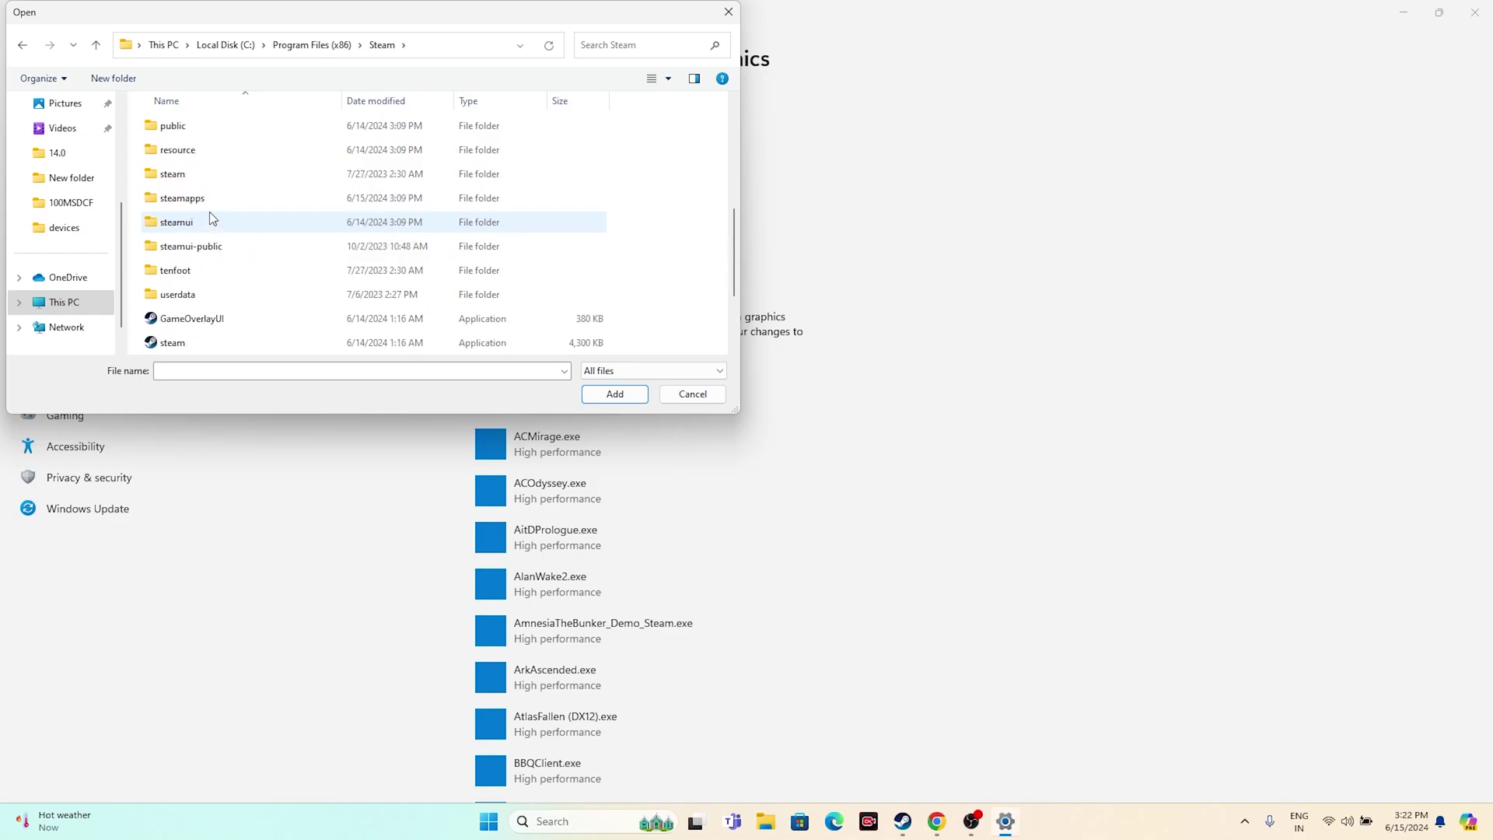
double_click(206, 199)
double_click(202, 128)
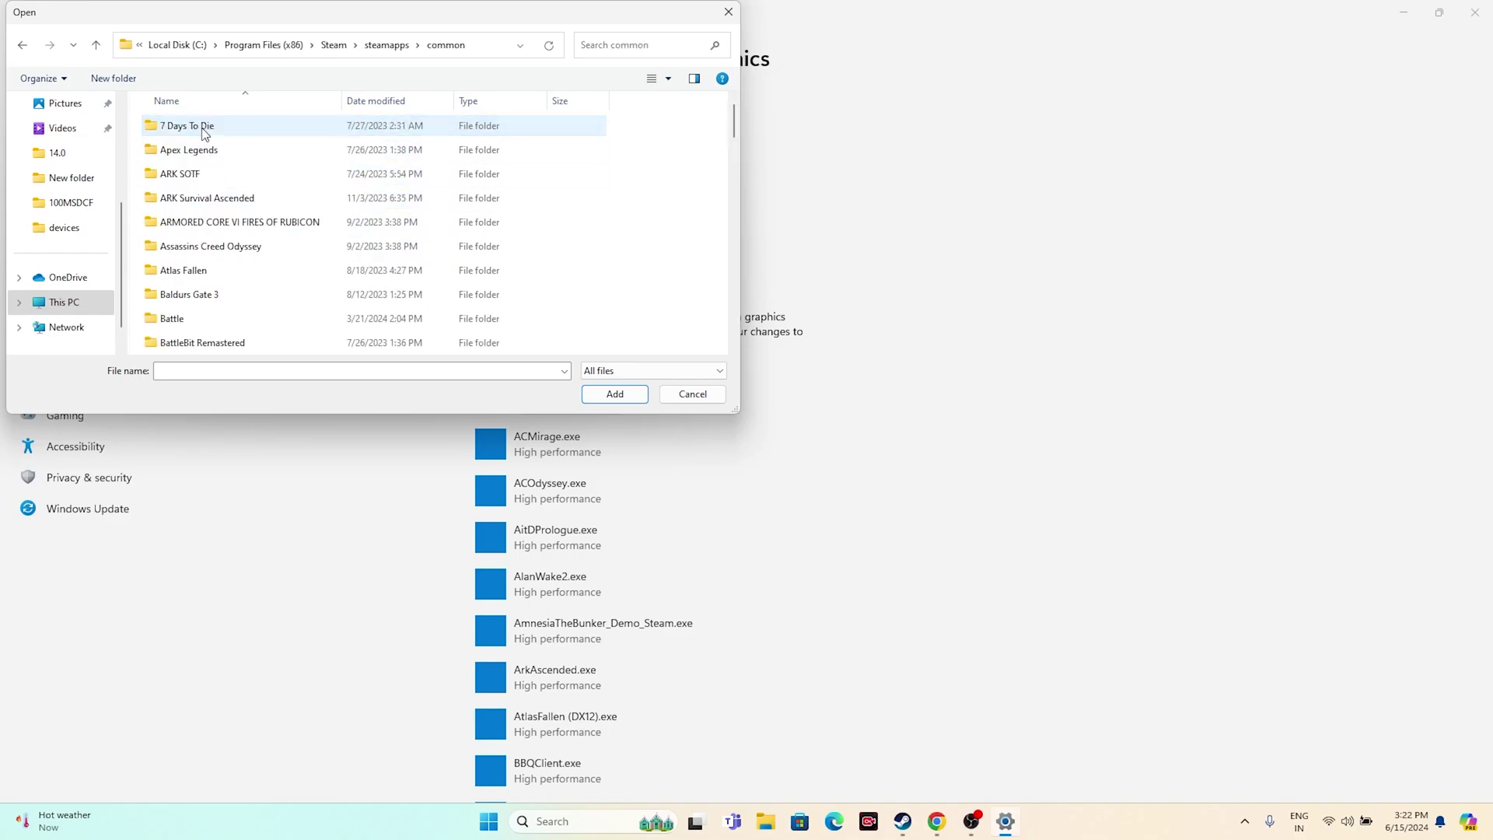
Find the KINGDOM HEARTS -HD 1.5+2.5 ReMIX- folder and add its KINGDOM HEARTS II FINAL MIX application to the graphics list
scroll(227, 209, down, 10)
scroll(231, 211, down, 10)
scroll(230, 212, down, 2)
scroll(230, 211, down, 2)
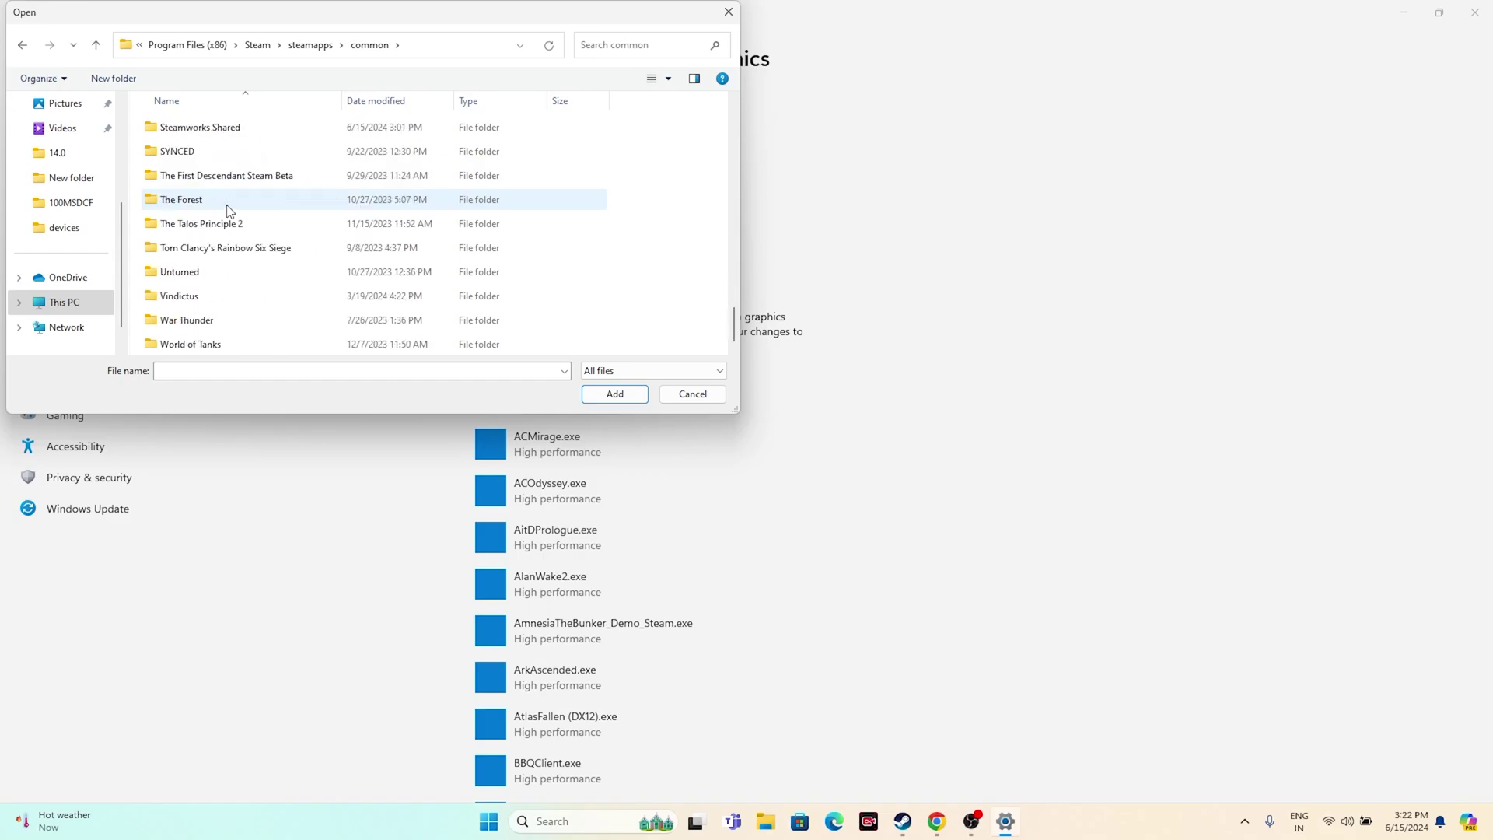
scroll(229, 215, up, 5)
scroll(229, 215, up, 8)
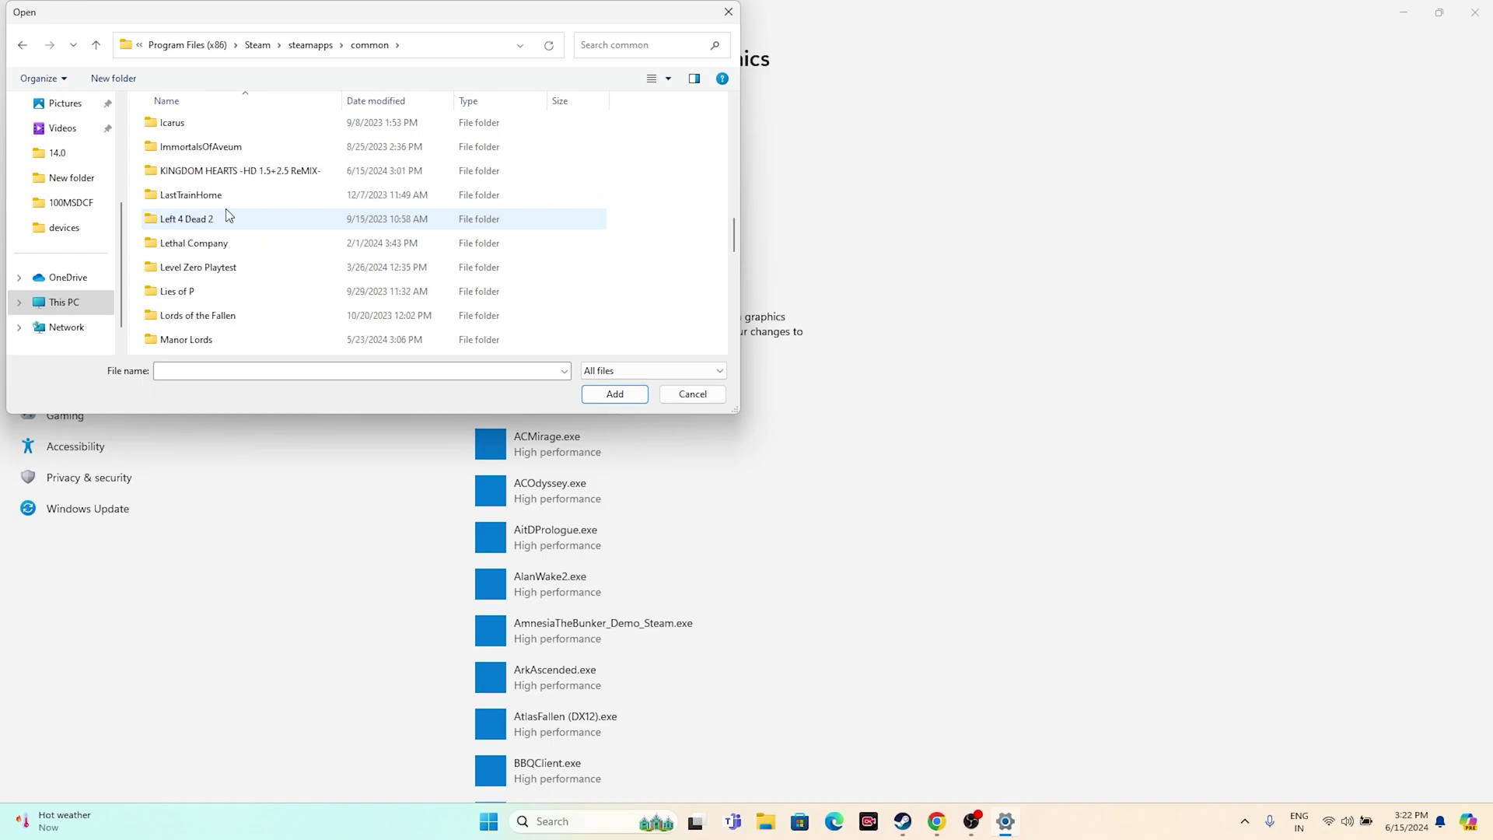
scroll(226, 209, up, 5)
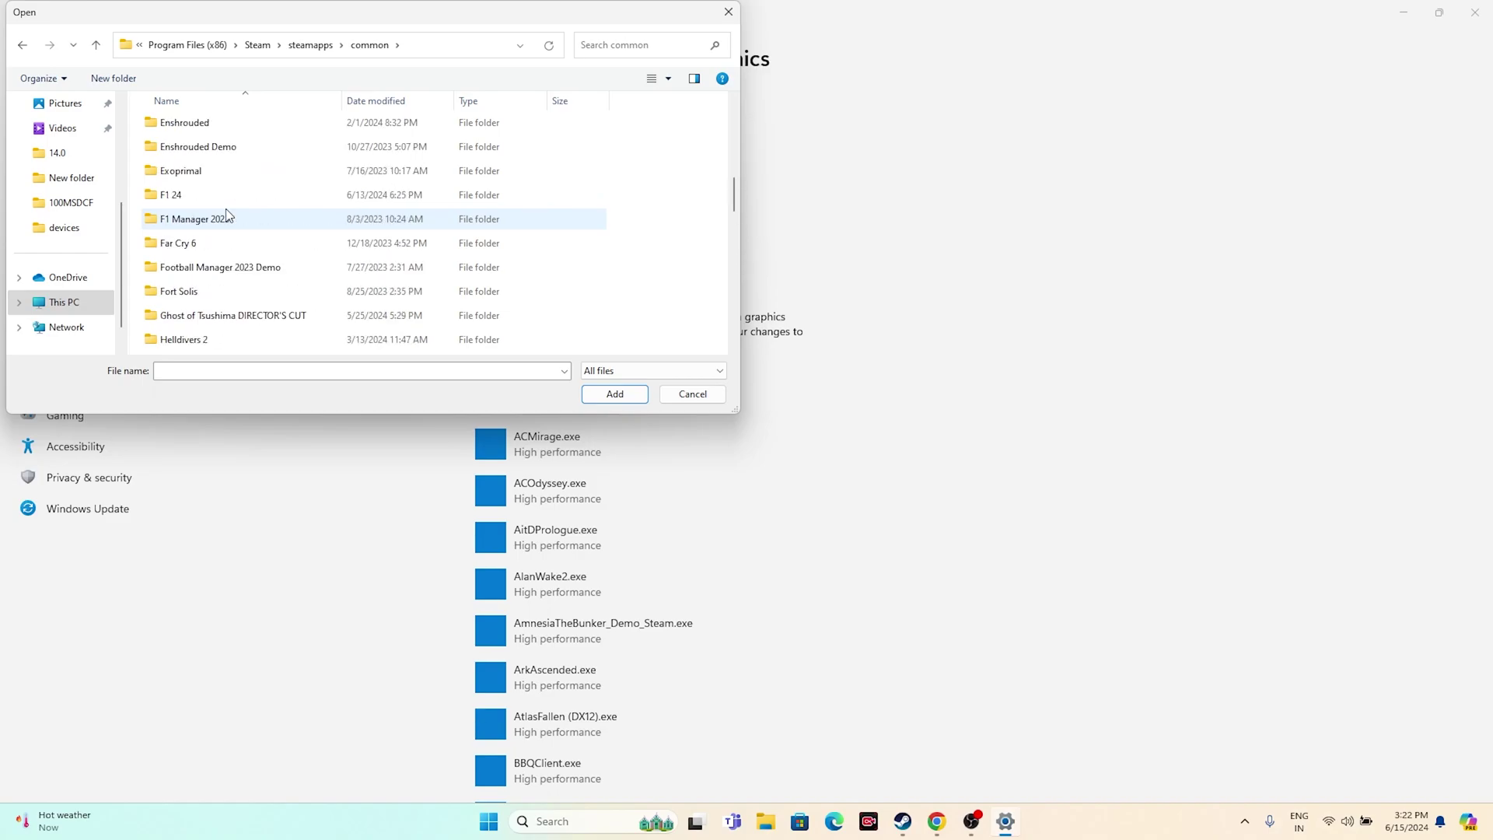
scroll(226, 209, up, 2)
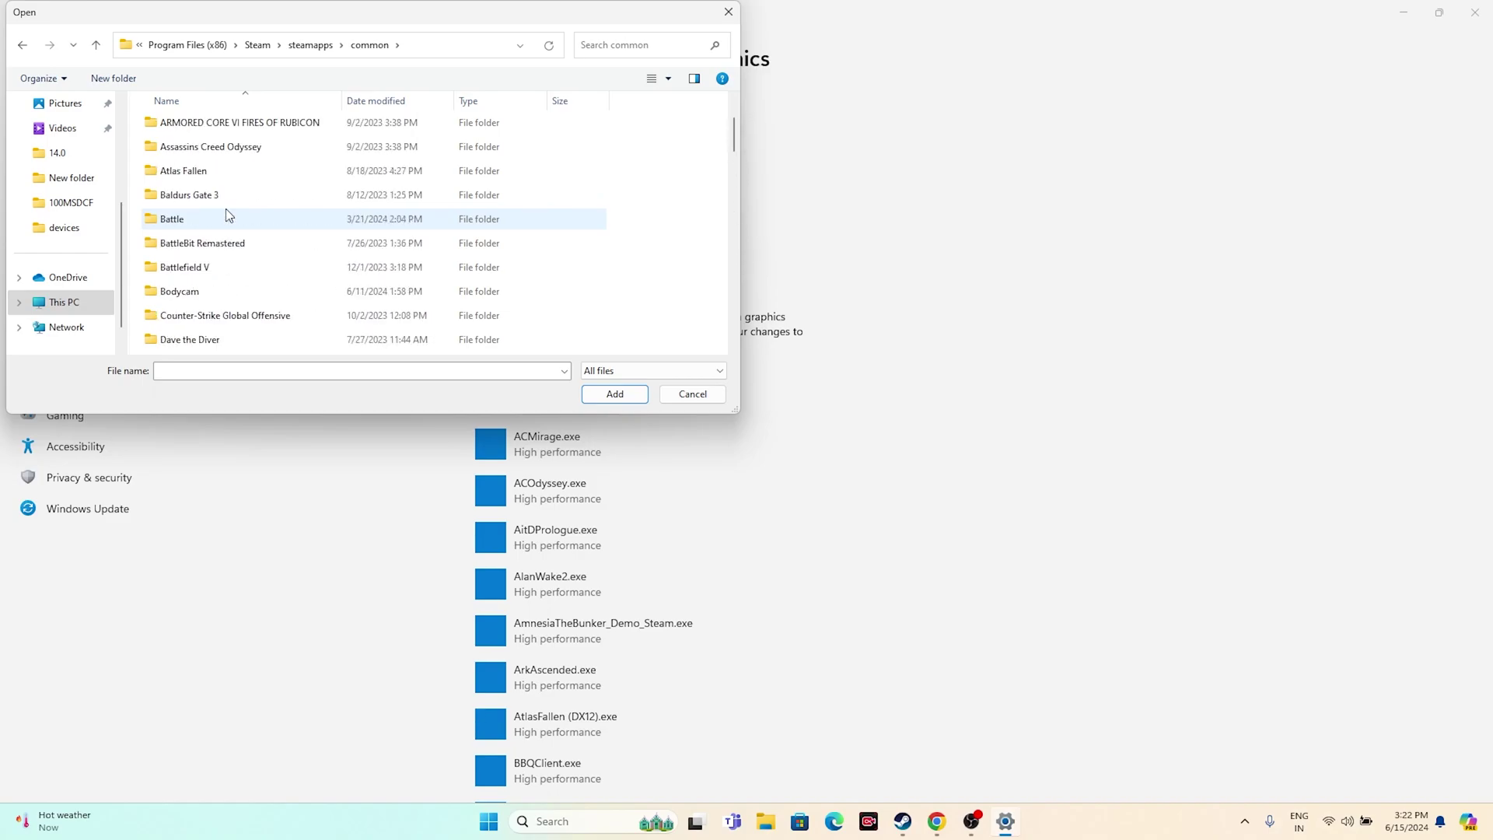
scroll(225, 210, up, 2)
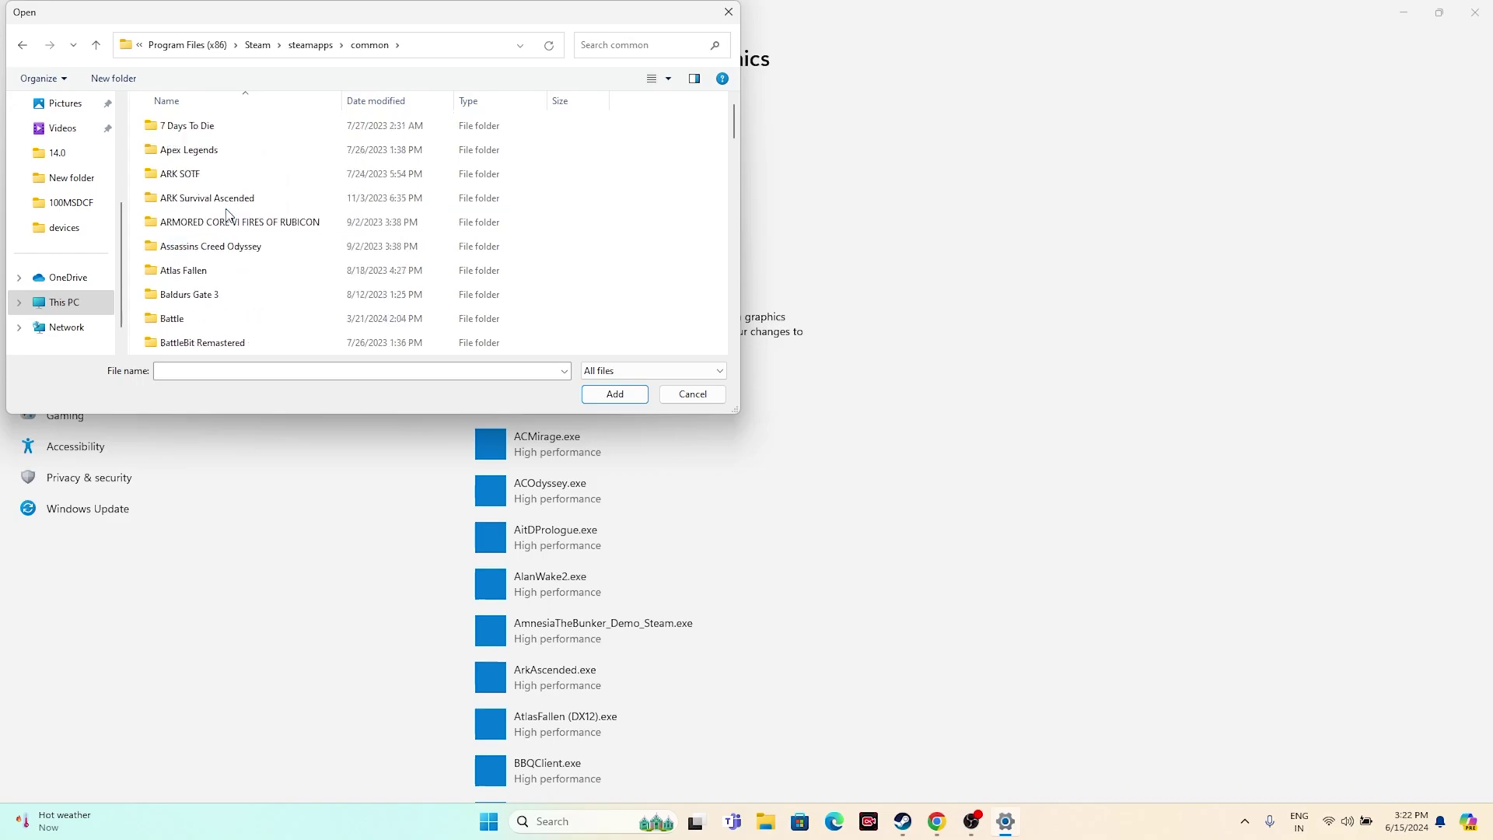
scroll(227, 212, down, 10)
scroll(226, 212, down, 2)
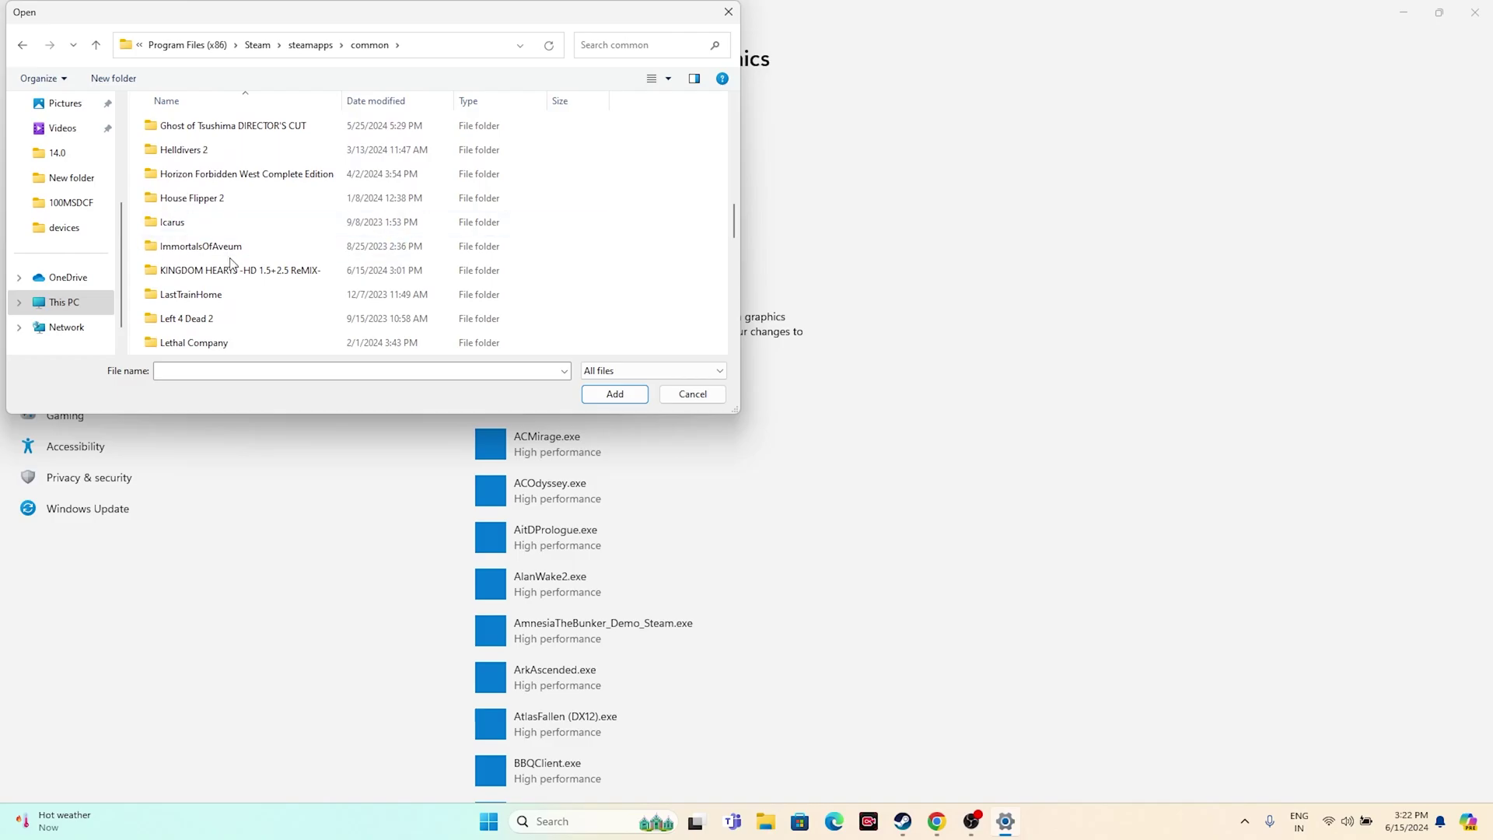
double_click(257, 269)
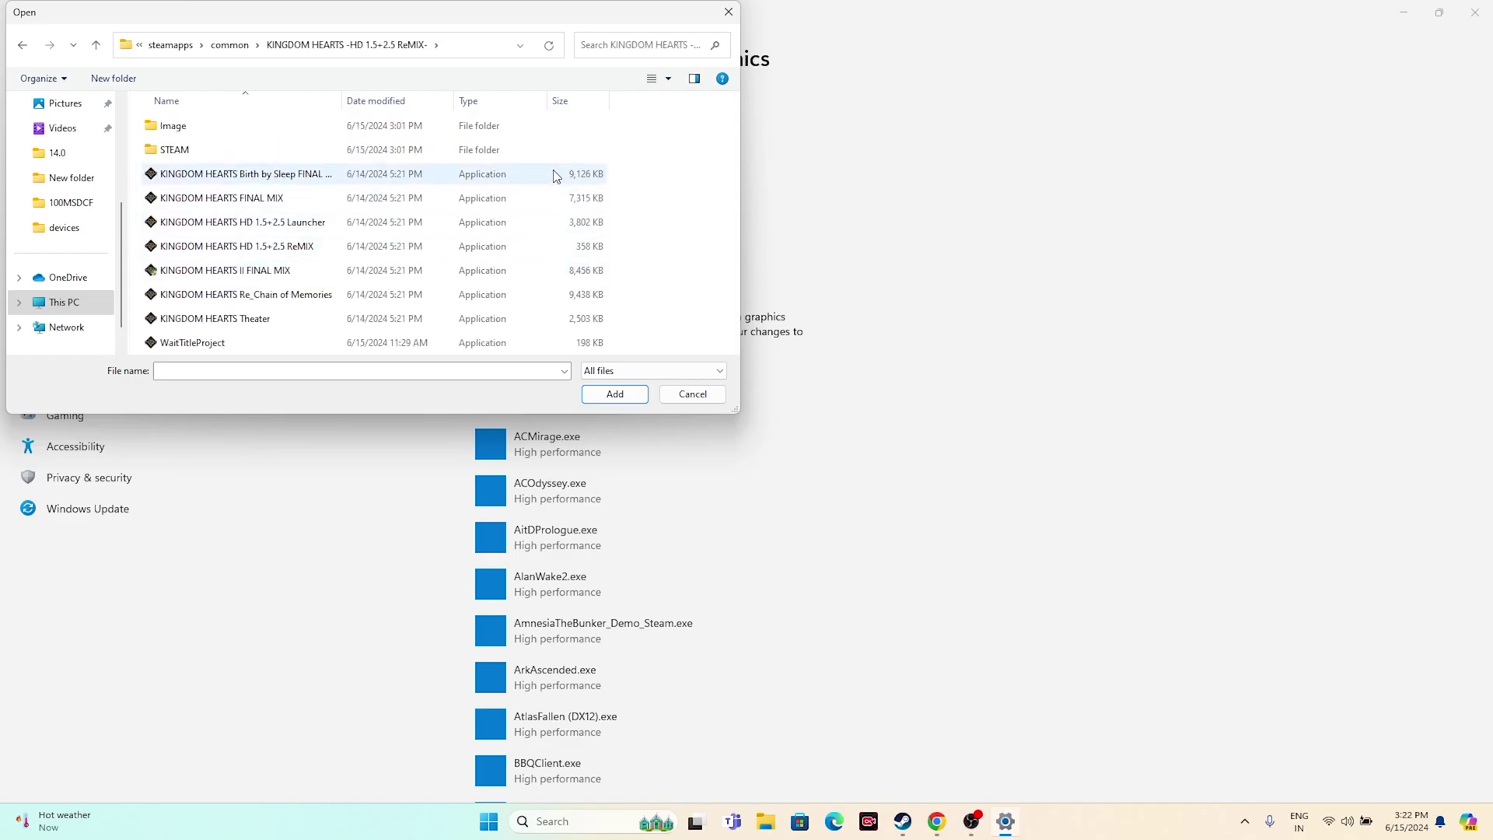
click(298, 272)
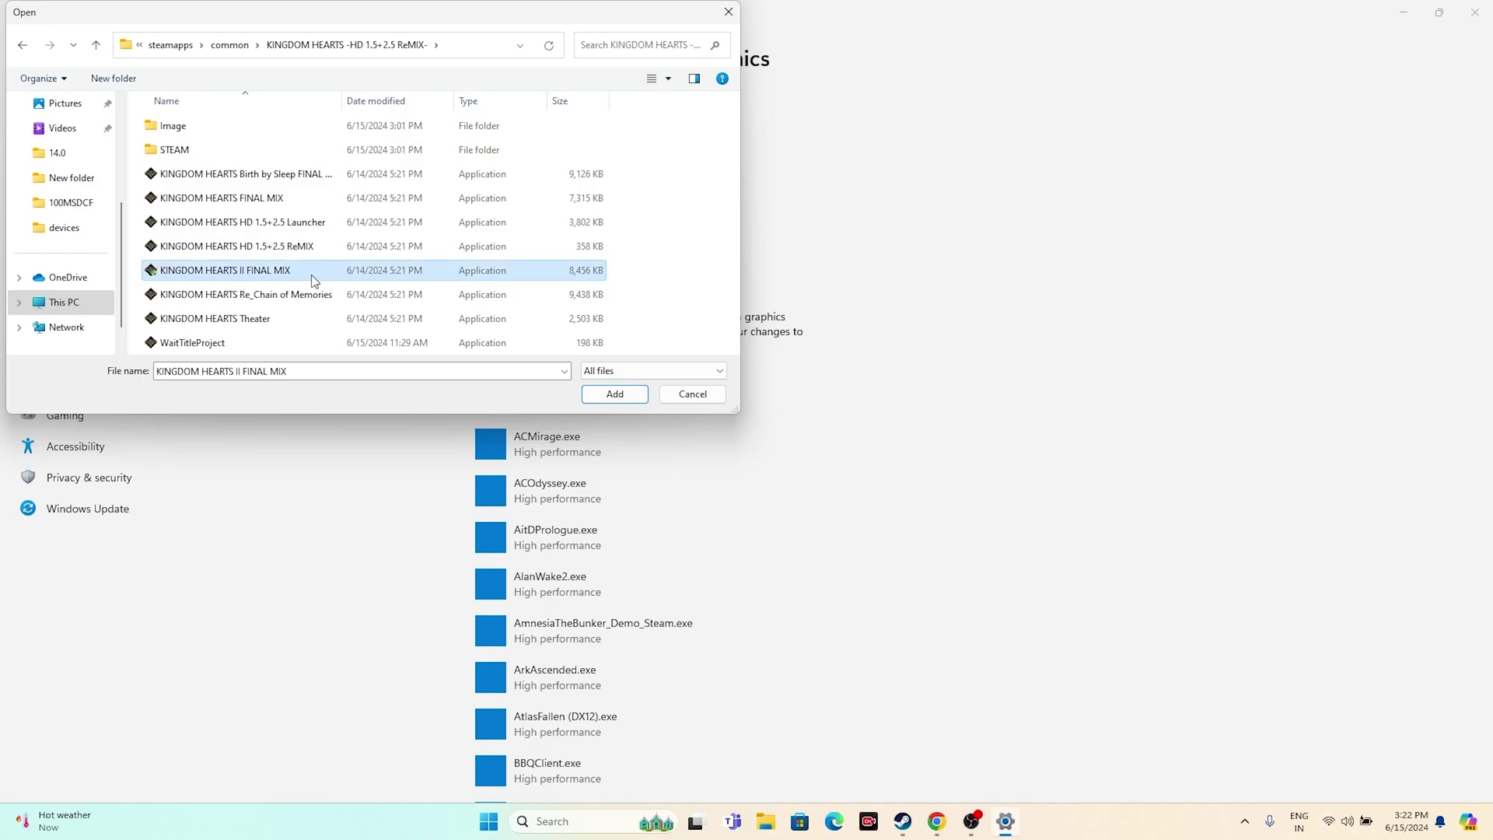
click(615, 393)
Set the graphics preference of the added KINGDOM HEARTS app to High performance, save it, and close Settings
scroll(933, 308, down, 1)
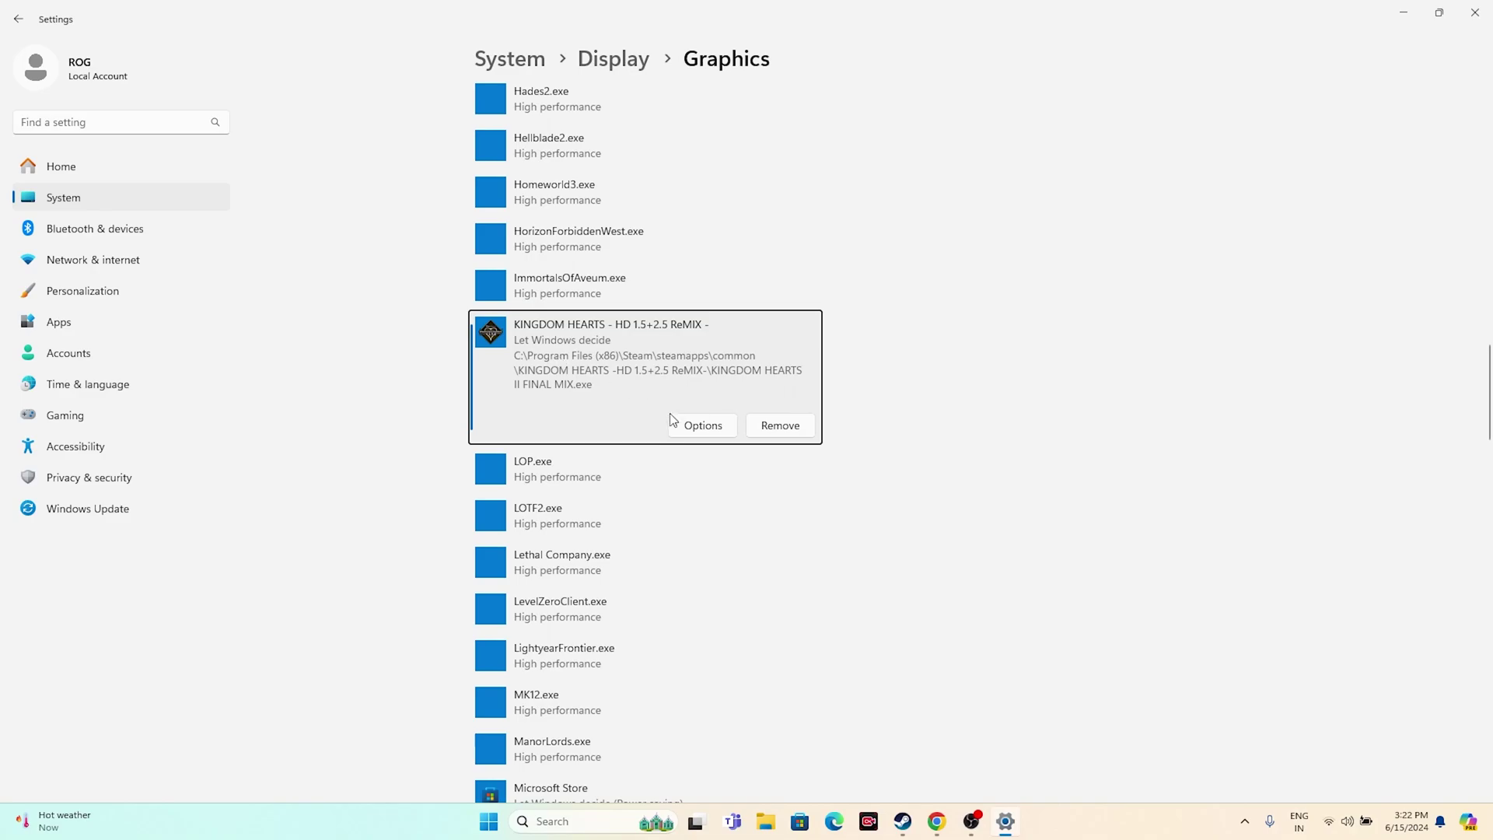
click(693, 425)
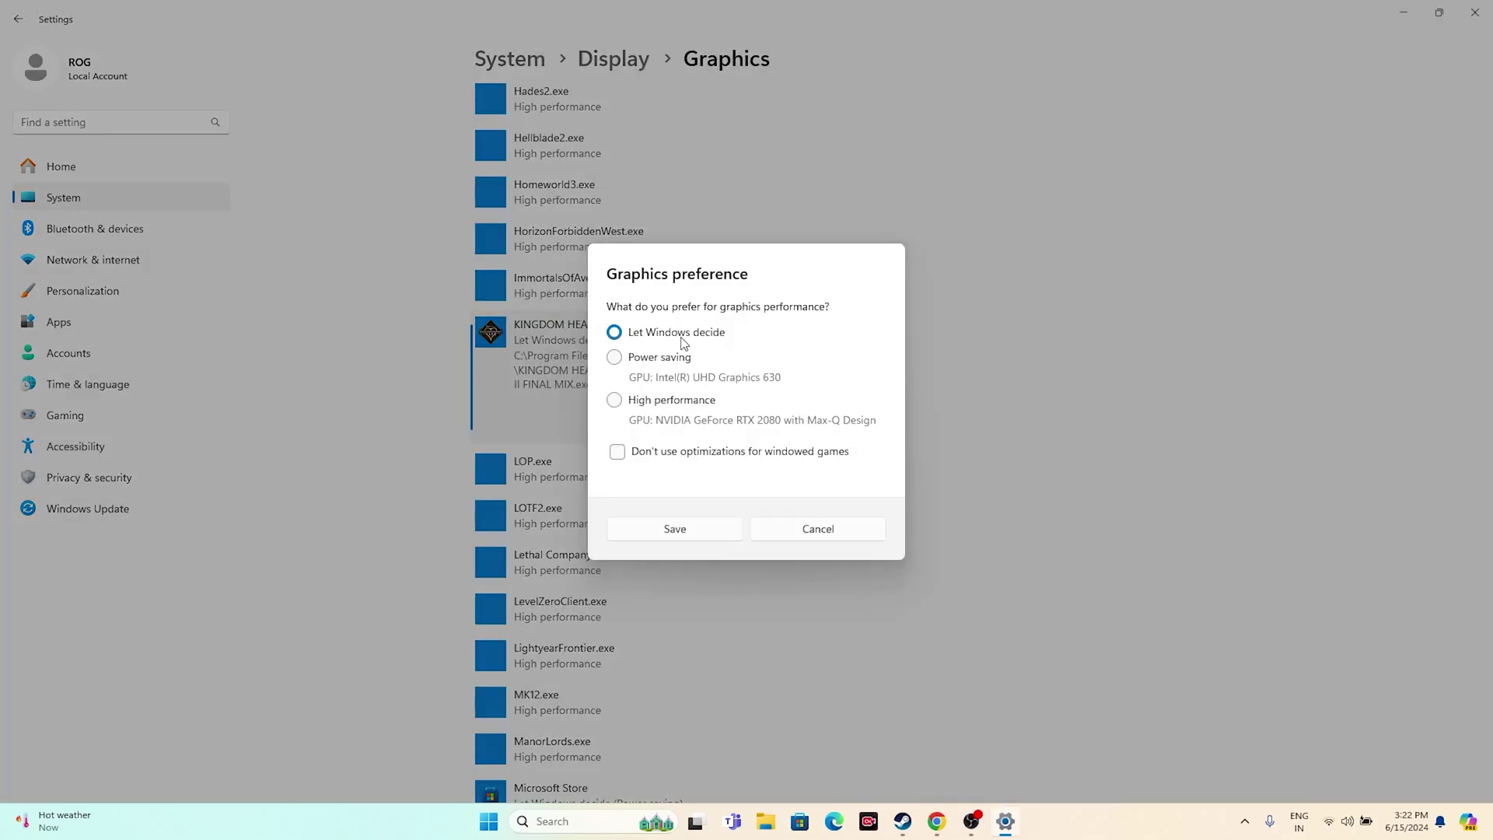
click(616, 400)
click(729, 524)
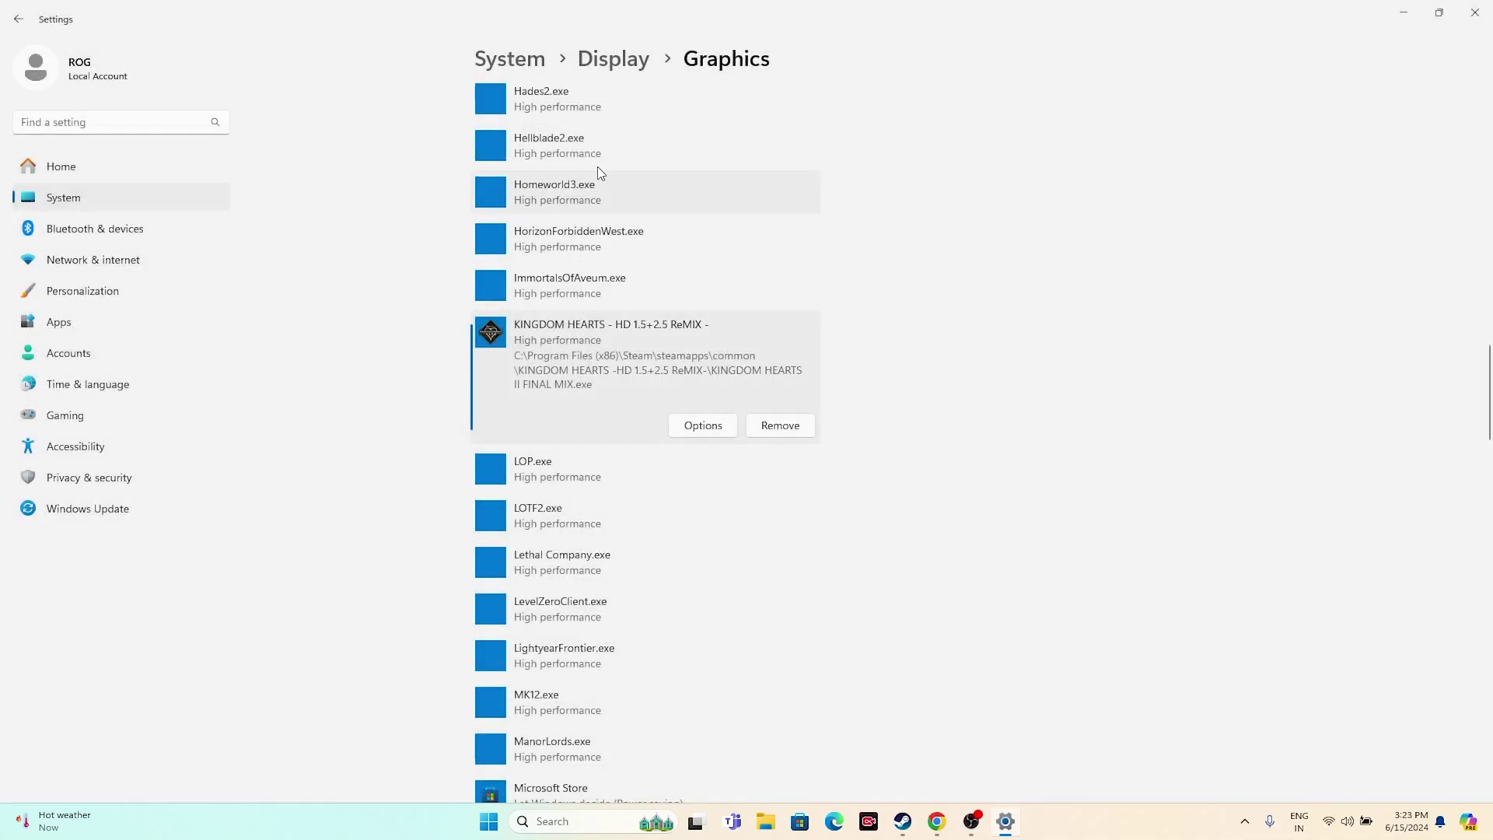
click(1474, 13)
click(919, 821)
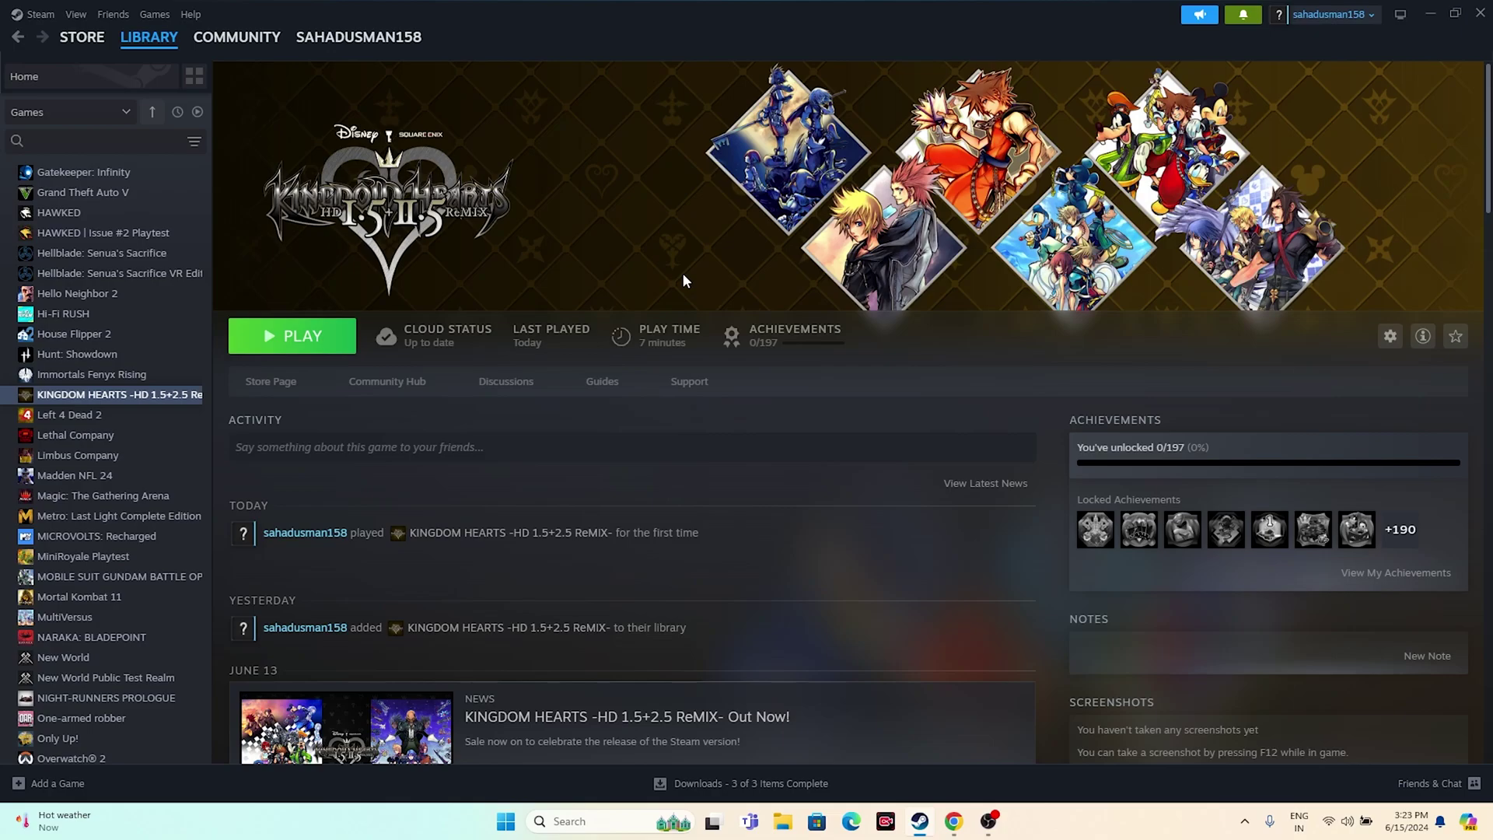
click(1431, 16)
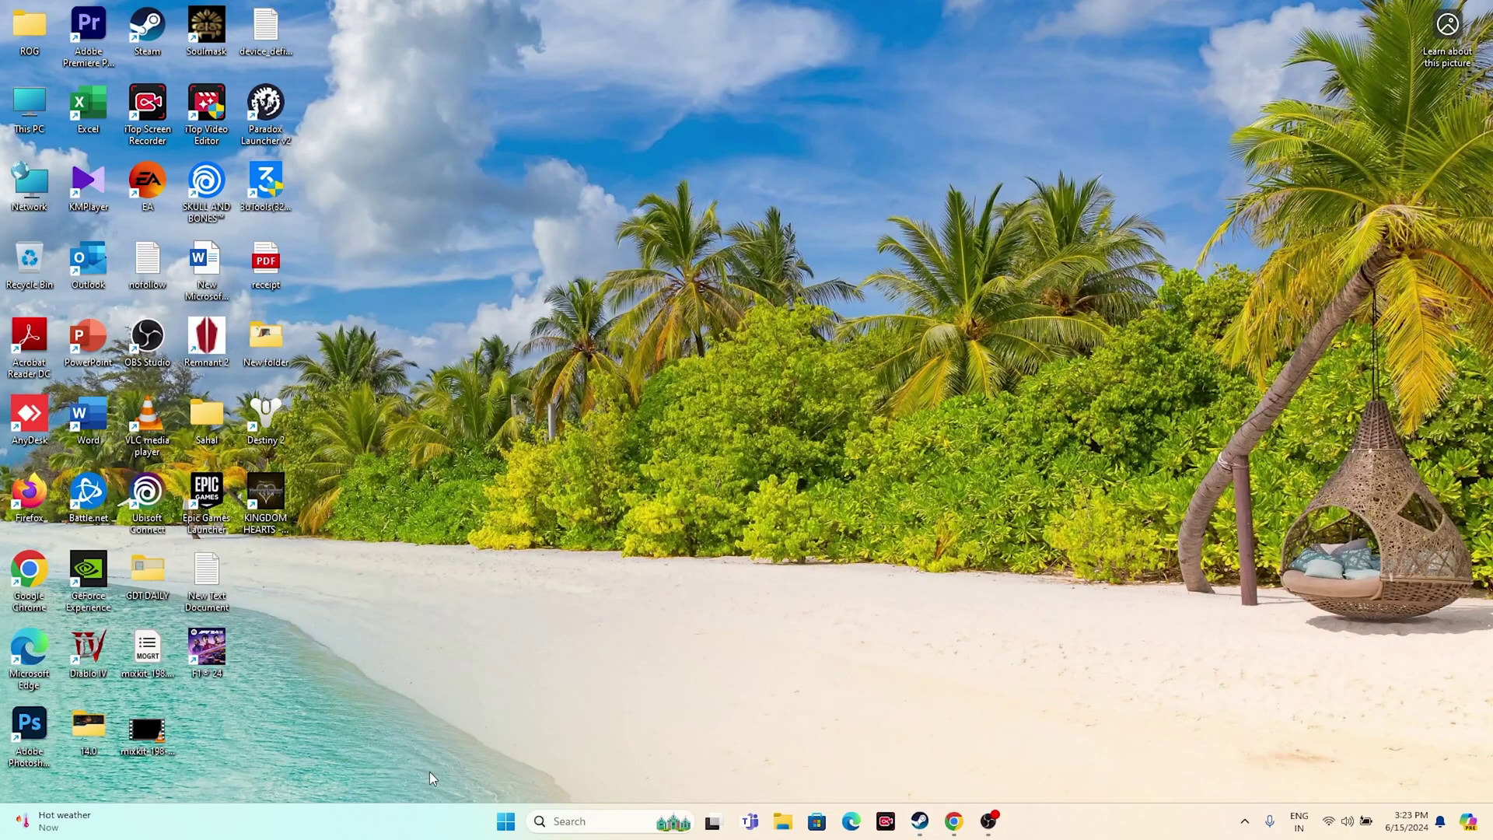
Search Windows for the advanced system settings and open the Virtual Memory settings from the advanced performance options
click(565, 817)
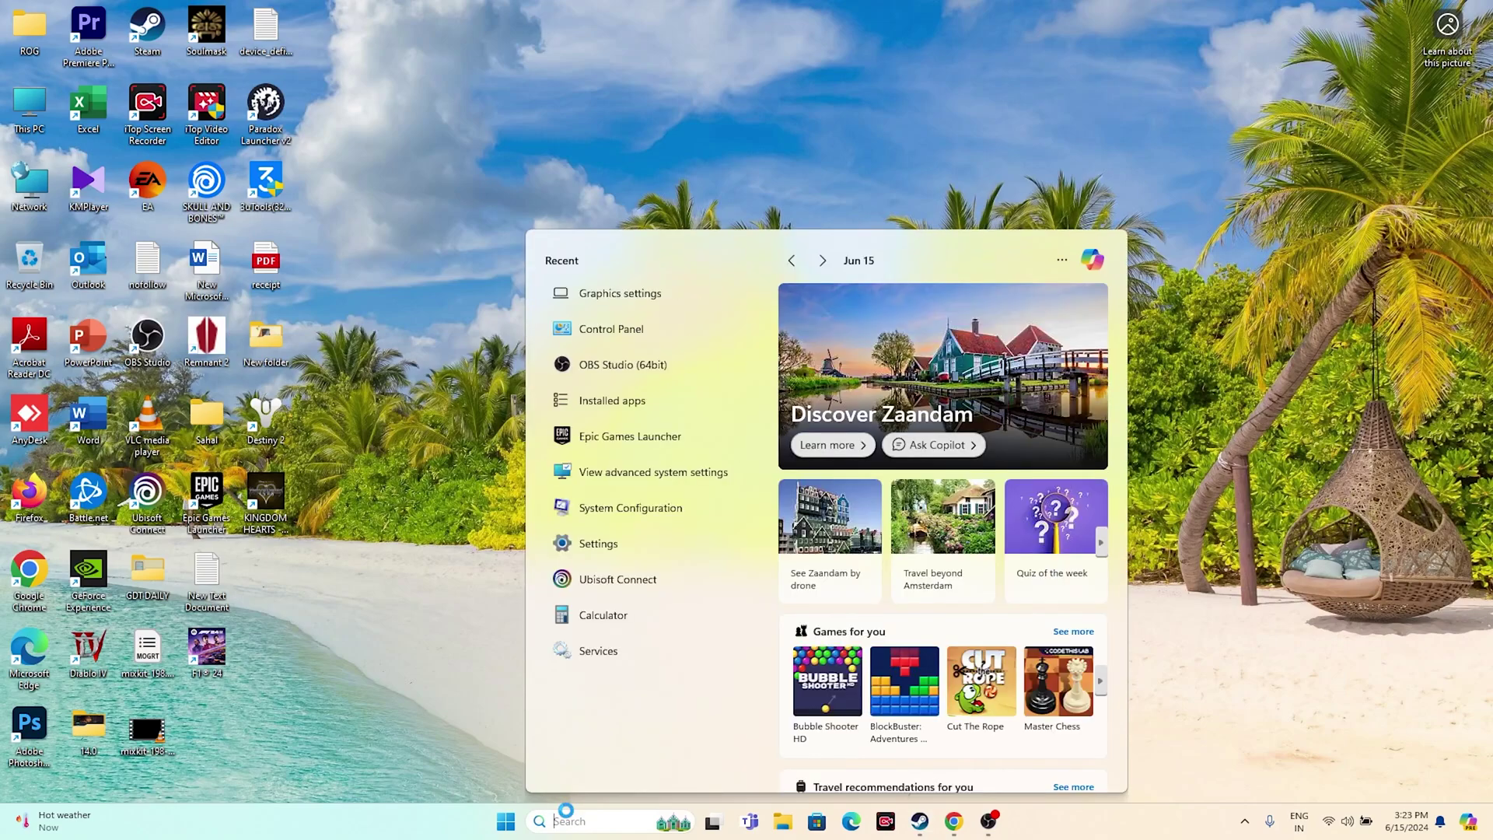
text(view)
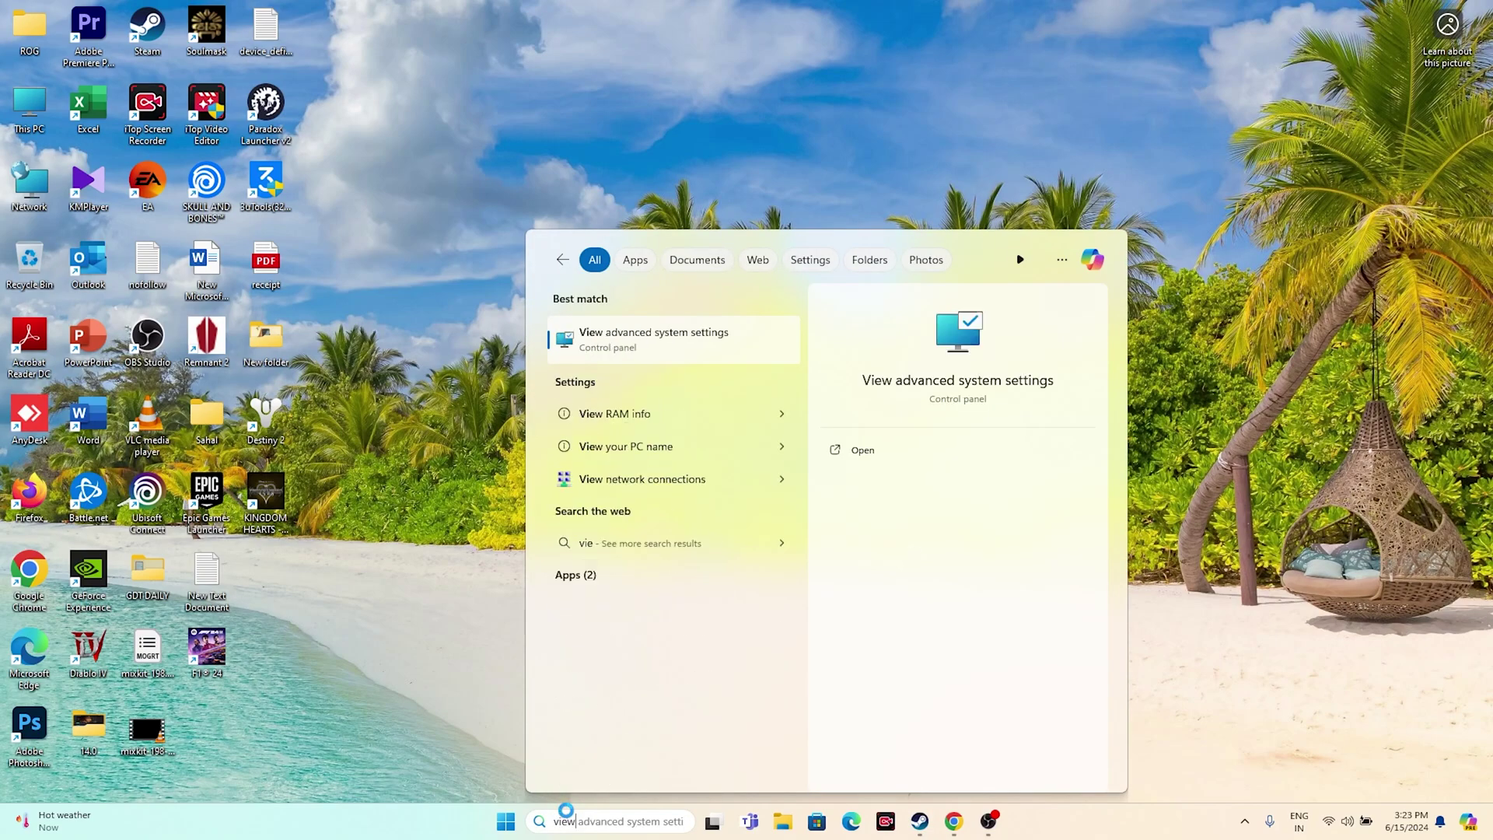
click(717, 334)
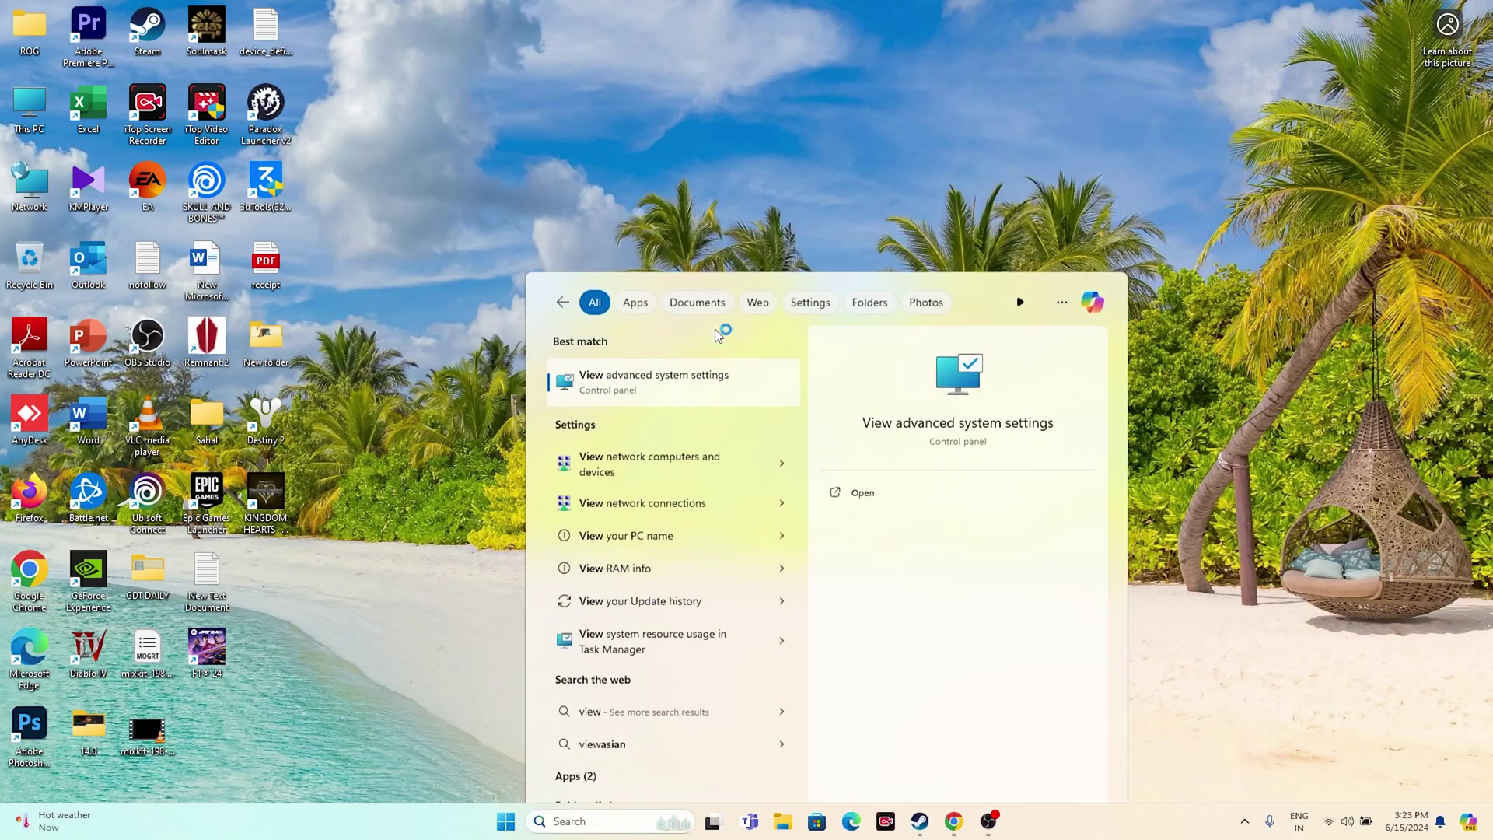
click(450, 306)
click(311, 284)
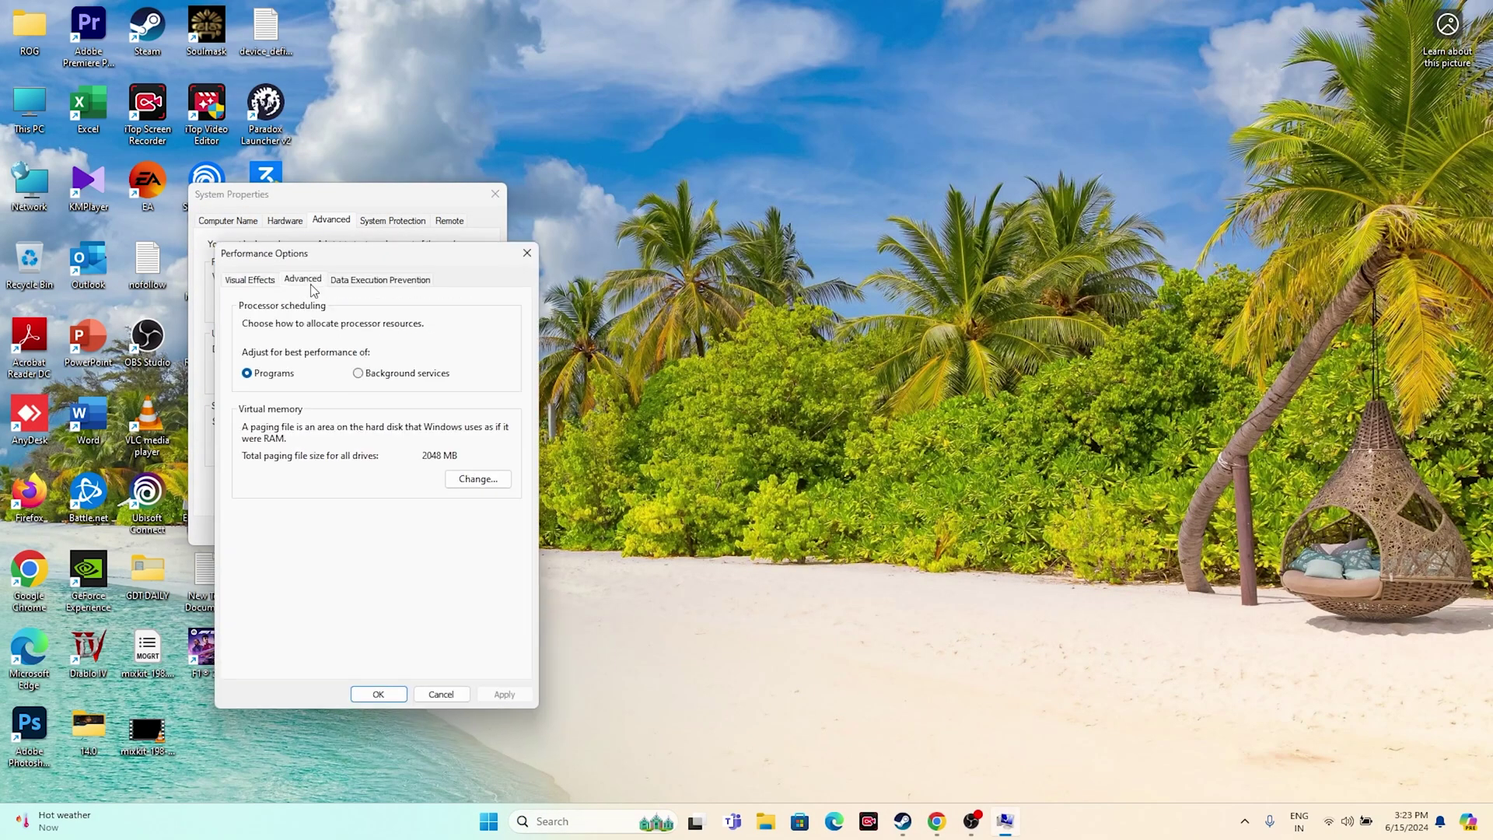
click(477, 479)
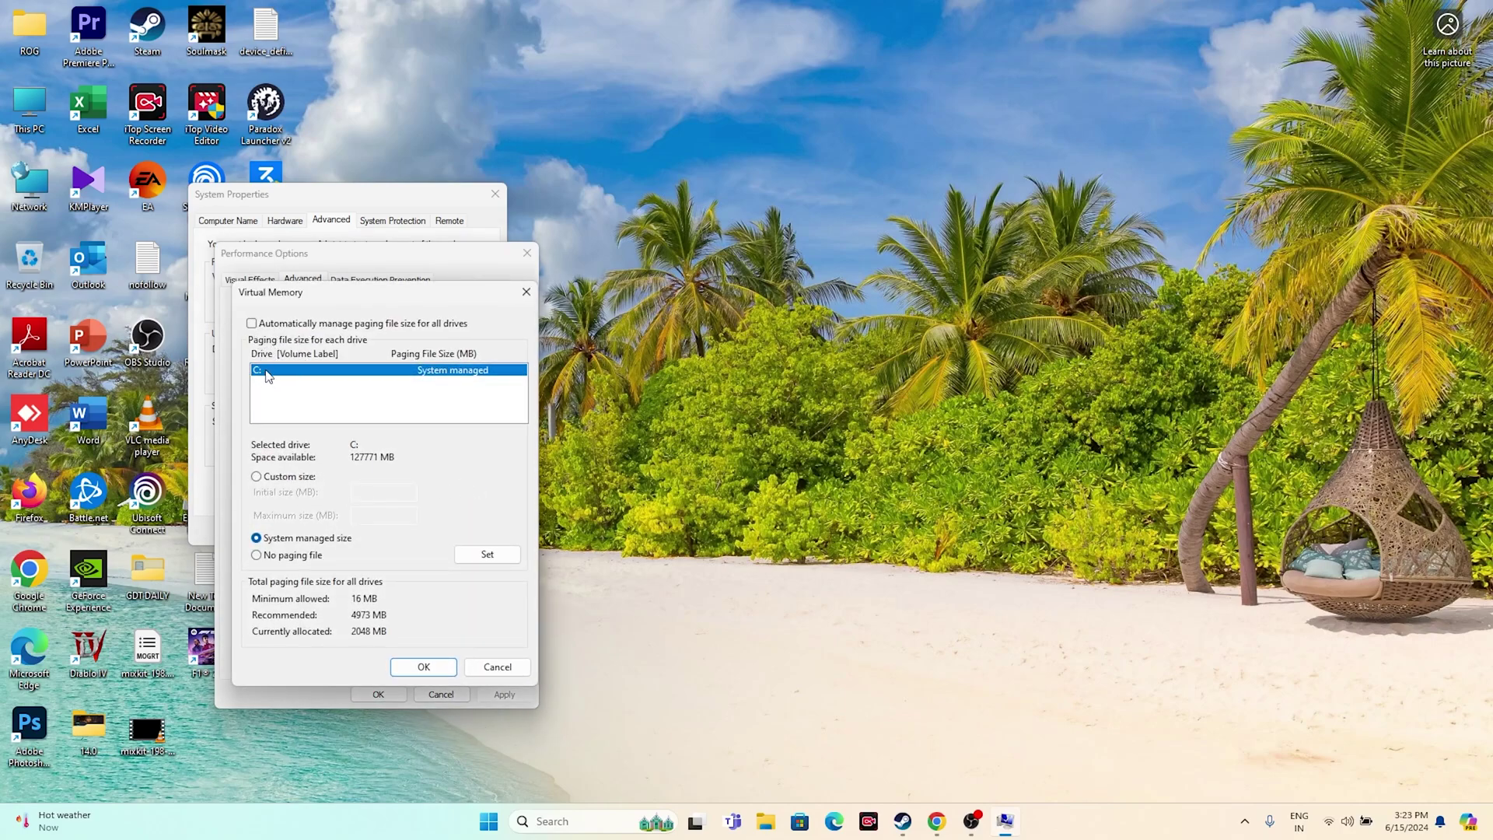
Choose a custom paging file size for drive C: and open Calculator alongside the Virtual Memory dialog
click(257, 478)
click(353, 489)
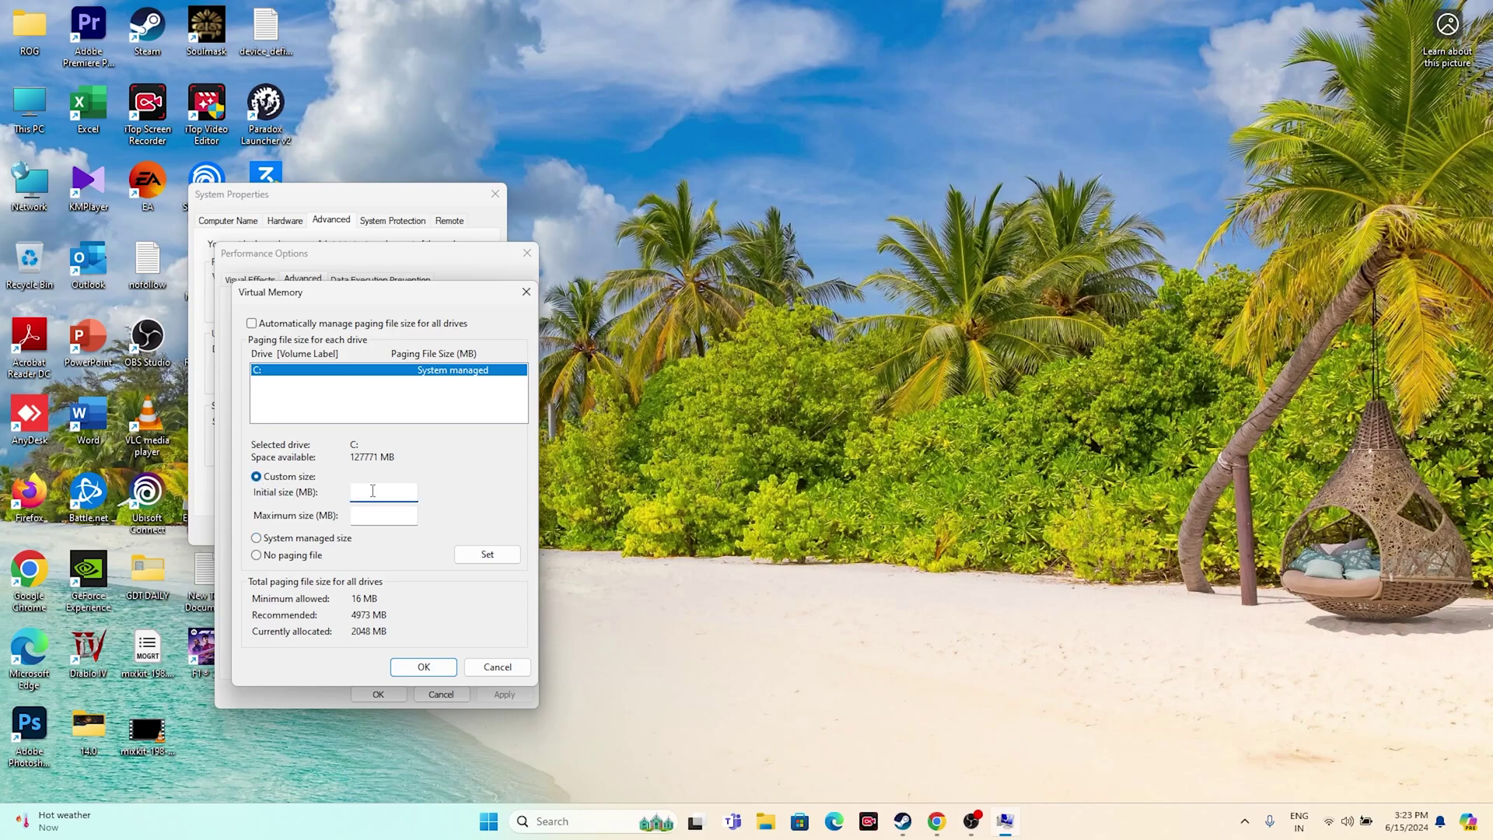
key(Tab)
click(542, 822)
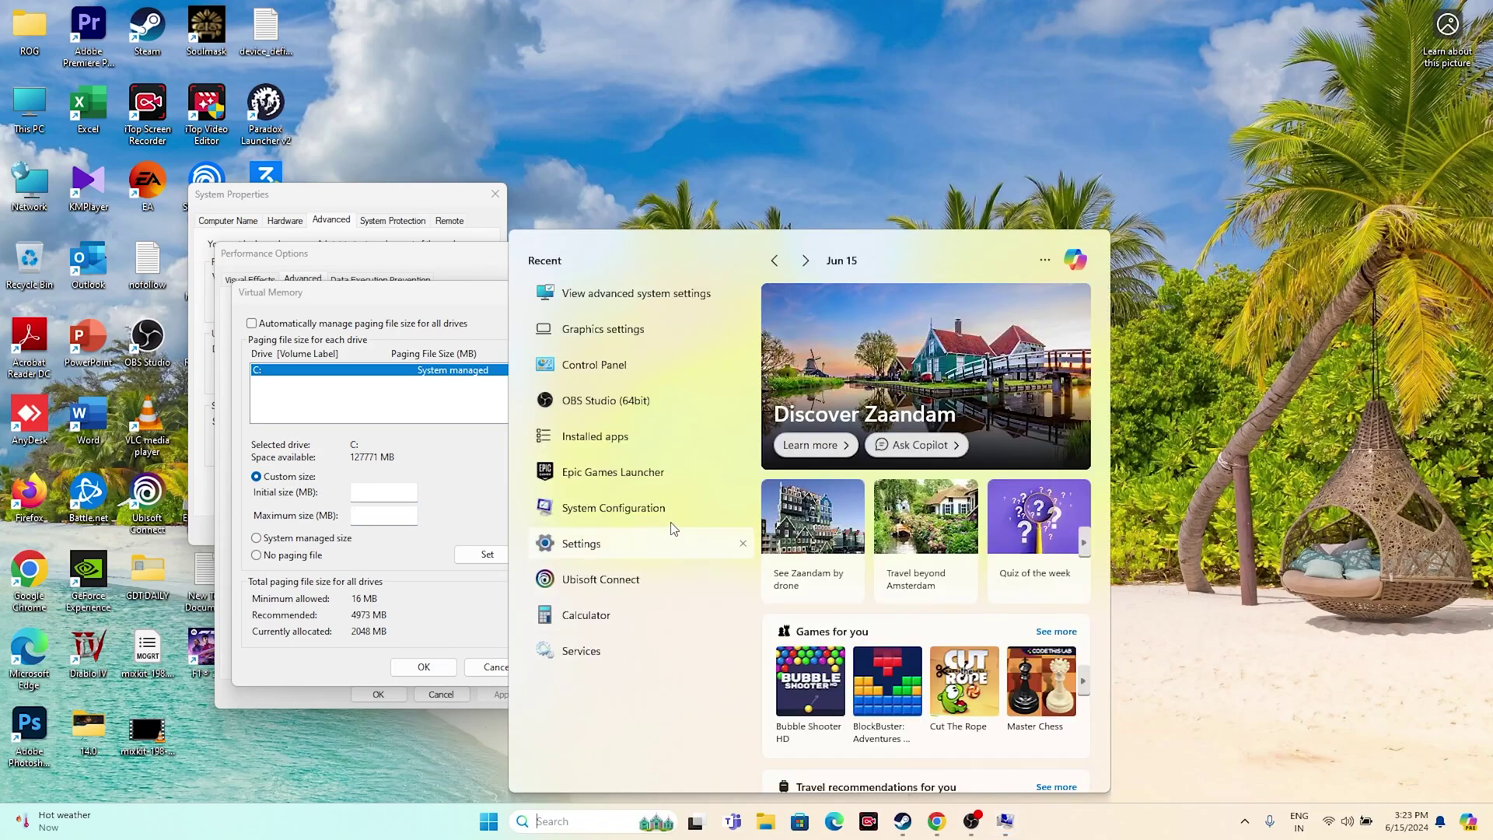
click(642, 614)
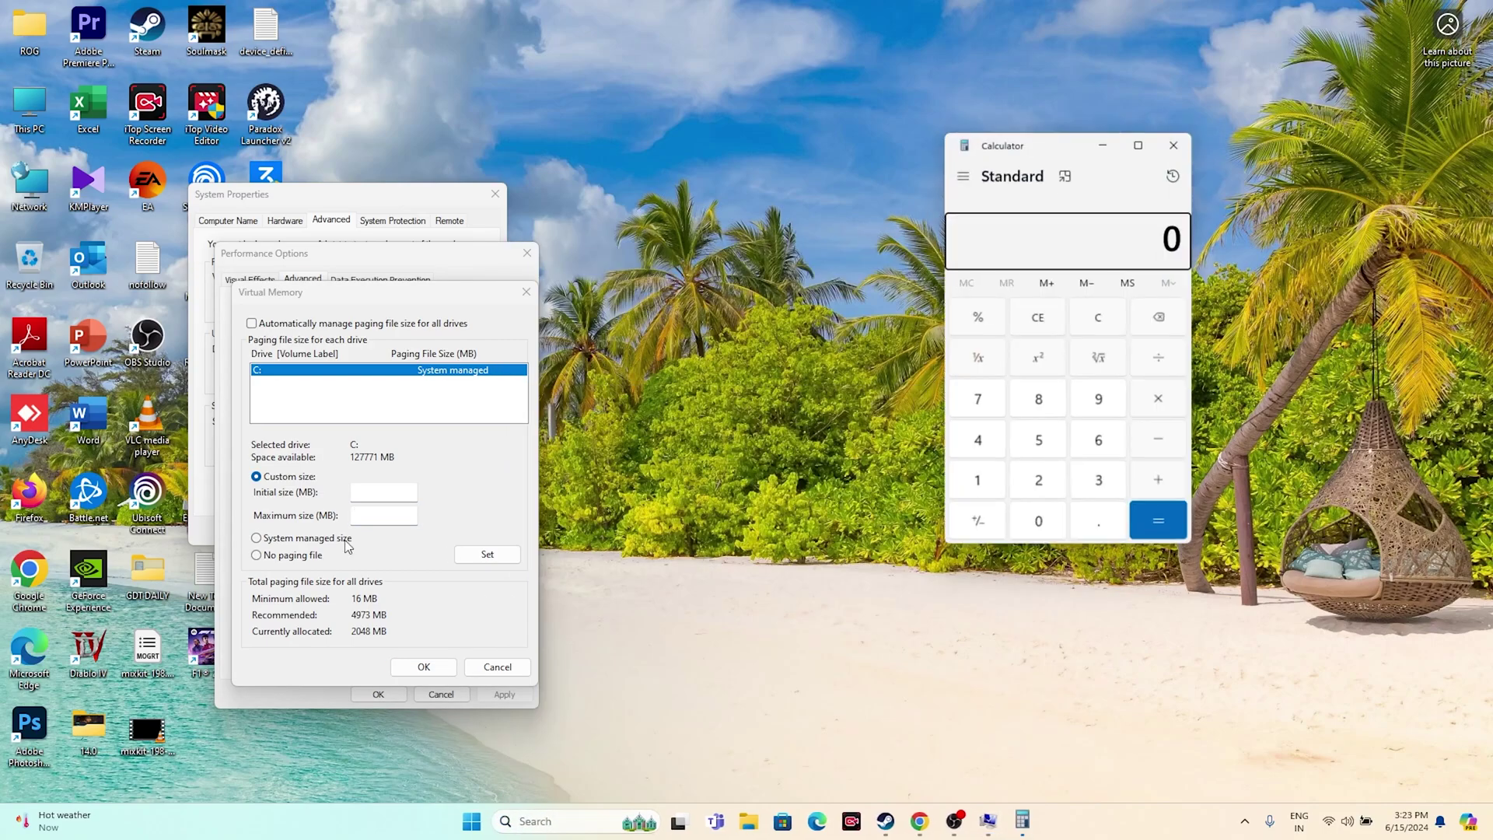
click(381, 492)
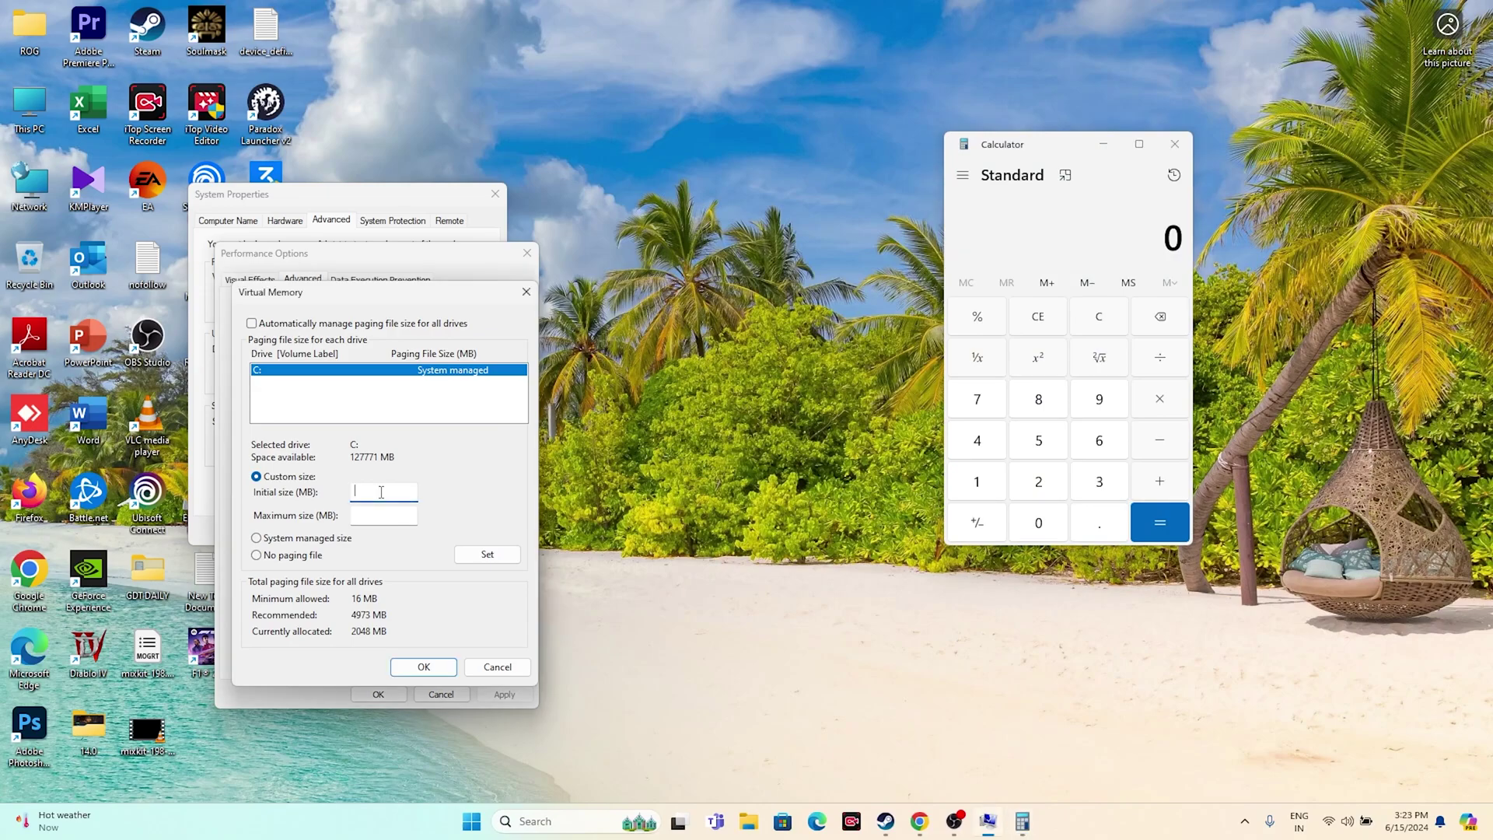
Calculate the initial paging file size in Calculator as 32 × 1024 × 1.5
click(1097, 495)
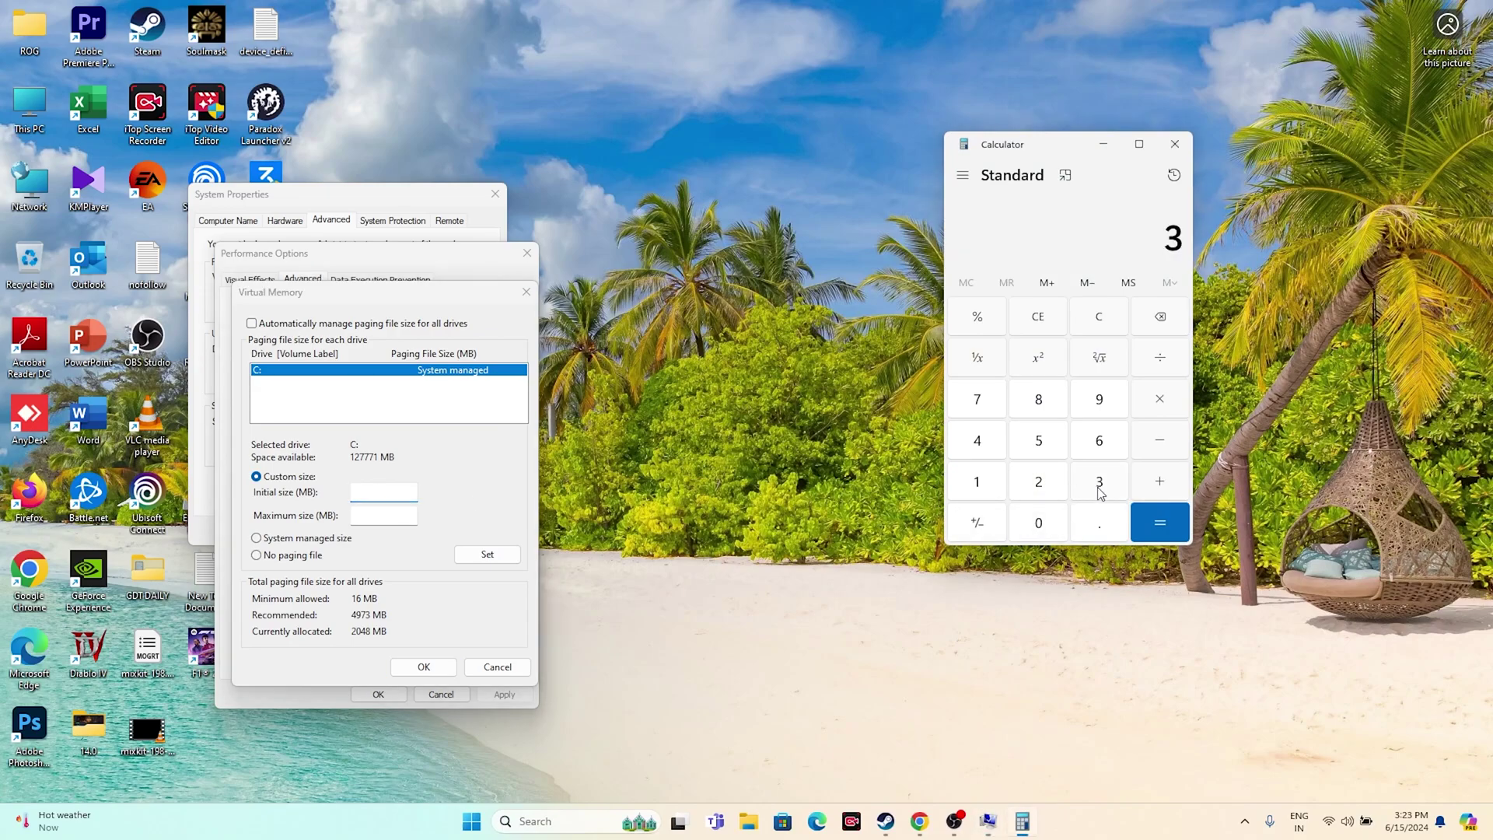
click(1051, 492)
click(1145, 404)
click(981, 483)
click(1038, 523)
click(1040, 486)
click(981, 447)
click(1136, 531)
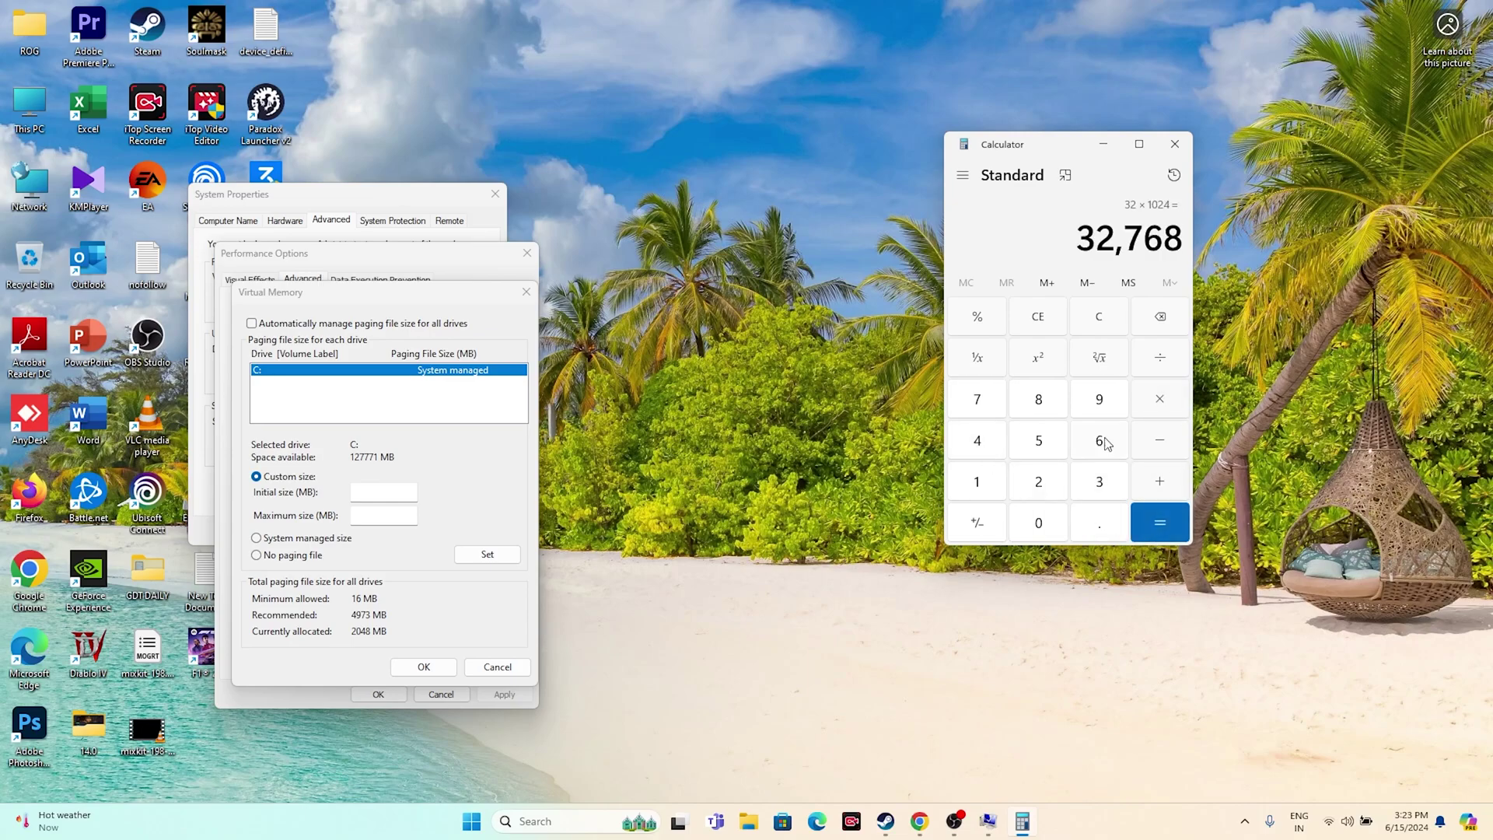
click(1175, 405)
click(996, 482)
click(1109, 525)
click(1041, 447)
click(1159, 523)
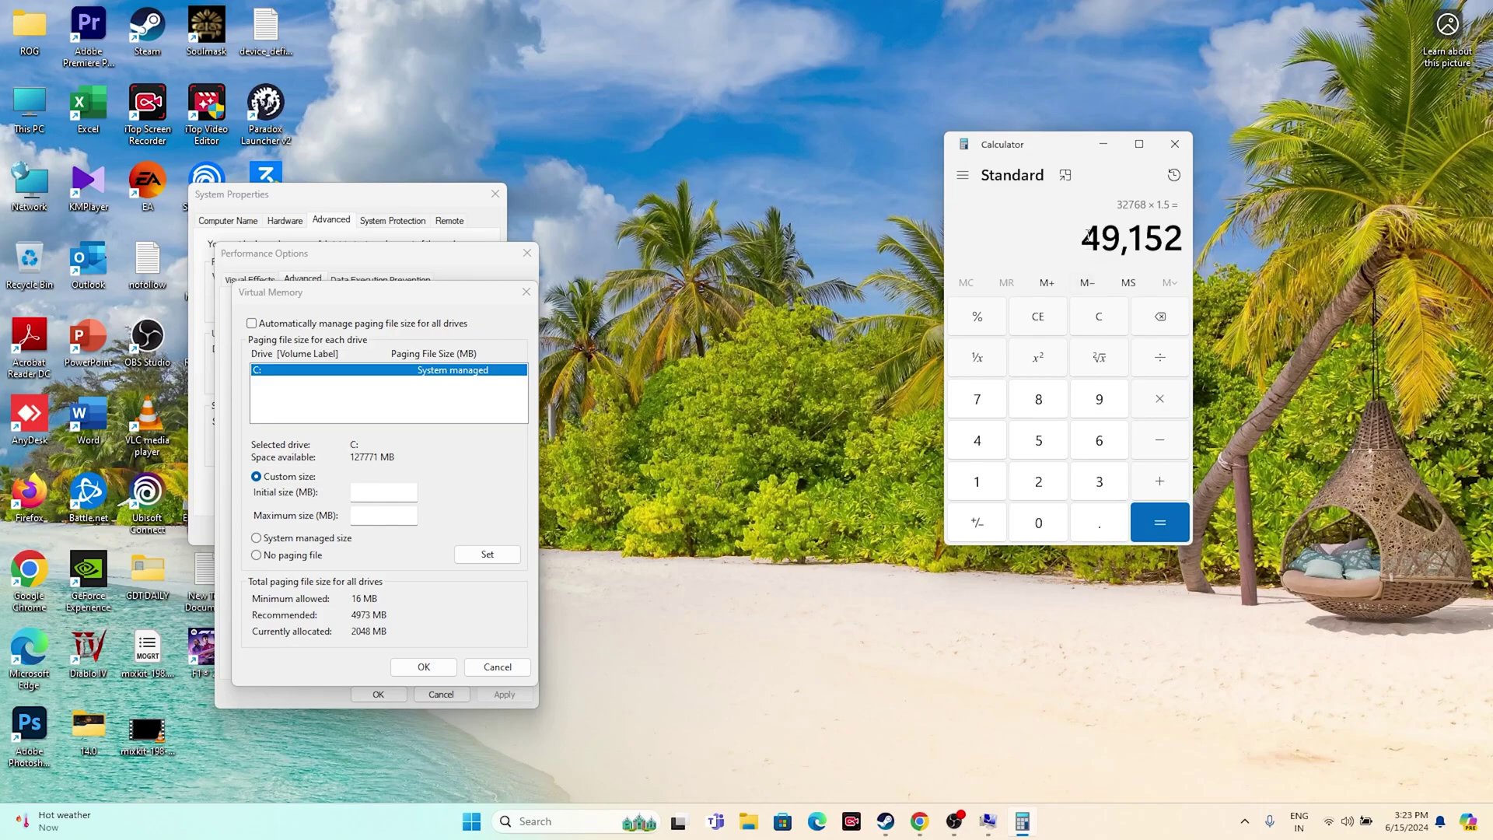
Copy the calculated result 49,152 from Calculator into the initial size of drive C:'s paging file
drag(1087, 233, 1179, 245)
right_click(1158, 242)
click(1201, 256)
right_click(411, 498)
click(466, 566)
click(379, 517)
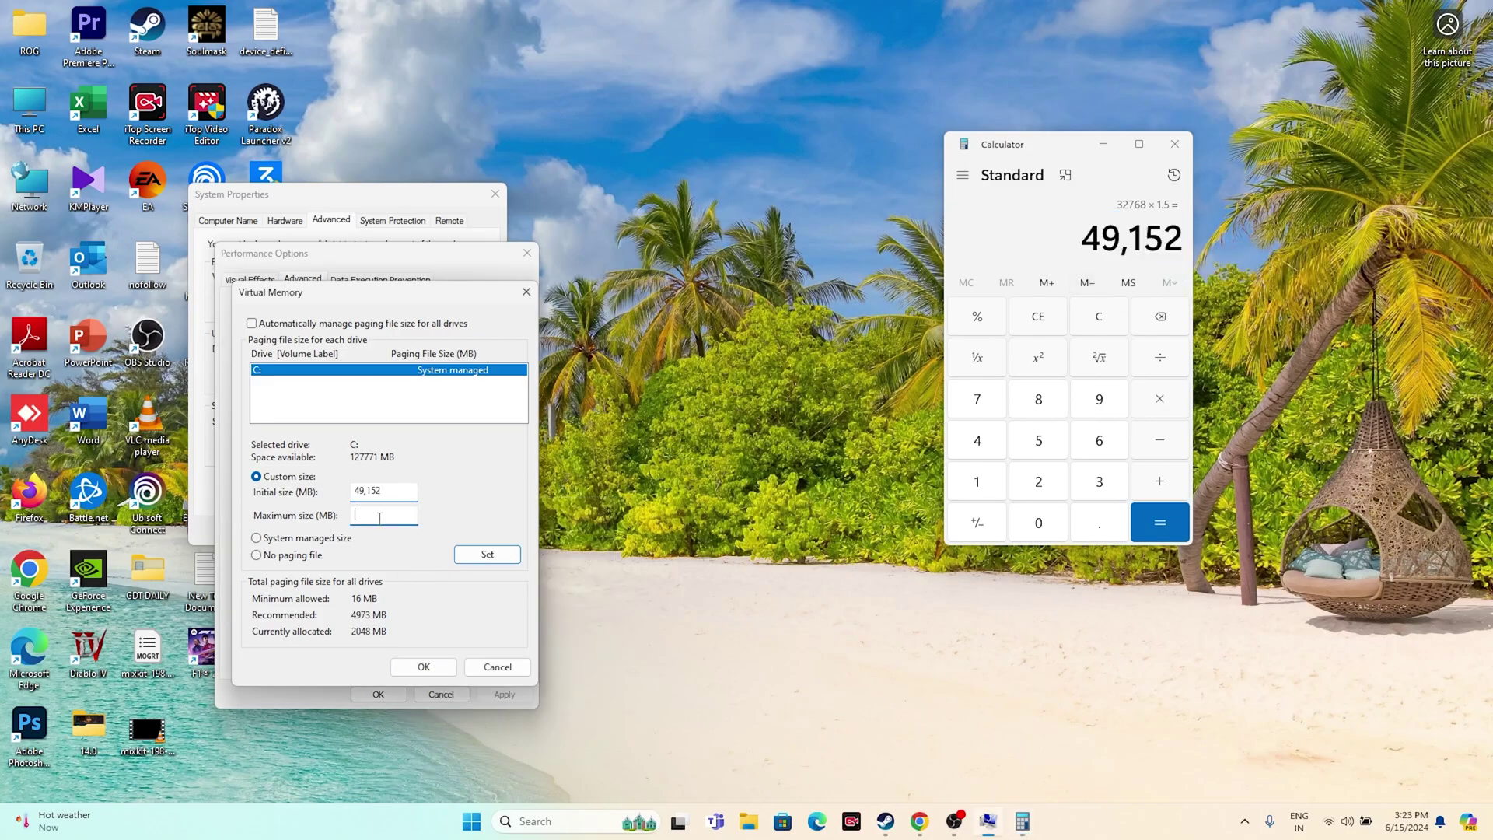
Calculate the maximum paging file size in Calculator as 32 × 1024 × 3
click(1090, 335)
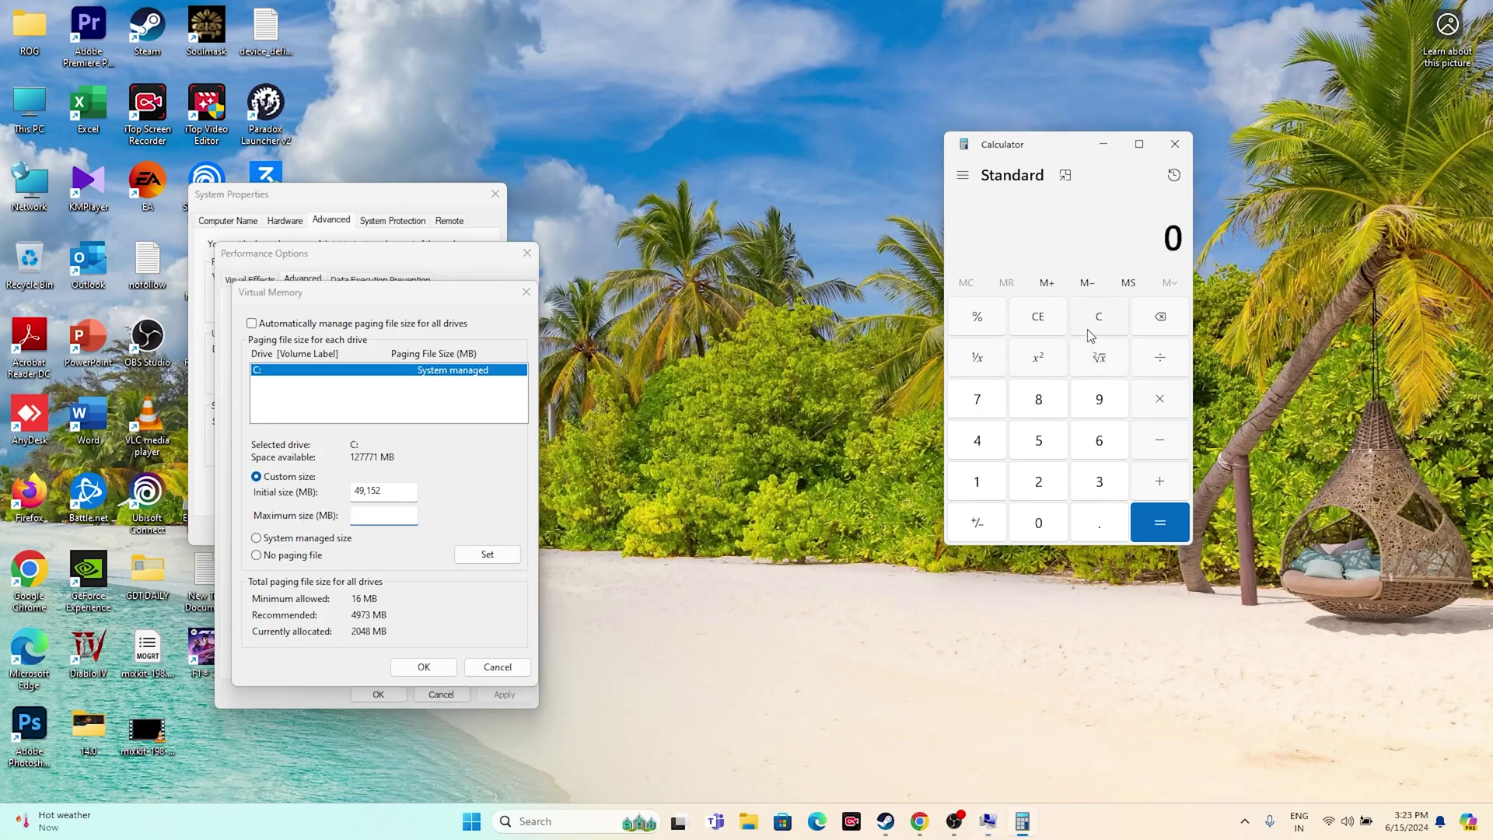
click(1098, 481)
click(1037, 481)
click(1159, 399)
click(976, 481)
click(1020, 512)
click(1038, 481)
click(978, 440)
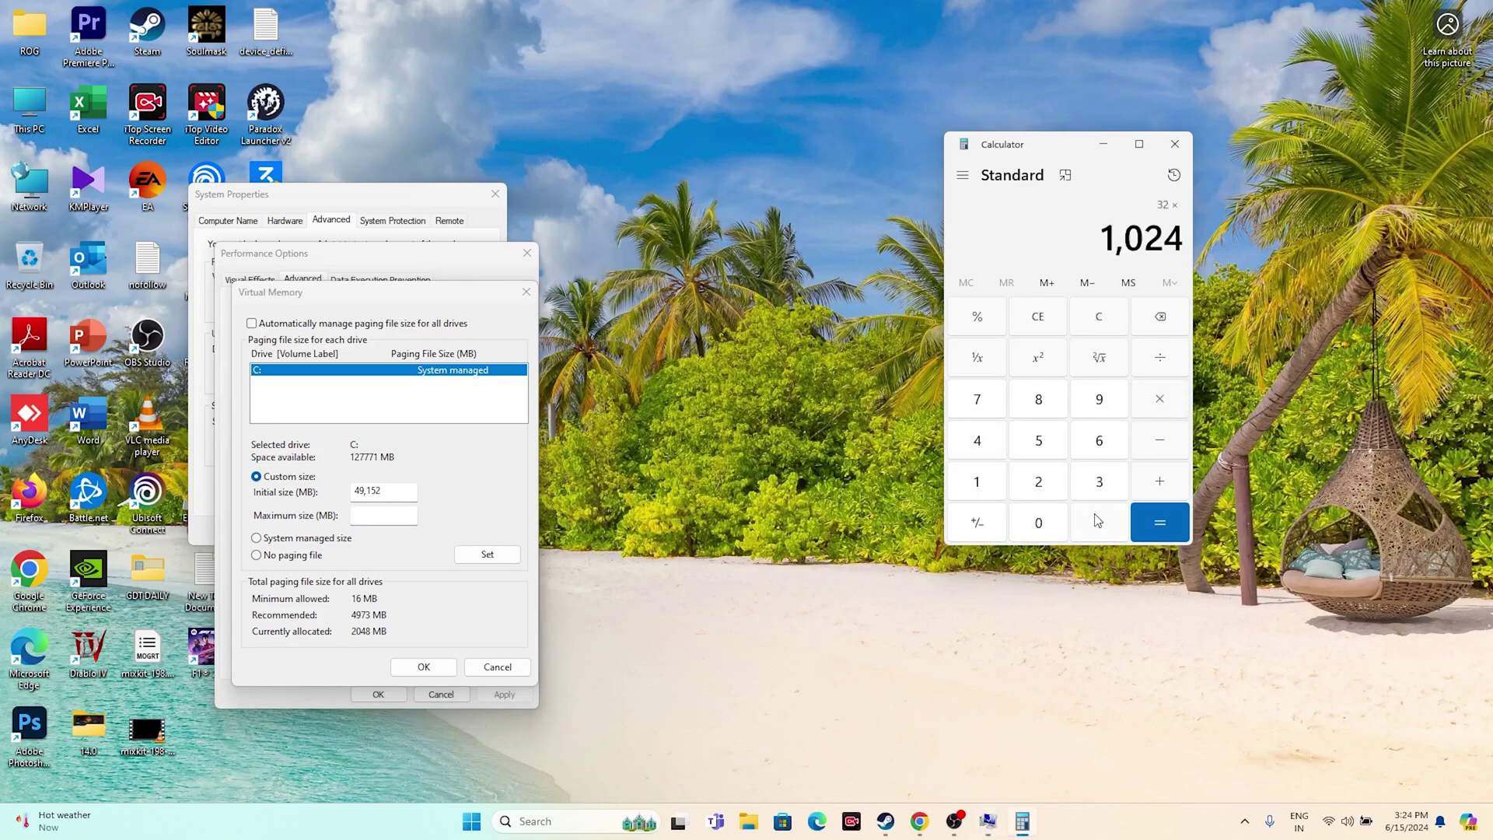
click(1144, 532)
click(1159, 399)
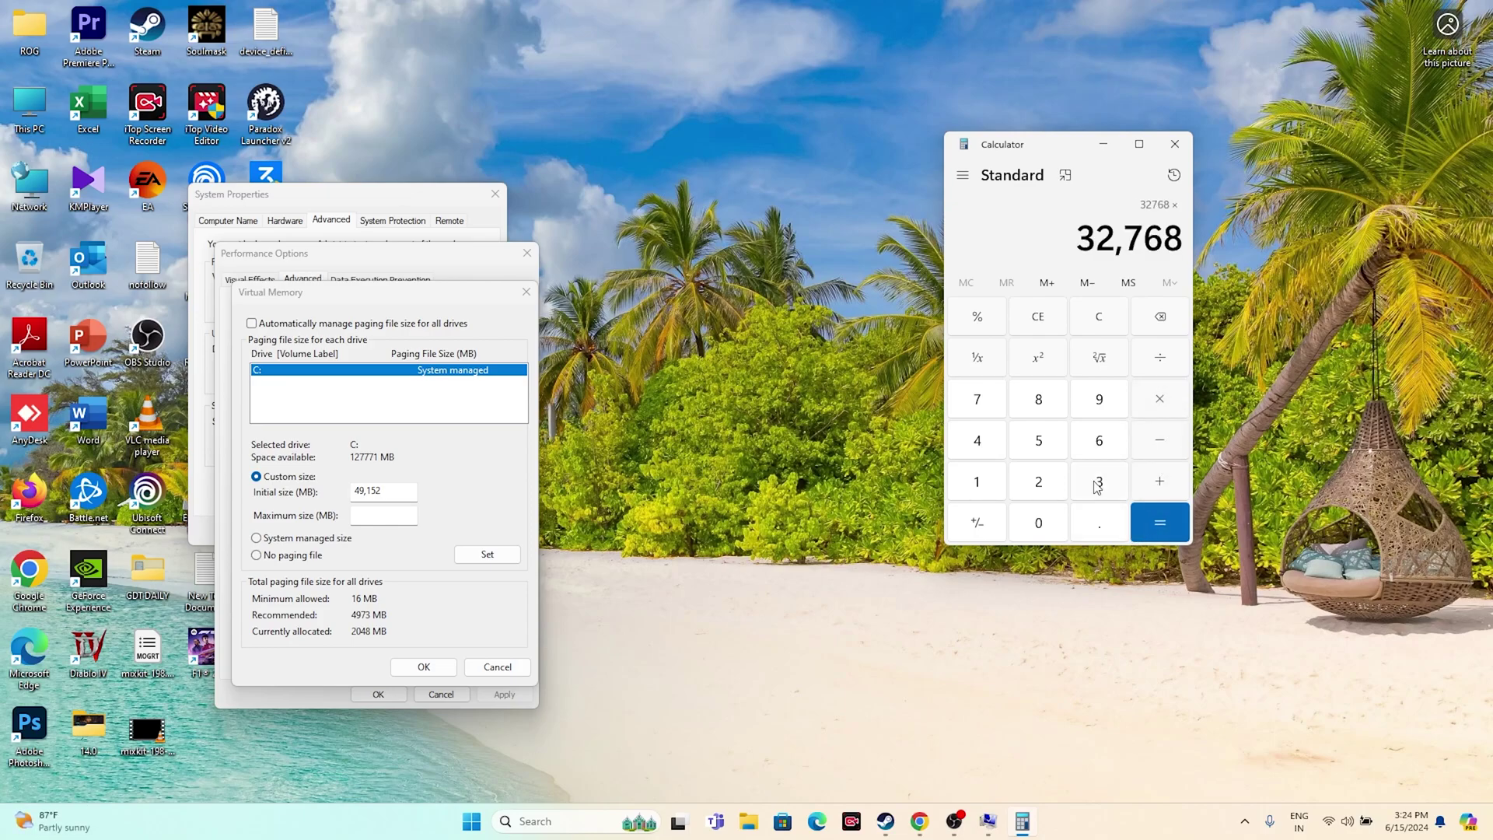
click(1099, 482)
click(1154, 524)
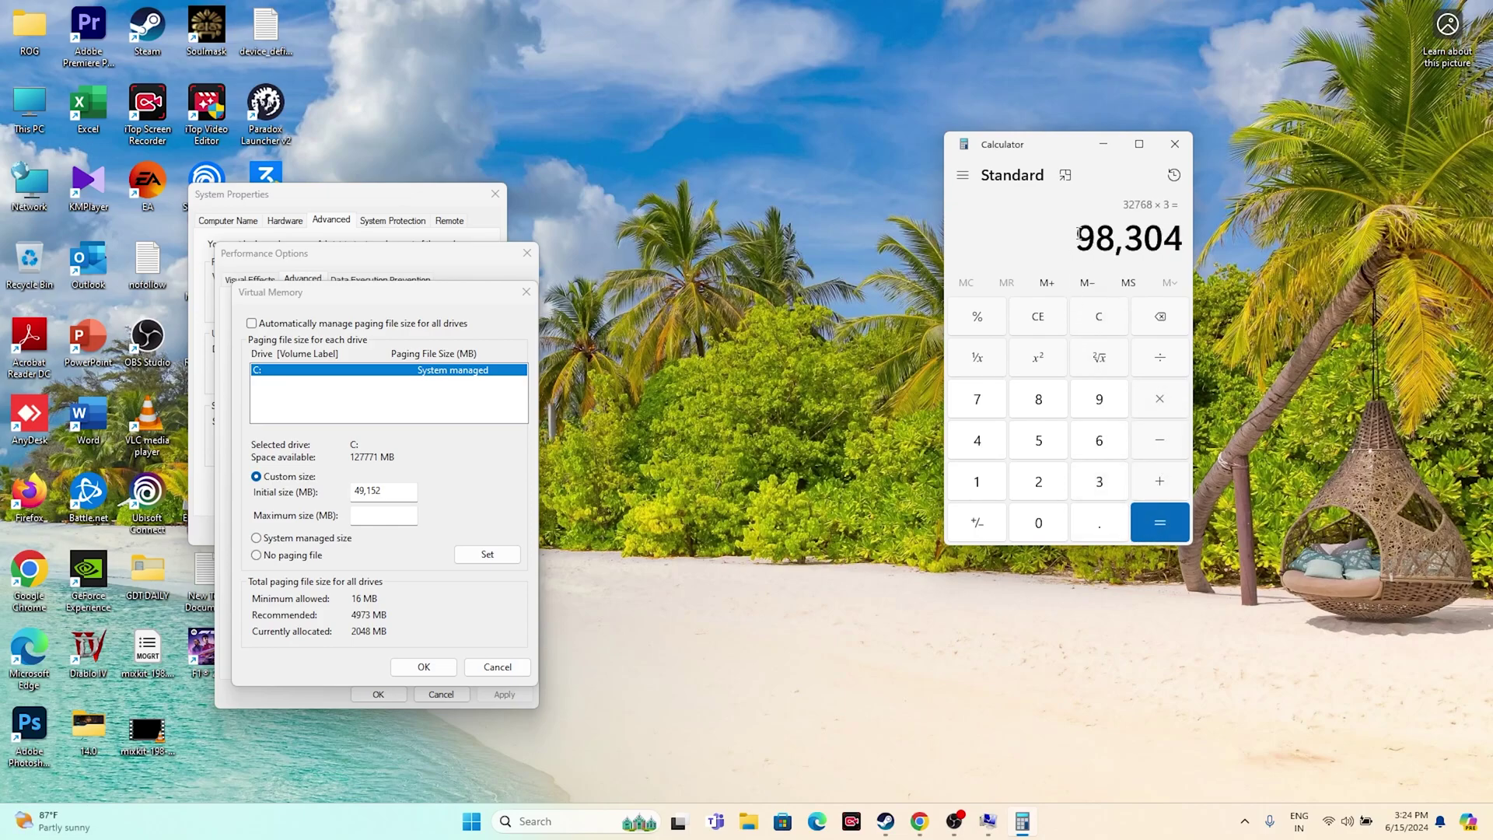
Copy the calculated result 98,304 from Calculator into the maximum size of drive C:'s paging file
drag(1077, 233, 1186, 241)
right_click(1158, 246)
click(1189, 264)
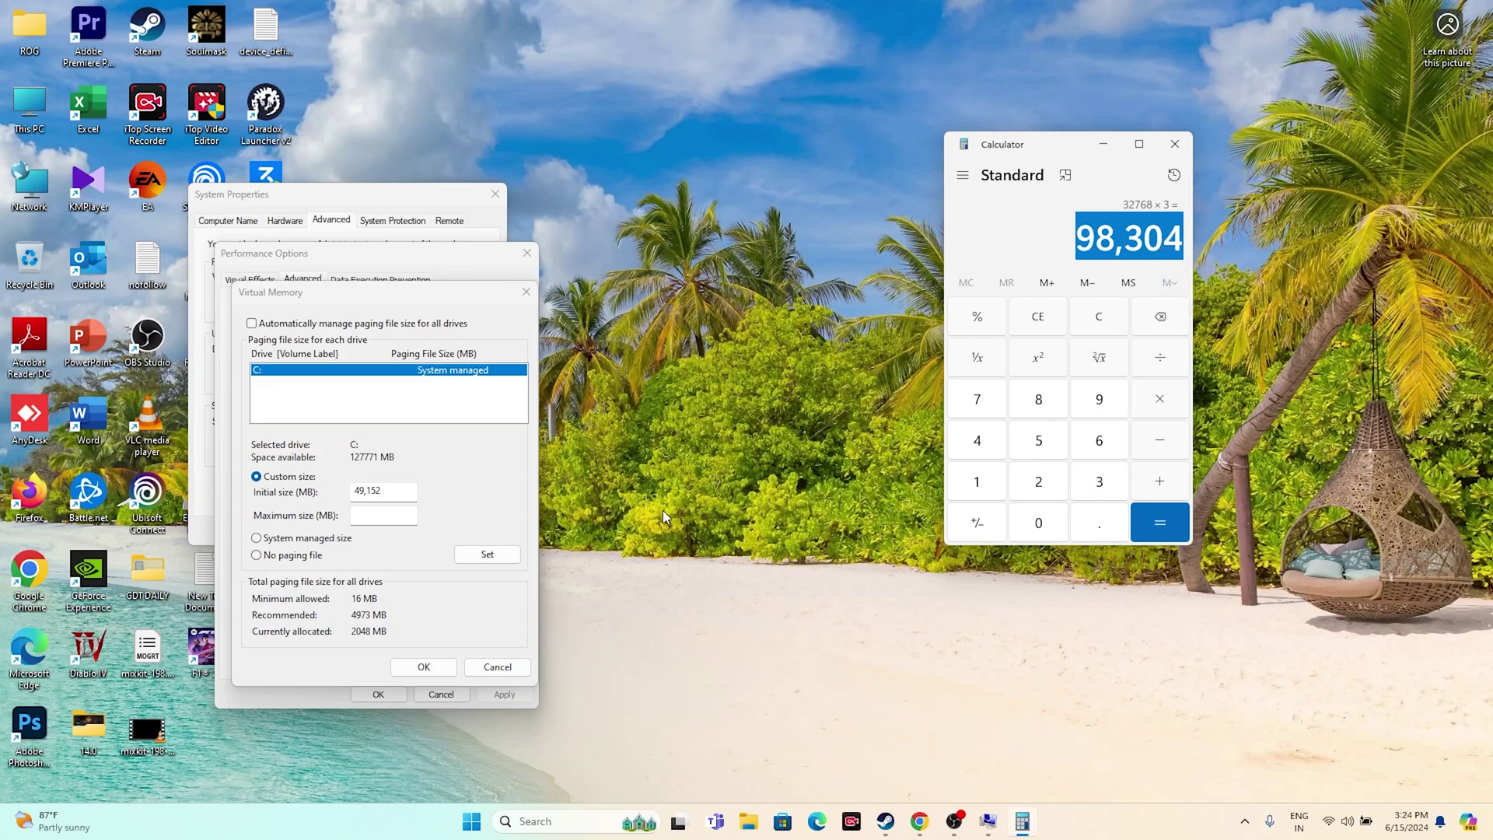
right_click(396, 520)
click(439, 587)
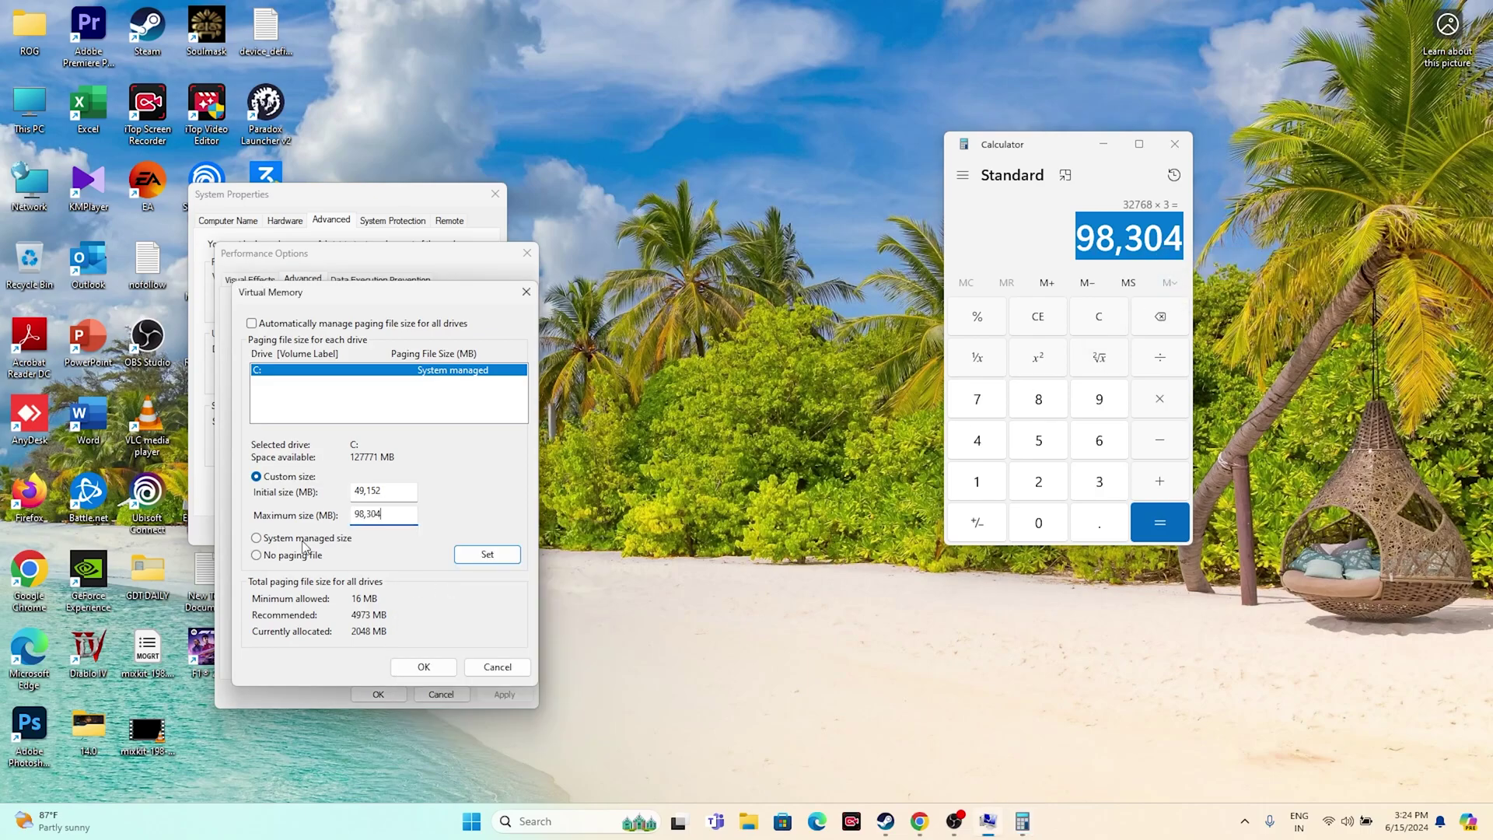
Confirm the Virtual Memory and Performance Options dialogs, and close System Properties and Calculator
click(424, 666)
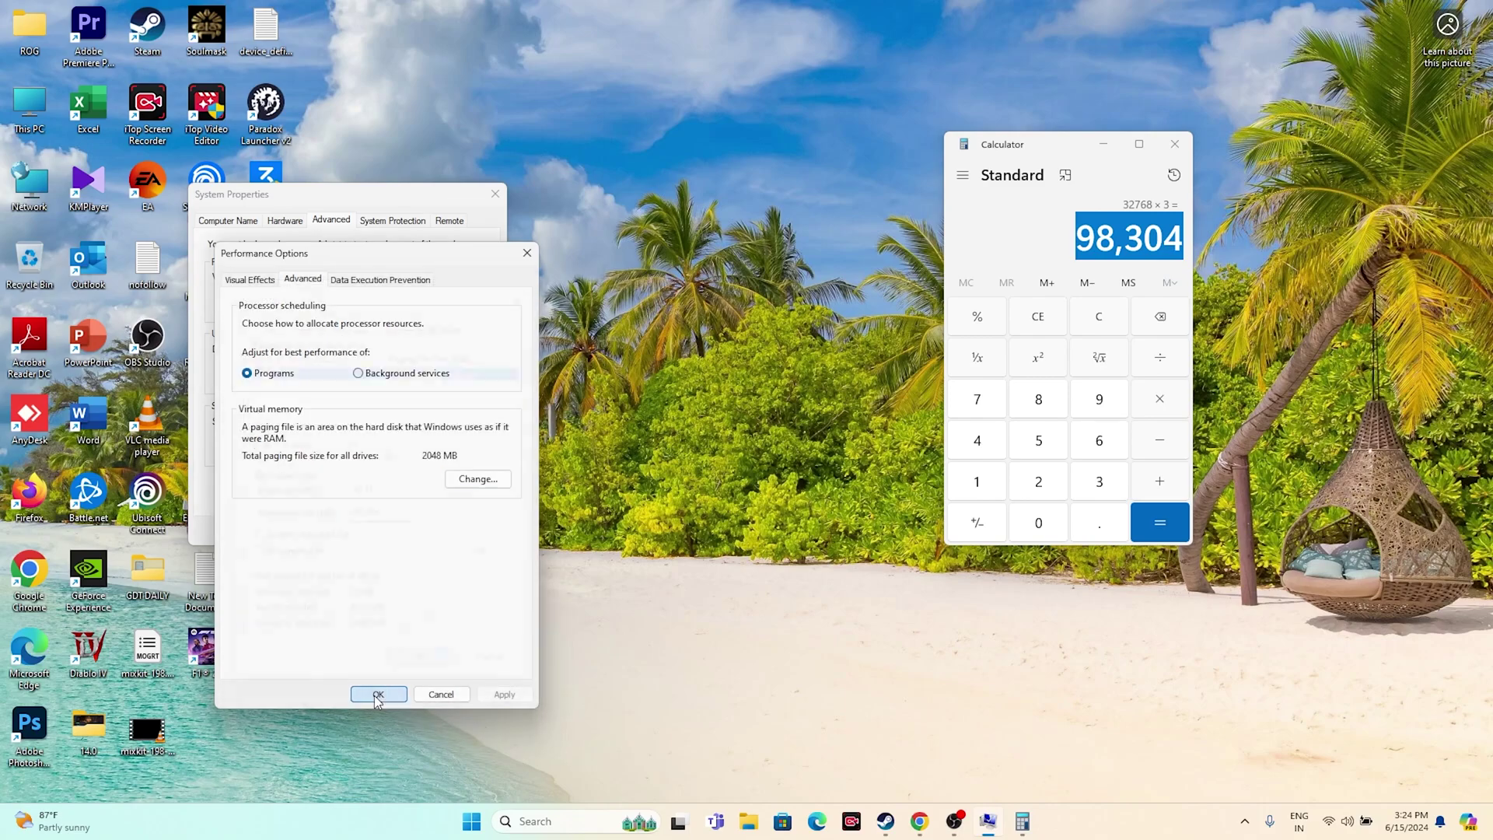
click(377, 694)
click(495, 194)
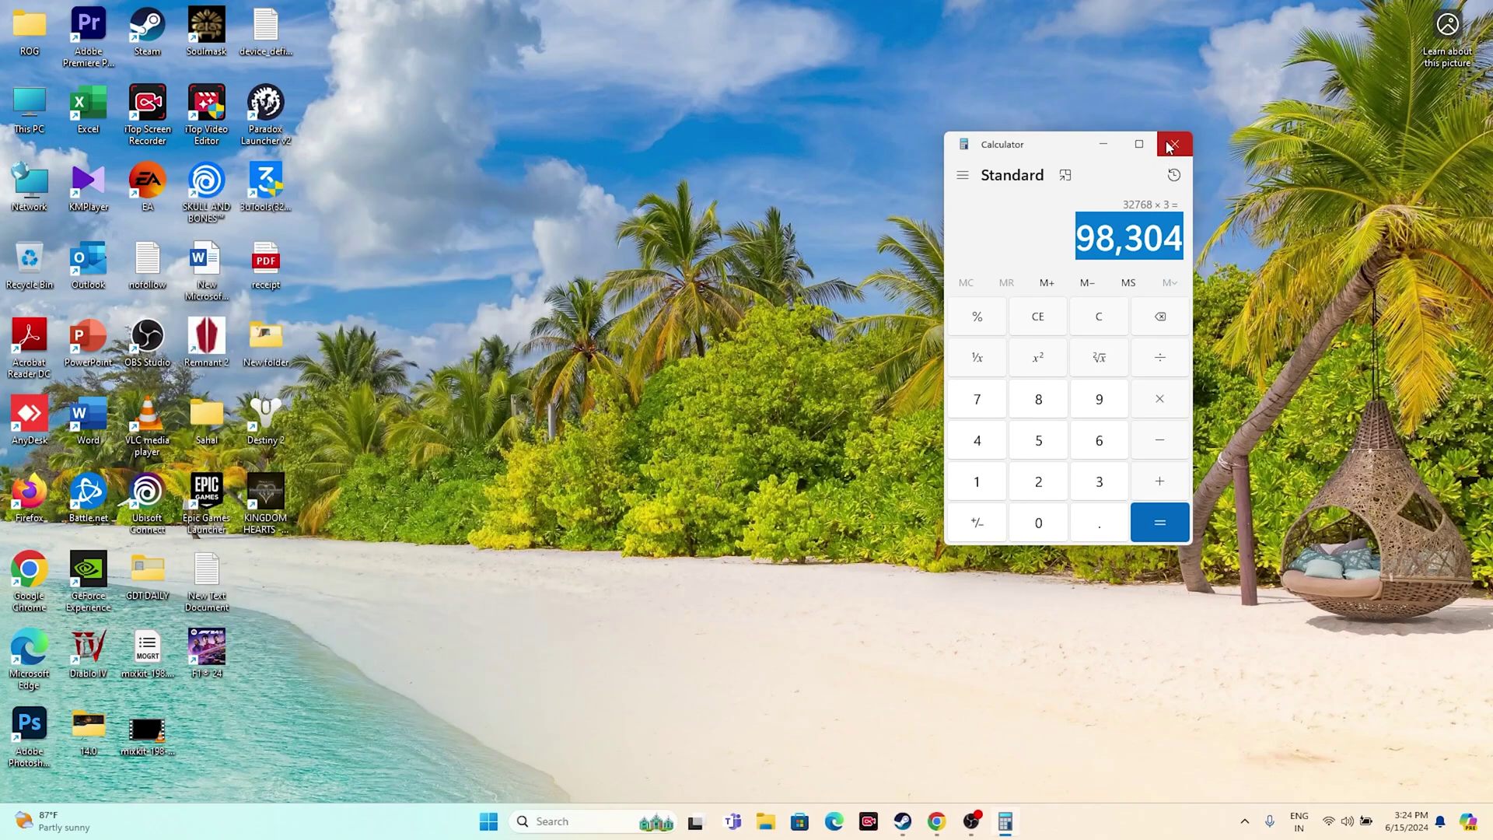
click(1174, 144)
Open Windows Update in Windows Settings and examine the listed cumulative update and its status
click(919, 821)
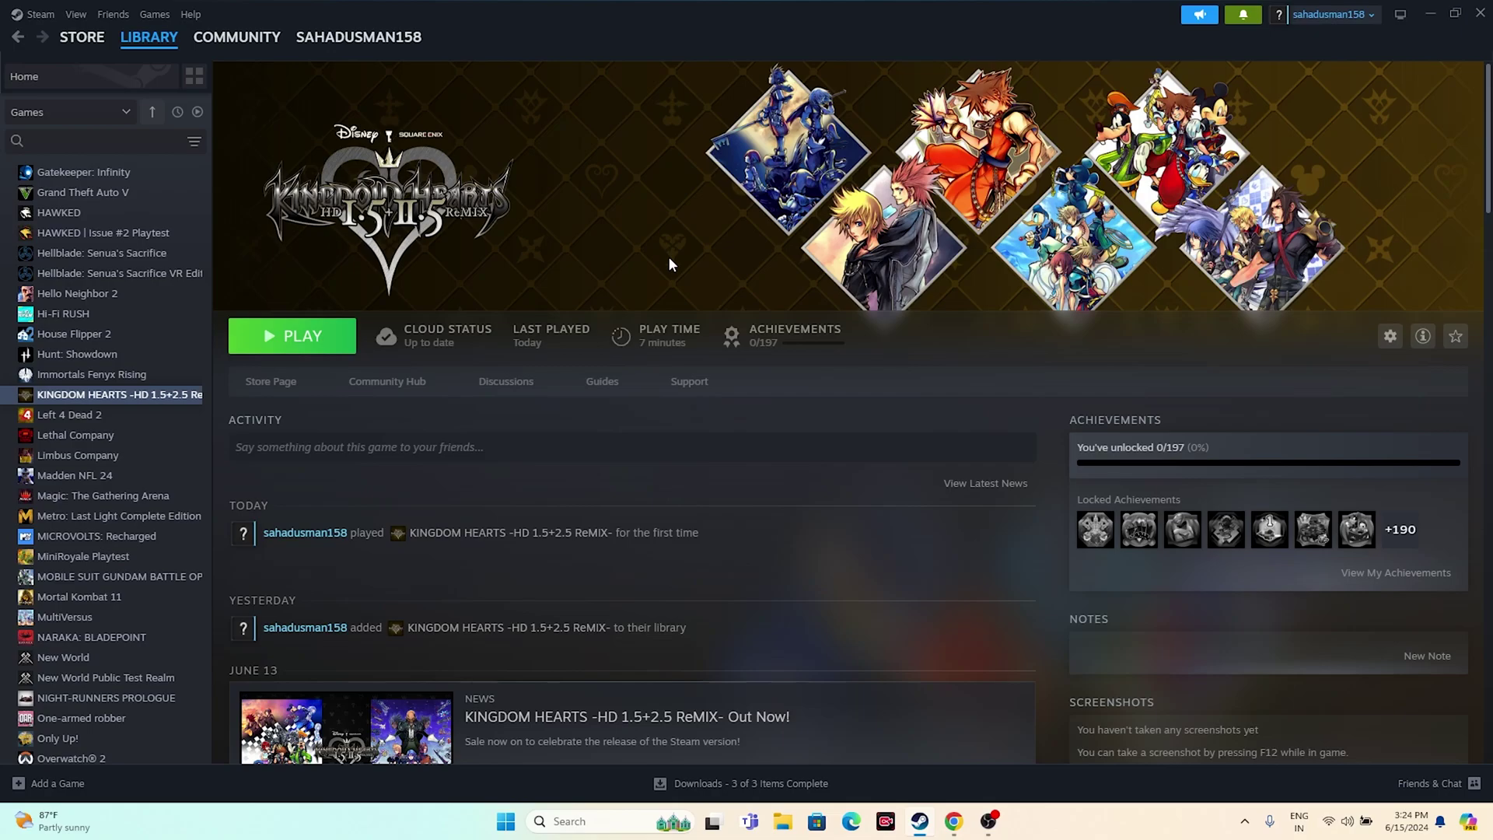
click(1429, 13)
click(599, 821)
click(598, 543)
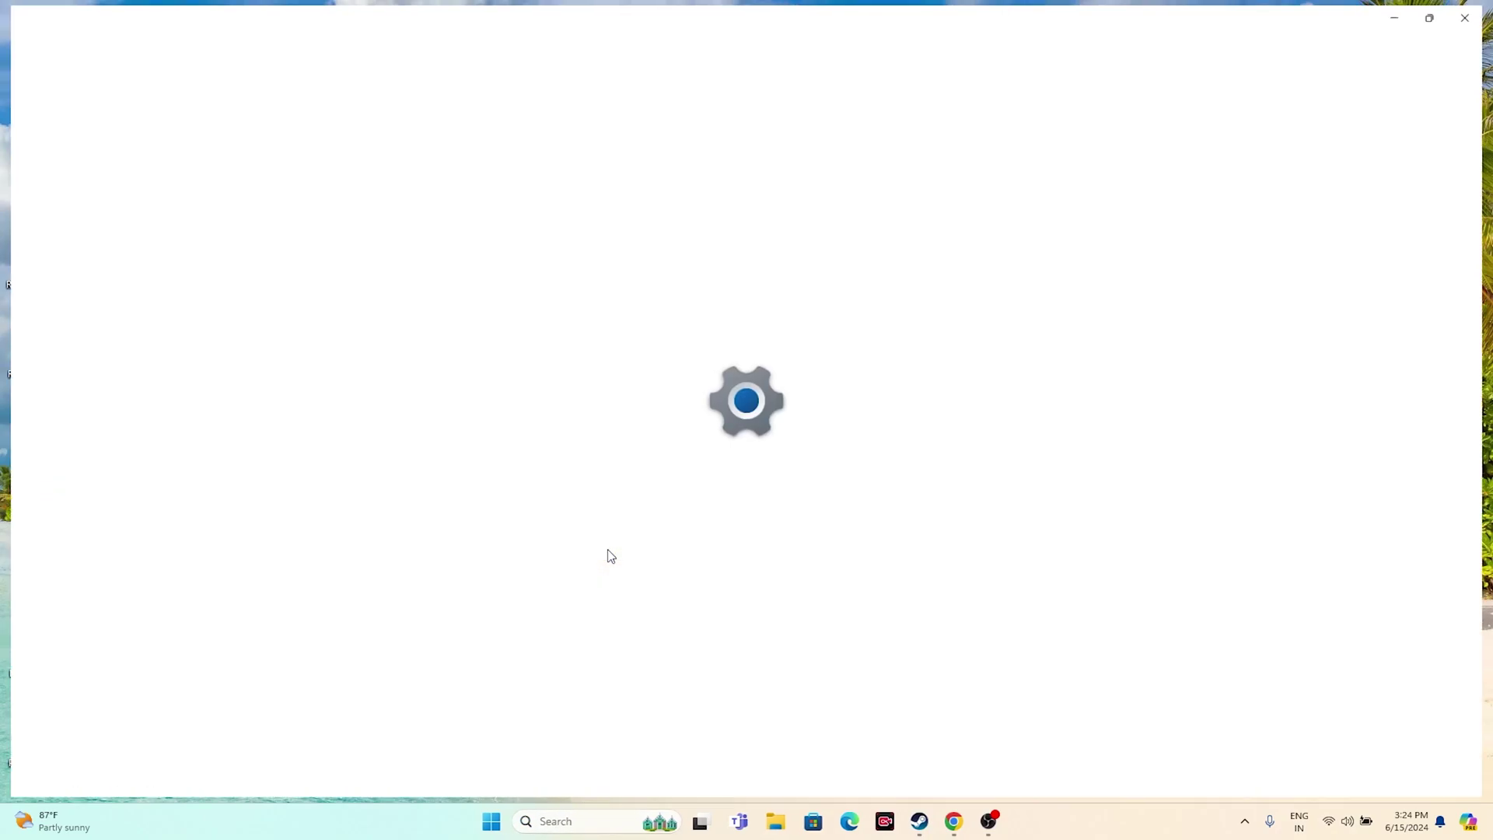
click(151, 509)
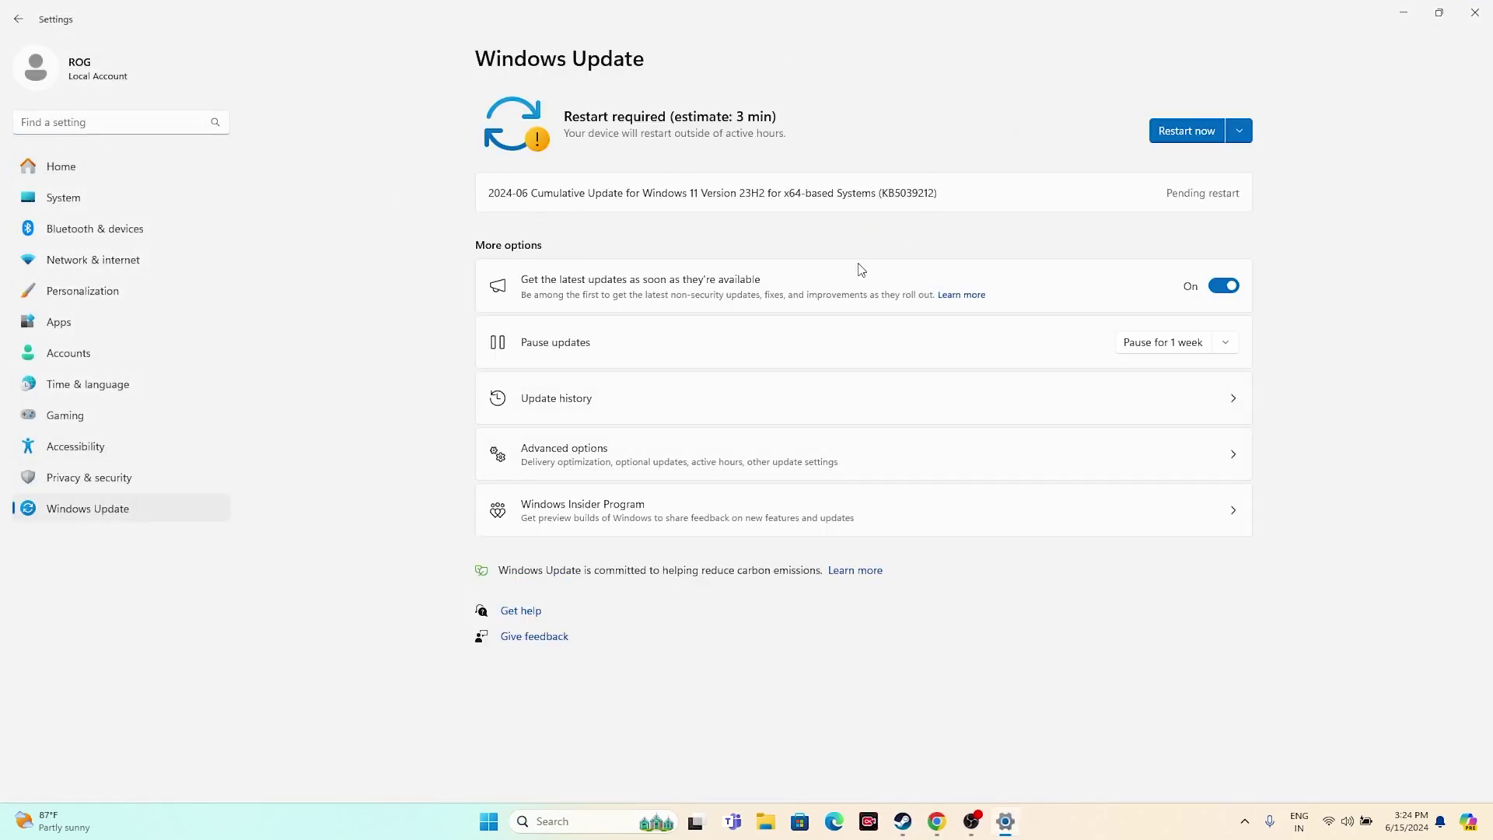
drag(494, 195, 939, 201)
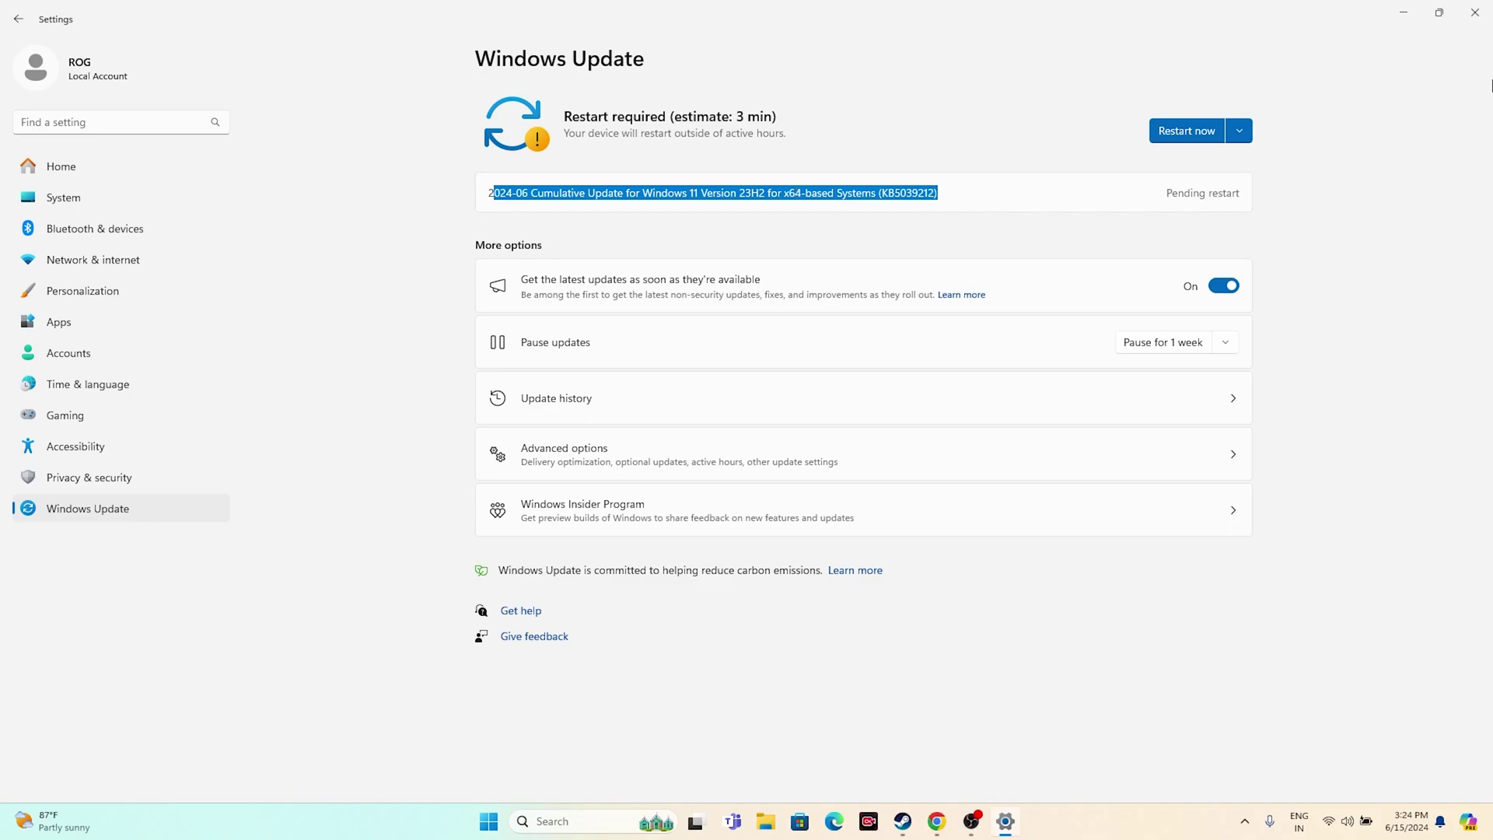
click(1475, 12)
Switch to the NVIDIA Driver Downloads page in Chrome, review the driver search fields and choose GeForce as the product type
click(932, 821)
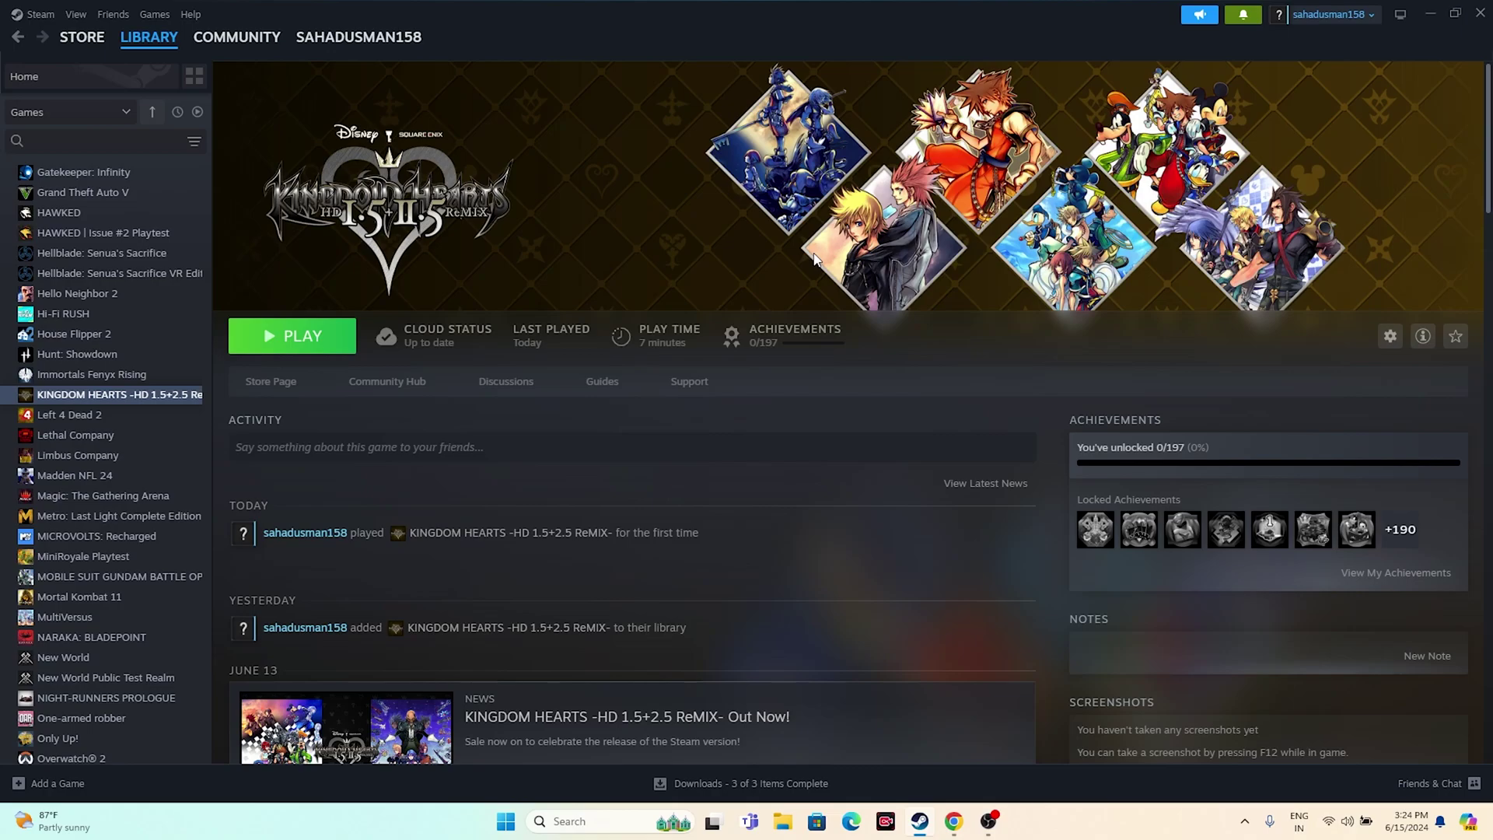
click(954, 821)
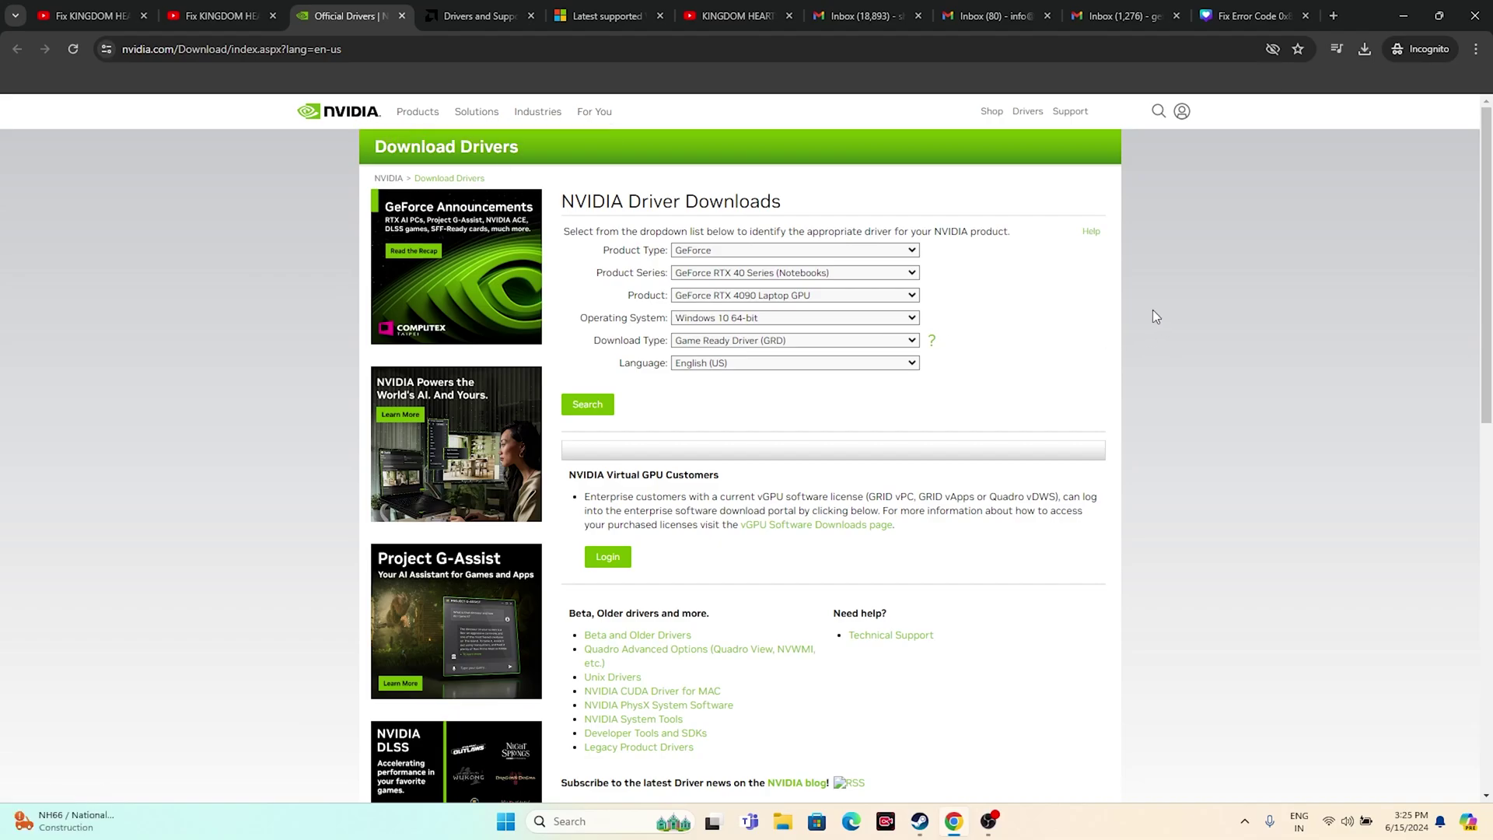
drag(605, 251, 670, 300)
drag(577, 321, 669, 365)
click(706, 255)
click(693, 263)
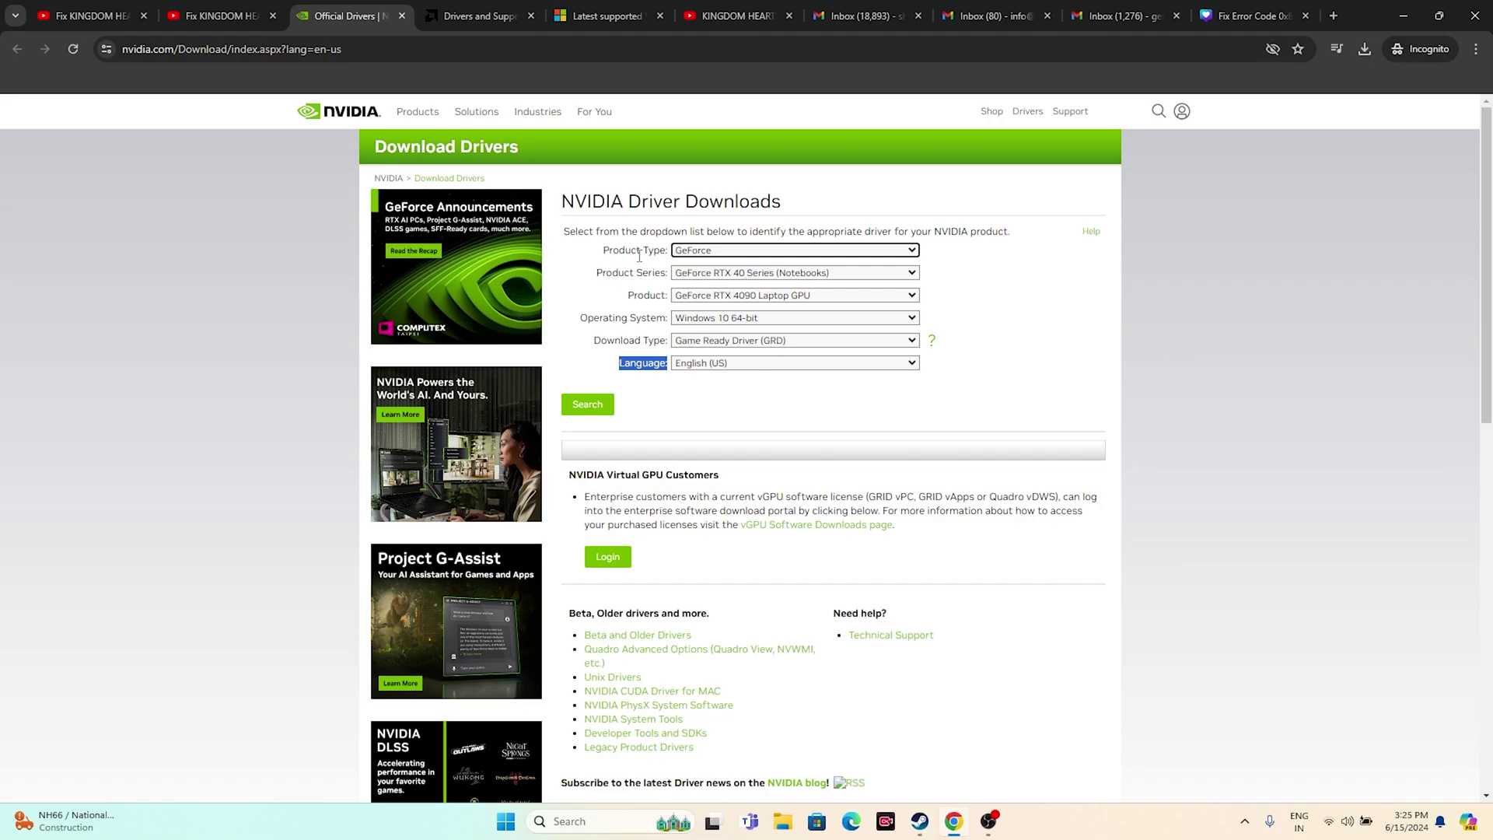
Select the GeForce RTX 40 Series (Notebooks) product series and the GeForce RTX 4080 Laptop GPU product
click(713, 274)
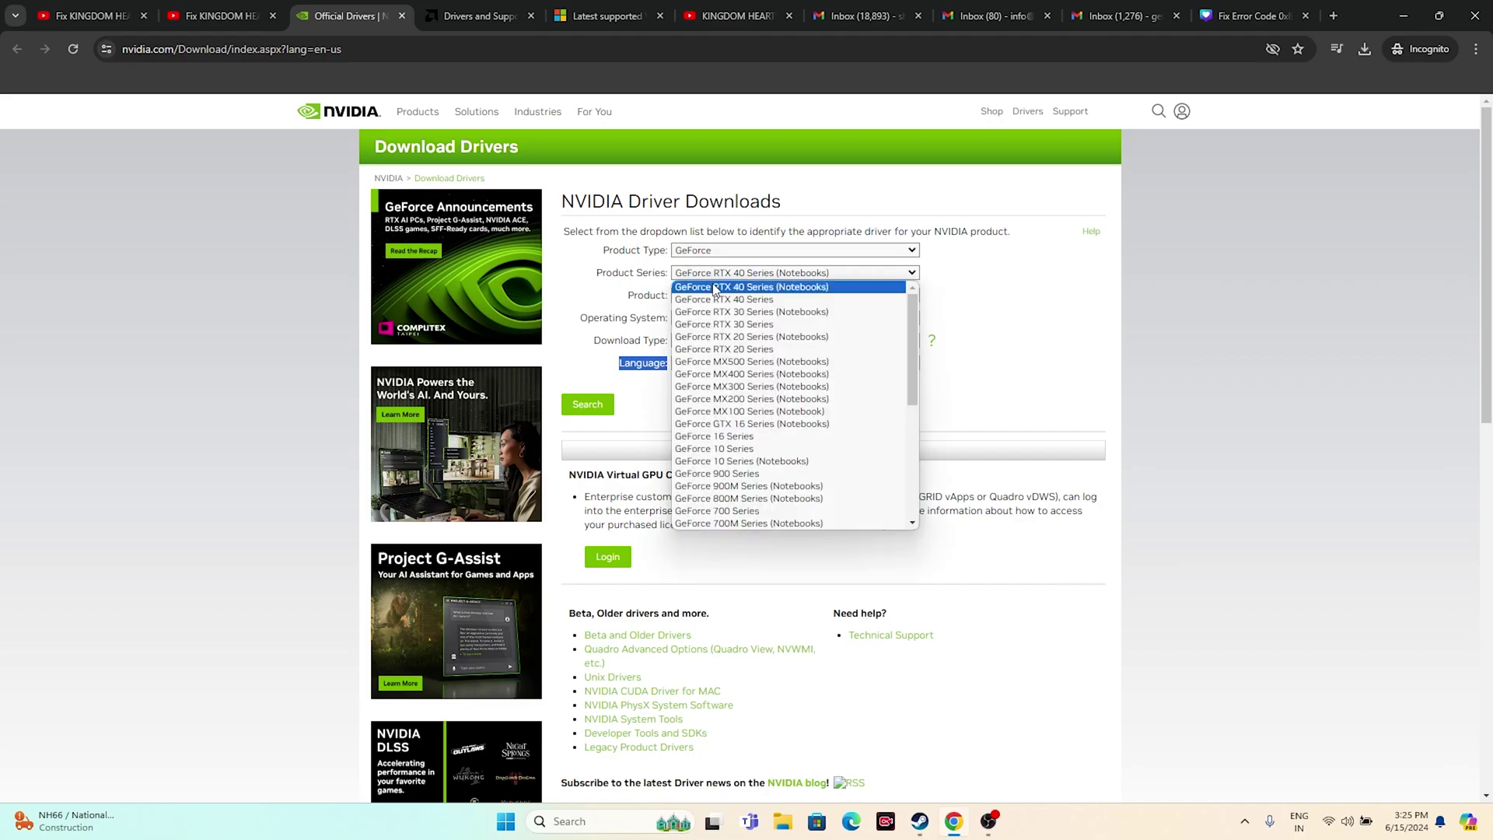
click(715, 287)
click(731, 298)
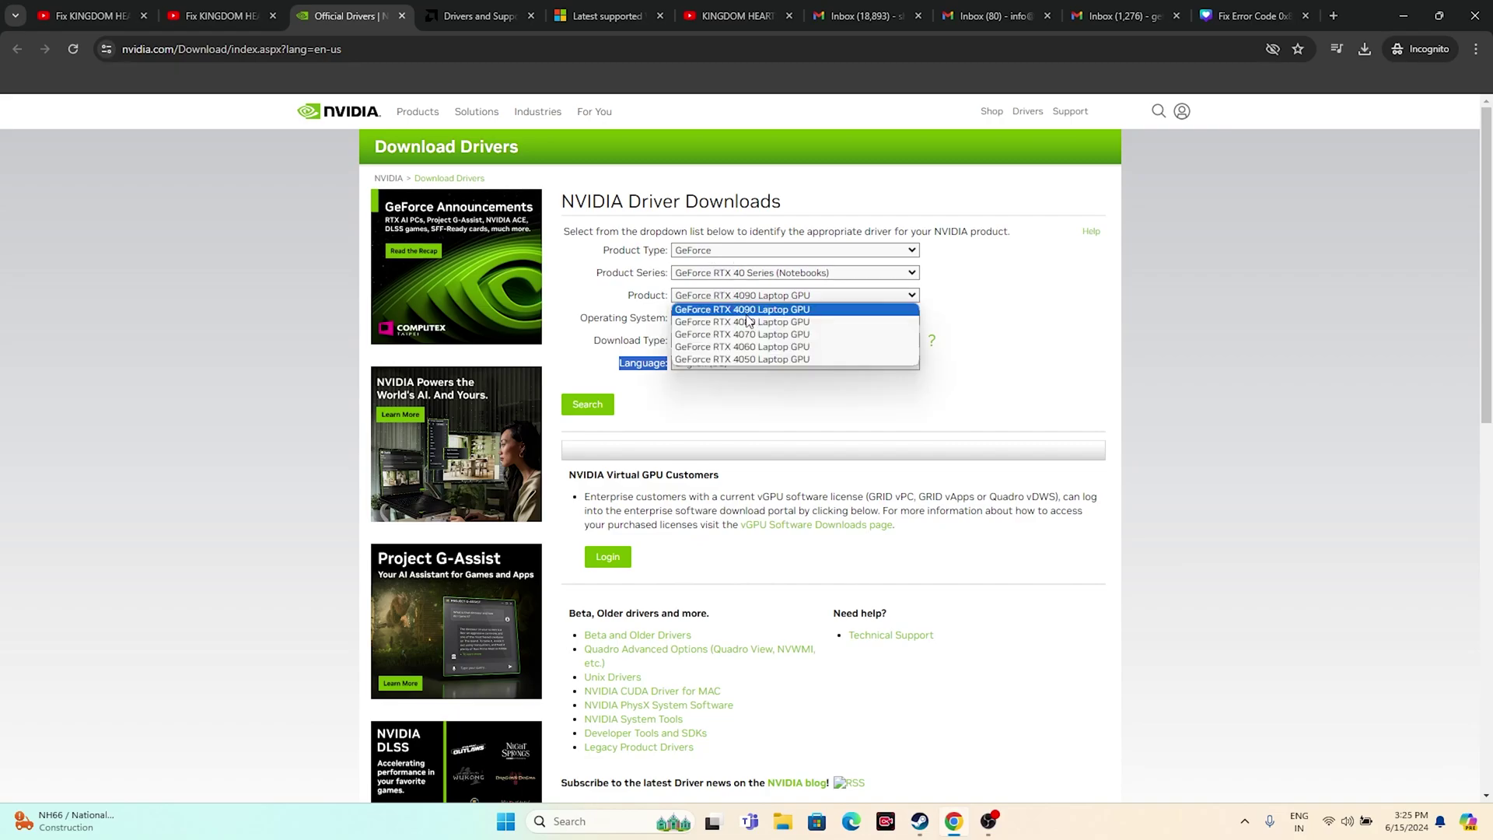
click(749, 322)
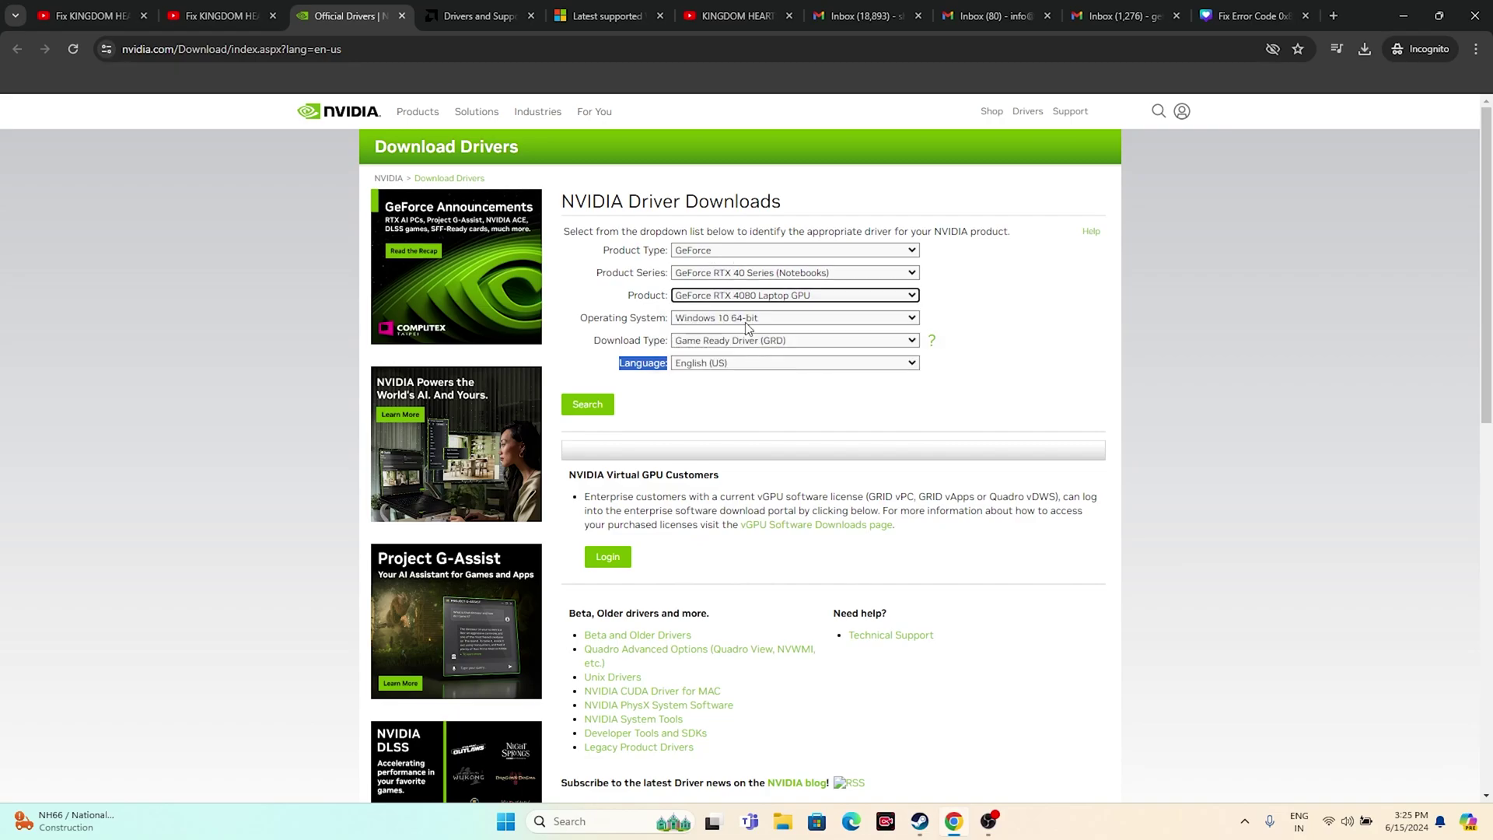
Set the operating system to Windows 11, search for the matching NVIDIA driver and check its version
click(680, 320)
click(697, 347)
click(703, 321)
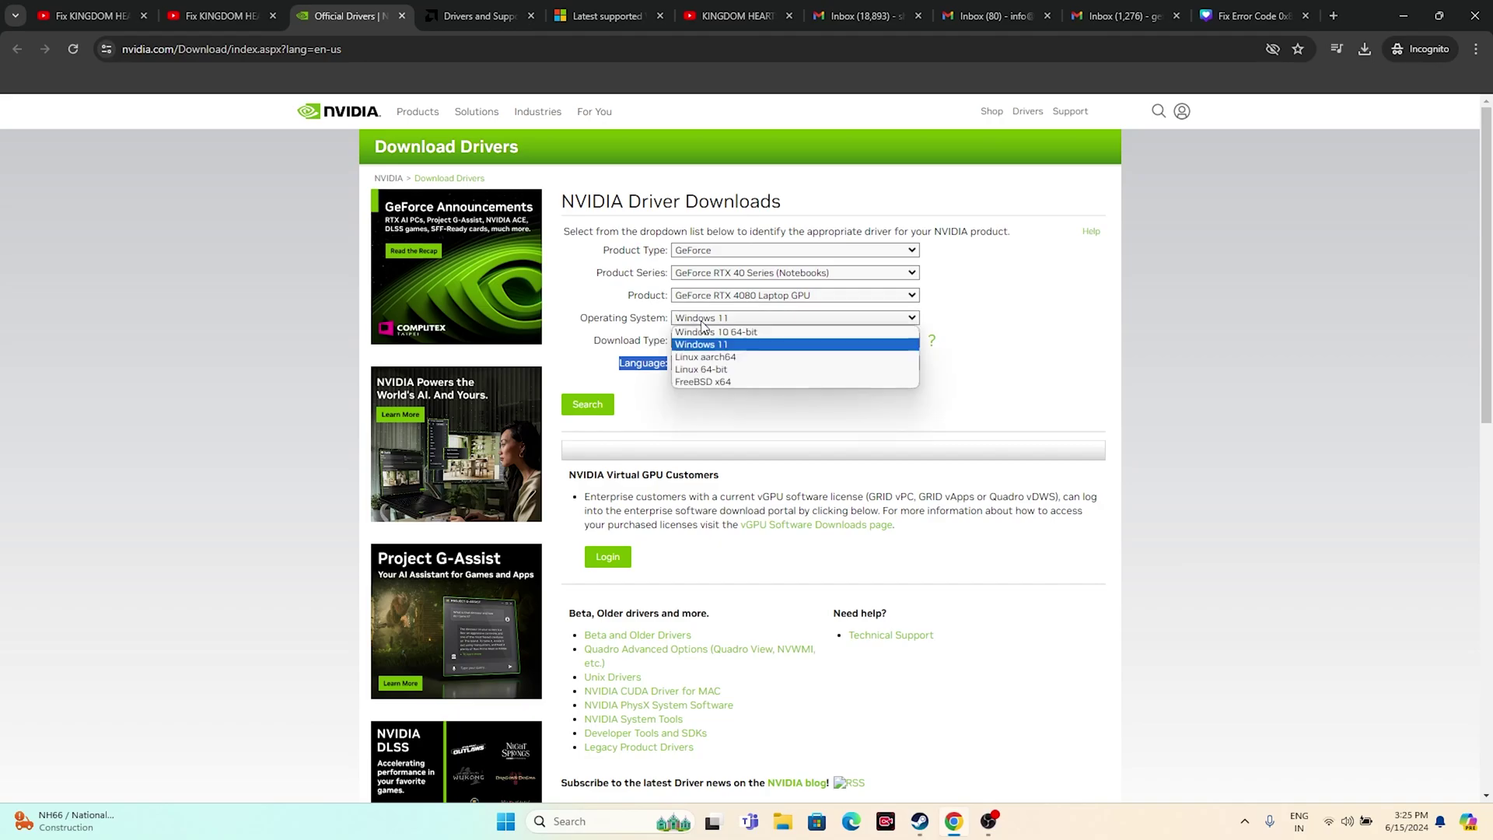
click(704, 345)
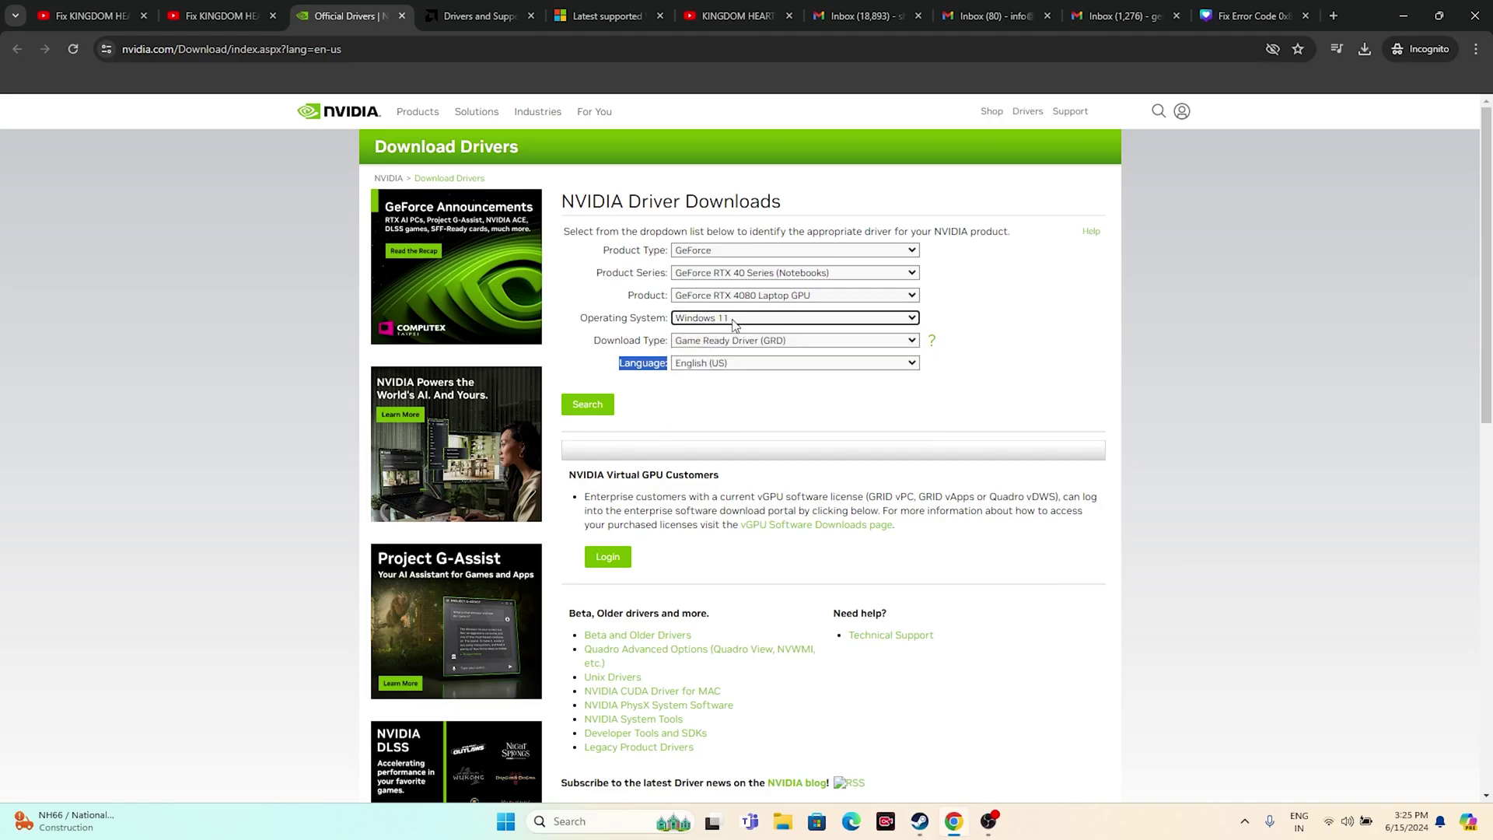
click(587, 406)
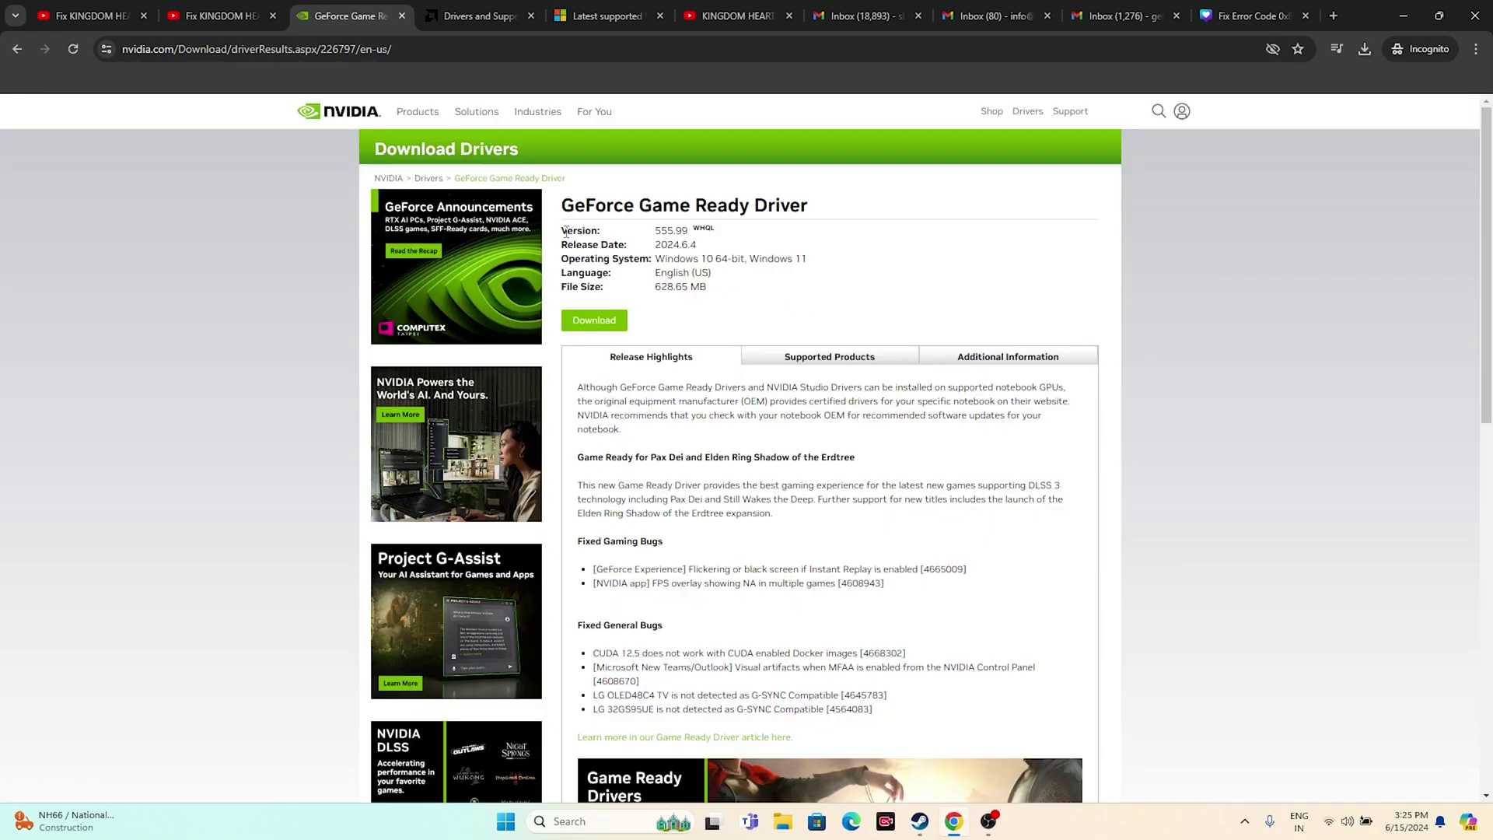
drag(565, 231, 674, 233)
Switch to the AMD drivers page and choose Graphics with the Radeon RX product family
click(478, 16)
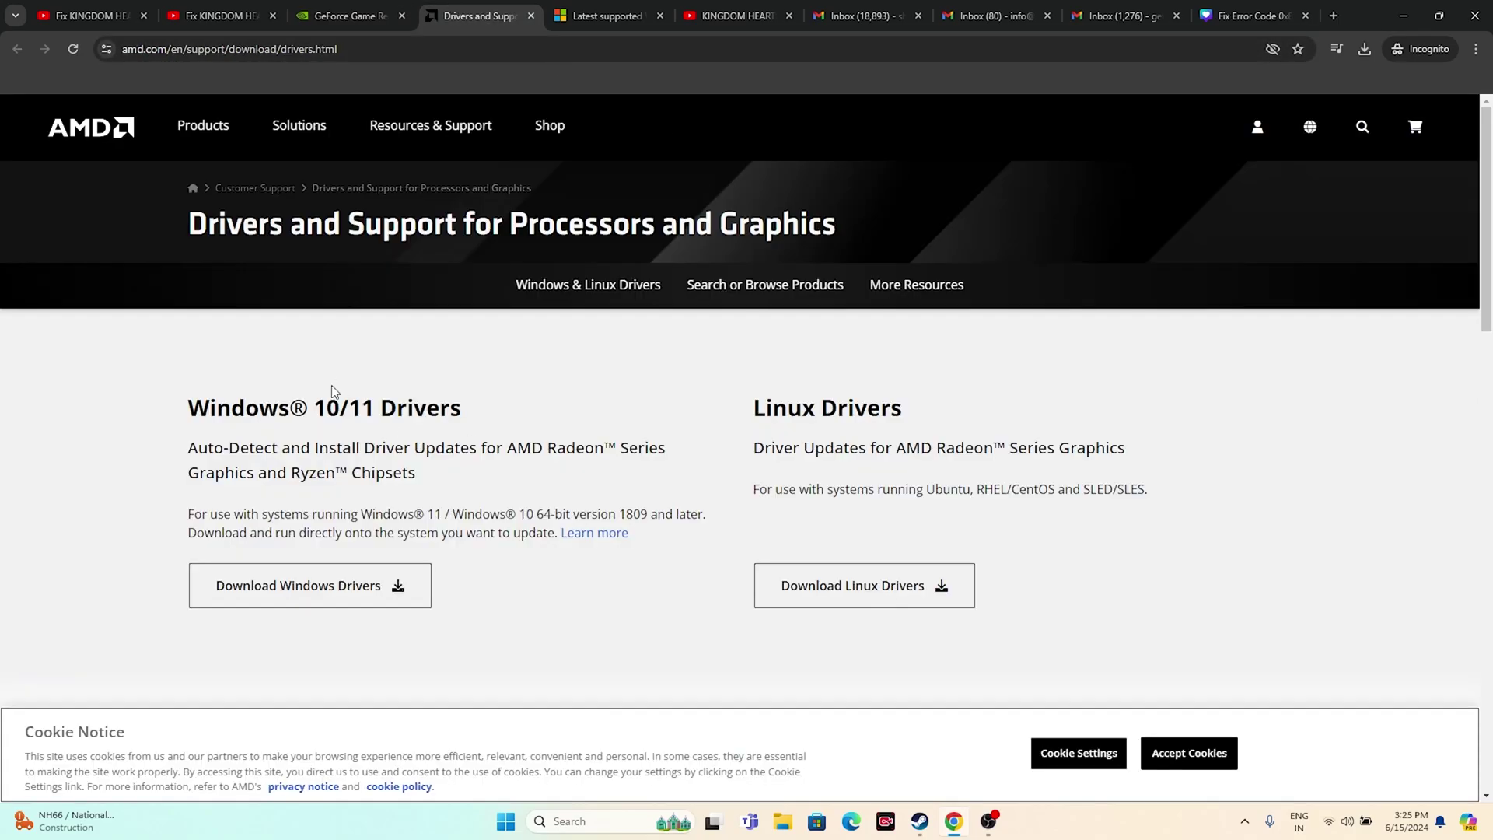
scroll(739, 510, down, 5)
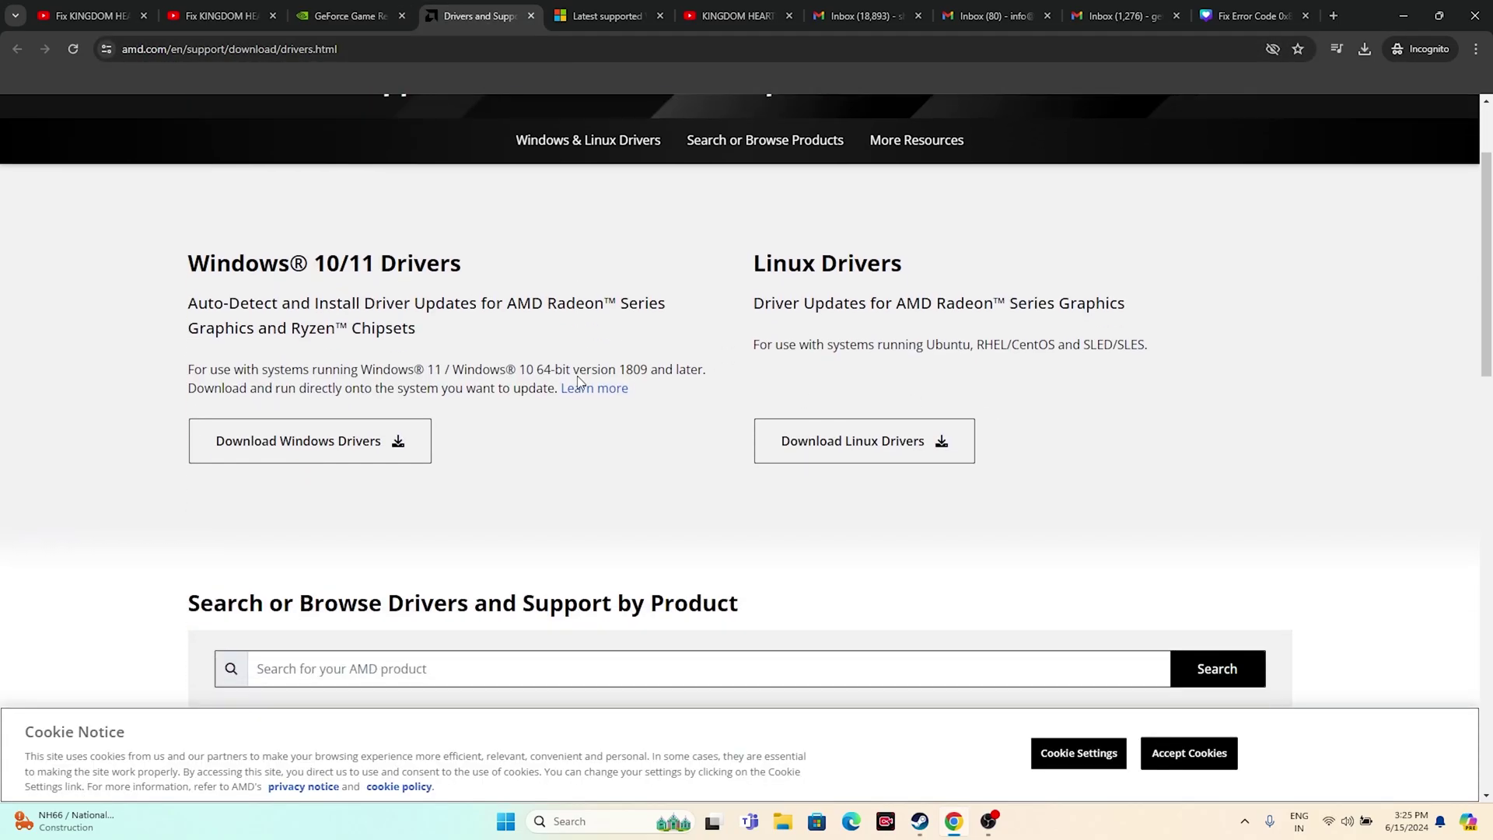
scroll(577, 375, down, 2)
click(277, 391)
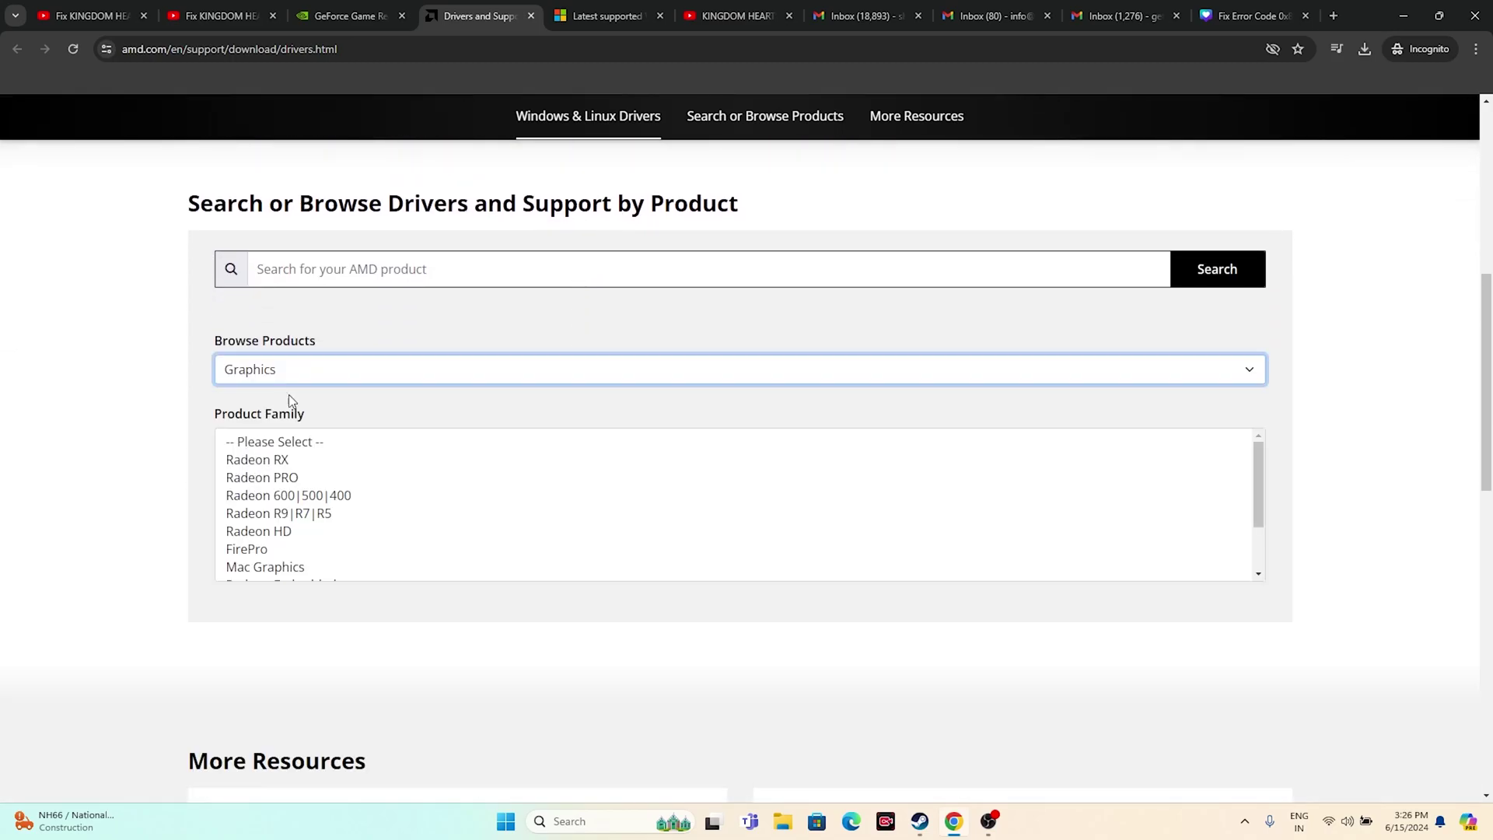
click(267, 459)
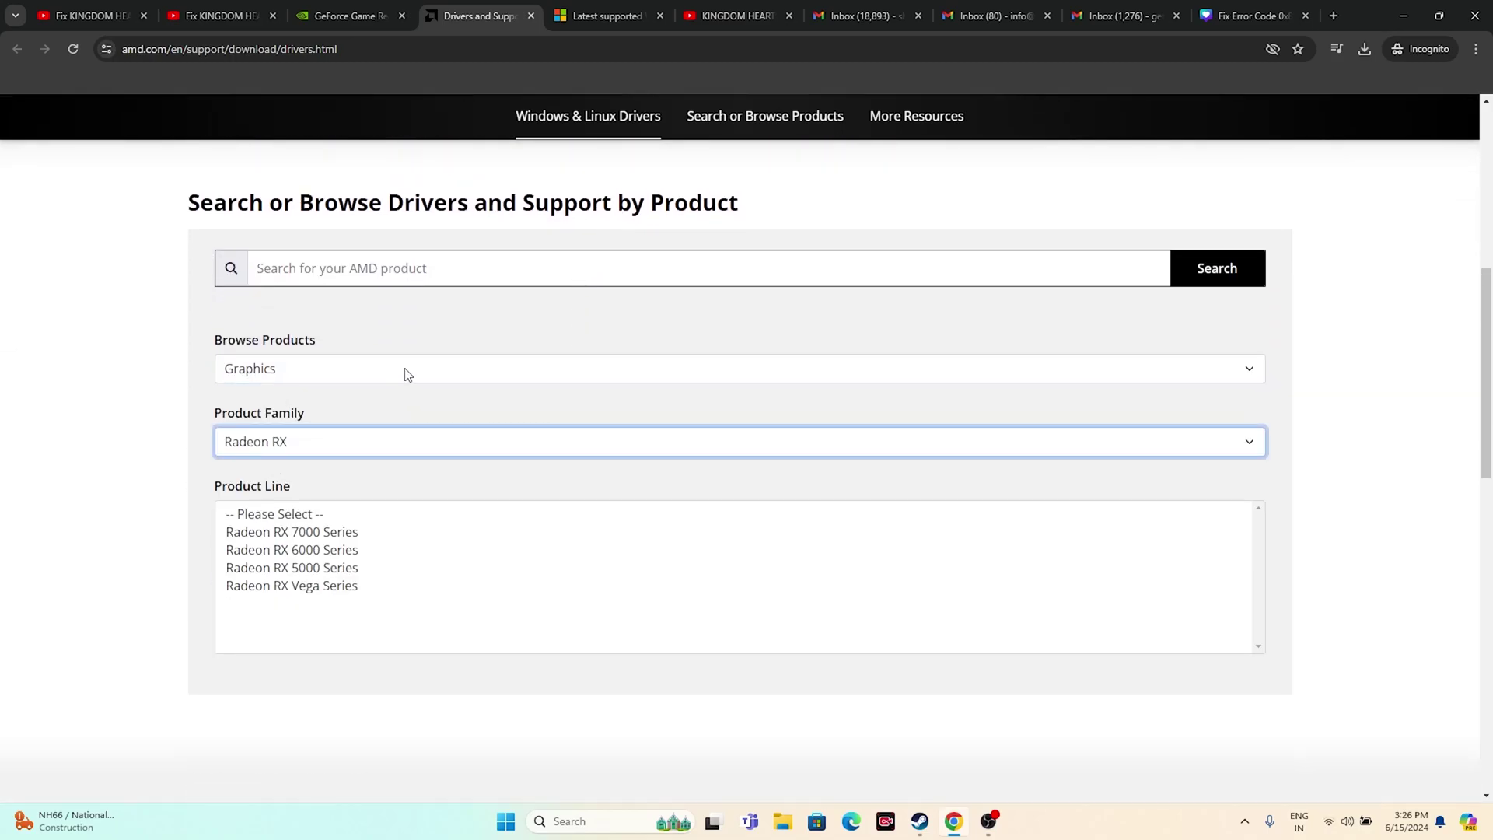
Select the Radeon RX 5000 Series product line and the AMD Radeon RX 5500 model, and submit for its drivers
scroll(407, 375, down, 1)
click(332, 492)
scroll(533, 374, down, 3)
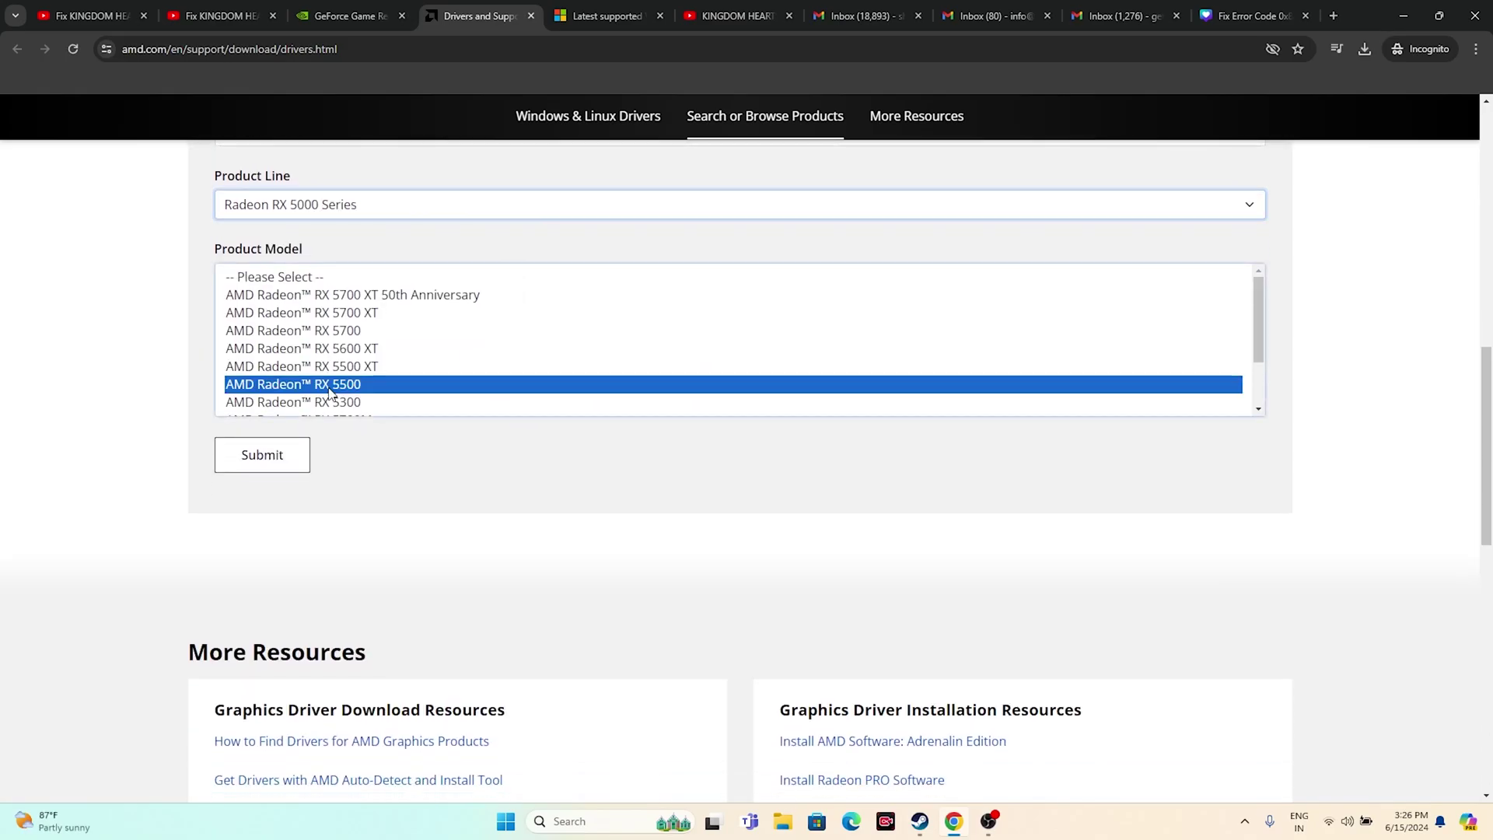
click(326, 386)
click(262, 330)
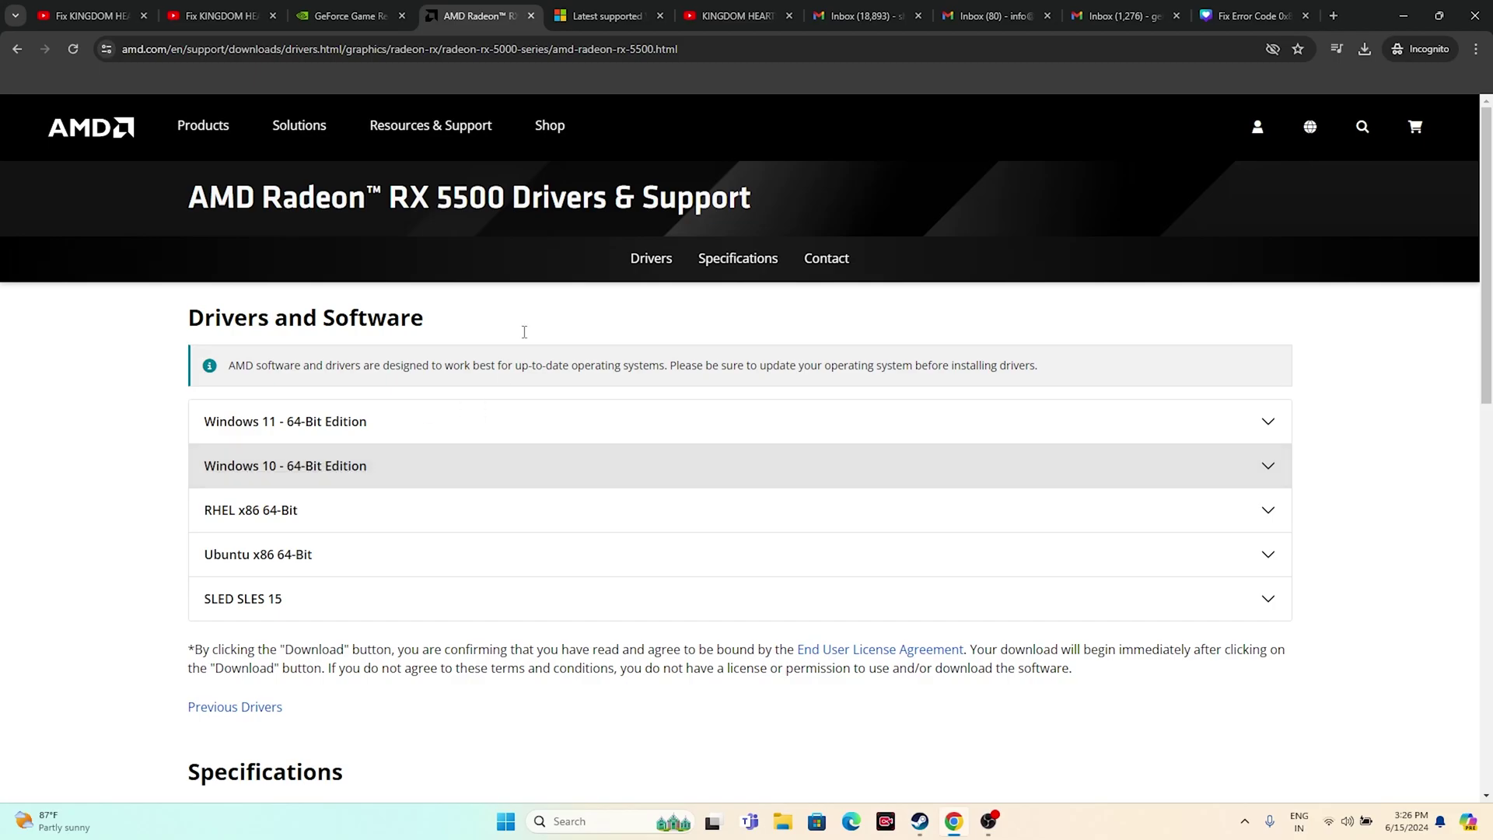
Switch to the Microsoft Visual C++ Redistributable downloads page and locate the X64 link for the latest version
click(599, 16)
drag(749, 294, 418, 250)
click(746, 294)
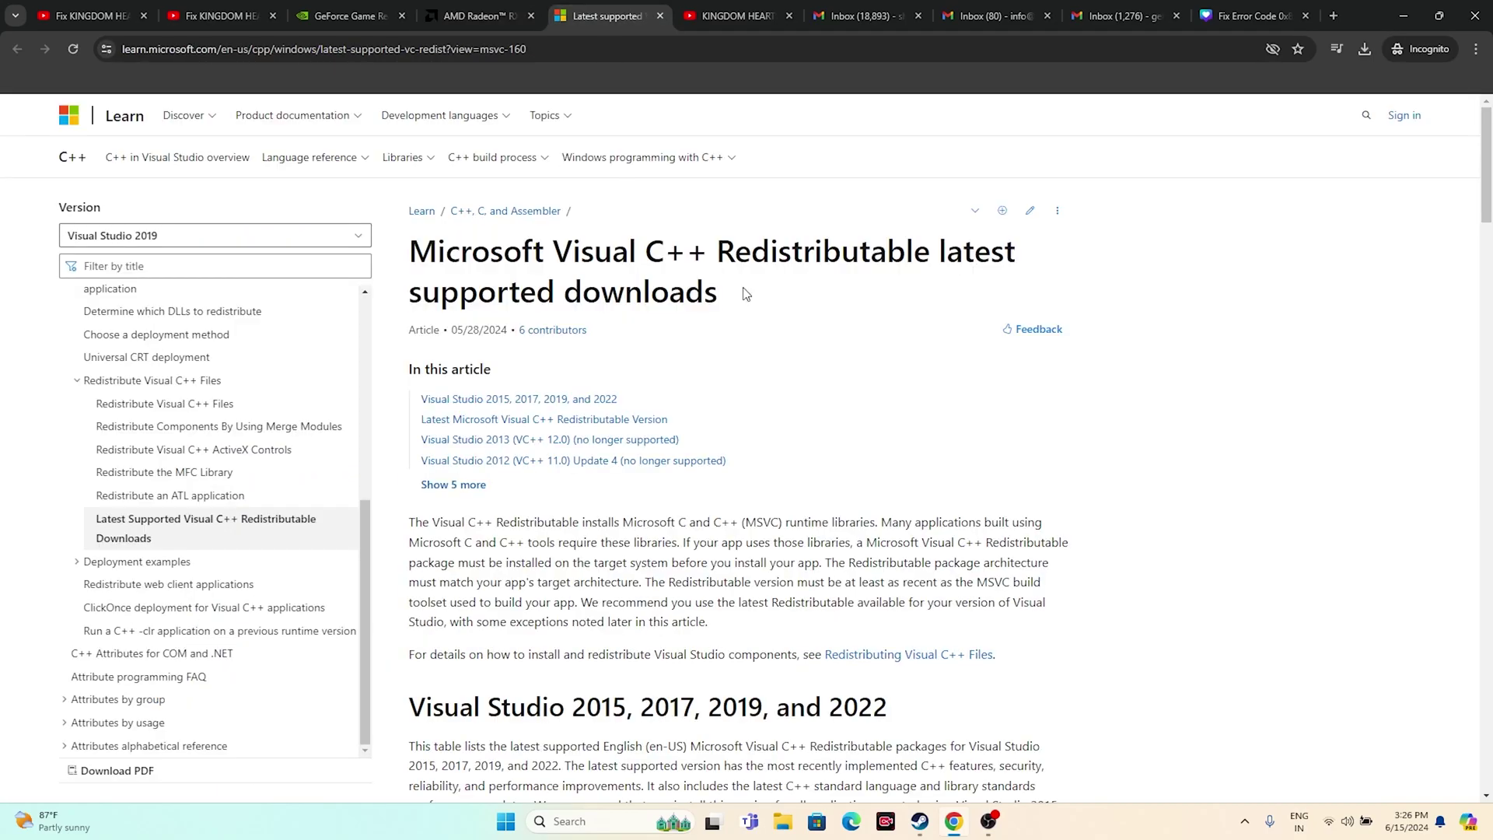
scroll(699, 373, down, 8)
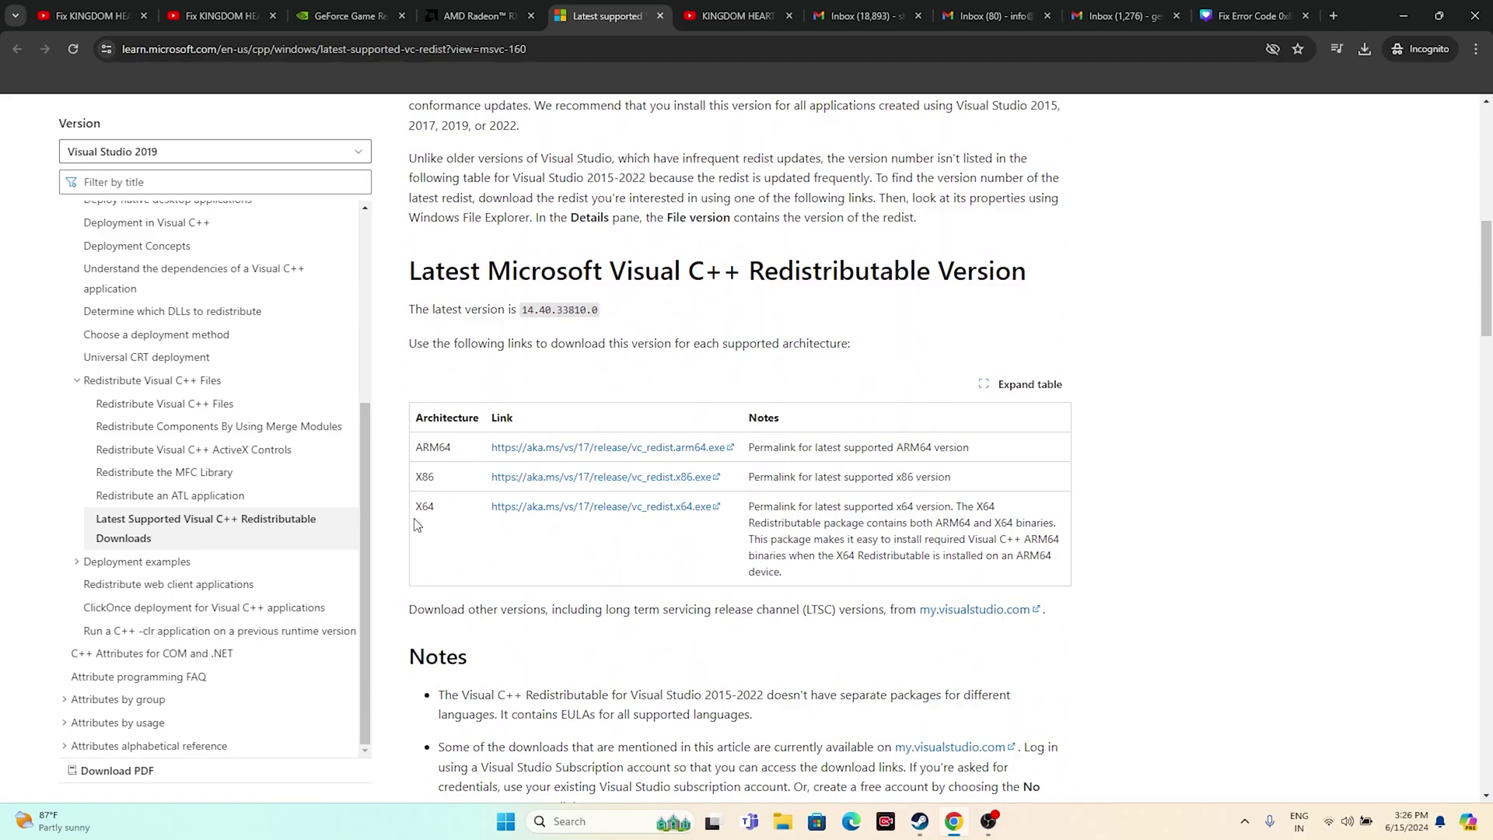
double_click(420, 505)
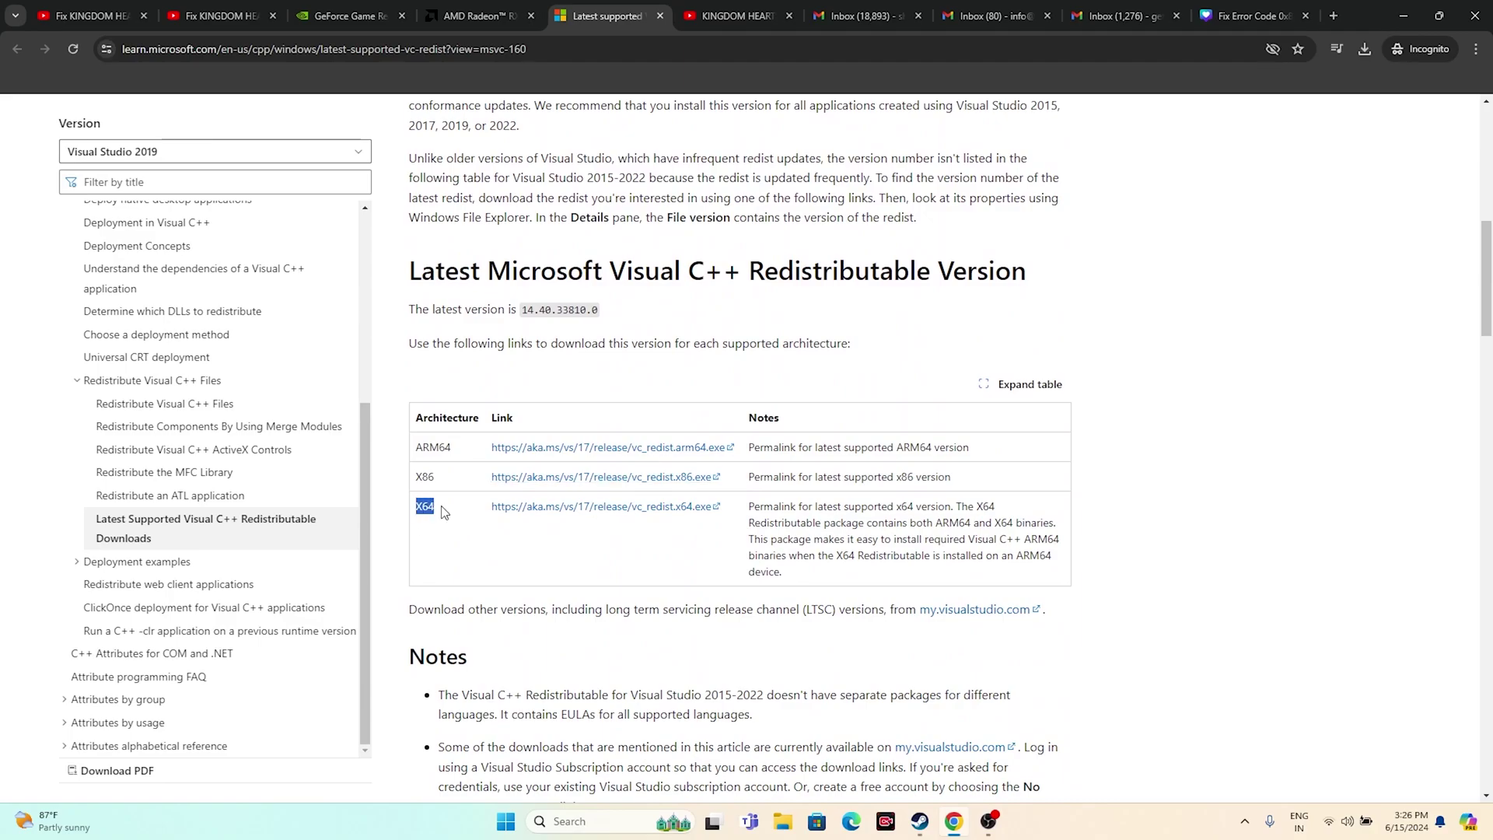
click(553, 507)
click(692, 393)
click(454, 503)
Check the PC's system type on the About page of Windows Settings, and return to the Visual C++ downloads page in Chrome
click(1403, 15)
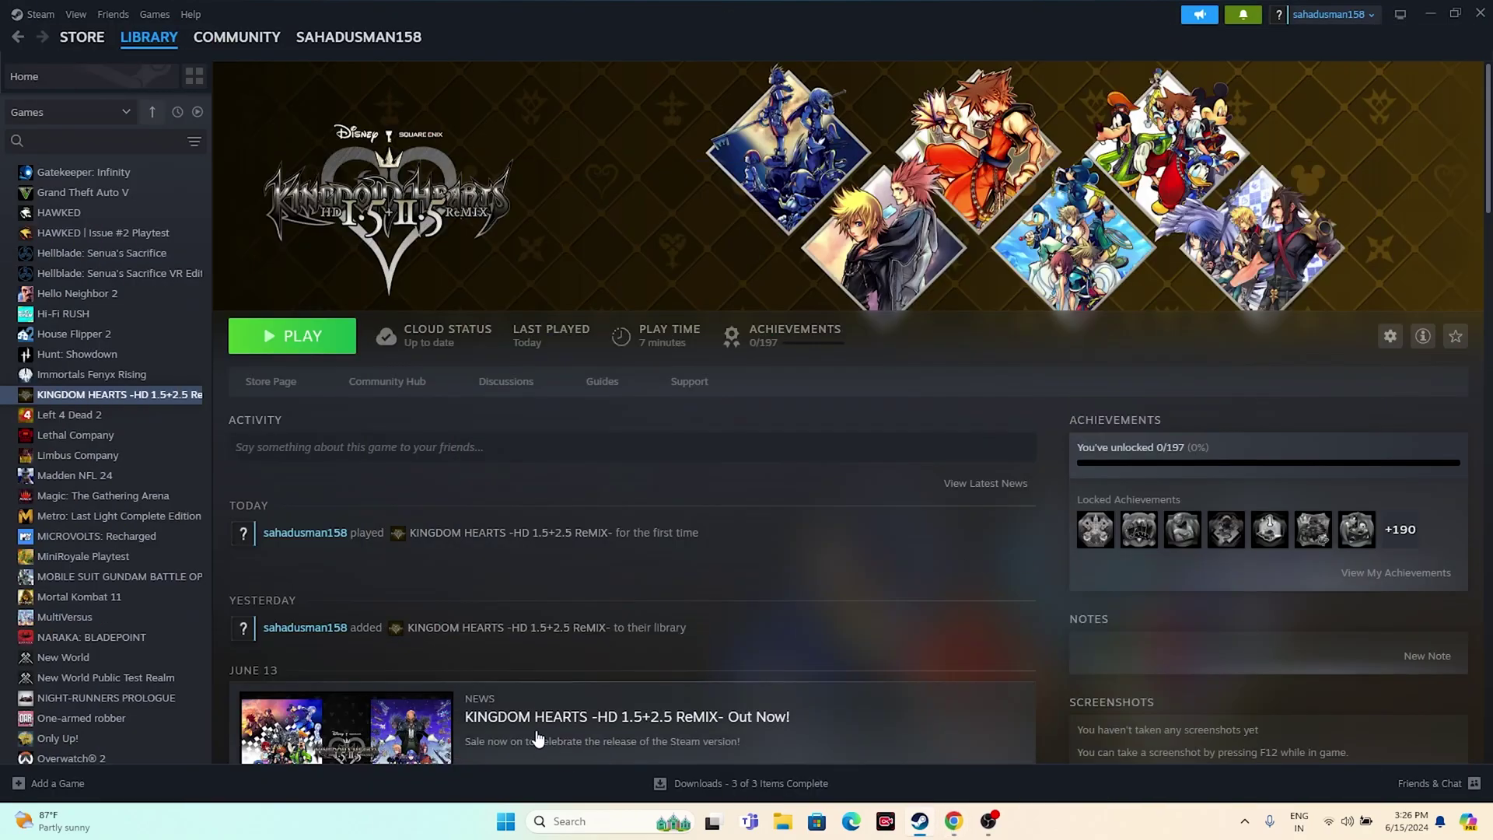
click(544, 821)
click(622, 544)
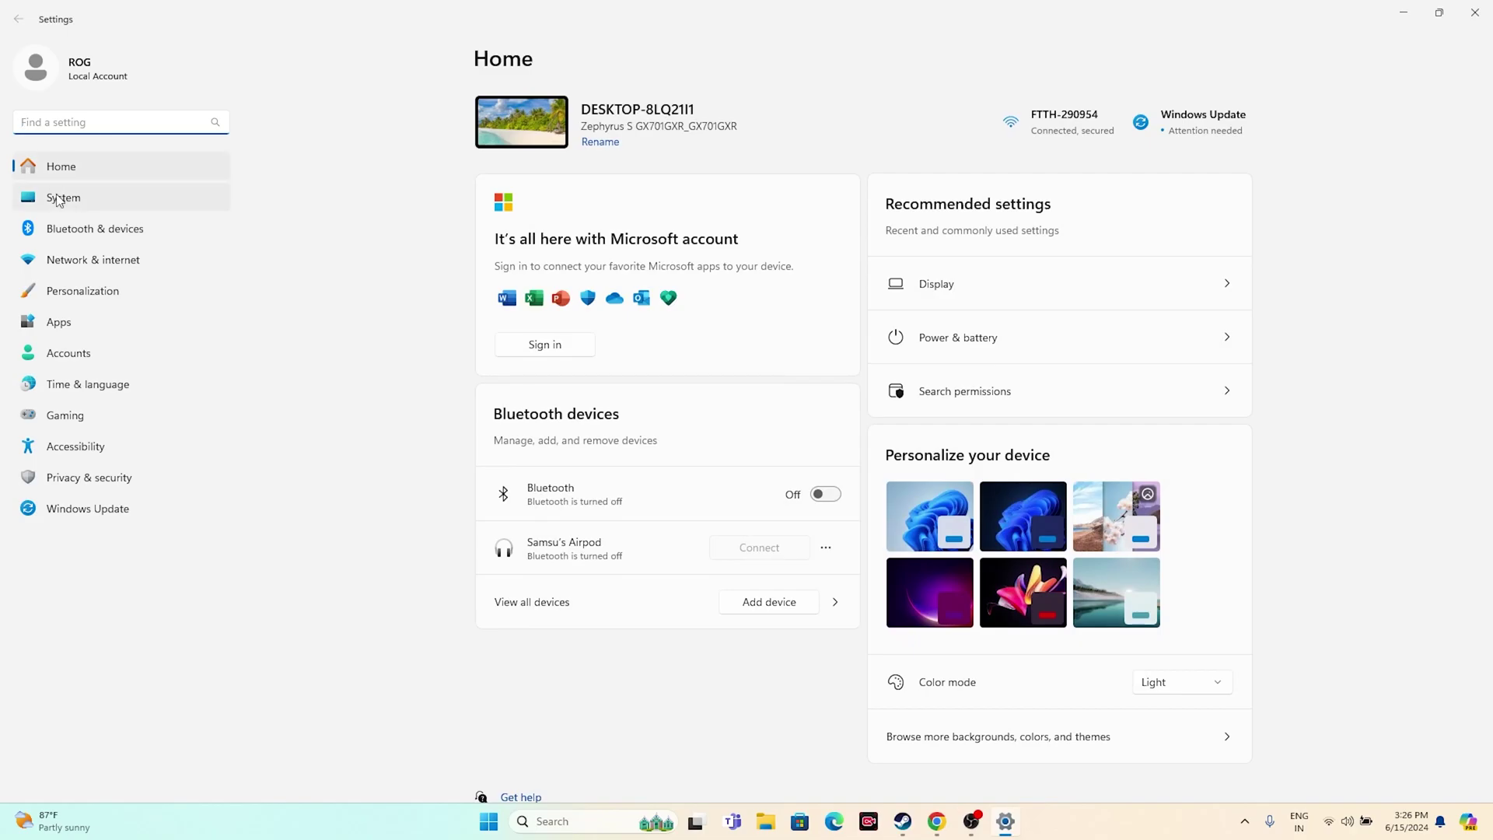
click(58, 199)
scroll(687, 346, down, 5)
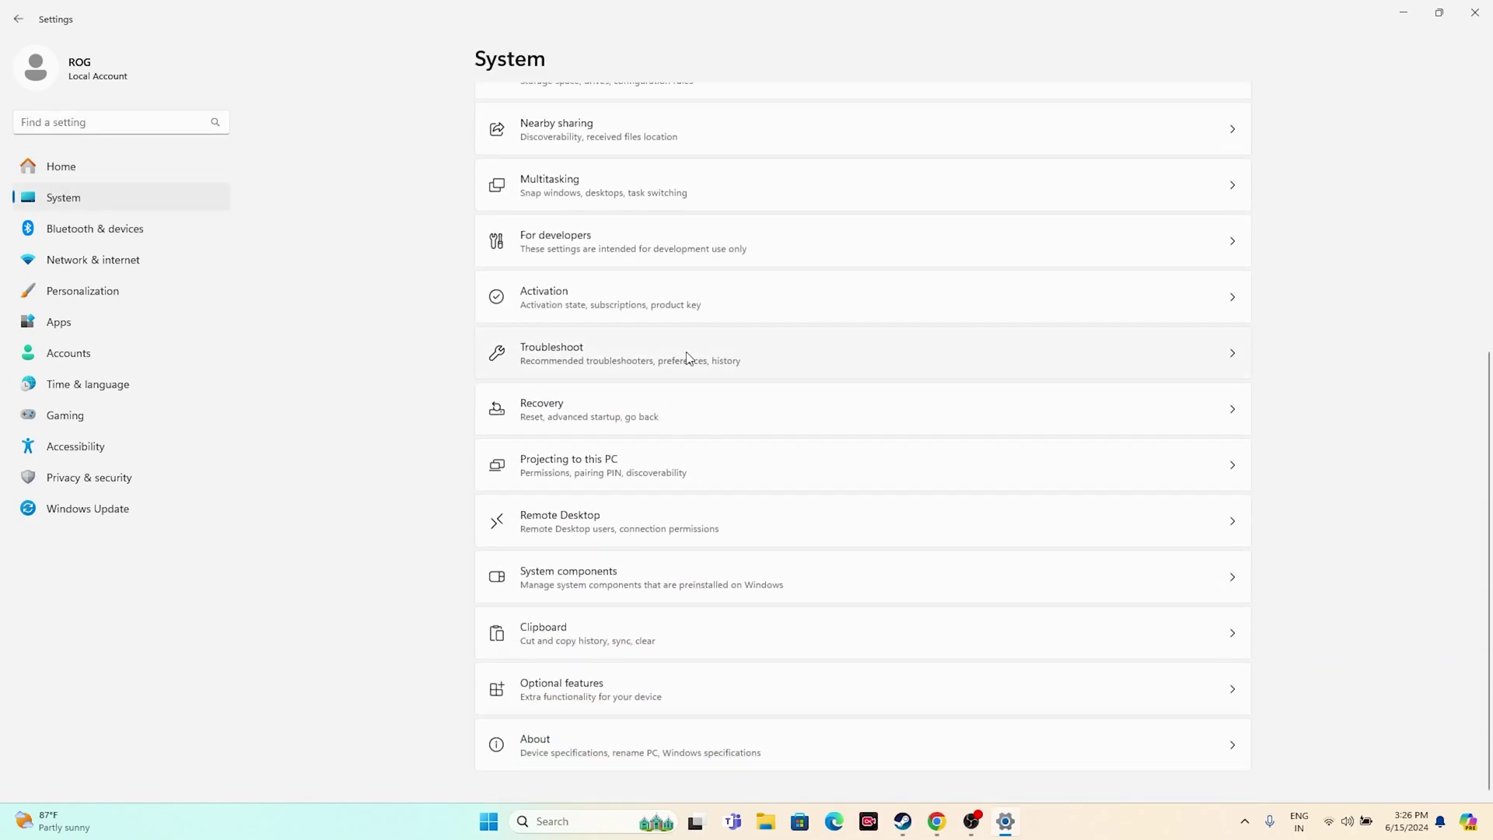
click(567, 739)
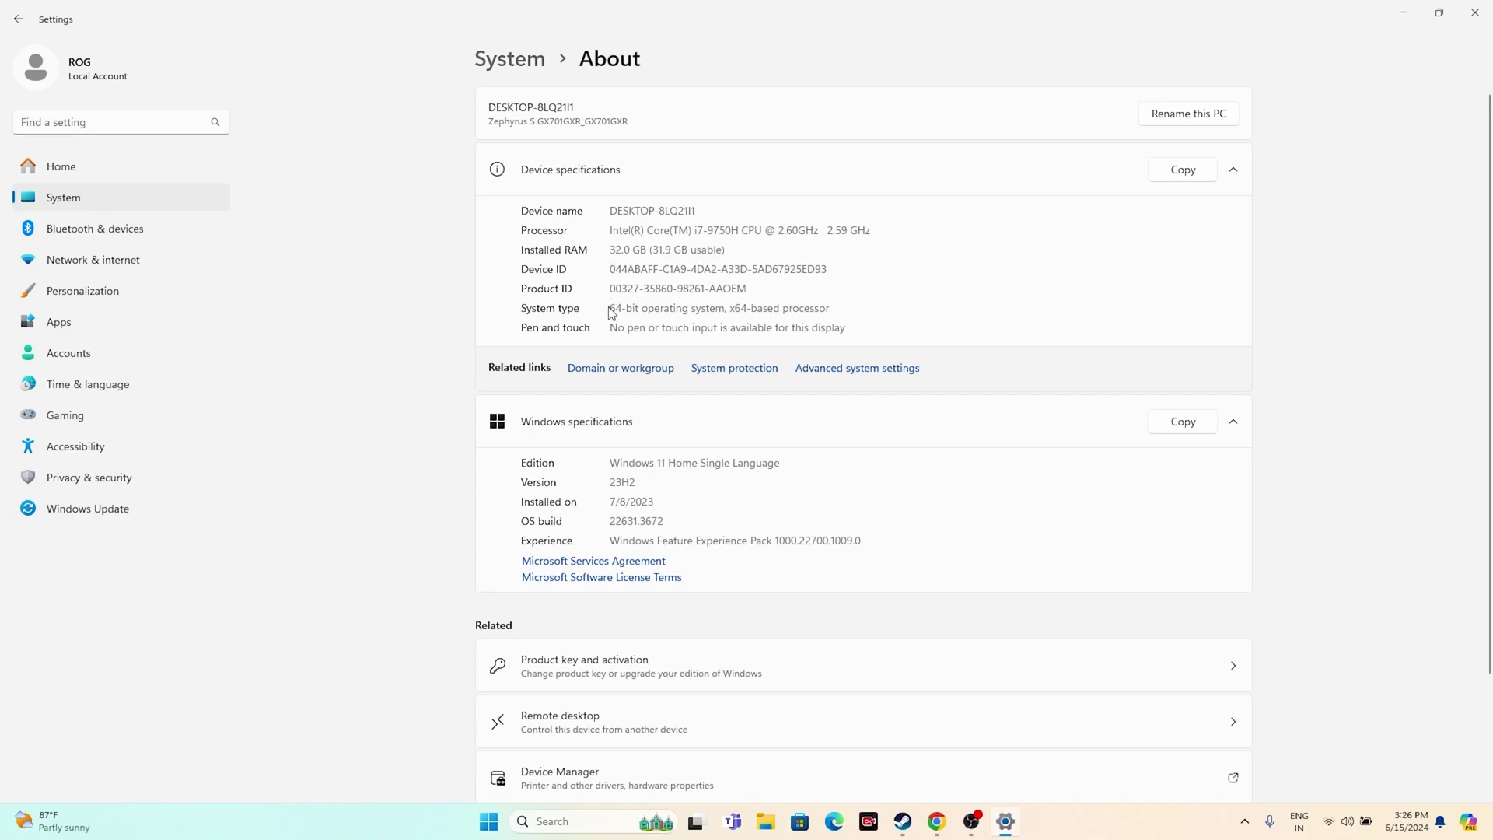
drag(610, 308, 840, 312)
click(1476, 15)
click(952, 821)
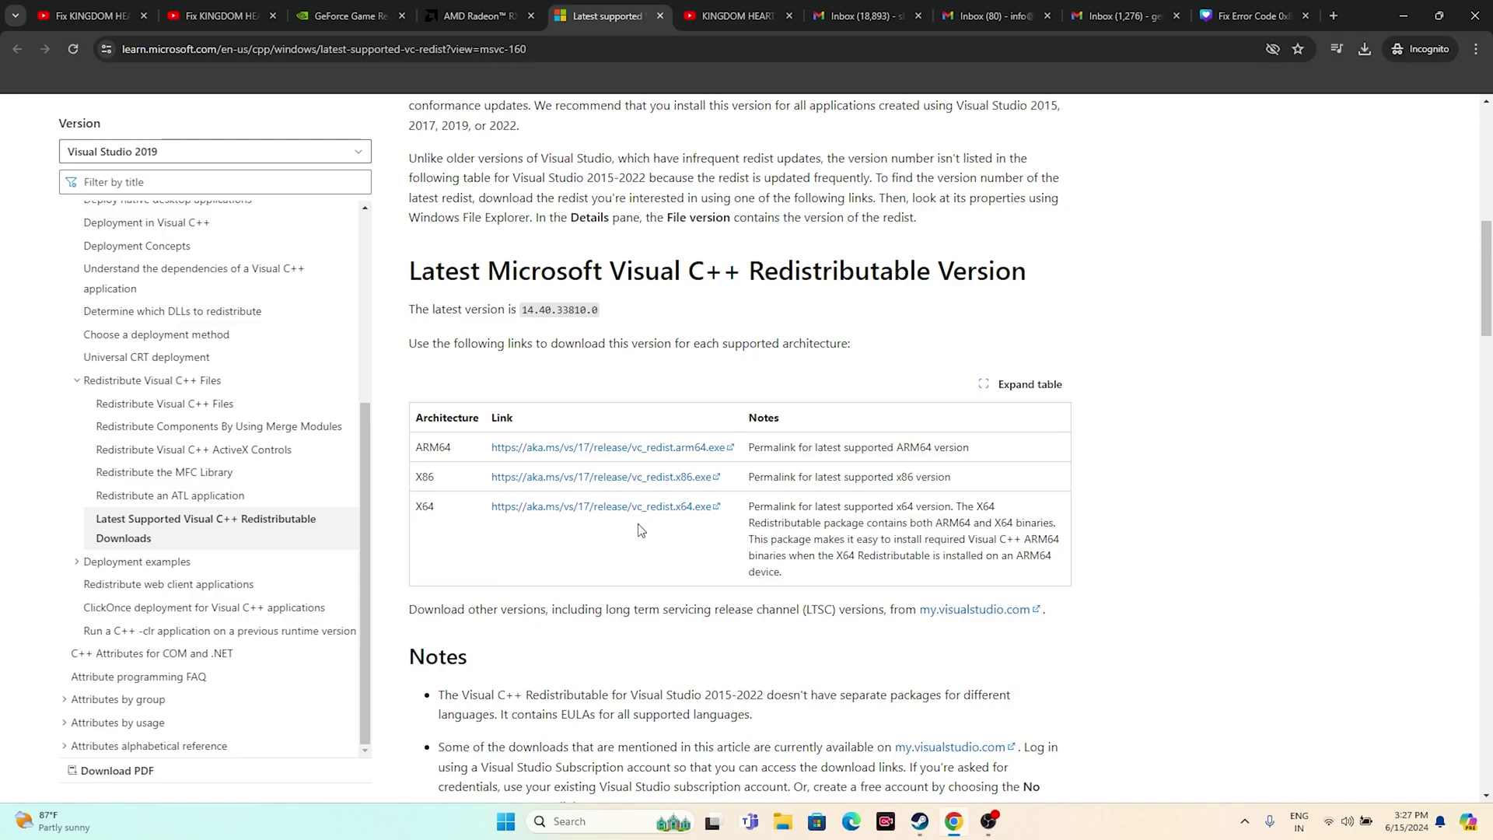
Switch to Steam, verify the integrity of the KINGDOM HEARTS -HD 1.5+2.5 ReMIX- game files, and close the game's properties
click(1407, 14)
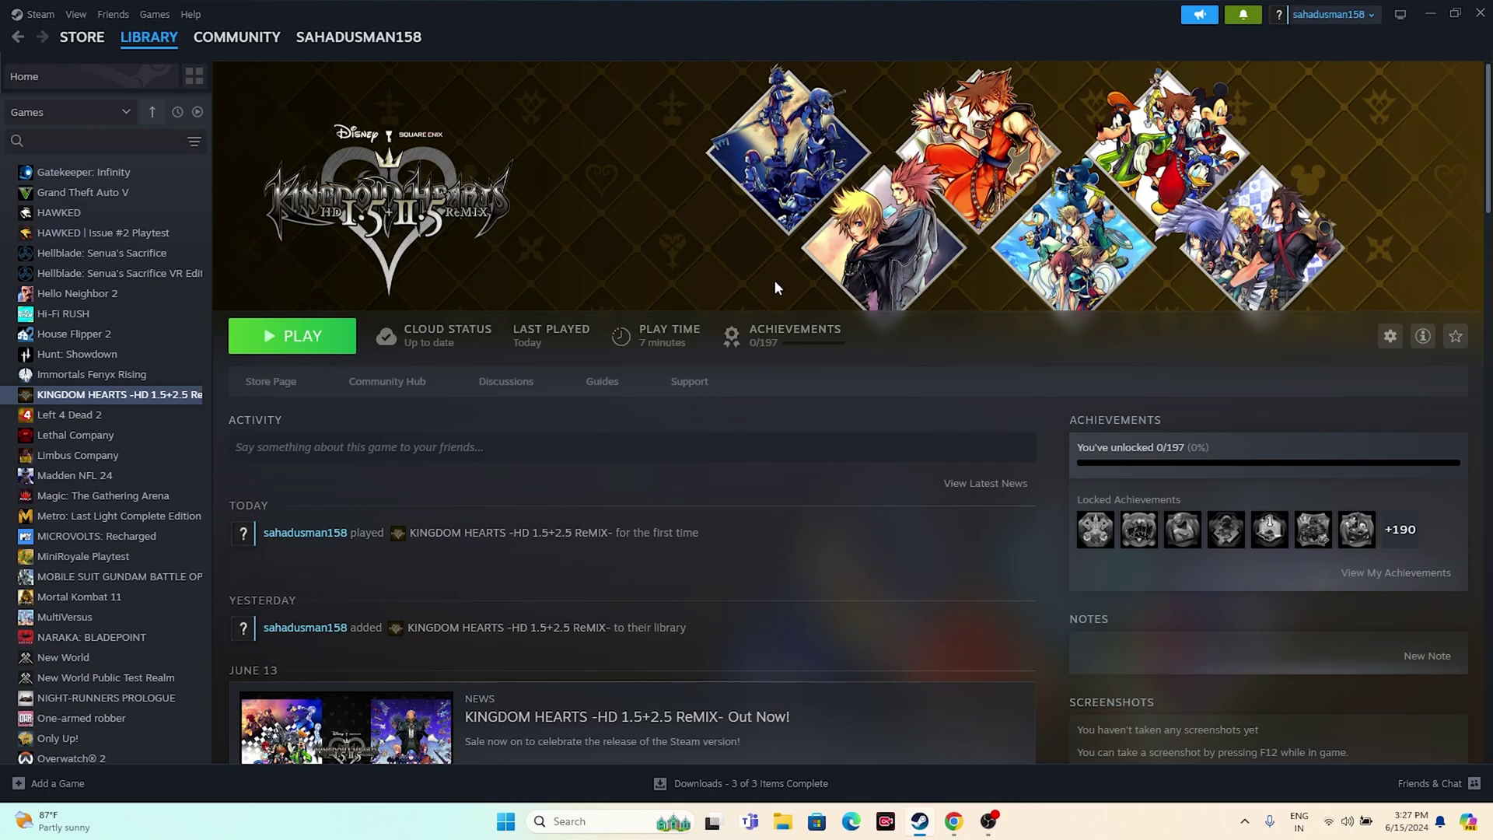
click(953, 821)
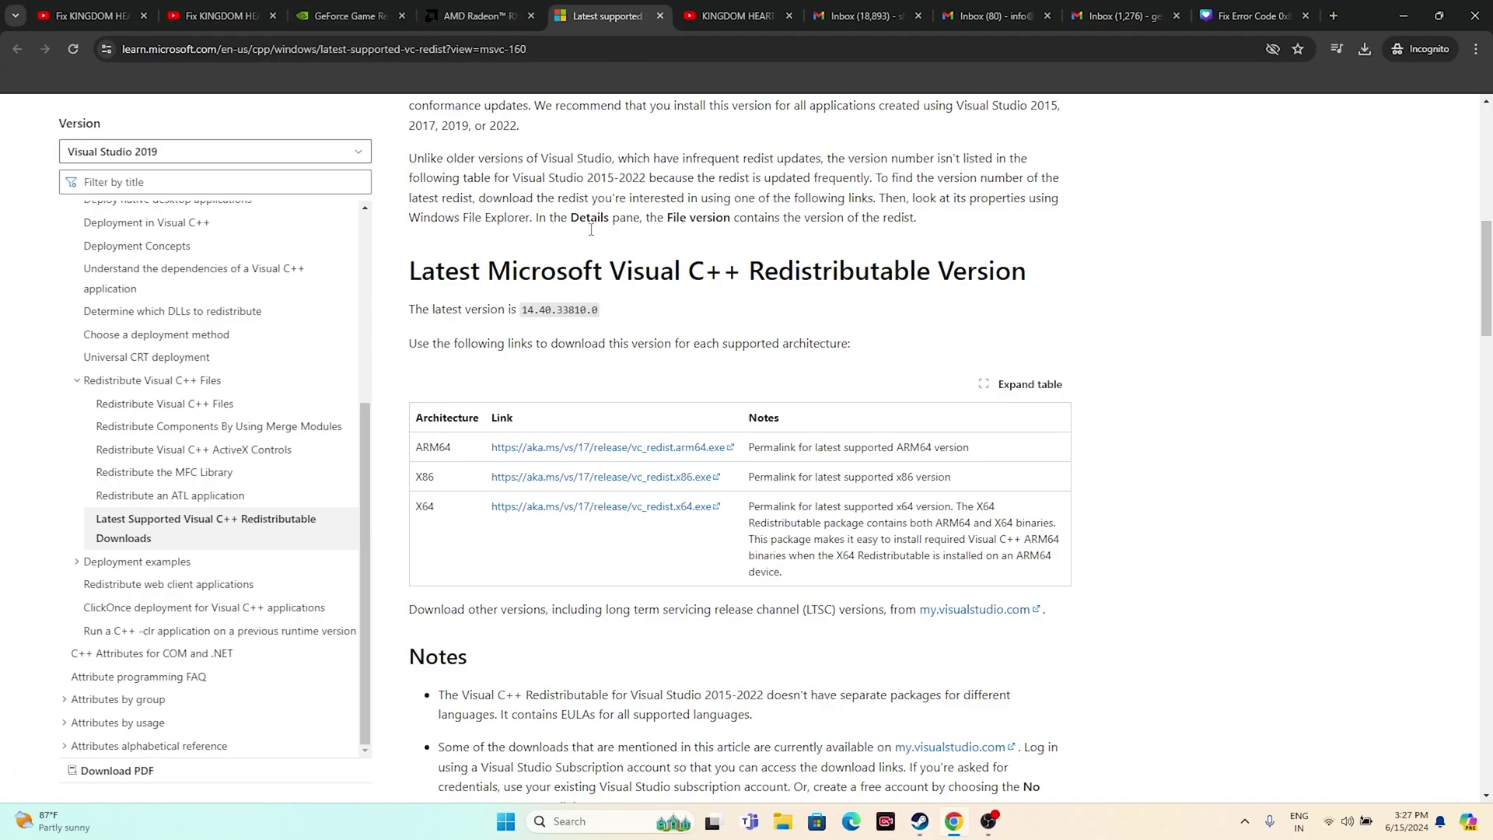
click(1403, 15)
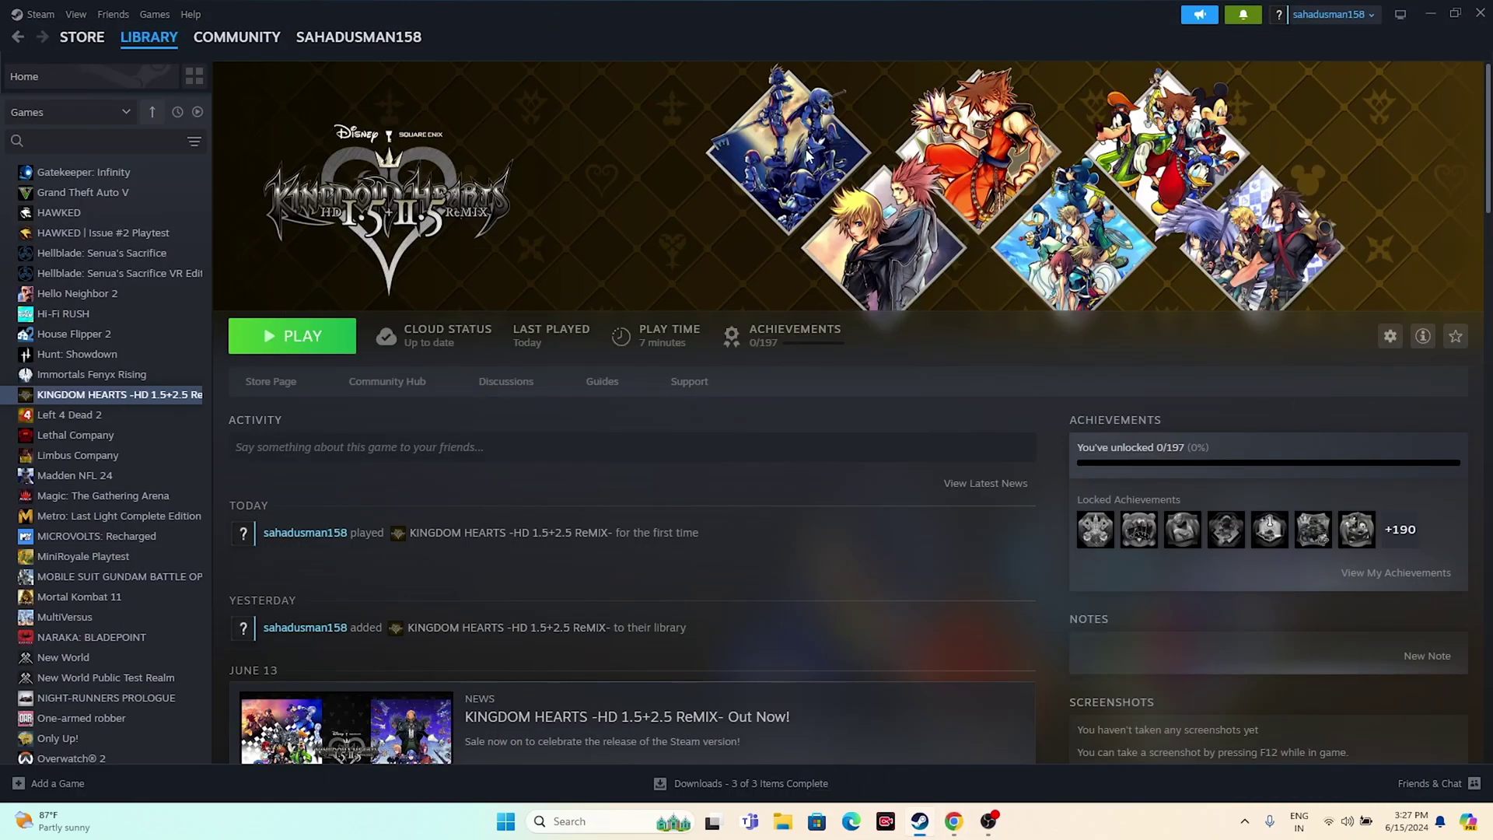
right_click(158, 398)
click(201, 515)
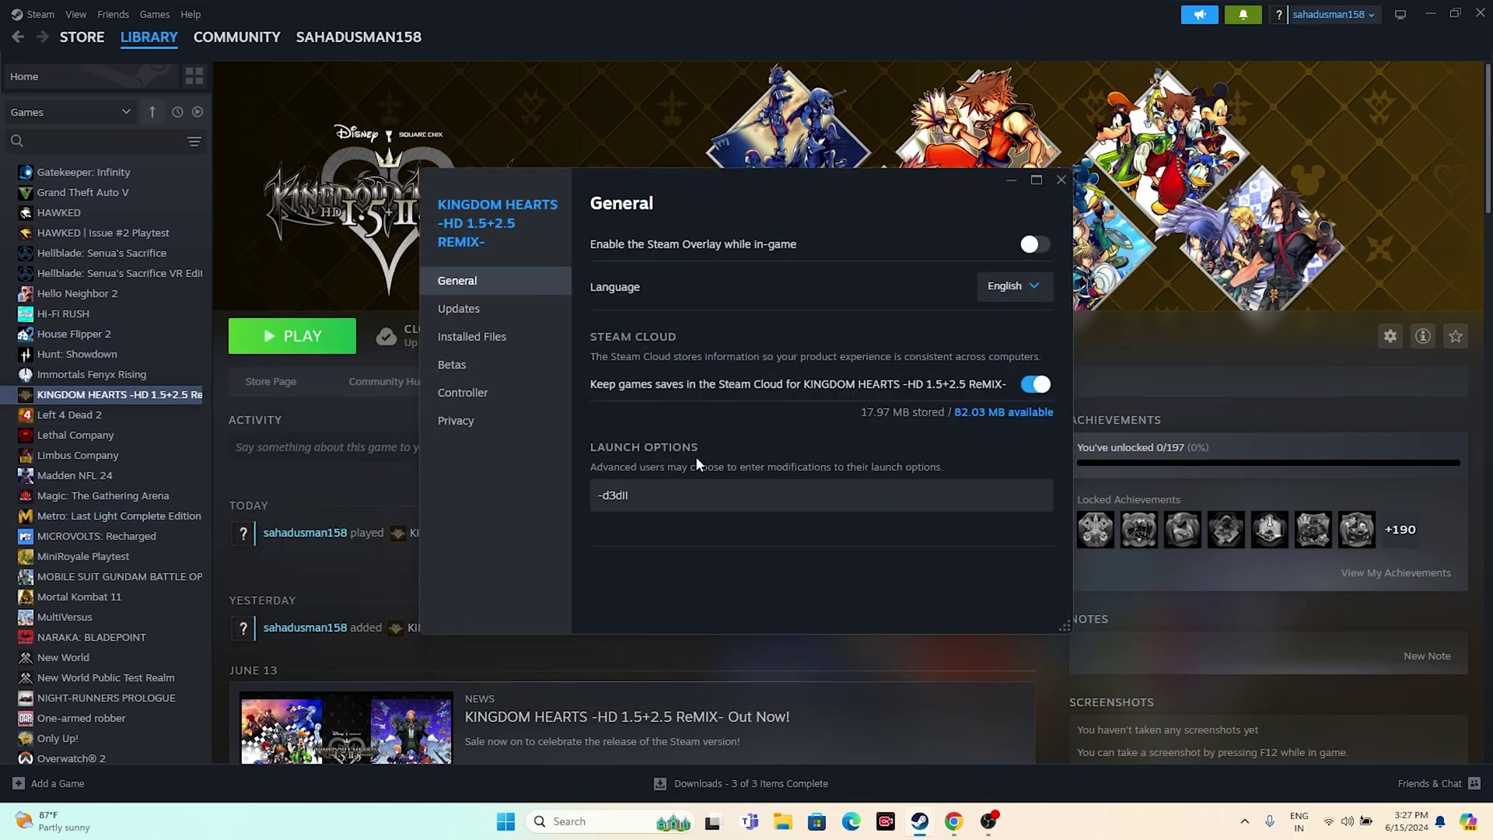
click(528, 343)
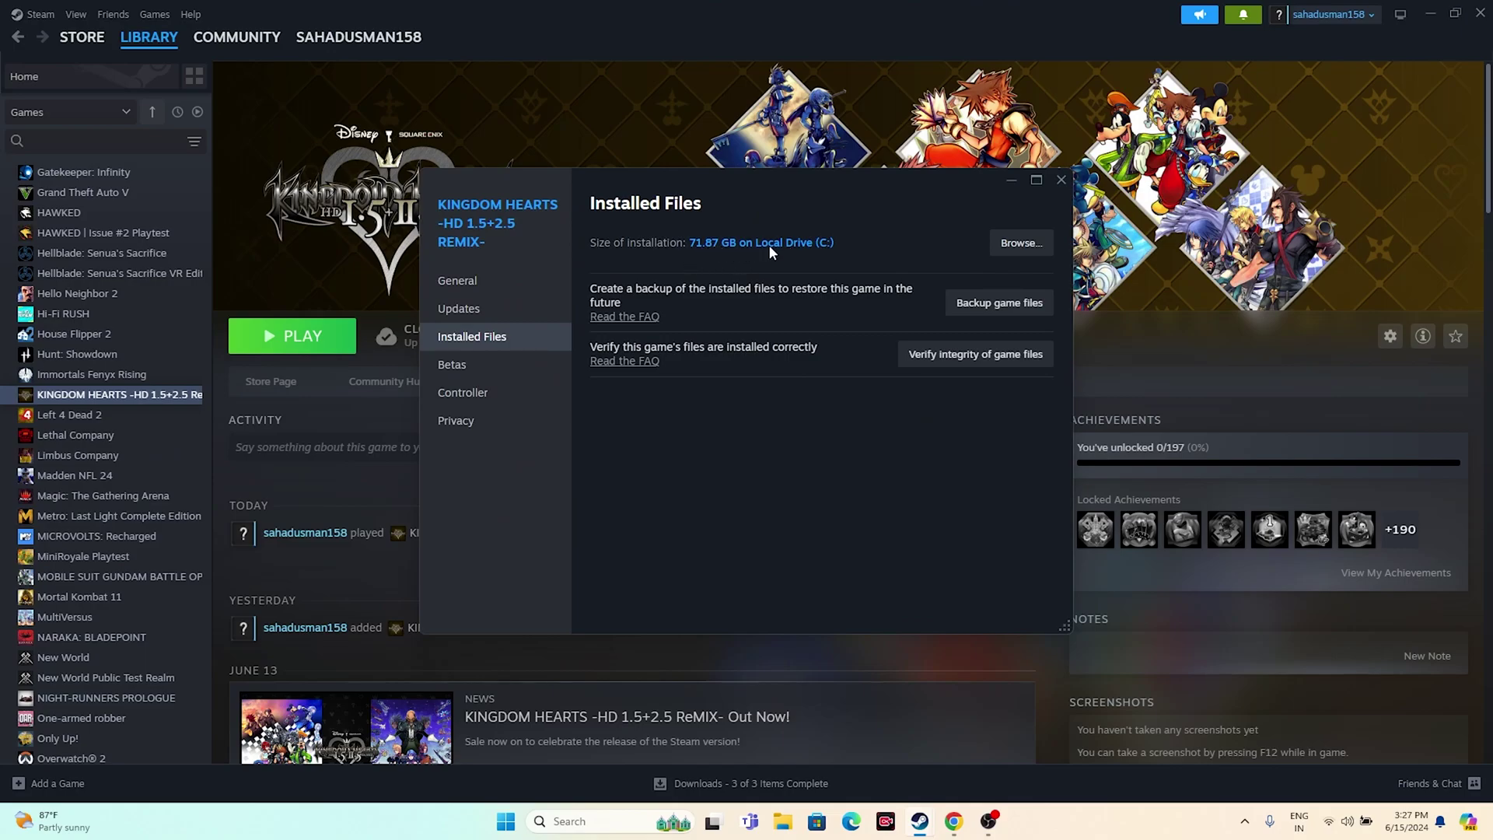
click(989, 353)
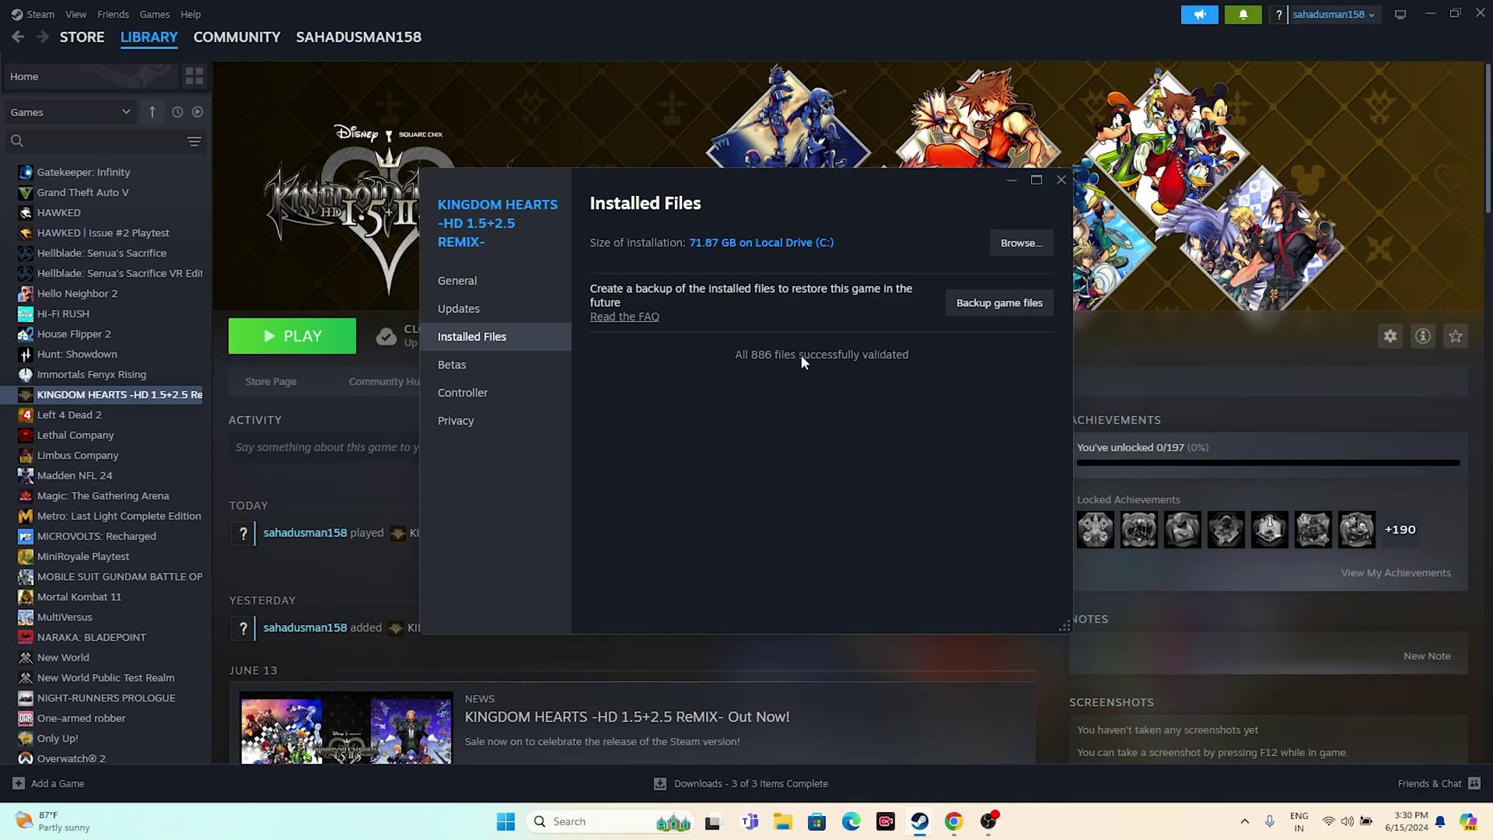
click(1061, 182)
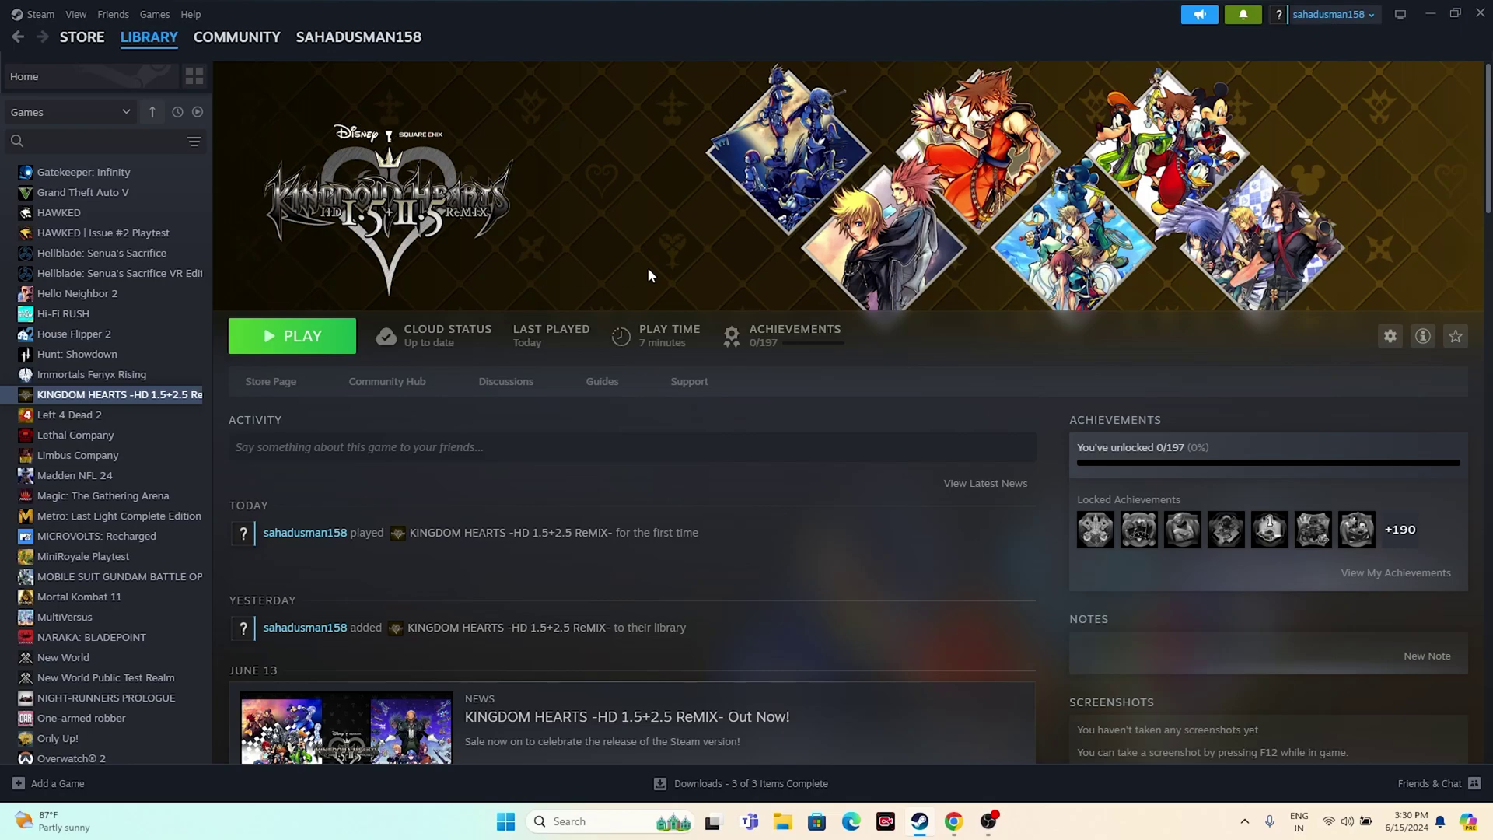
Locate the Uninstall option for KINGDOM HEARTS -HD 1.5+2.5 ReMIX- in the library without uninstalling the game
right_click(167, 395)
mouse_move(210, 492)
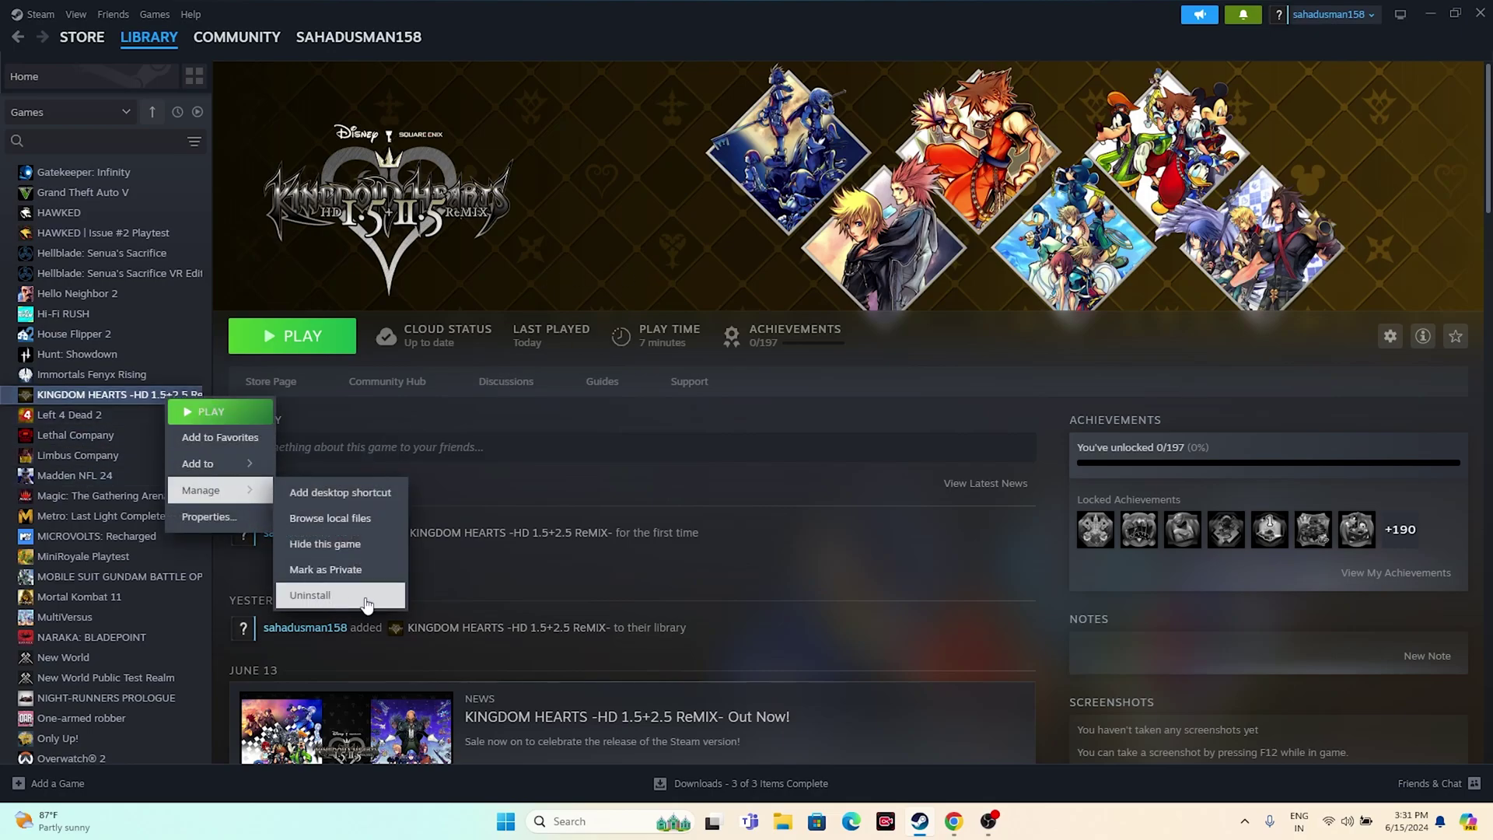
click(150, 395)
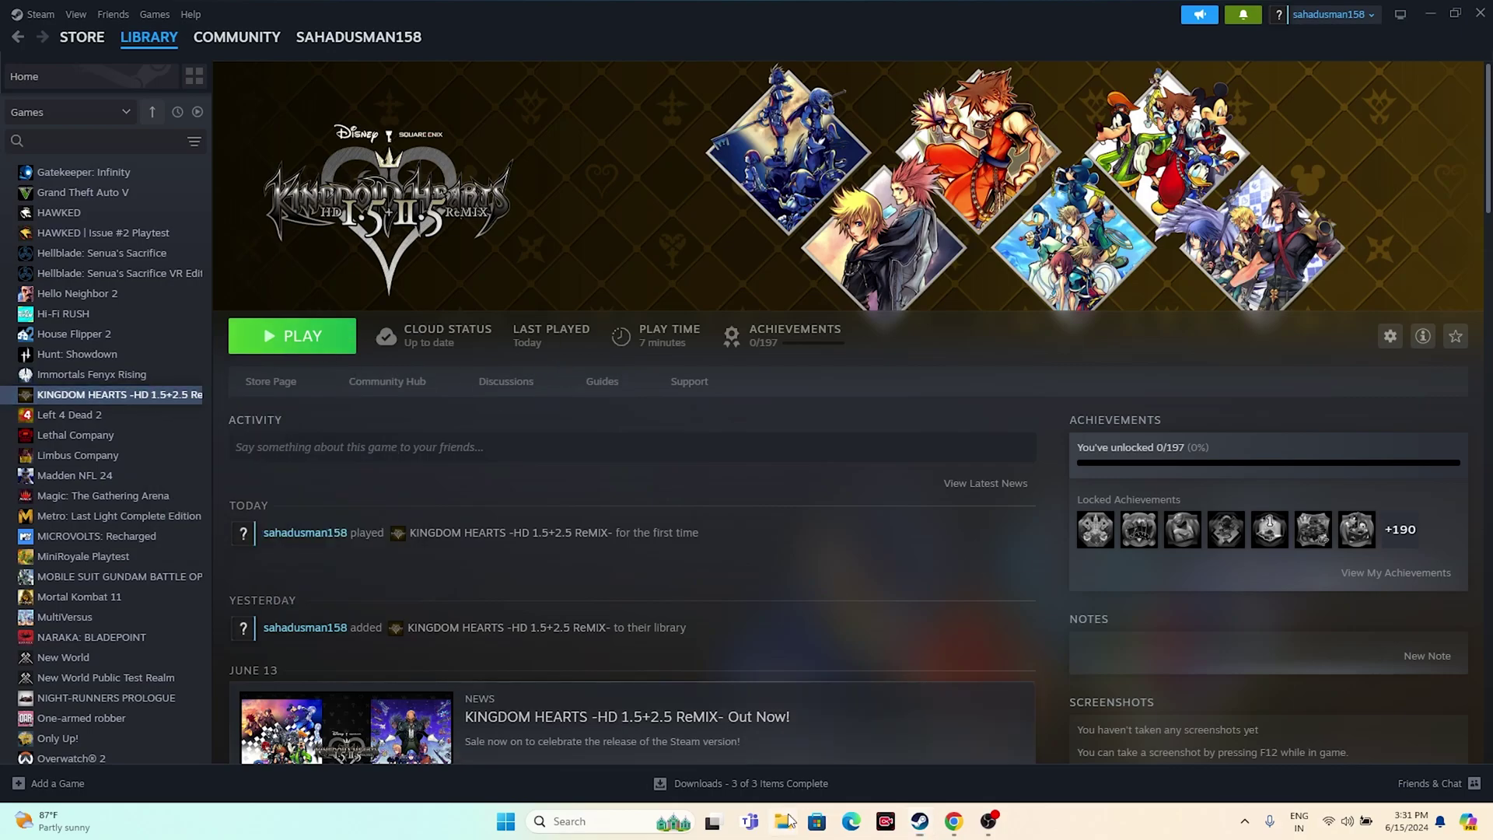
Switch to File Explorer and open This PC to view the local drives
key(super+e)
click(91, 516)
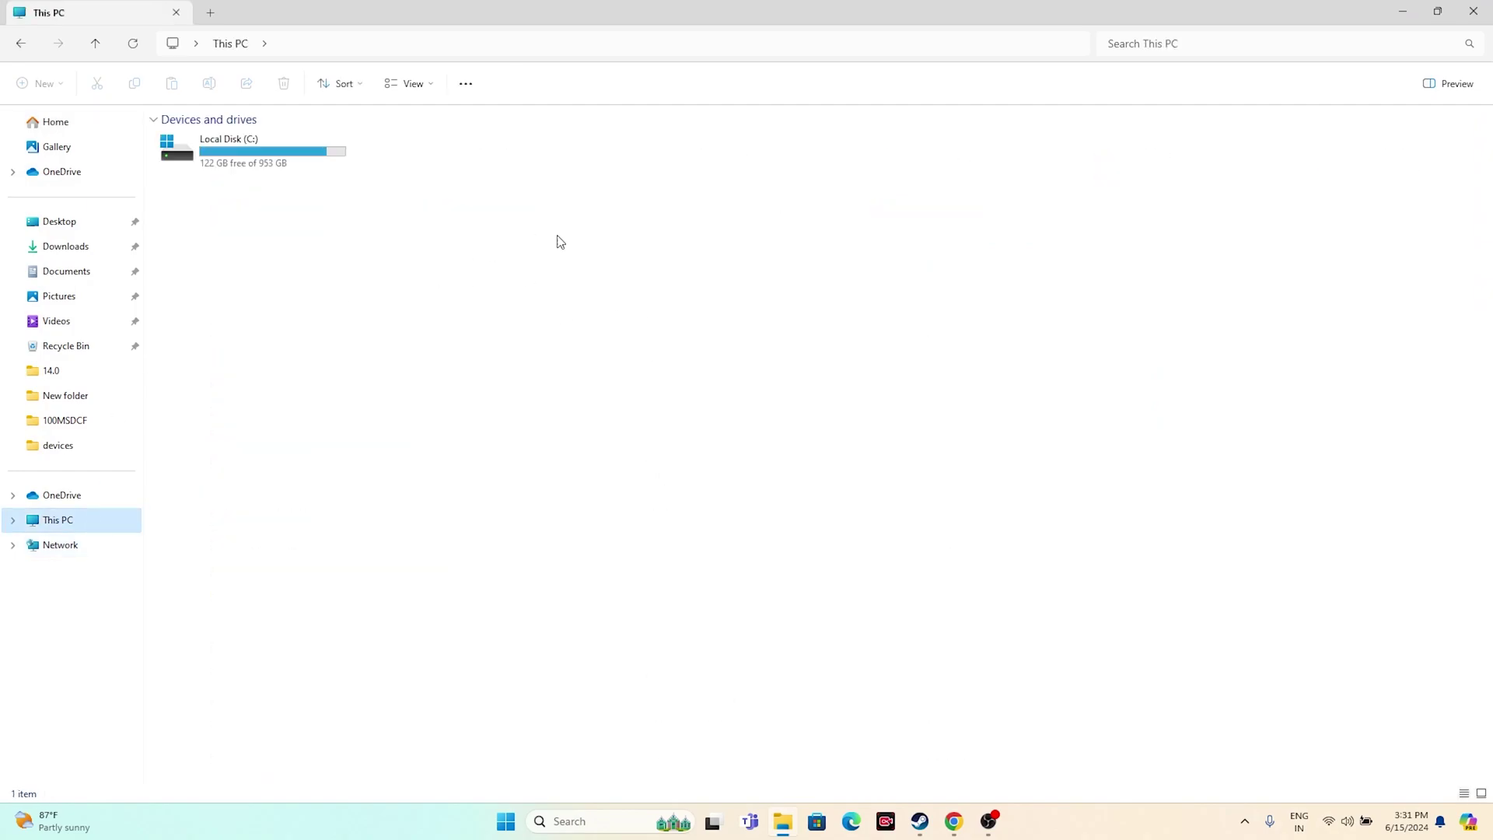